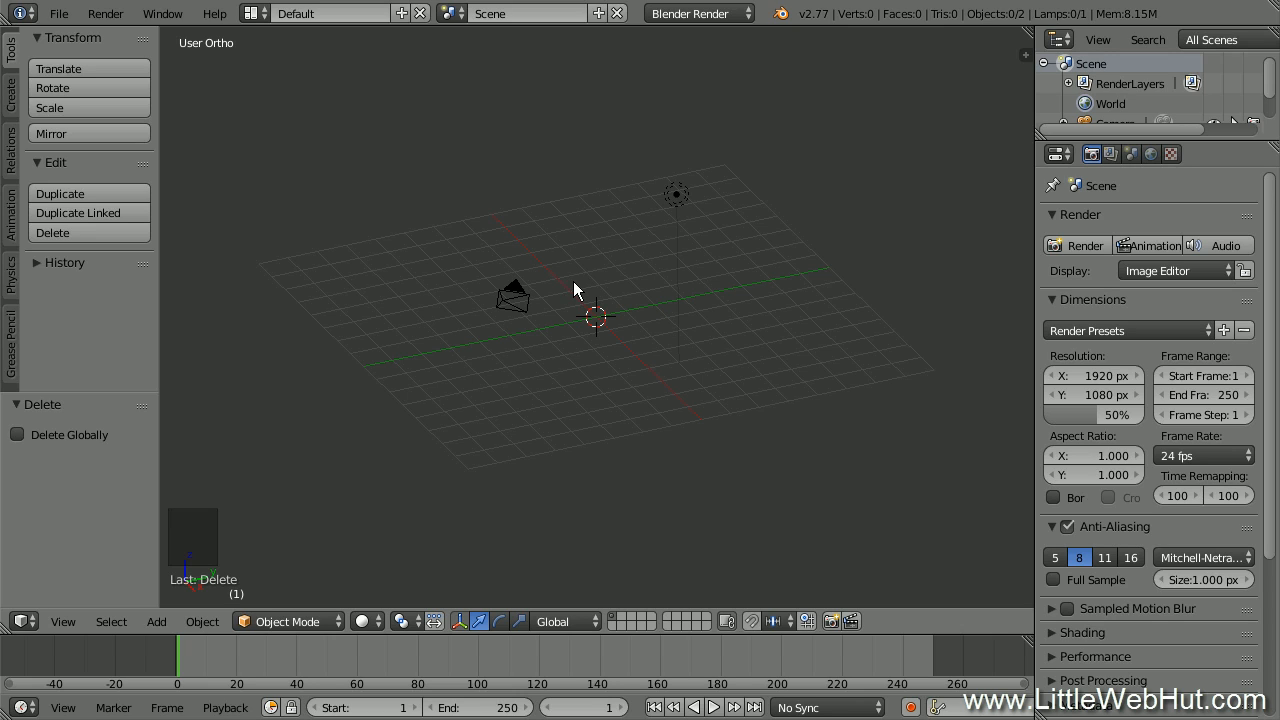
# Snap the 3D cursor to the scene center and add a UV sphere there
pyautogui.hotkey('shift', 's')
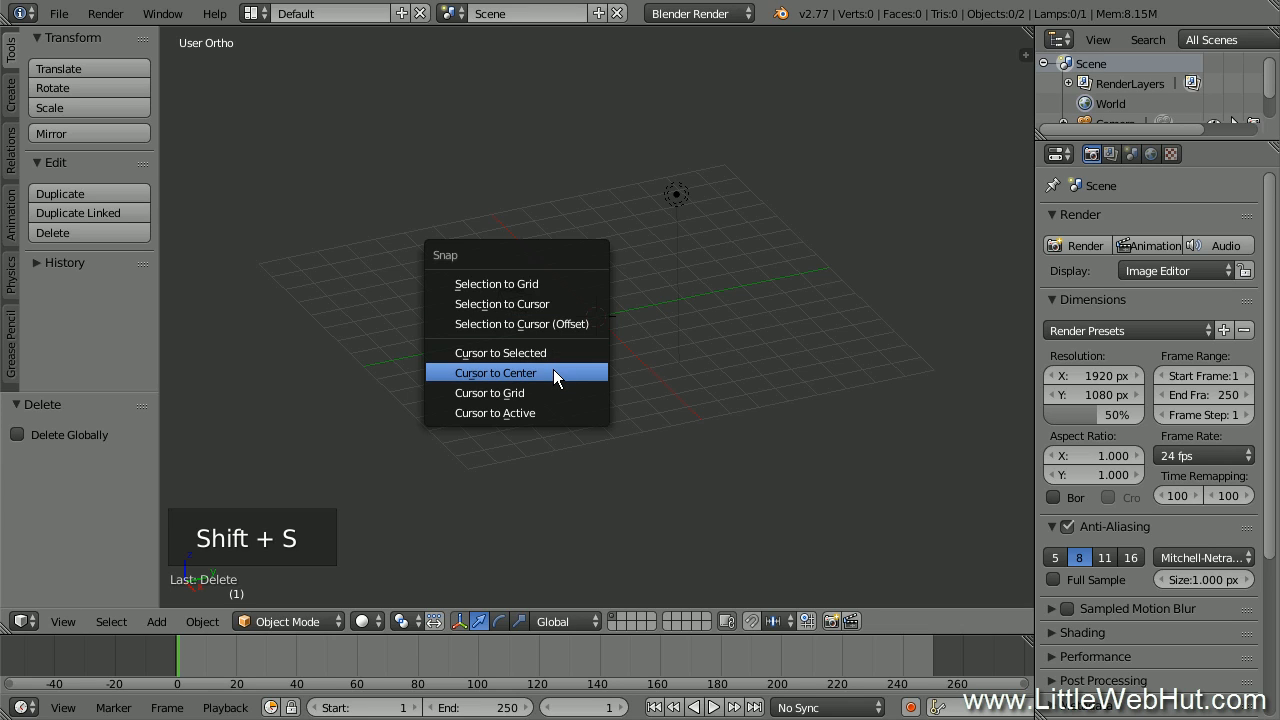
pyautogui.click(553, 372)
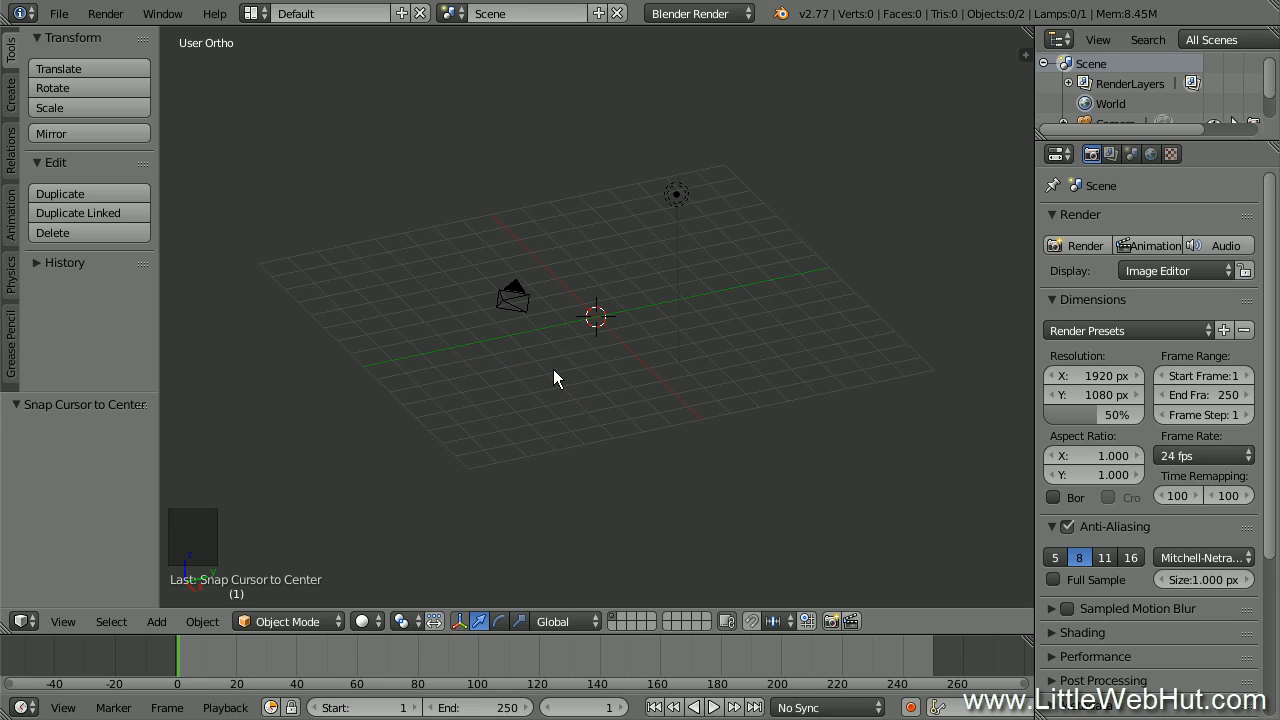
pyautogui.hotkey('shift', 'a')
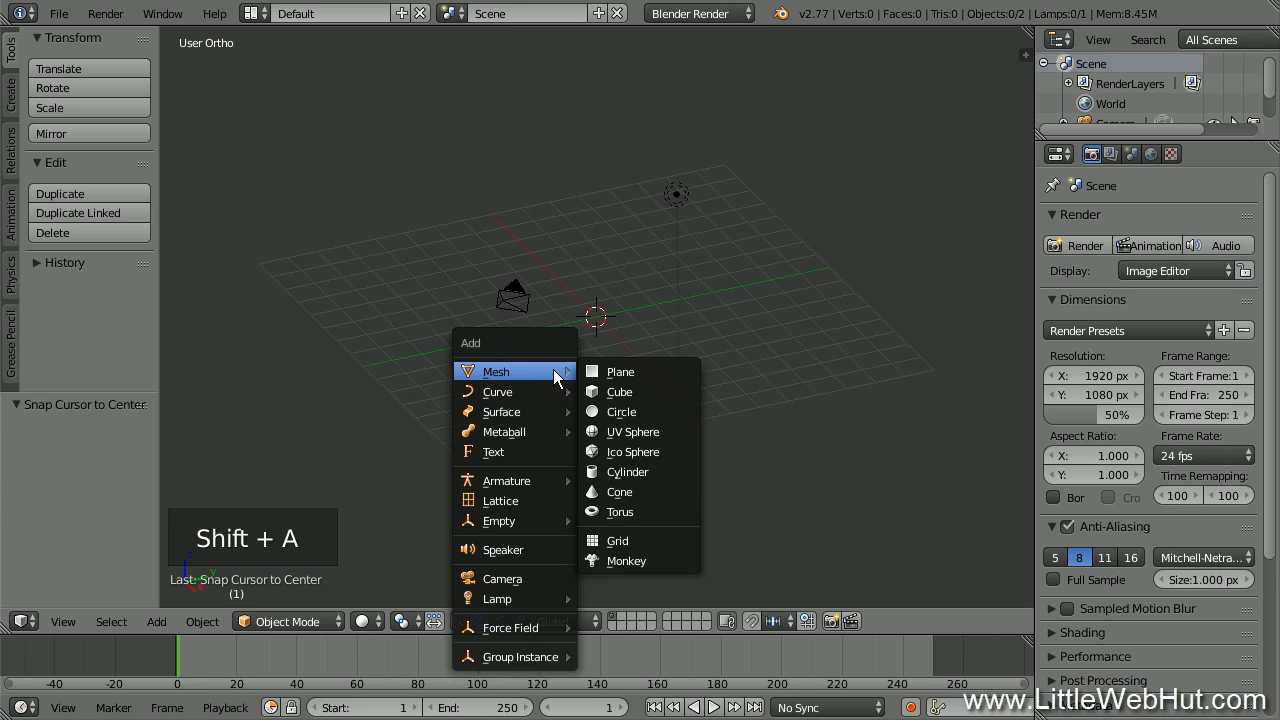
pyautogui.click(690, 433)
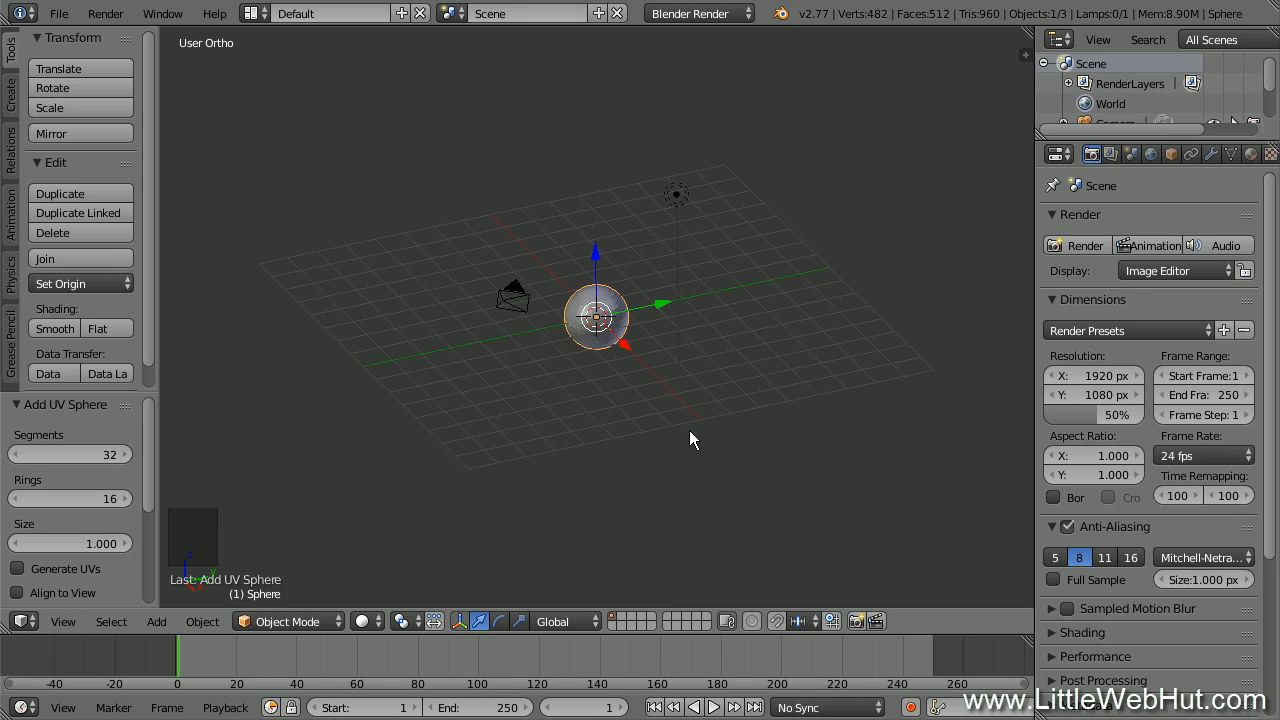
# Show the sphere in front view and put it in Edit Mode with wireframe shading
pyautogui.press('KP_1')
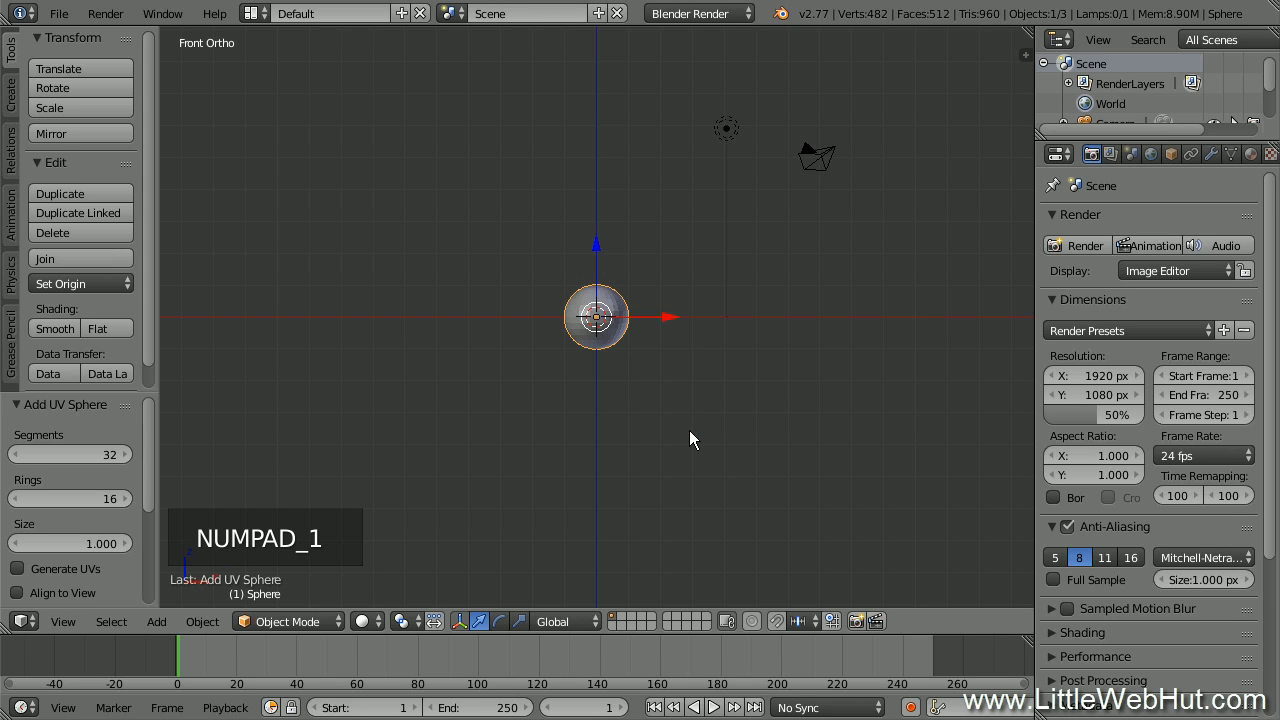
pyautogui.scroll(4, 691, 408)
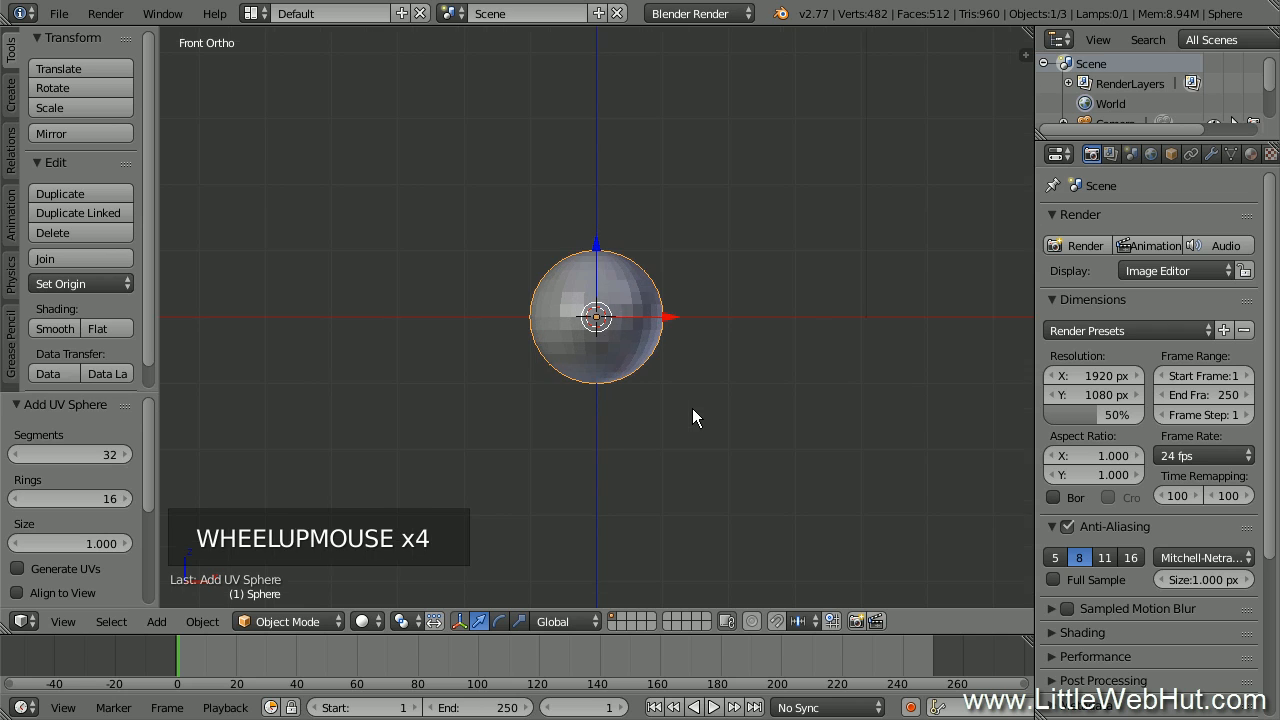
pyautogui.scroll(7, 693, 409)
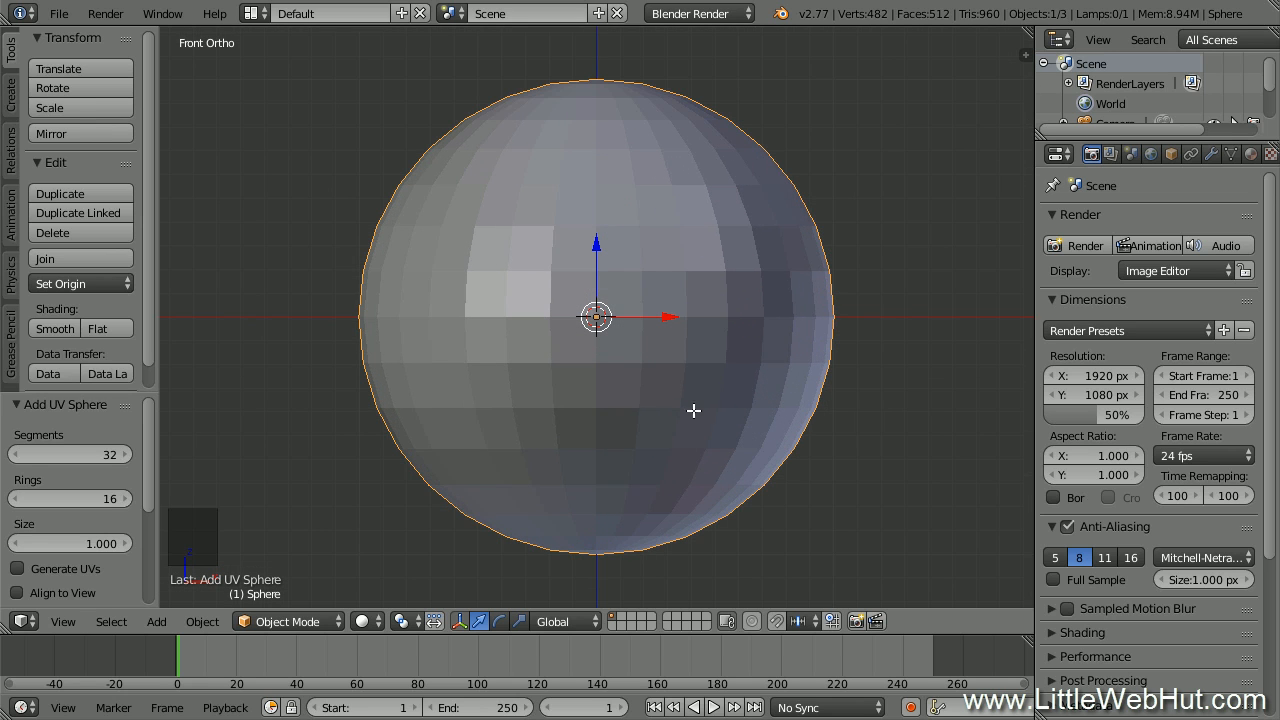
pyautogui.press('Tab')
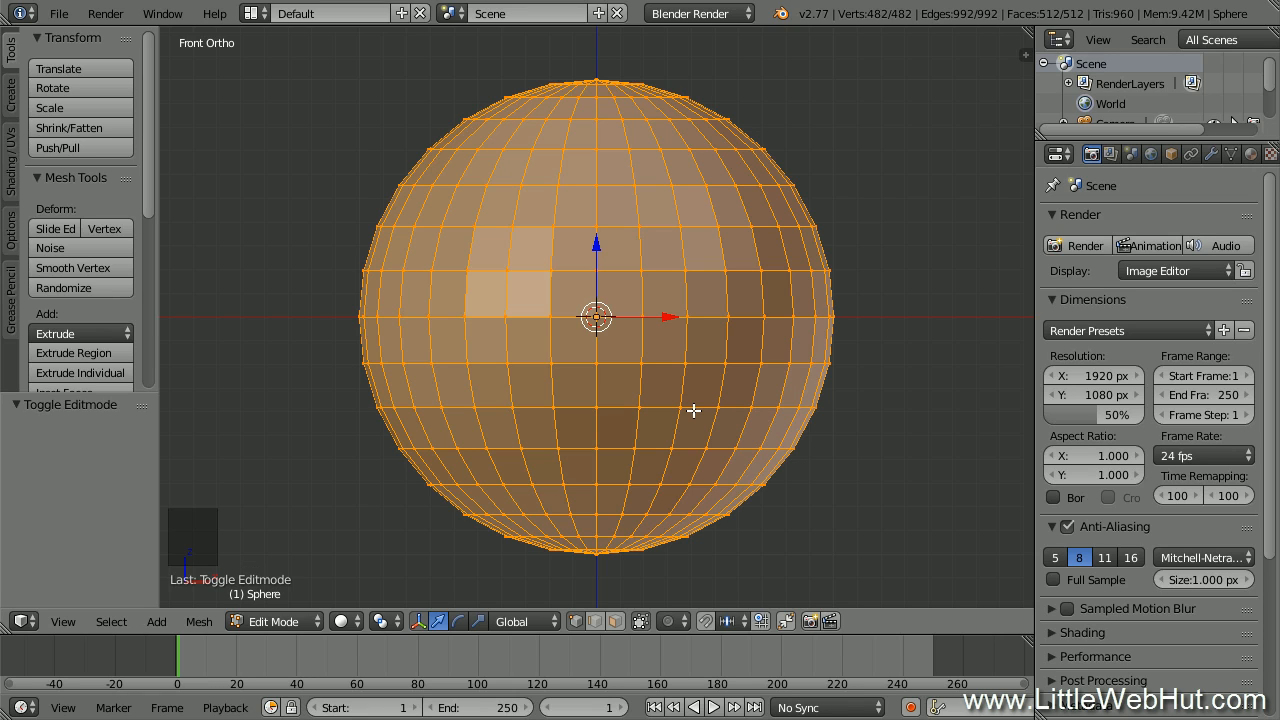
pyautogui.click(357, 621)
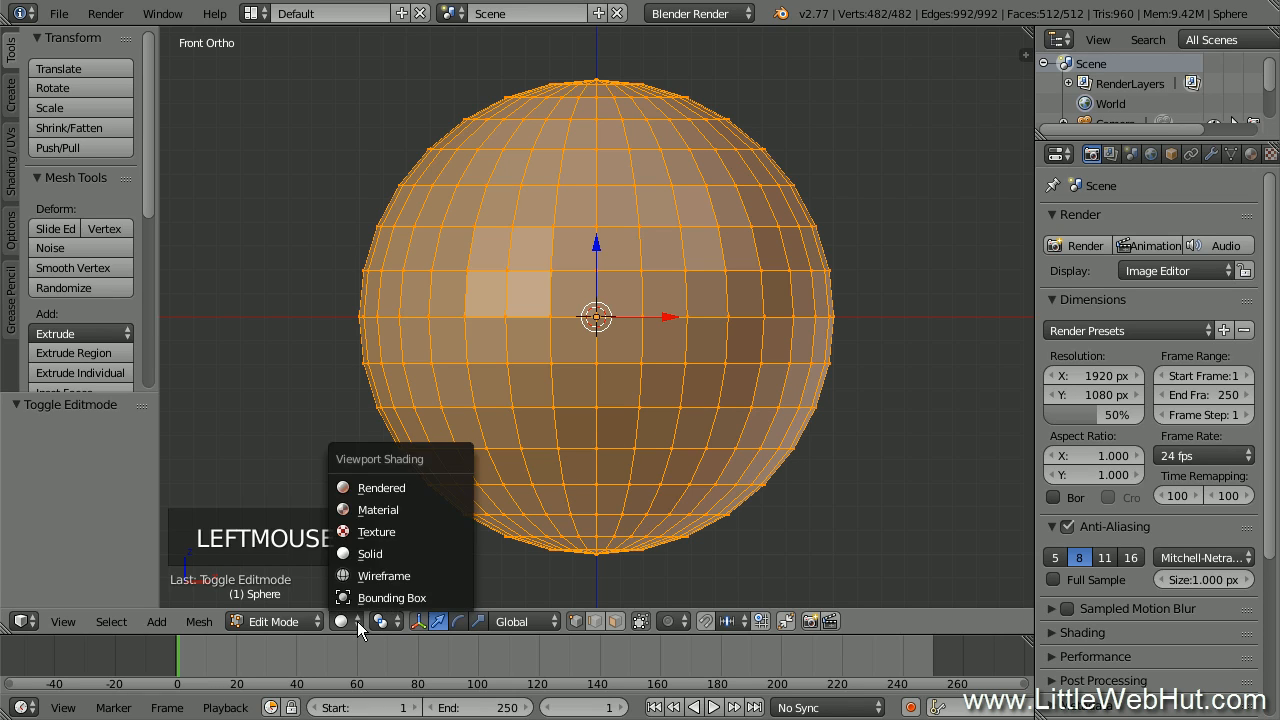
pyautogui.click(447, 576)
# Delete the vertices of the sphere's upper and lower caps, removing each pole and the four rings nearest to it
pyautogui.press('a')
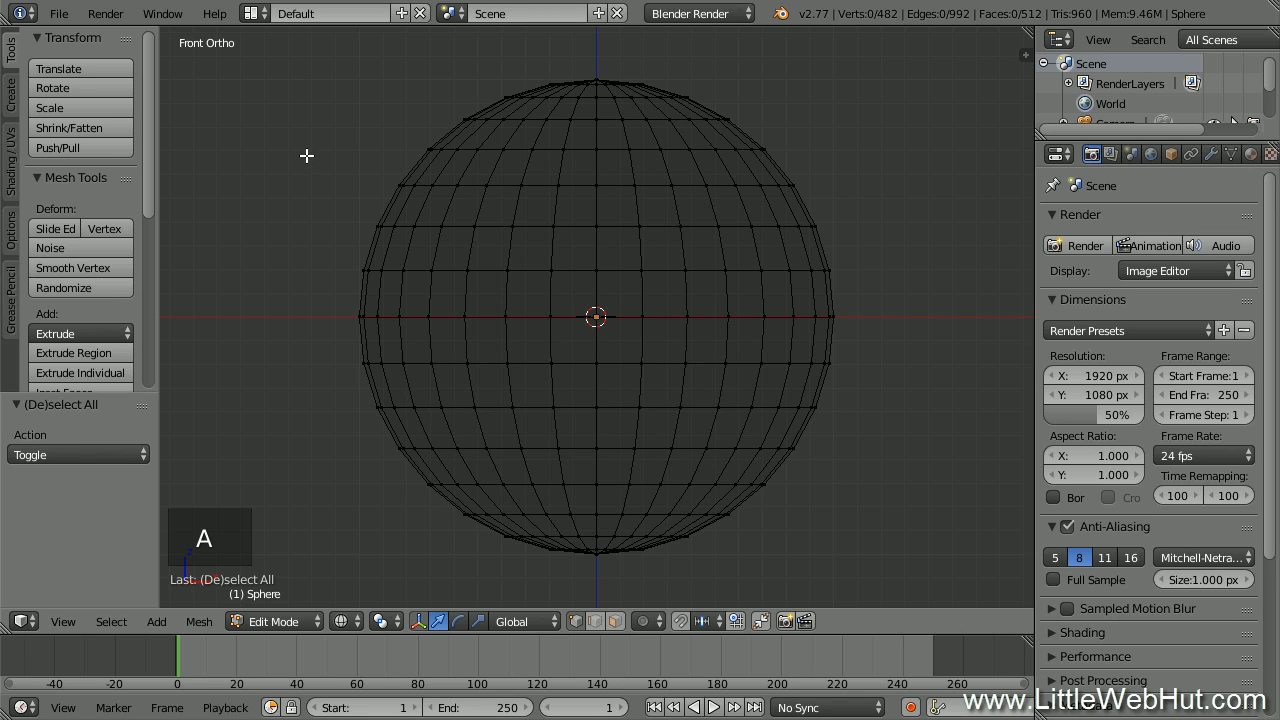
pyautogui.press('b')
pyautogui.moveTo(348, 166); pyautogui.dragTo(837, 58)
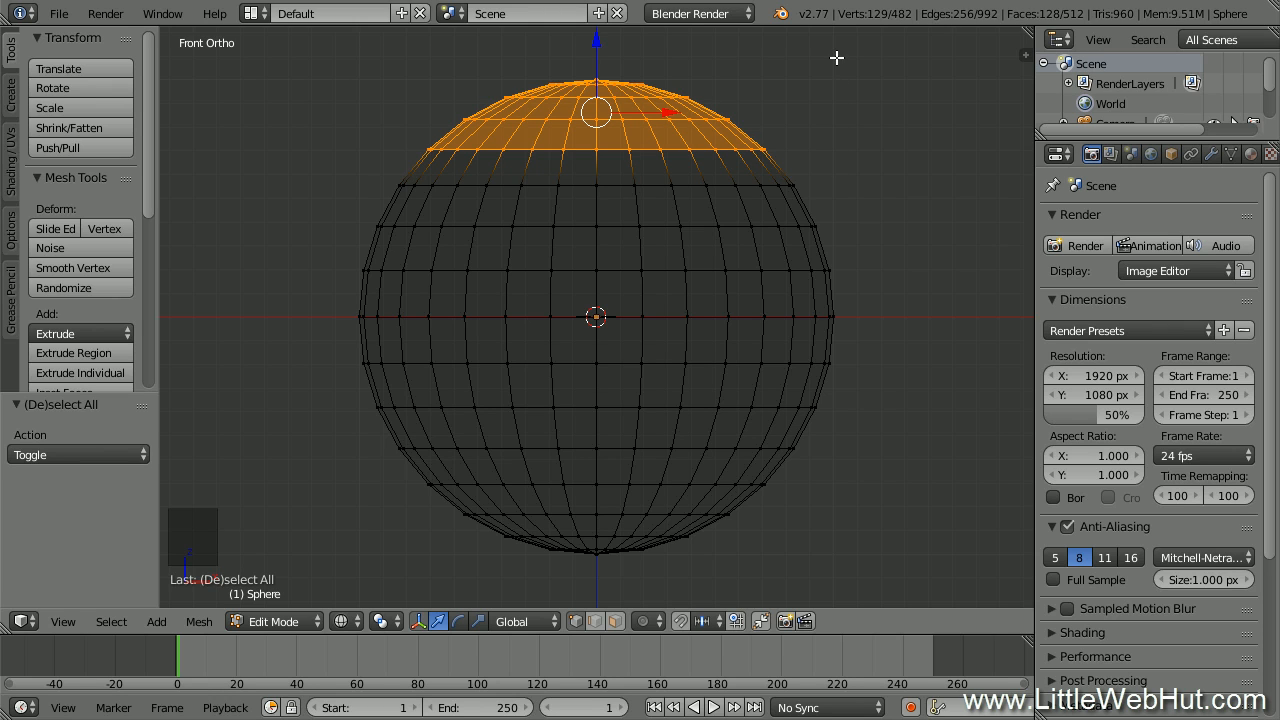
pyautogui.press('b')
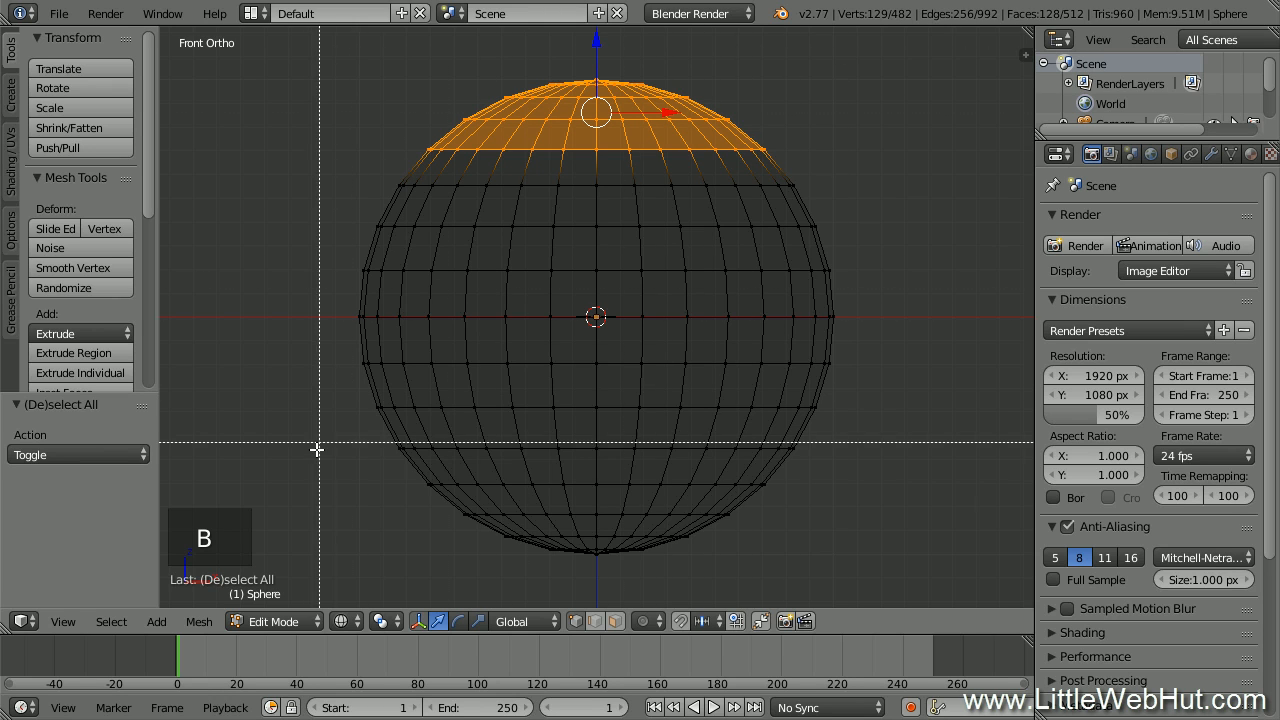
pyautogui.moveTo(316, 468); pyautogui.dragTo(877, 569)
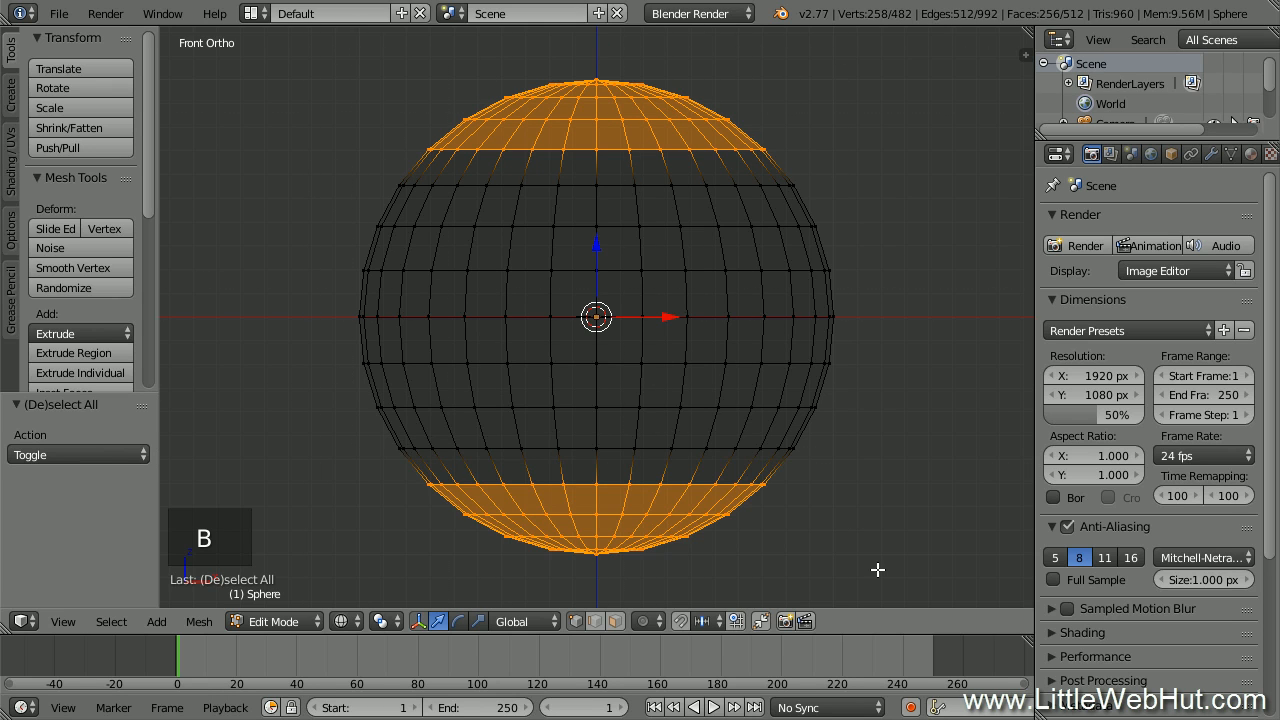
pyautogui.press('x')
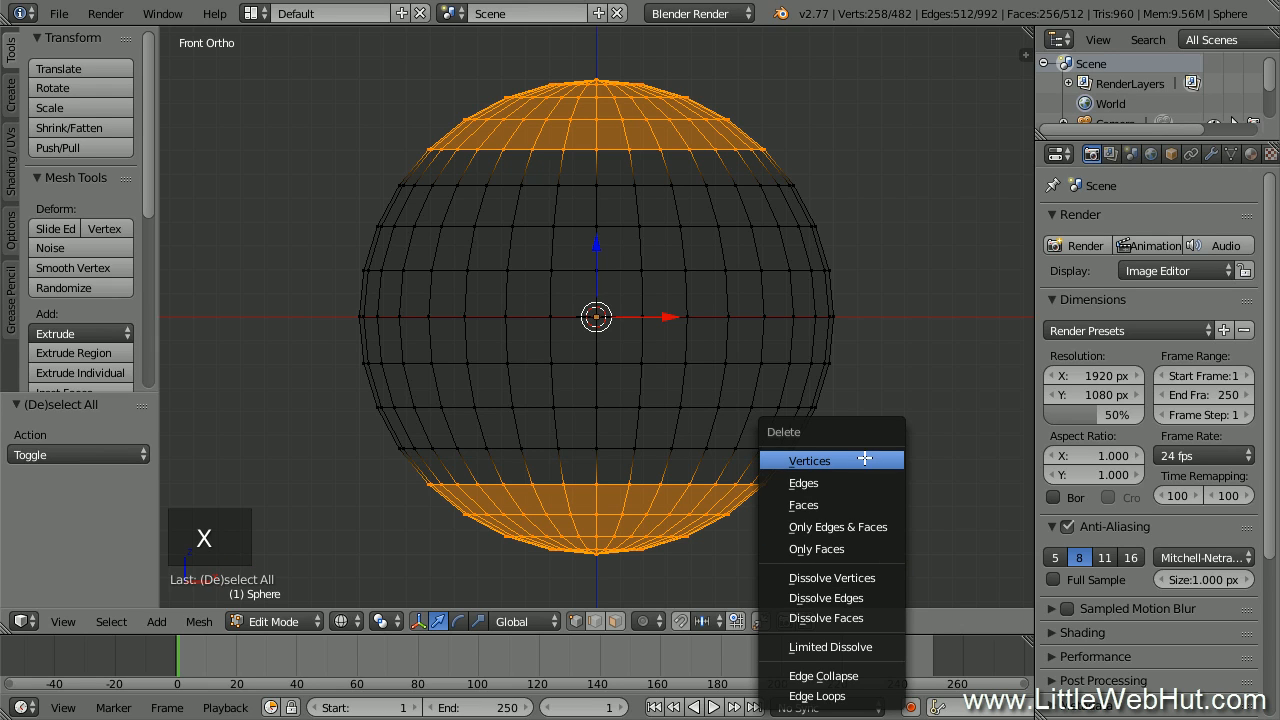
pyautogui.click(864, 459)
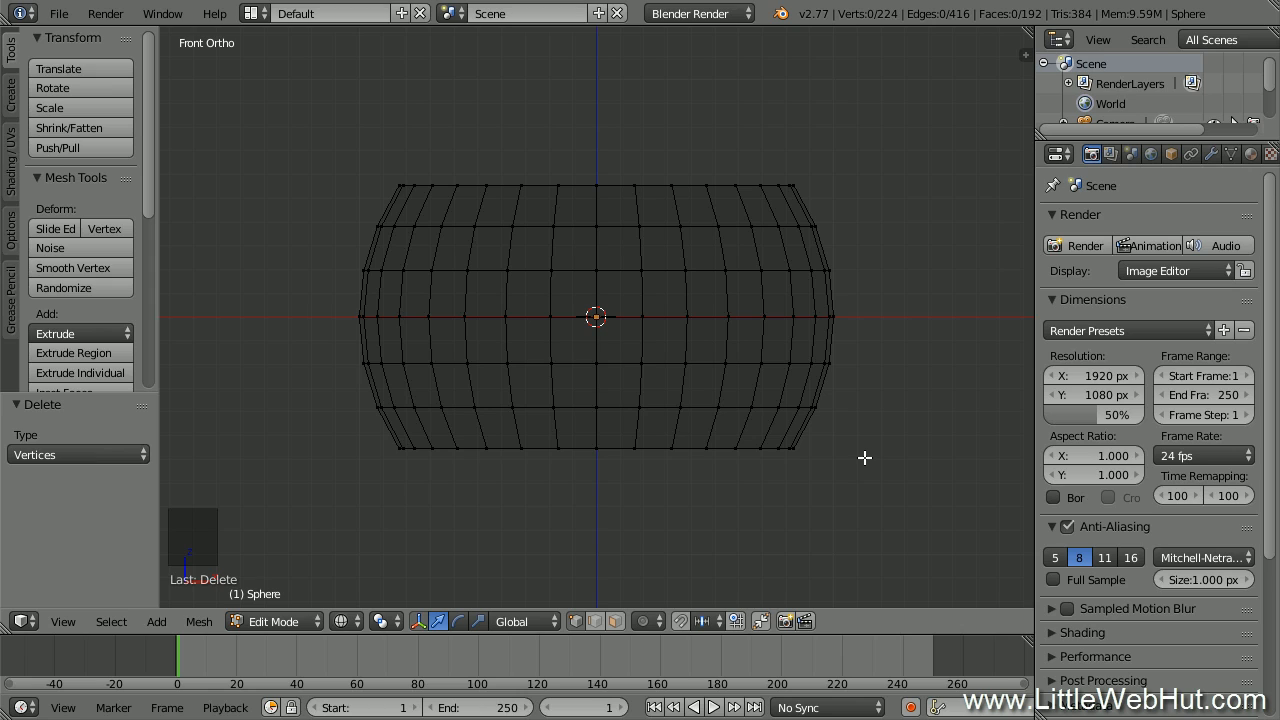
# Rotate the whole remaining mesh band 90° about the X axis
pyautogui.press('a')
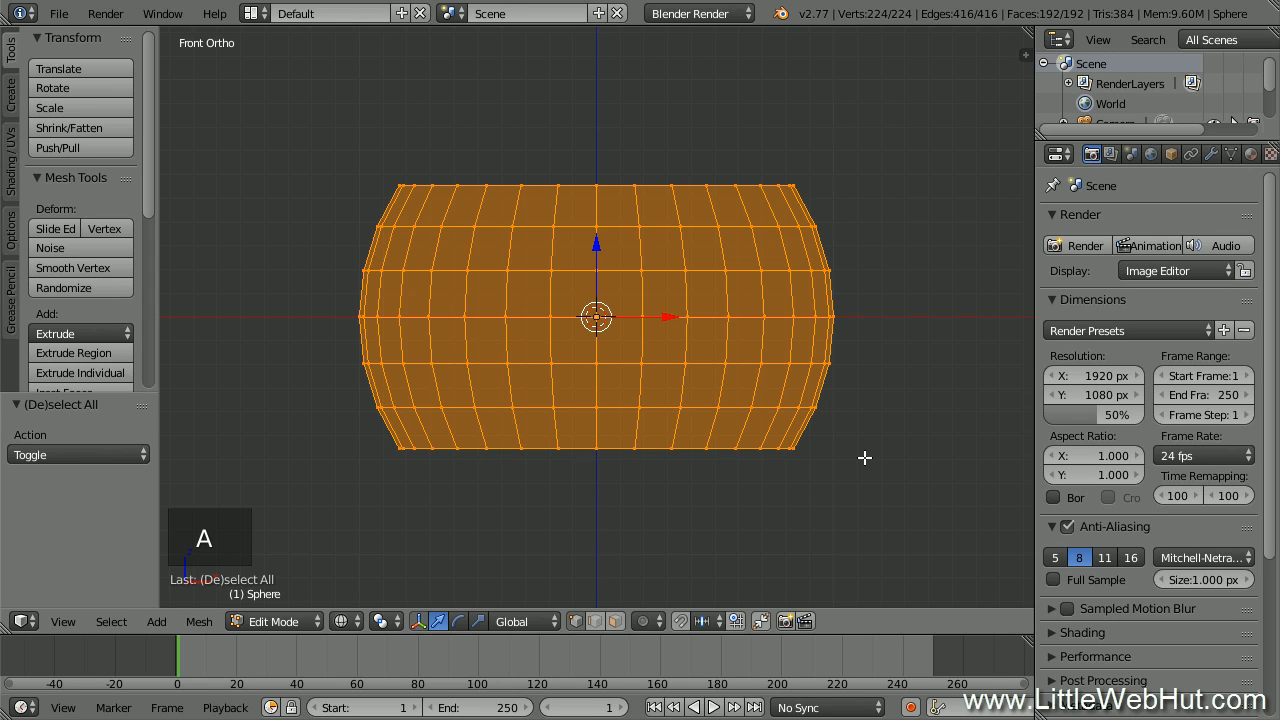
pyautogui.press('r')
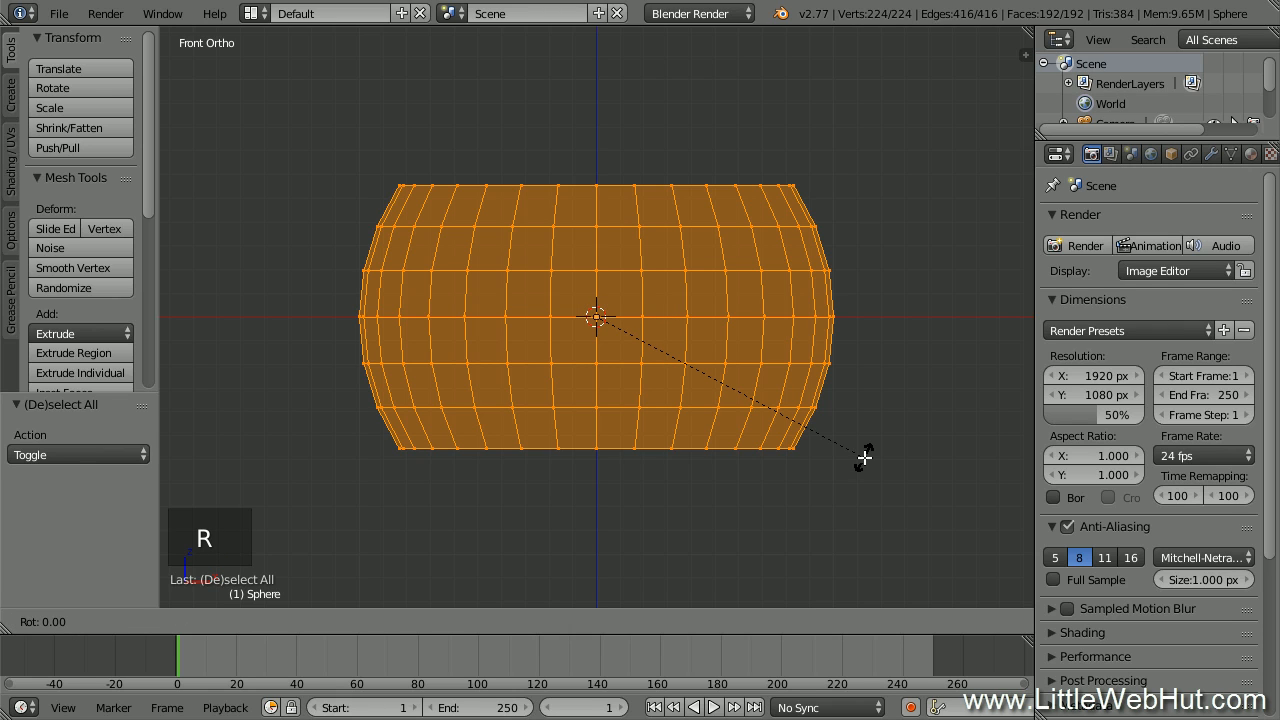
pyautogui.write('x90')
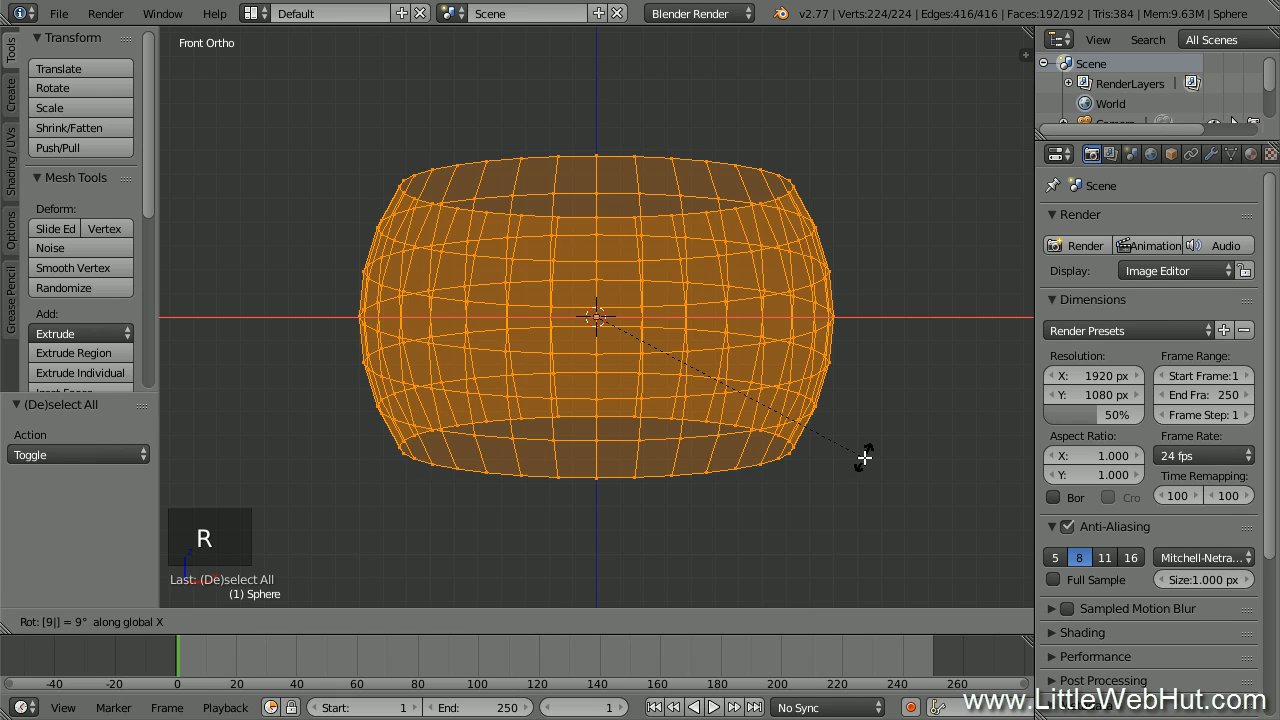
pyautogui.press('Return')
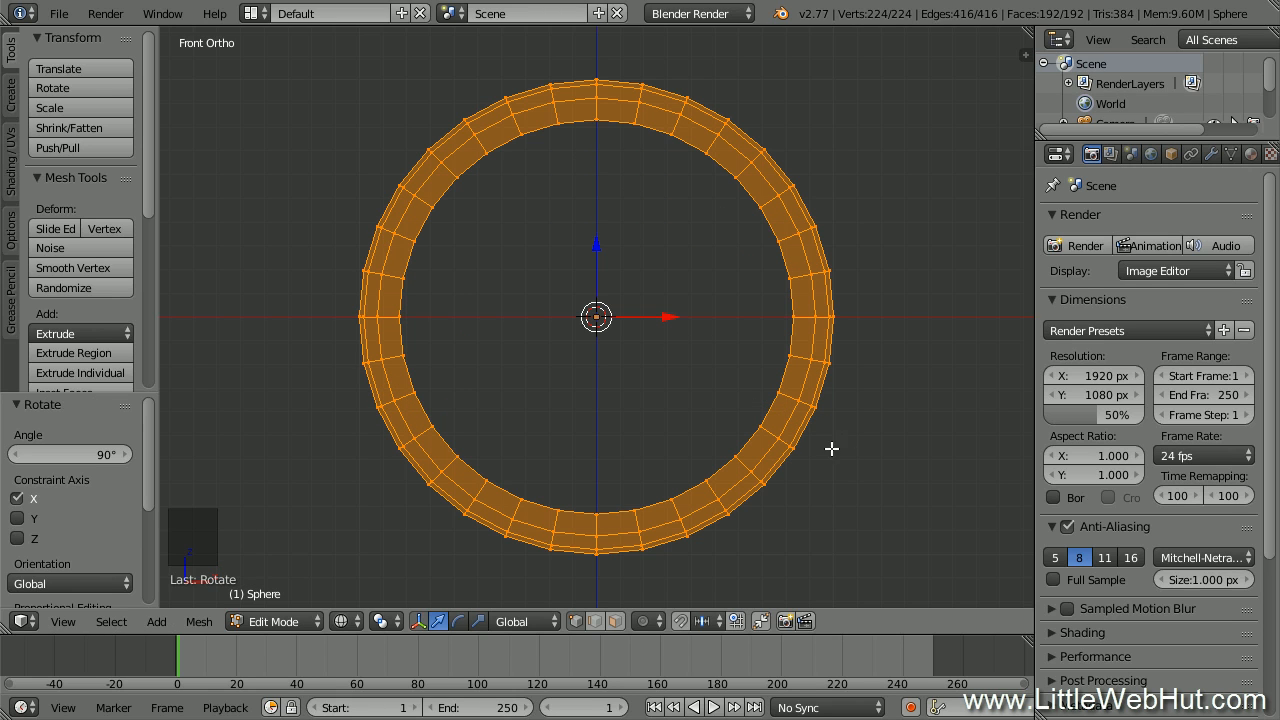
# Return the ring to Object Mode and display it with solid shading
pyautogui.moveTo(506, 386); pyautogui.dragTo(585, 415, button='middle')
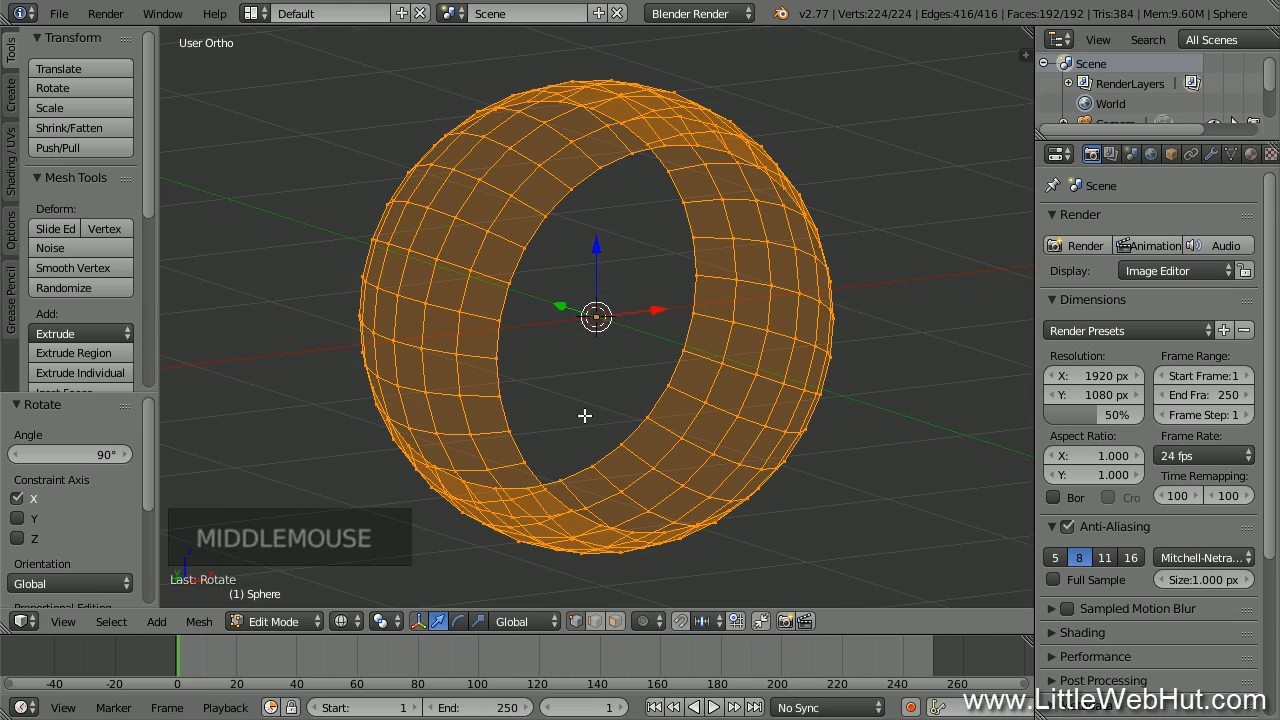
pyautogui.press('Tab')
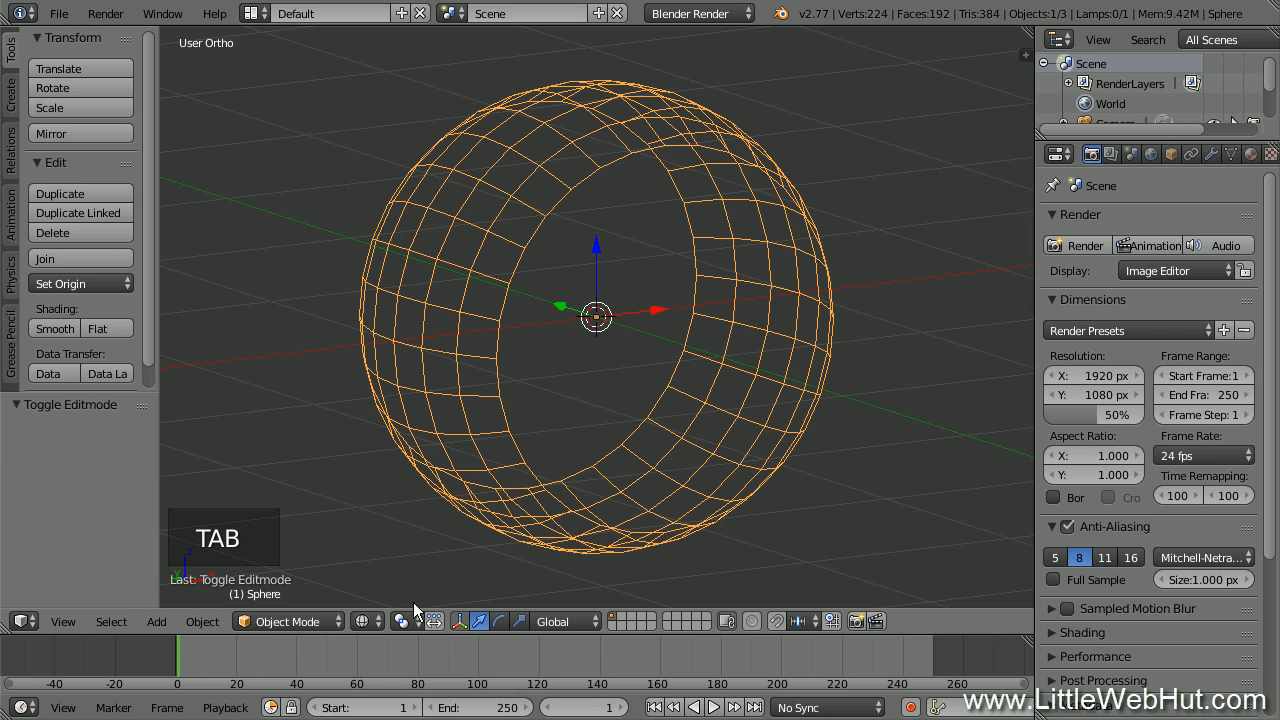
pyautogui.click(377, 624)
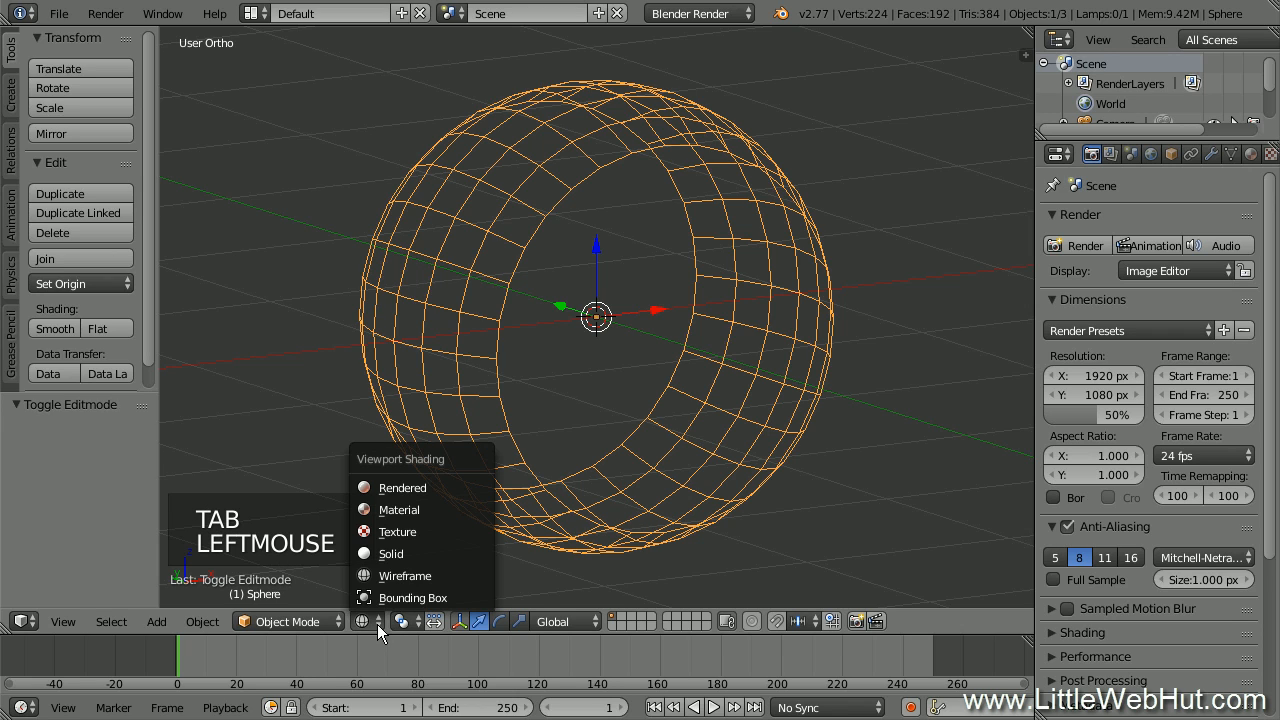
pyautogui.click(445, 552)
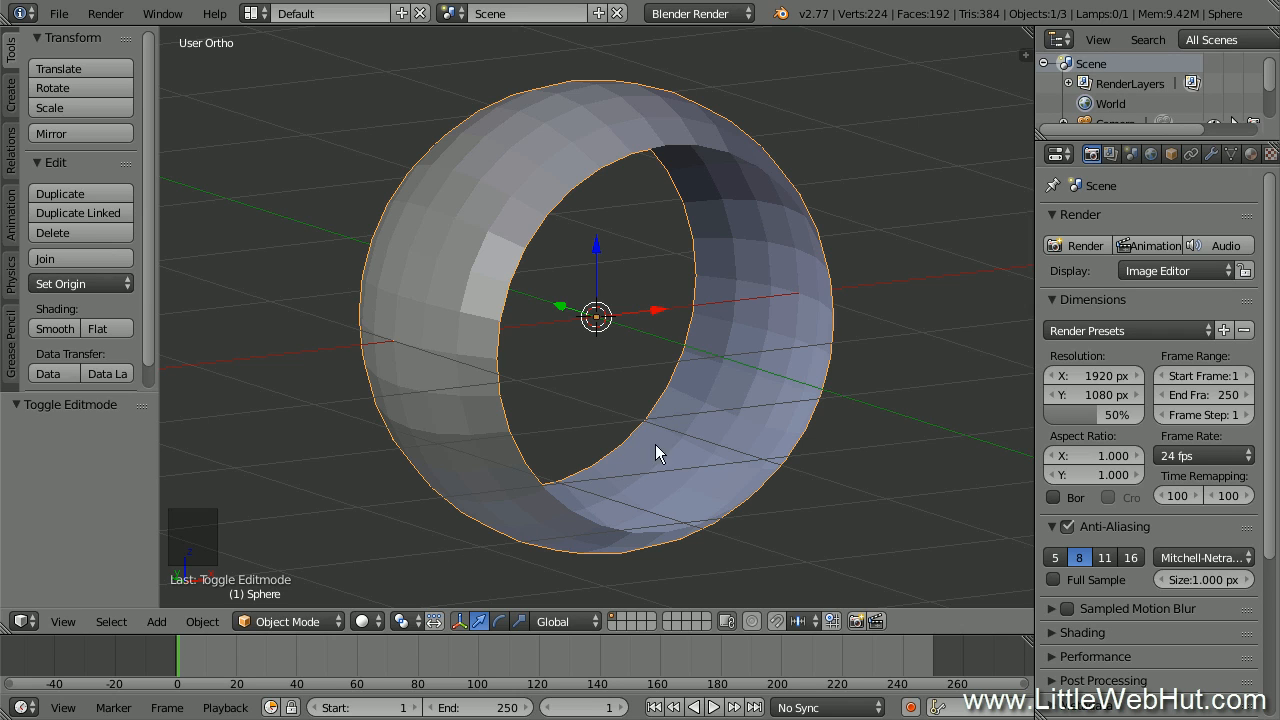
# Add a Solidify modifier to the ring and set its thickness to 0.2
pyautogui.click(1211, 155)
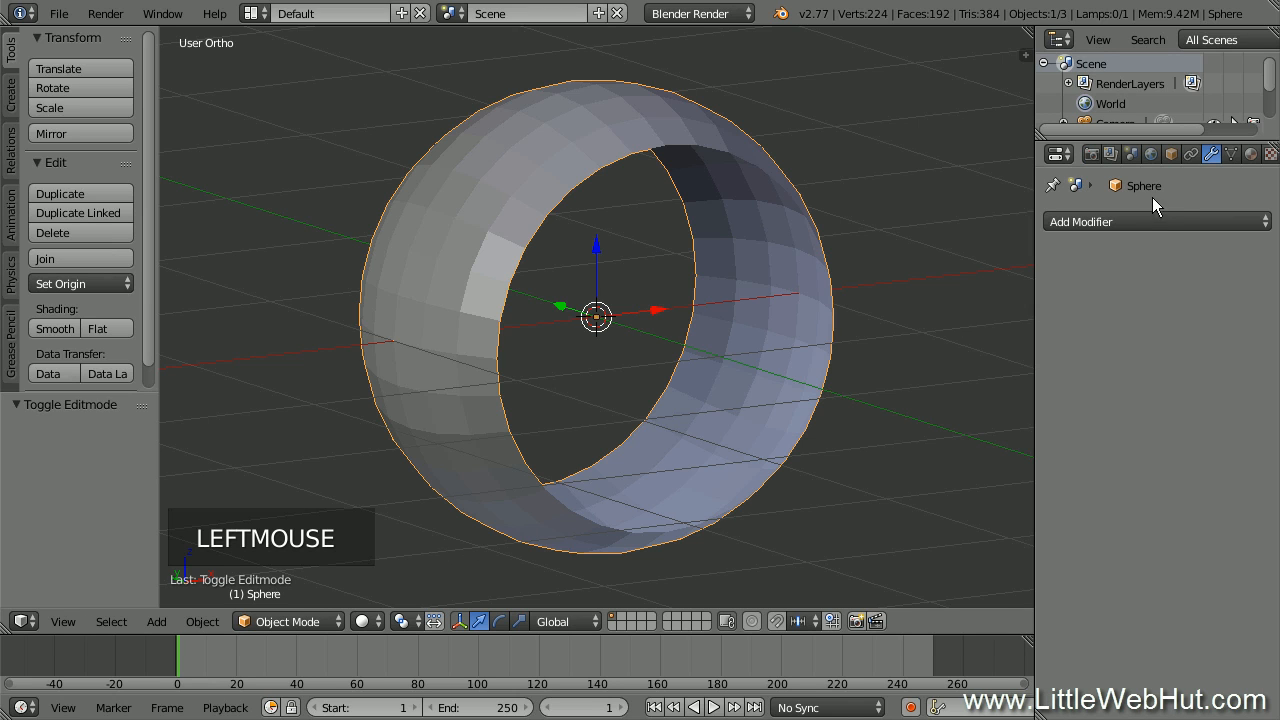
pyautogui.click(1133, 221)
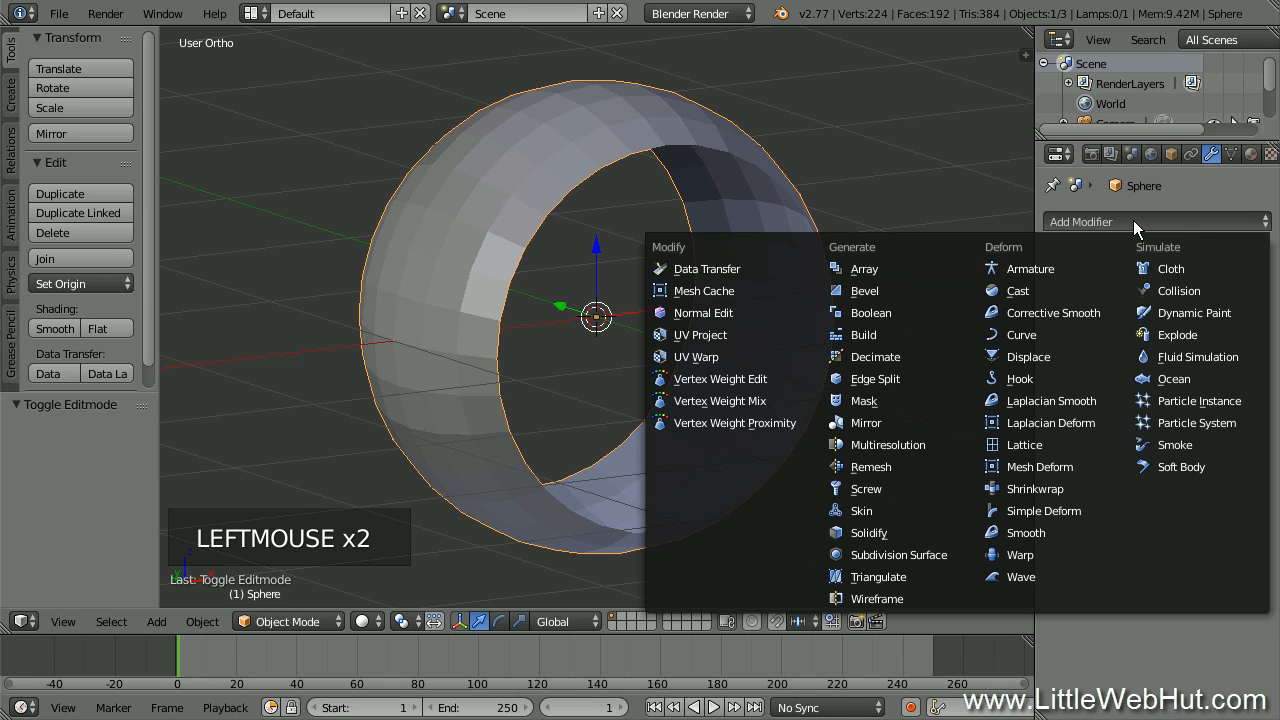
pyautogui.click(896, 533)
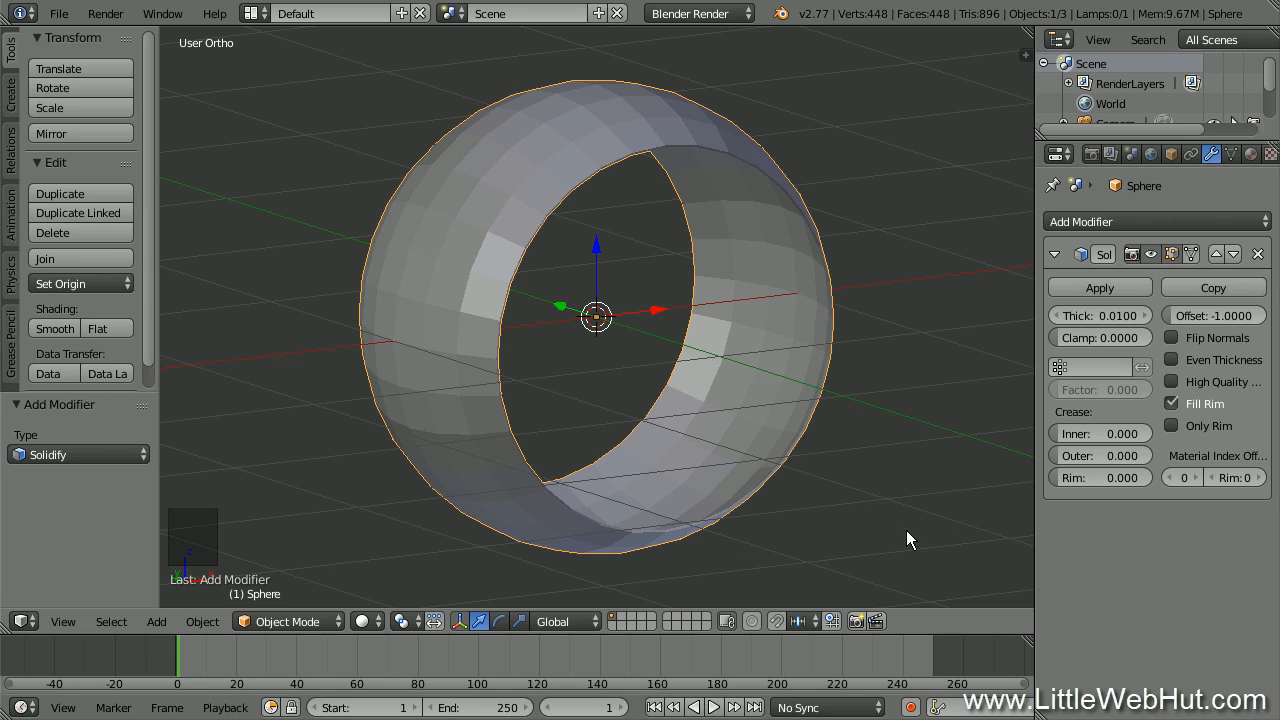
pyautogui.click(1117, 316)
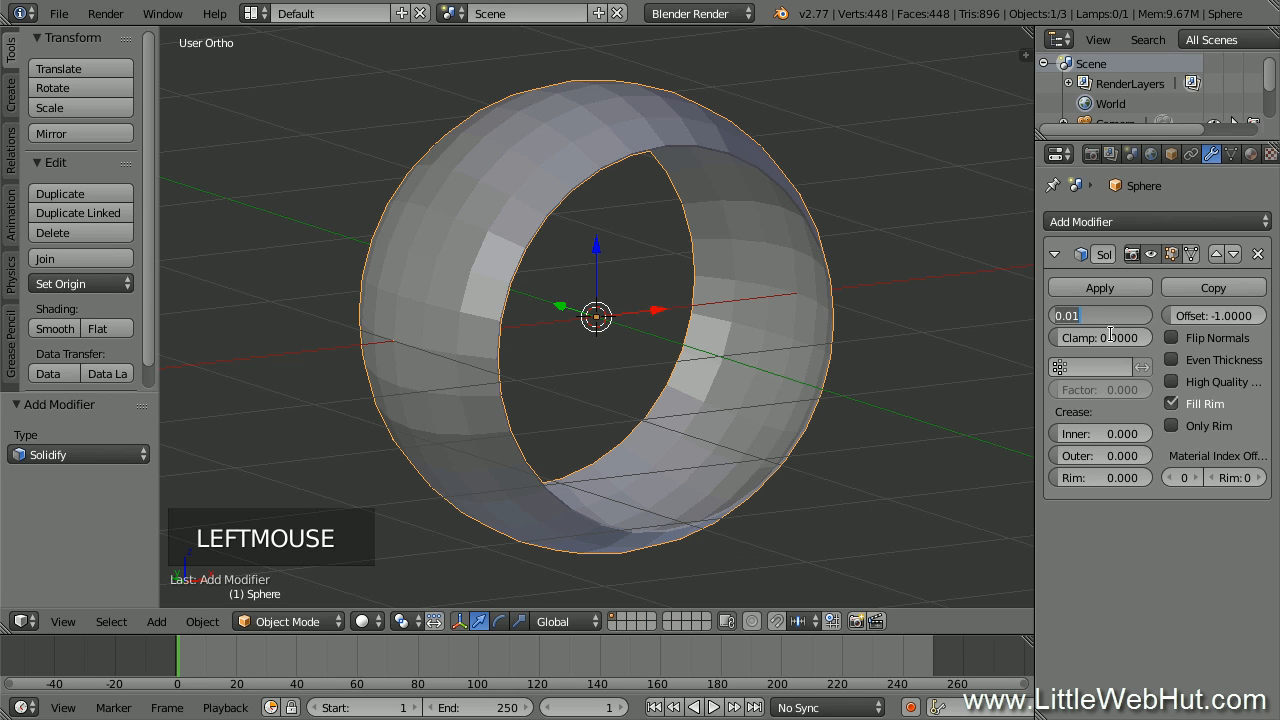
pyautogui.write('0.2')
pyautogui.press('Return')
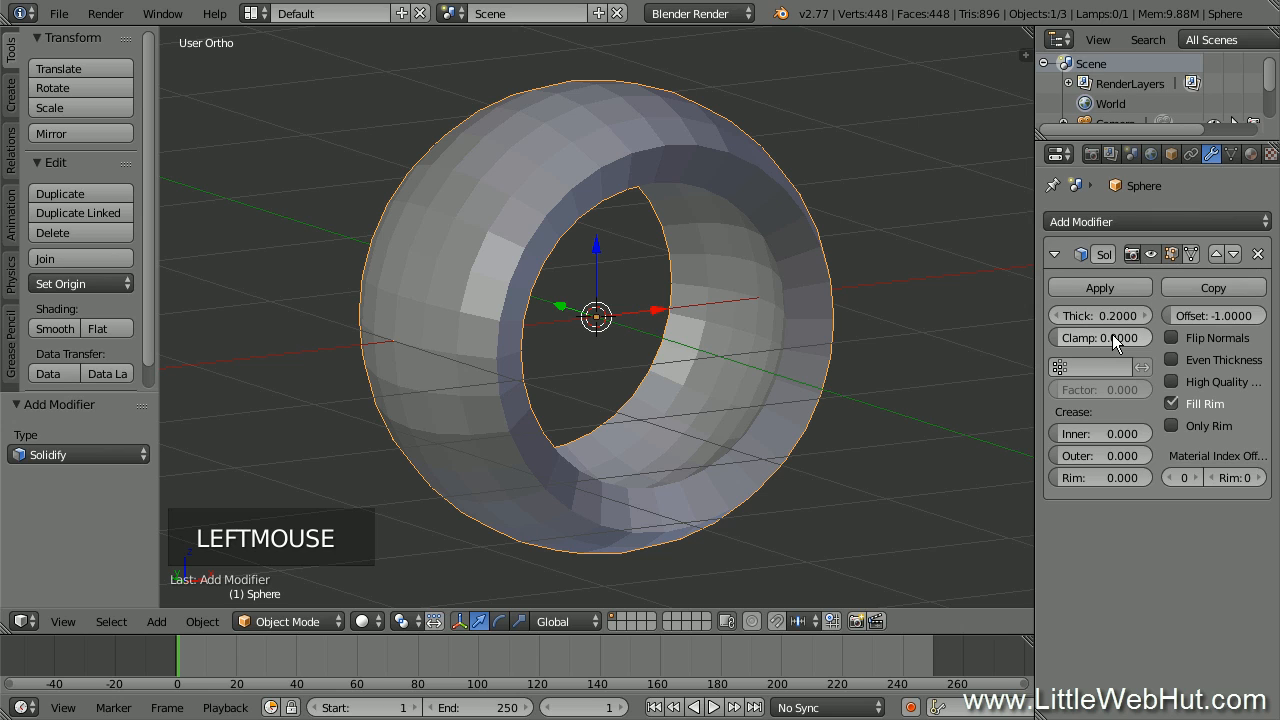
# Add a Subdivision Surface modifier with 2 view subdivisions and apply smooth shading to the ring
pyautogui.click(1128, 222)
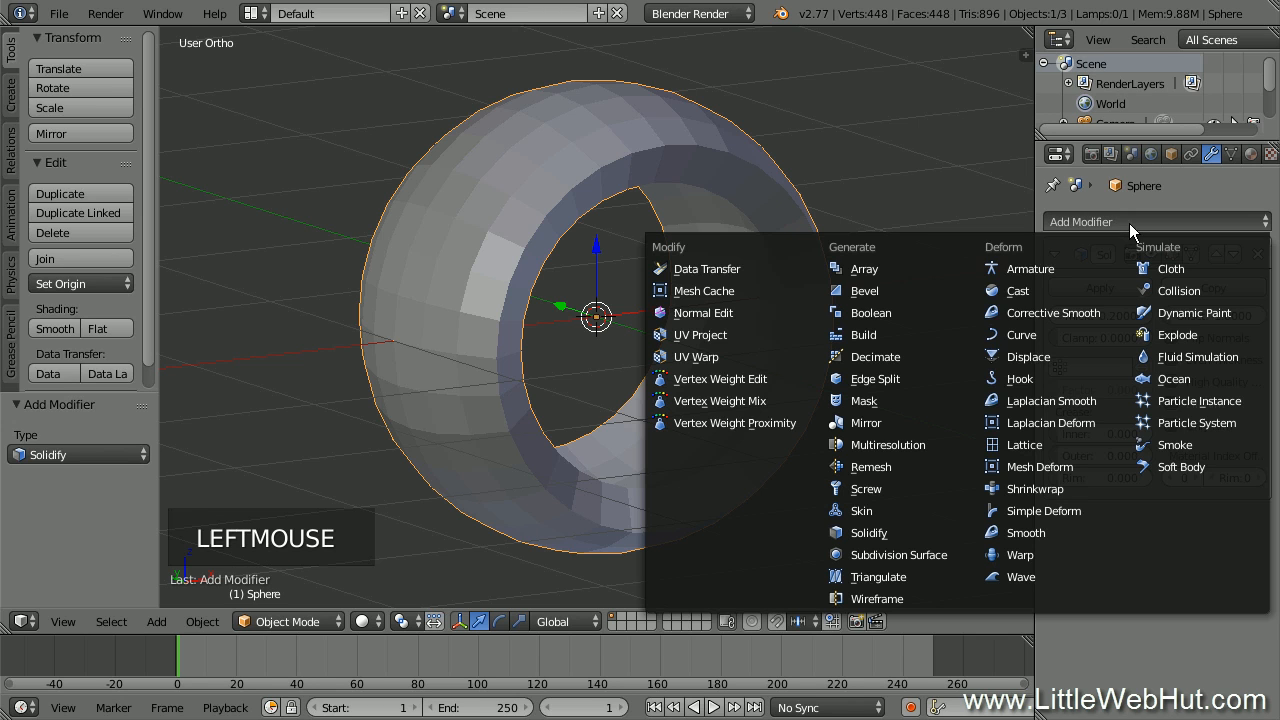
pyautogui.click(951, 554)
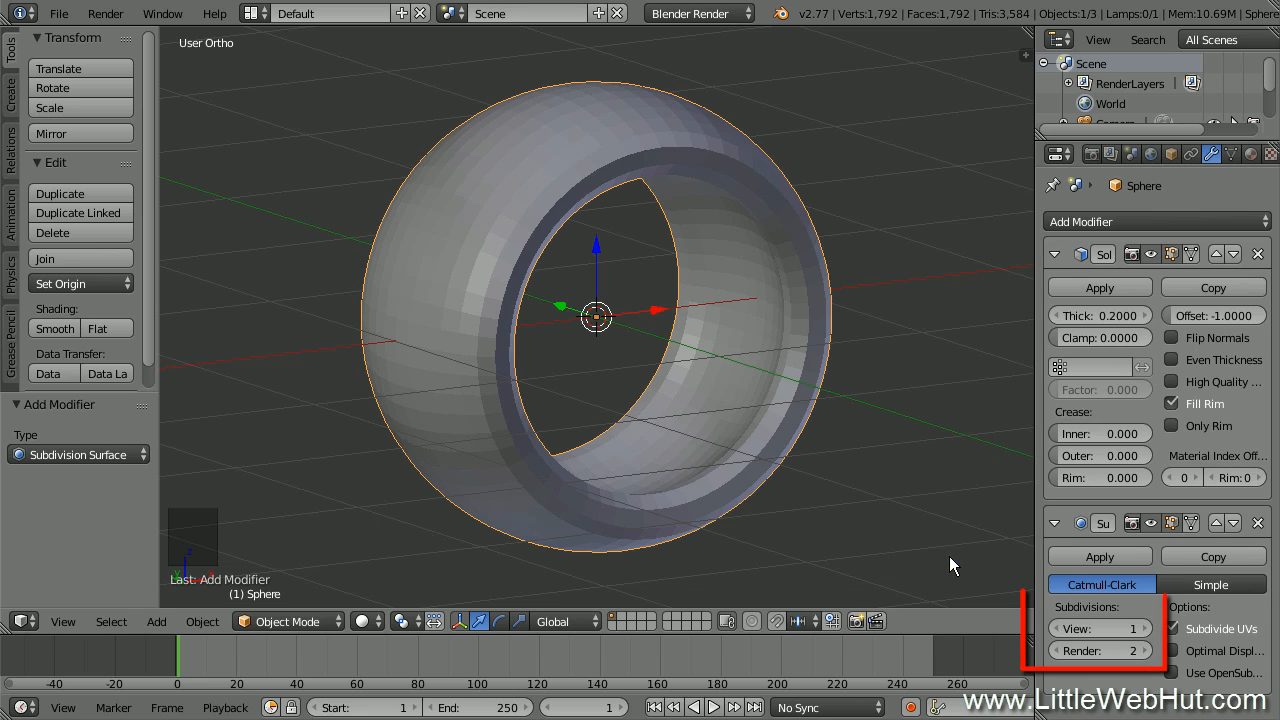
pyautogui.click(1146, 629)
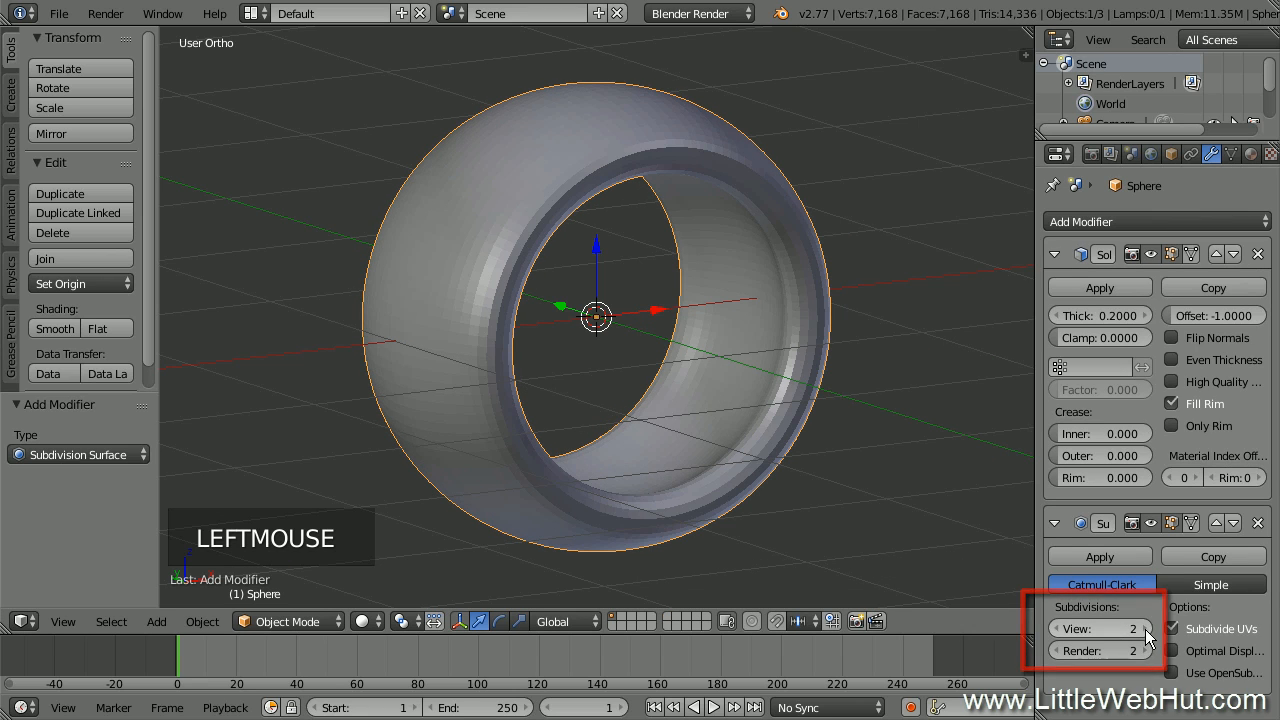
pyautogui.click(59, 330)
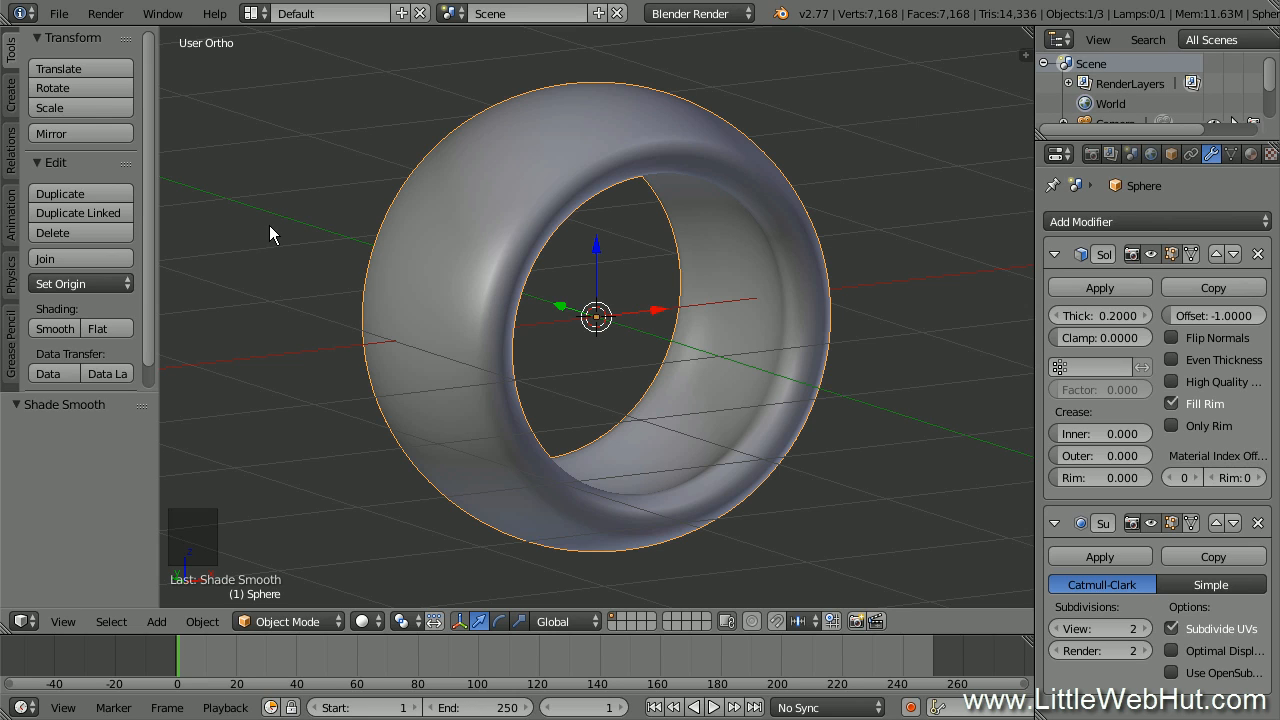
# In Edit Mode, add one edge loop around the ring and slide it close to the front open rim
pyautogui.press('Tab')
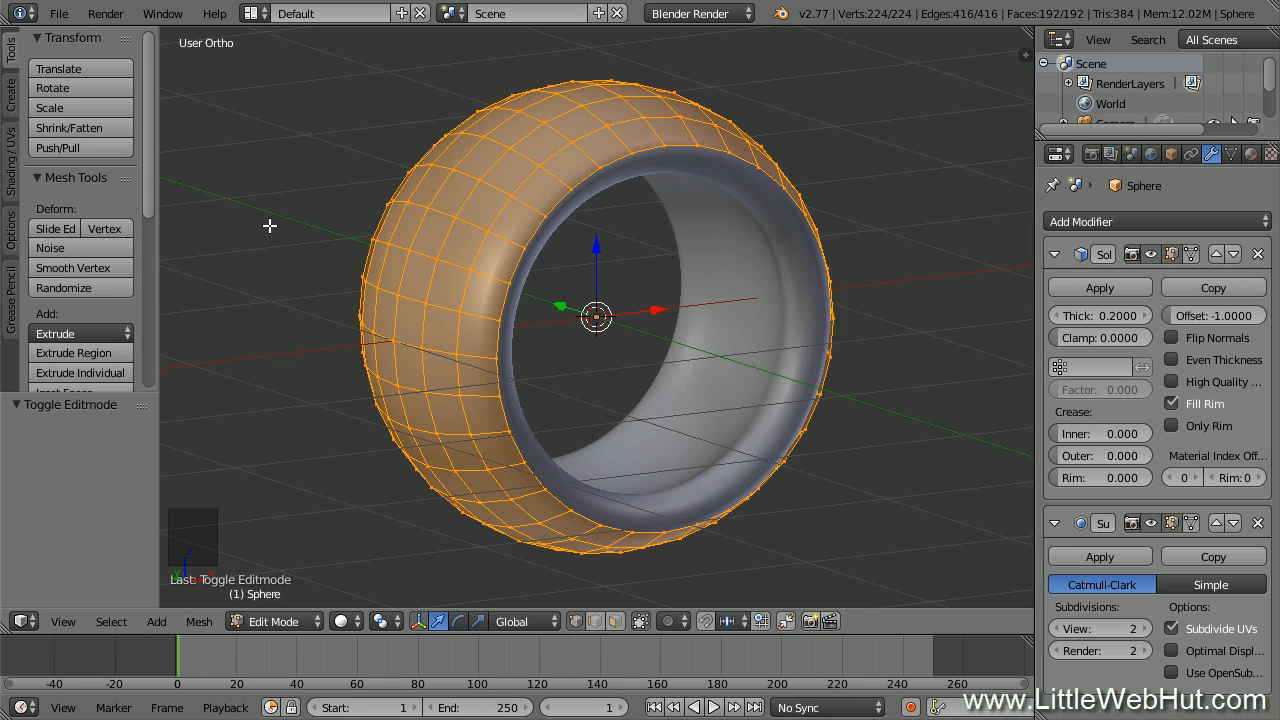
pyautogui.hotkey('ctrl', 'r')
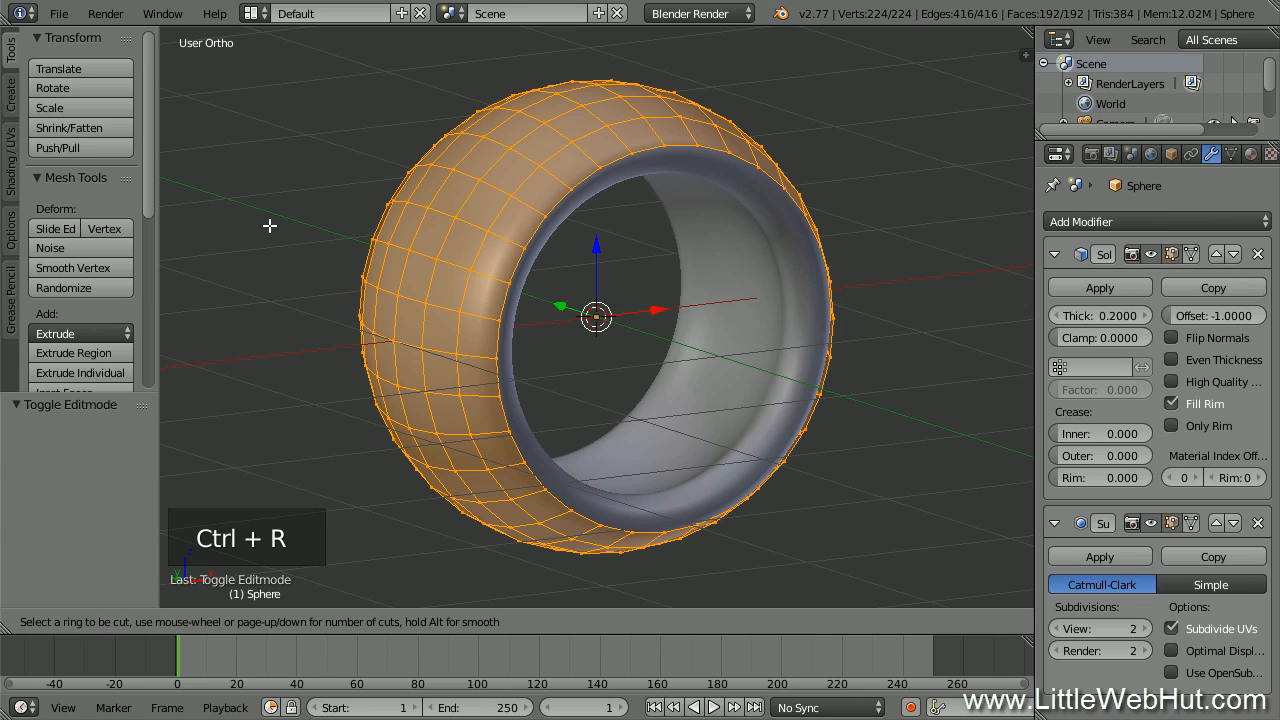
pyautogui.click(508, 235)
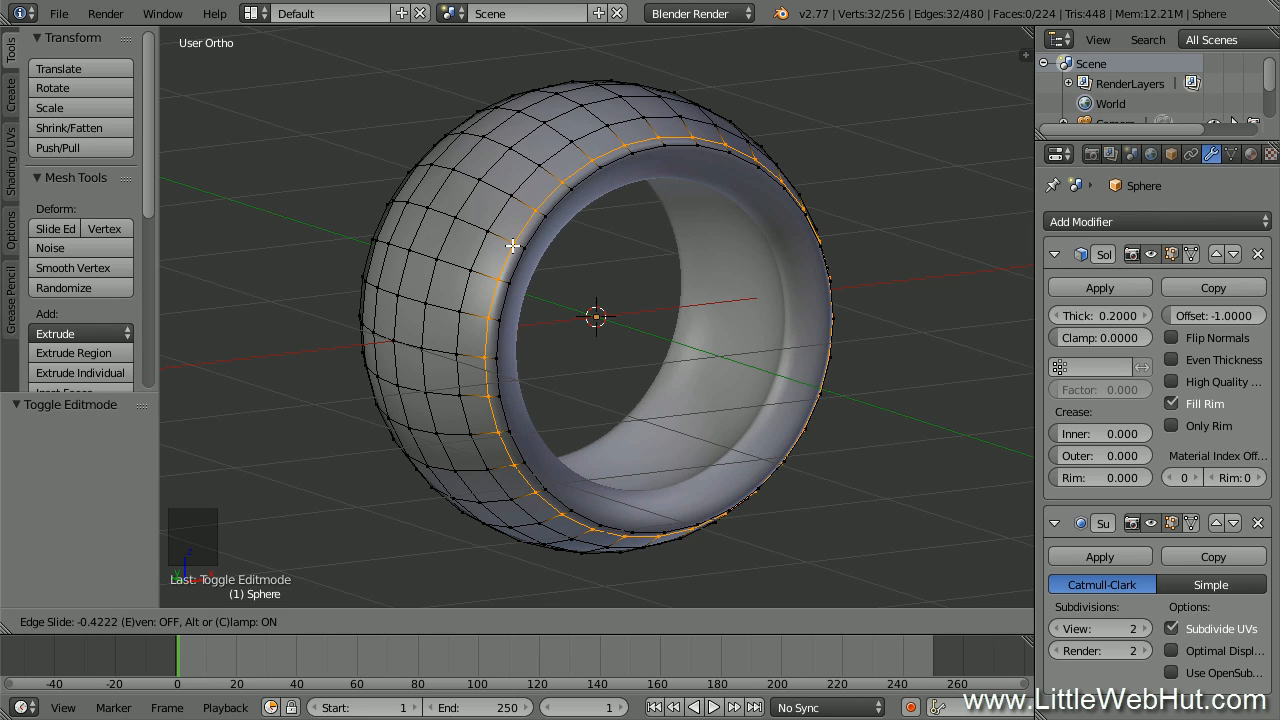
pyautogui.click(516, 250)
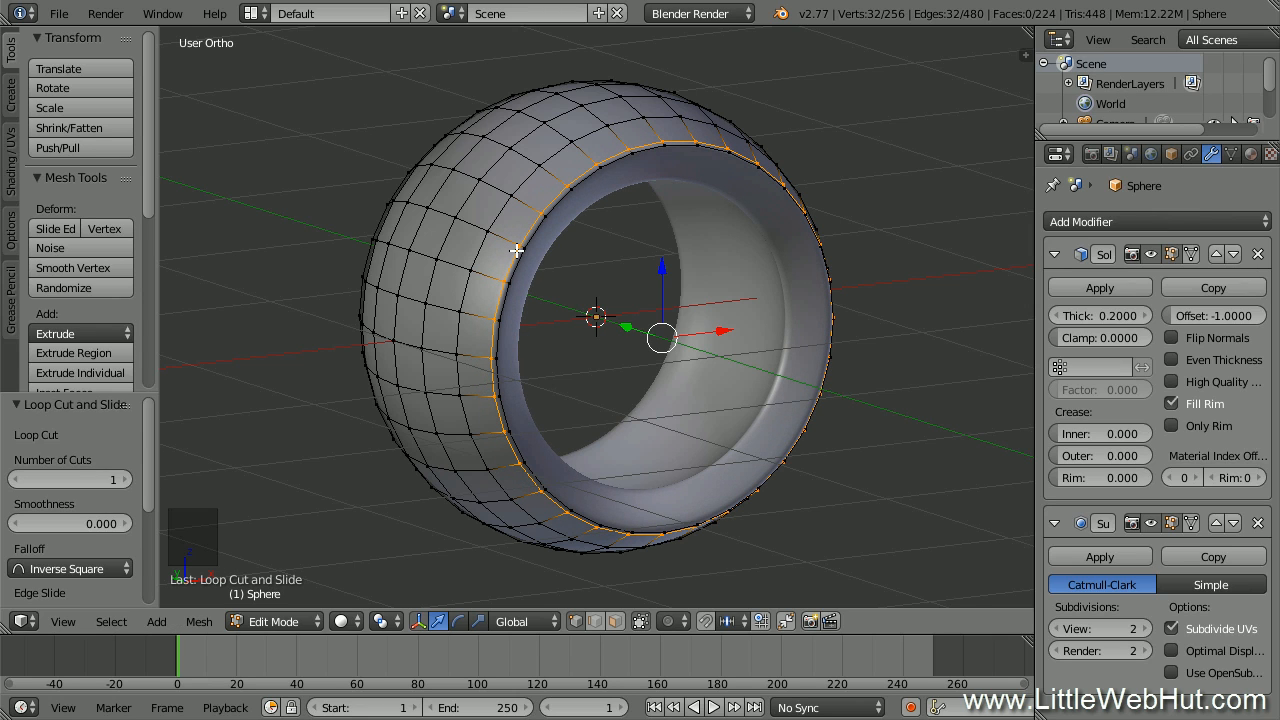
# Add an edge loop close to the ring's opposite rim with an edge slide of about 0.76, and return to Object Mode
pyautogui.moveTo(307, 289); pyautogui.dragTo(573, 297, button='middle')
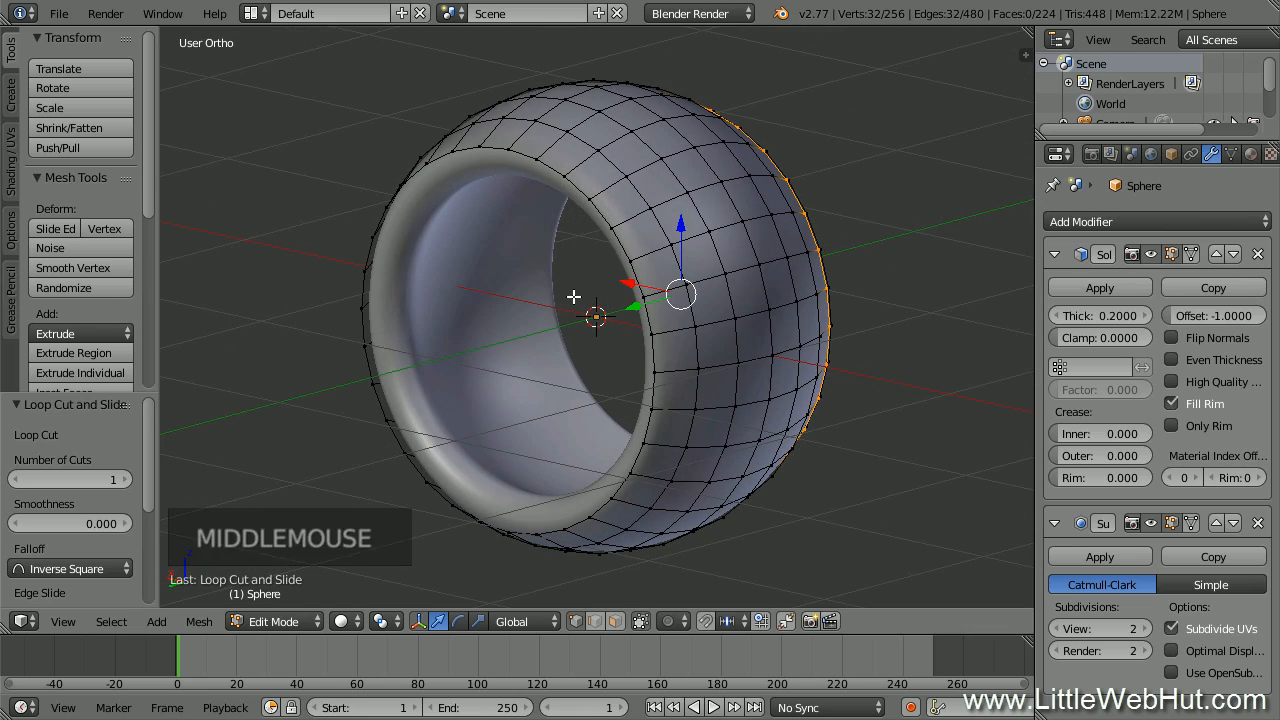
pyautogui.hotkey('ctrl', 'r')
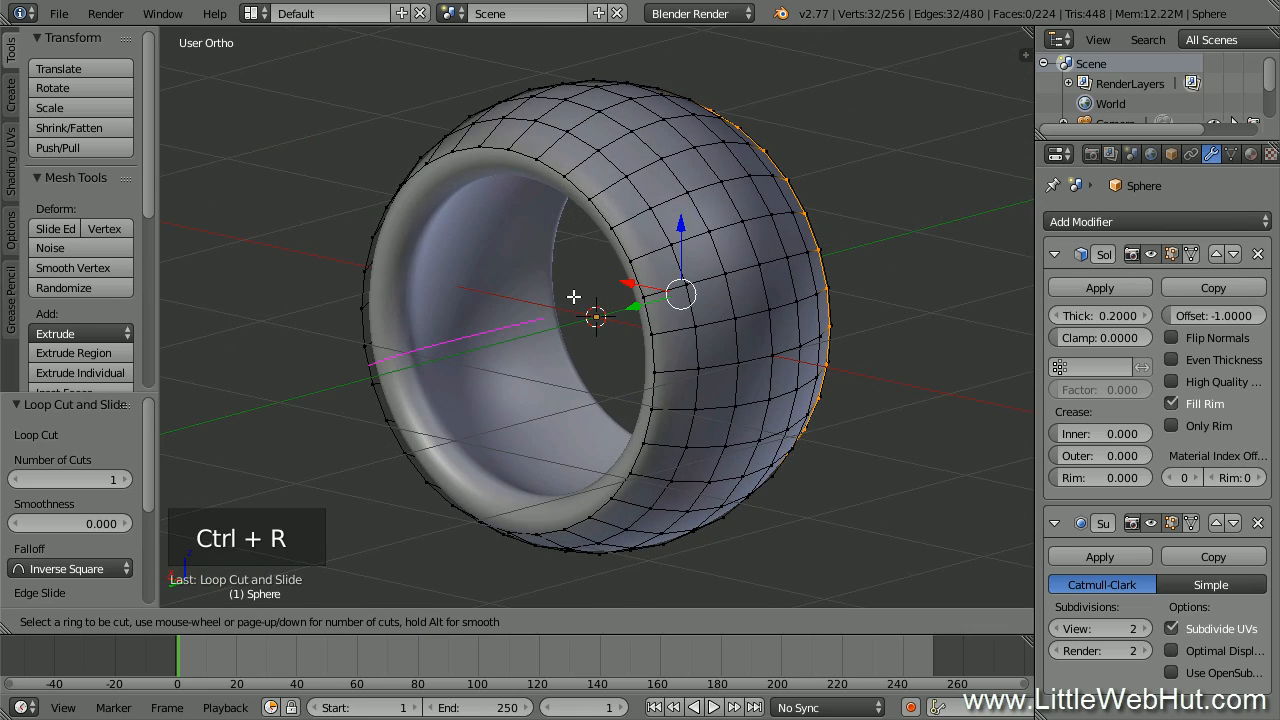
pyautogui.click(608, 187)
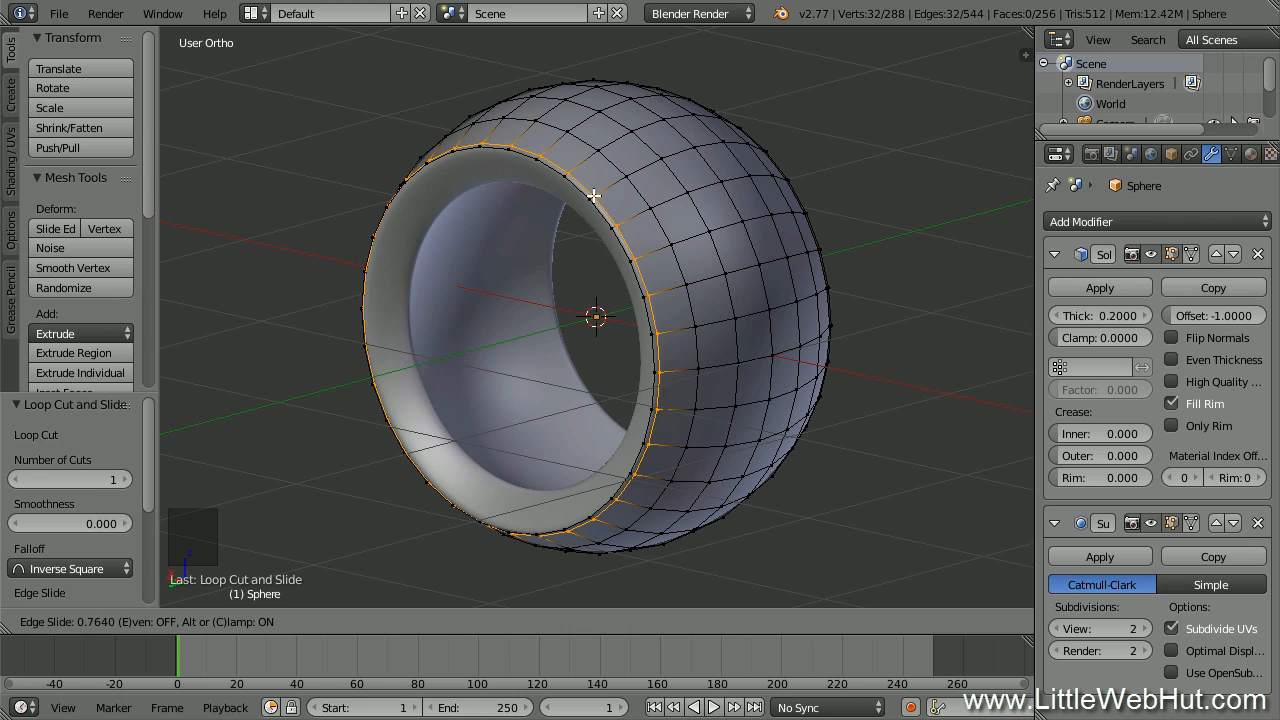
pyautogui.click(594, 196)
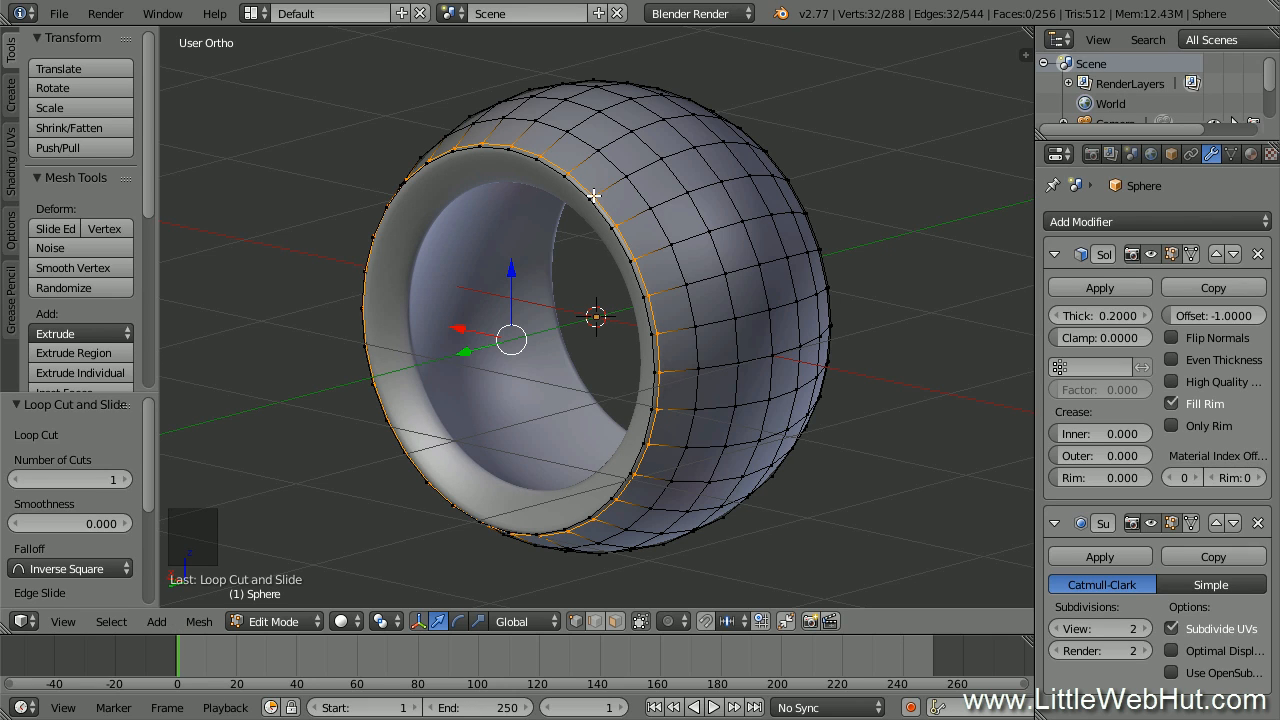
pyautogui.press('Tab')
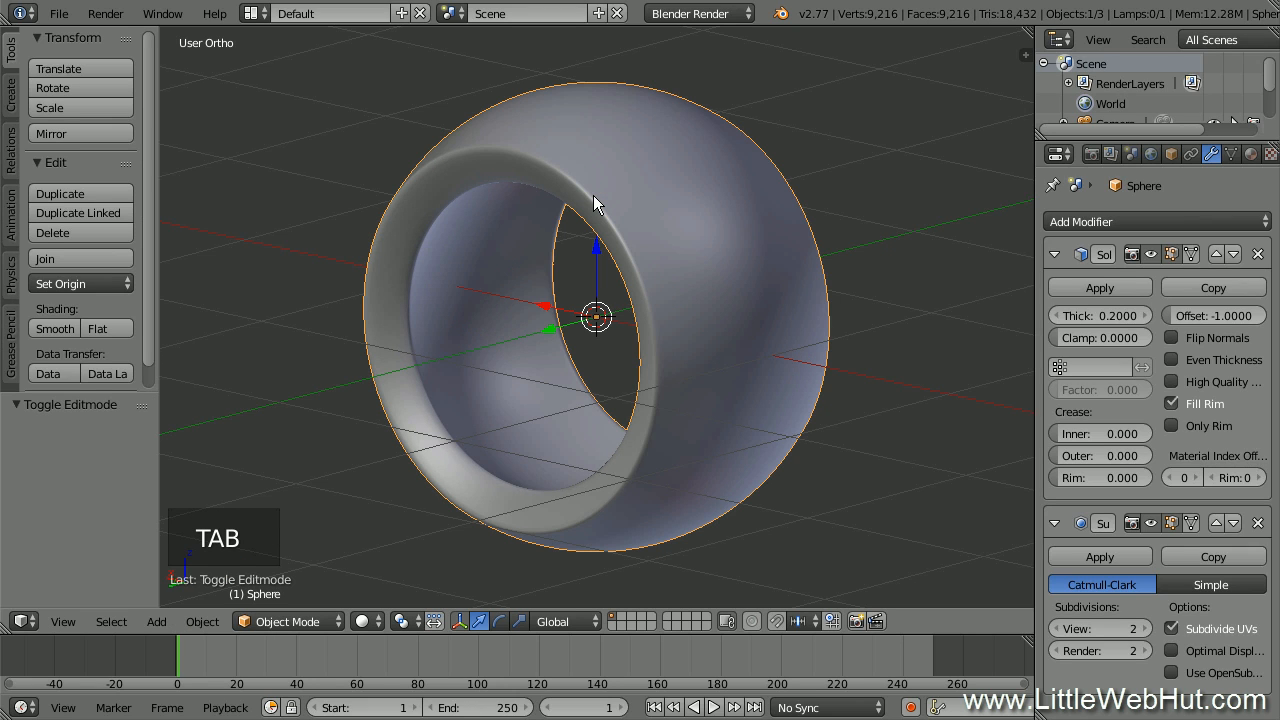
# Duplicate the ring in place and scale the copy uniformly to 0.78 so it nests inside the original
pyautogui.moveTo(911, 296); pyautogui.dragTo(670, 312, button='middle')
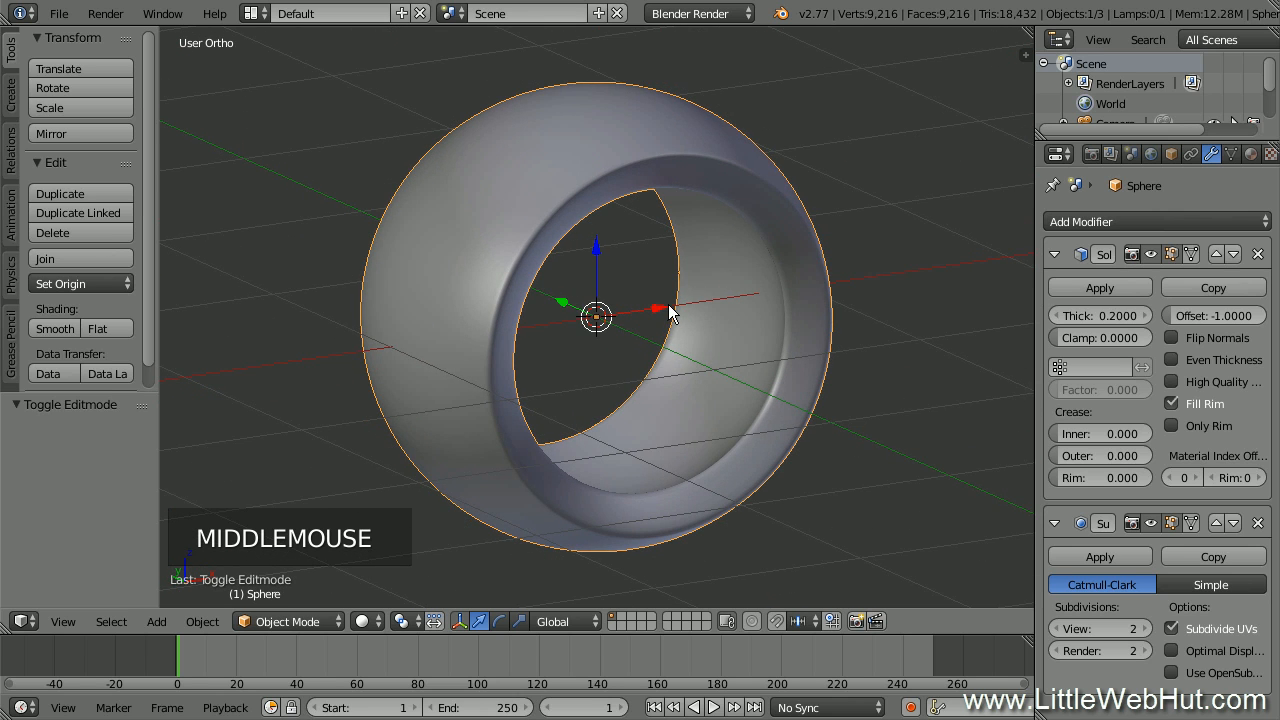
pyautogui.hotkey('shift', 'd')
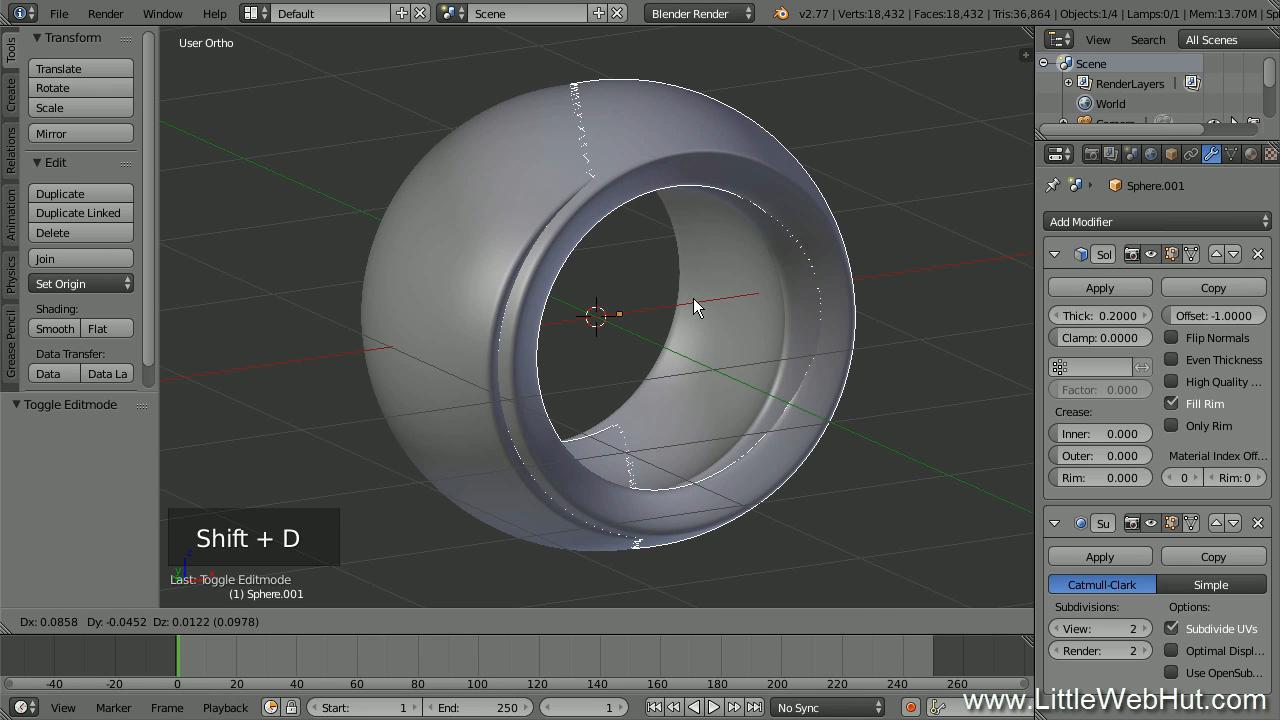
pyautogui.rightClick(693, 298)
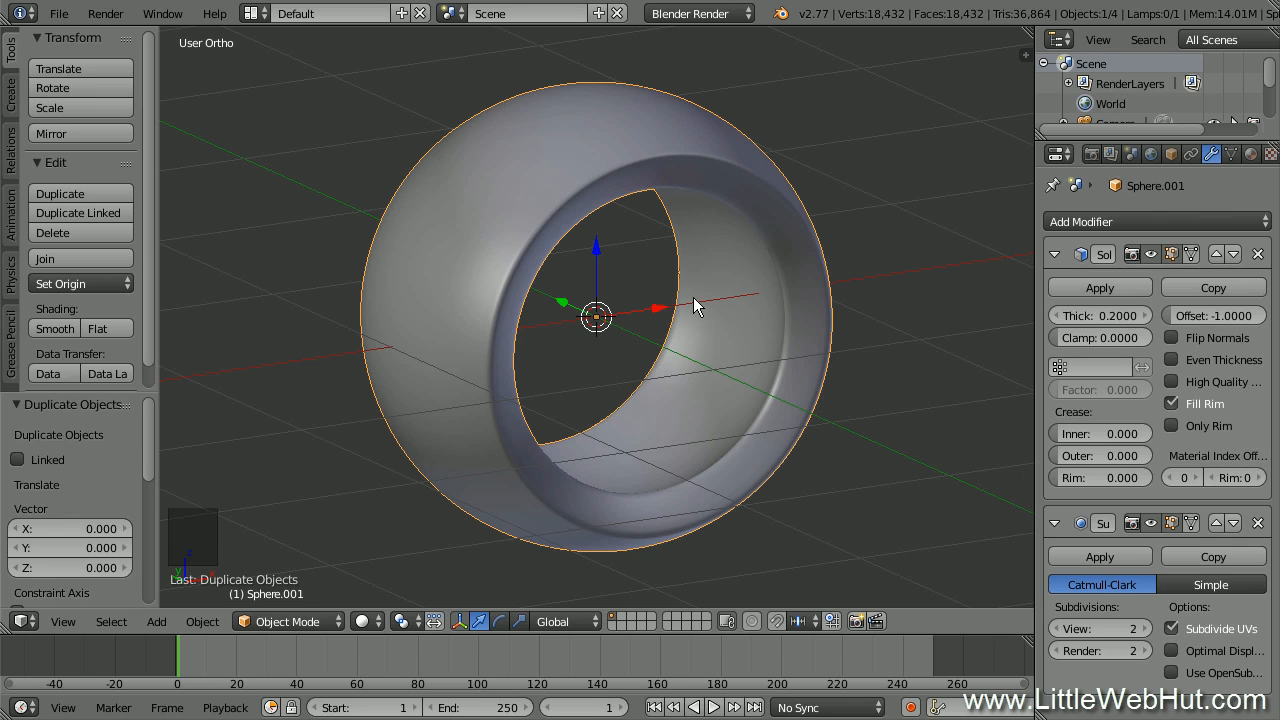
pyautogui.write('s.78')
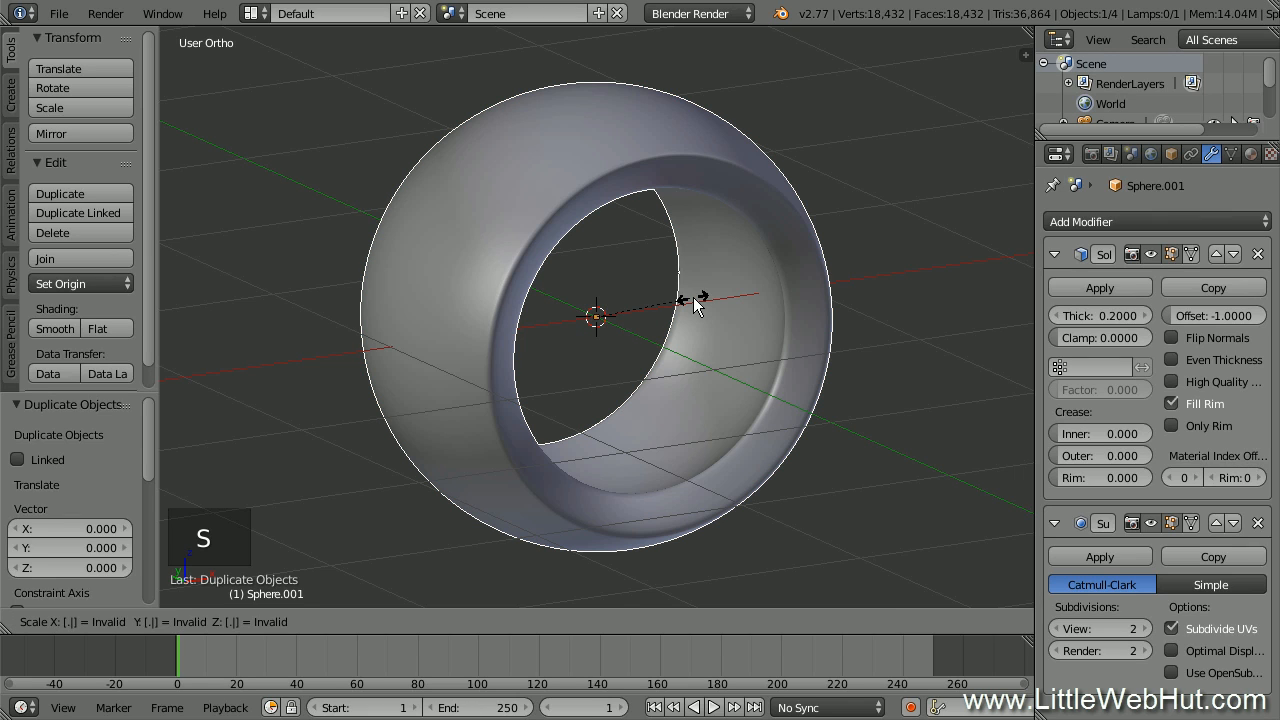
pyautogui.press('Return')
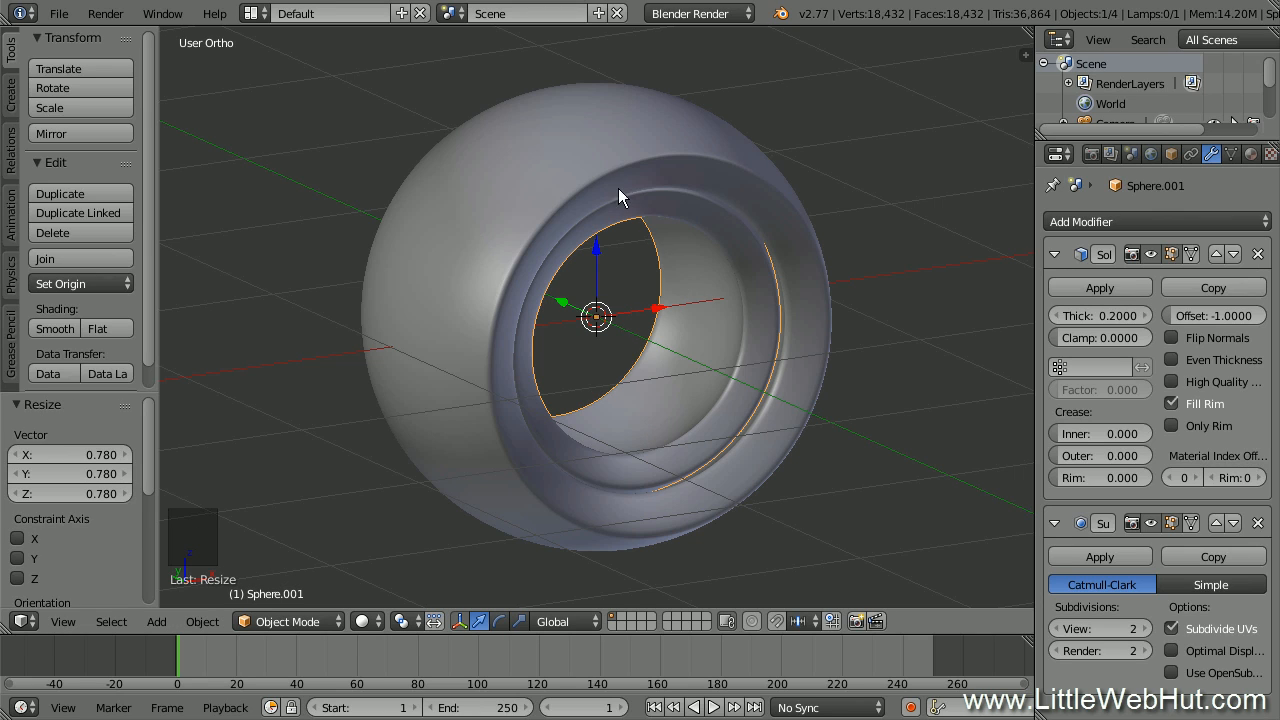
# On the outer ring, delete all faces except the four middle rows visible in the right view, using face selection and an inverted selection
pyautogui.rightClick(602, 155)
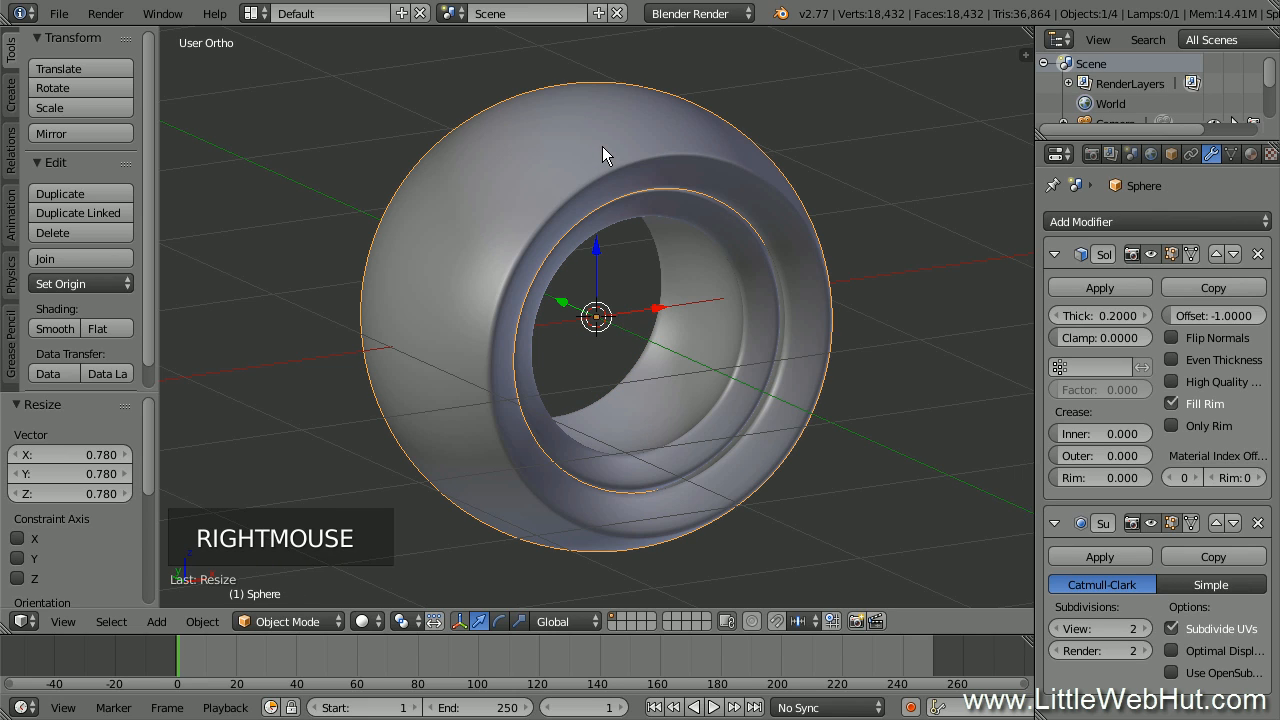
pyautogui.press('Tab')
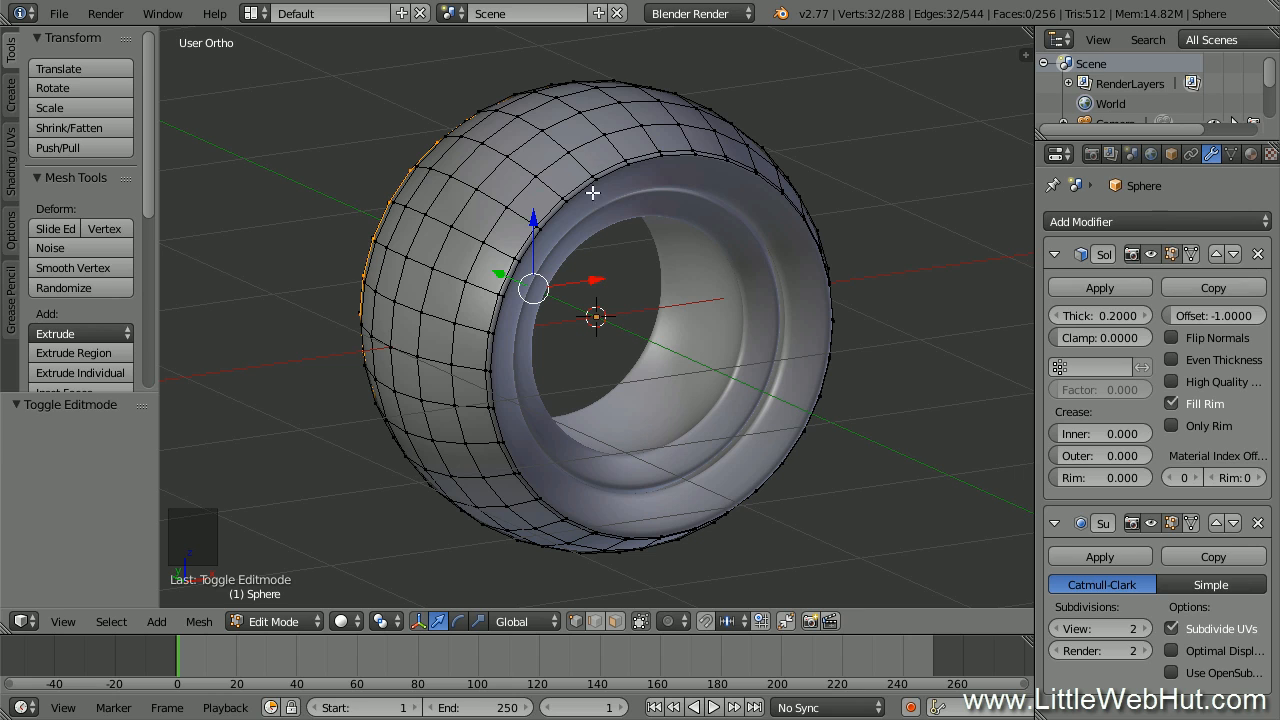
pyautogui.click(617, 620)
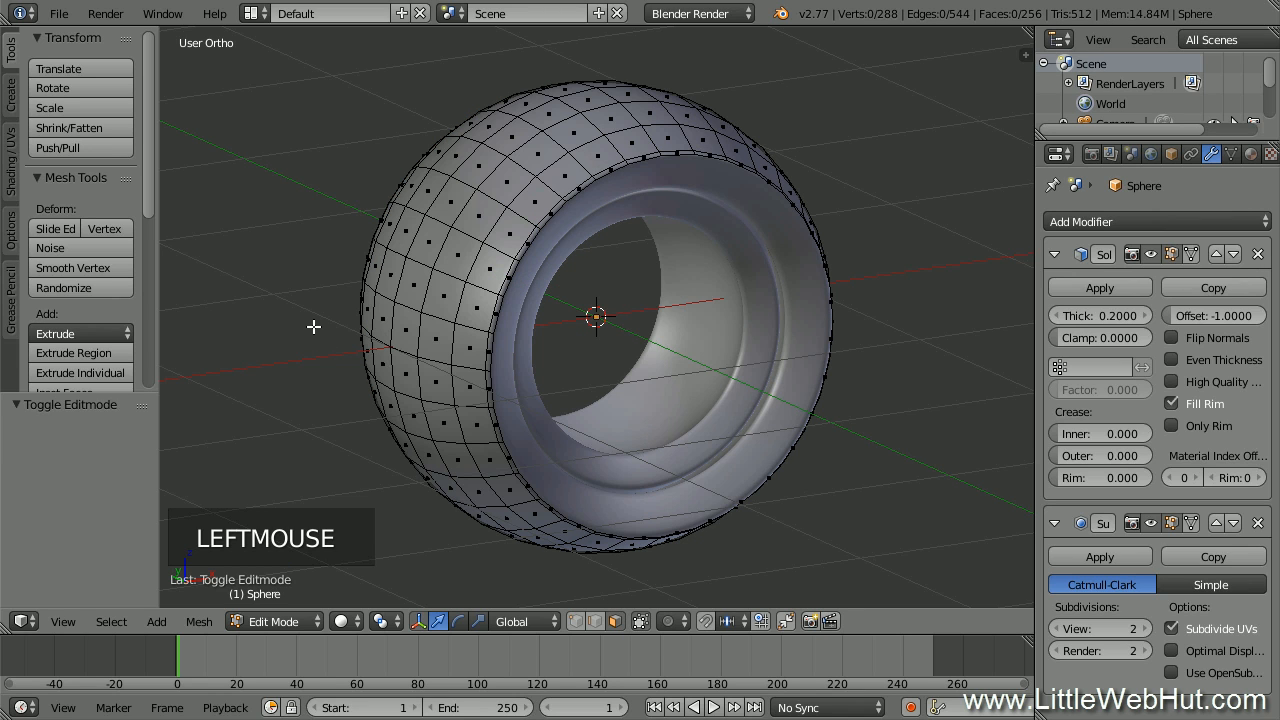
pyautogui.press('KP_3')
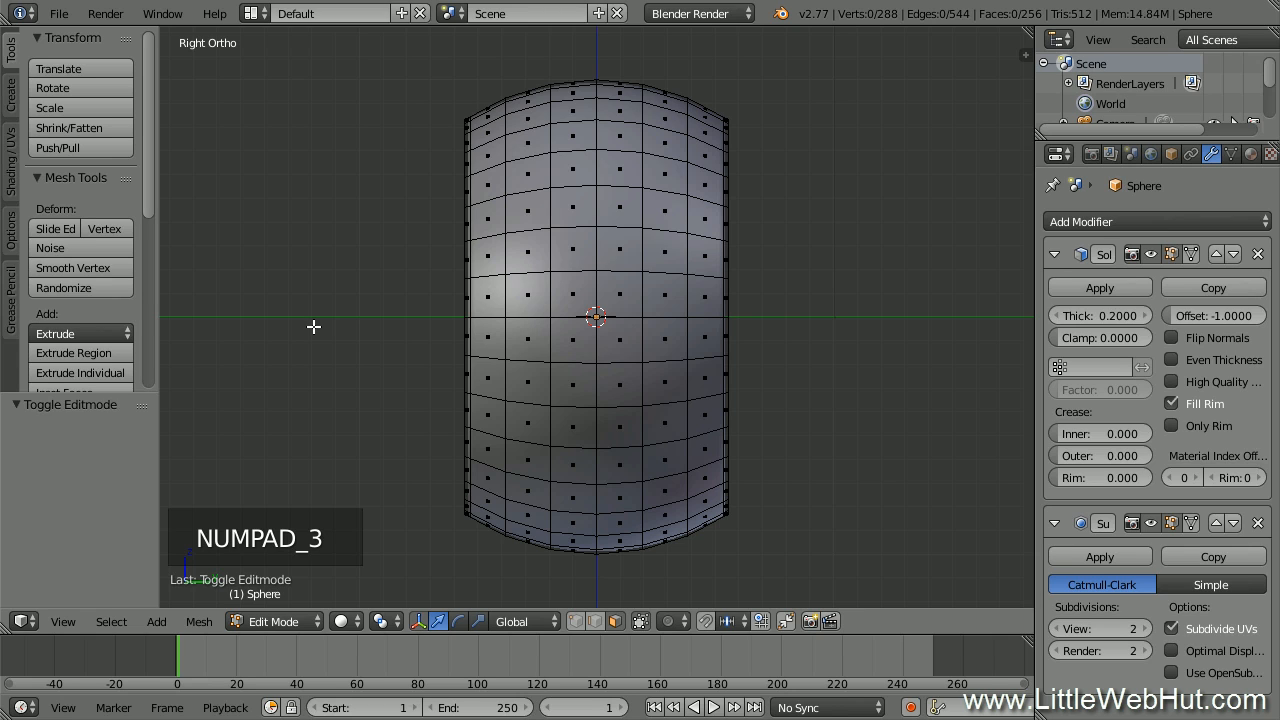
pyautogui.press('b')
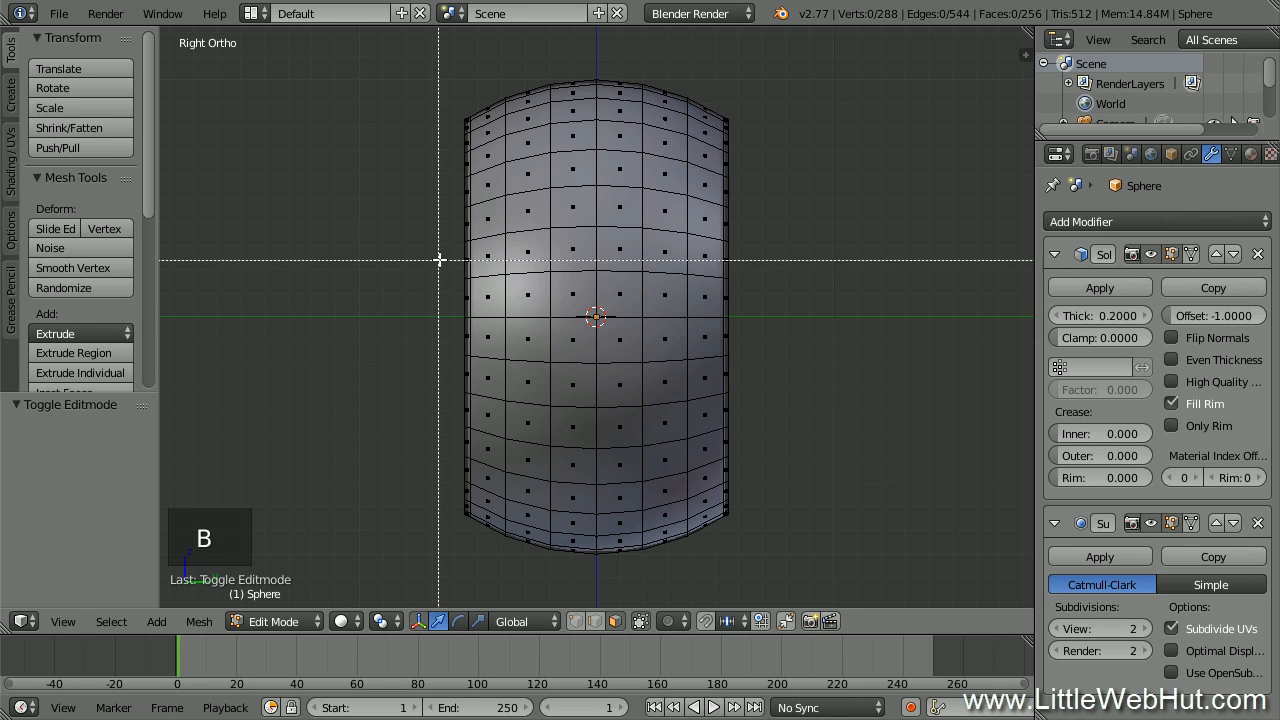
pyautogui.moveTo(444, 257); pyautogui.dragTo(769, 380)
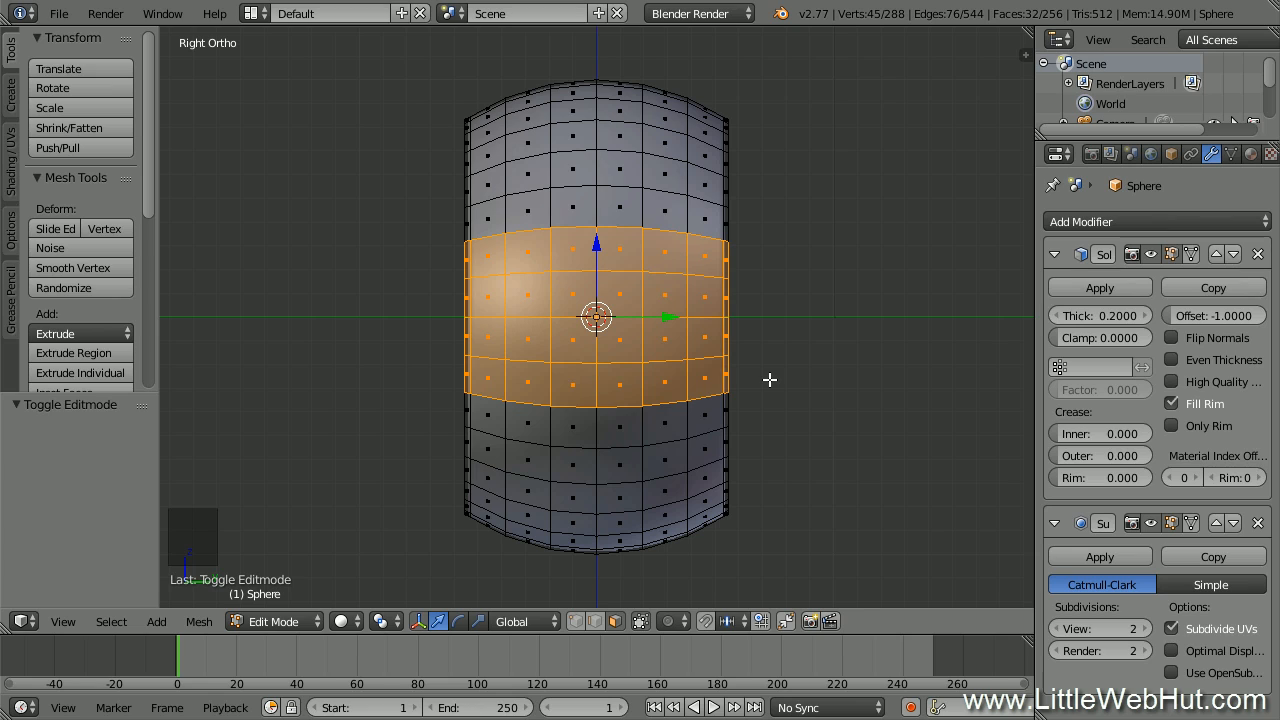
pyautogui.click(111, 621)
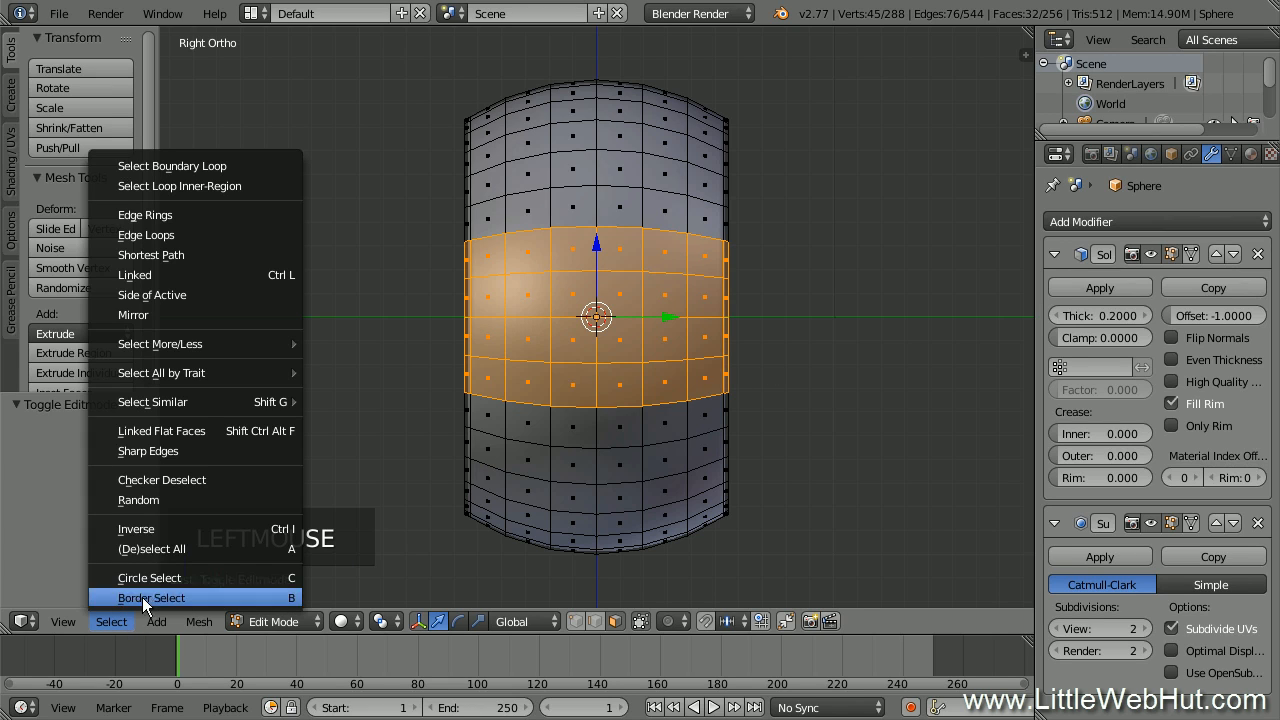
pyautogui.click(198, 528)
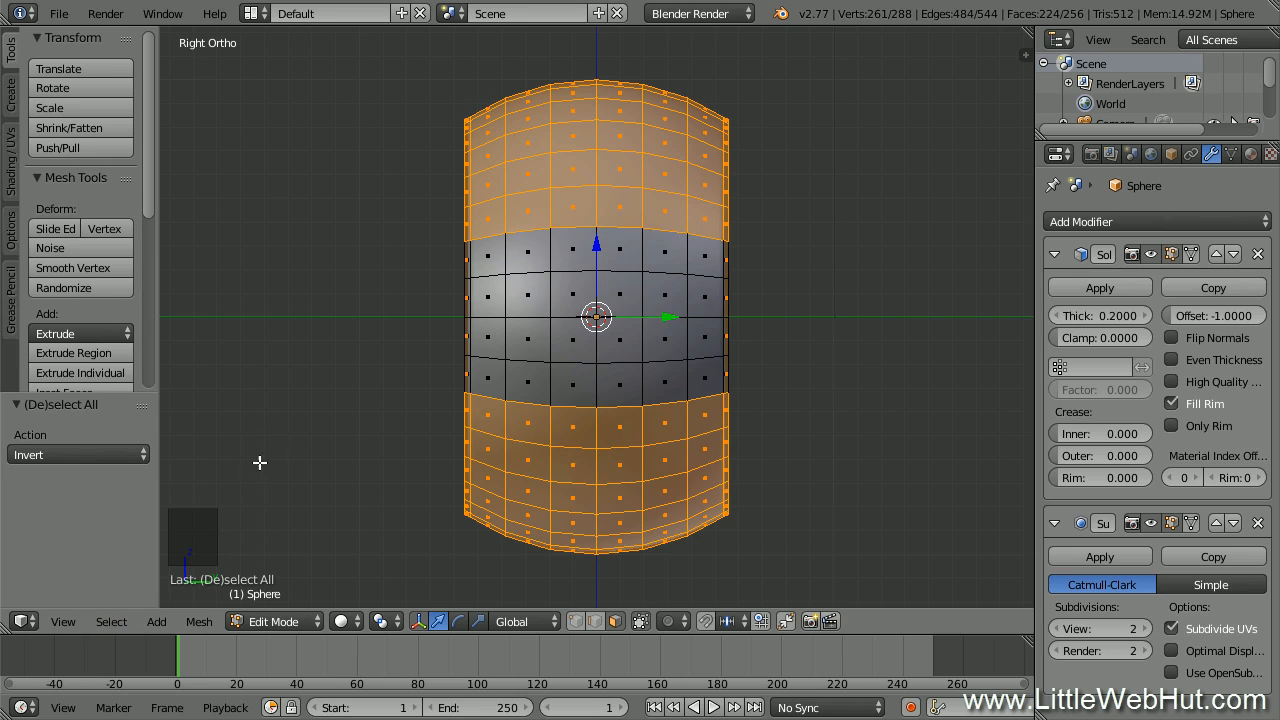
pyautogui.press('x')
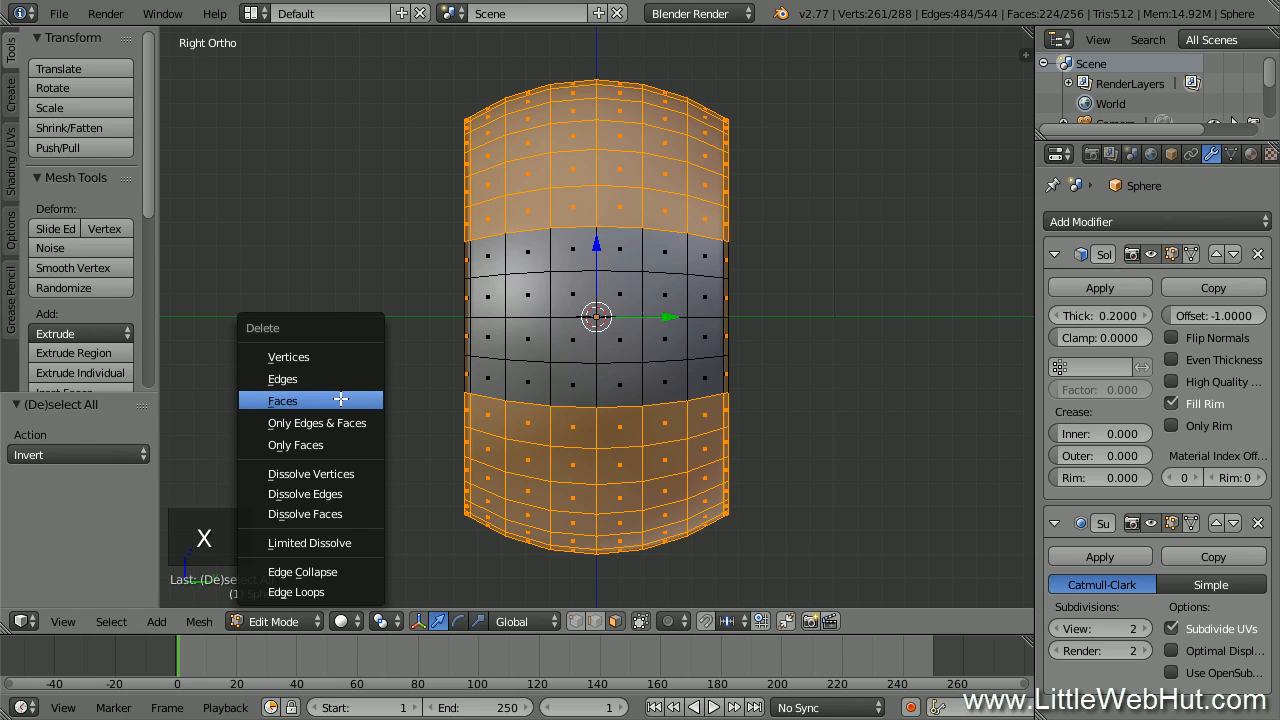
pyautogui.click(341, 400)
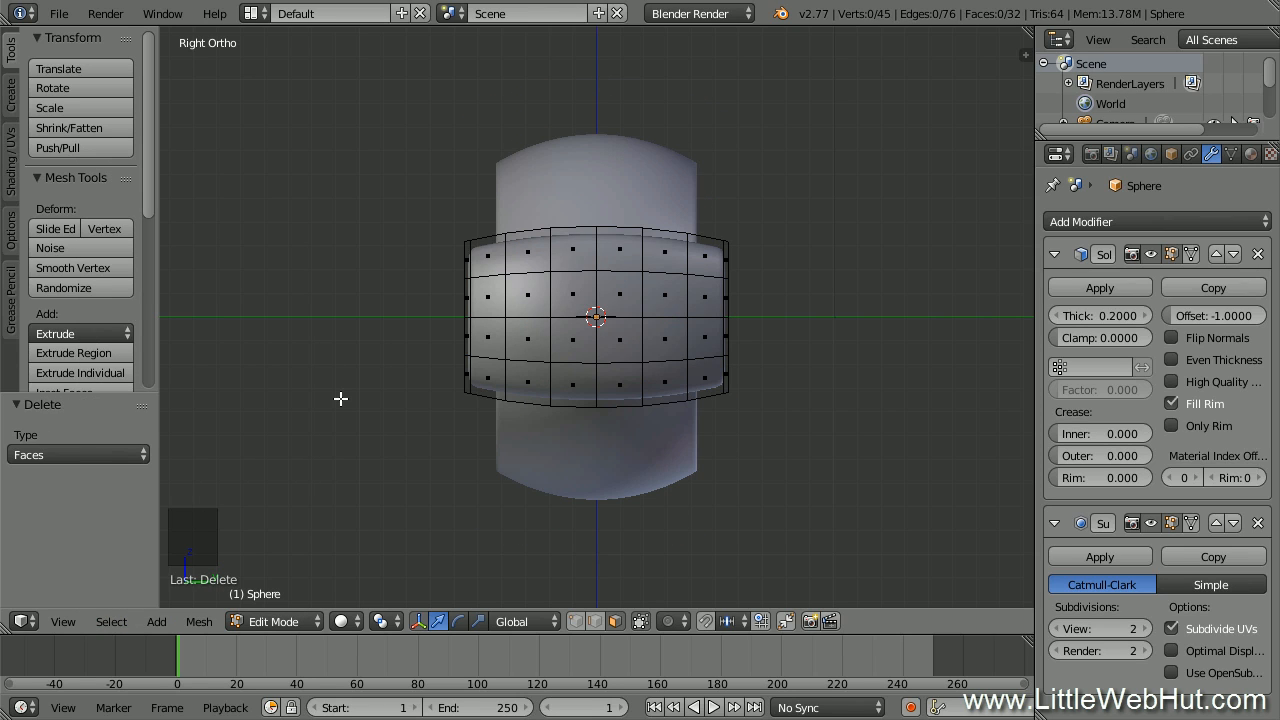
# Add edge loops close to the upper and lower edges of the remaining outer patch, with edge slides of about 0.74 and -0.76
pyautogui.moveTo(340, 397); pyautogui.dragTo(518, 456, button='middle')
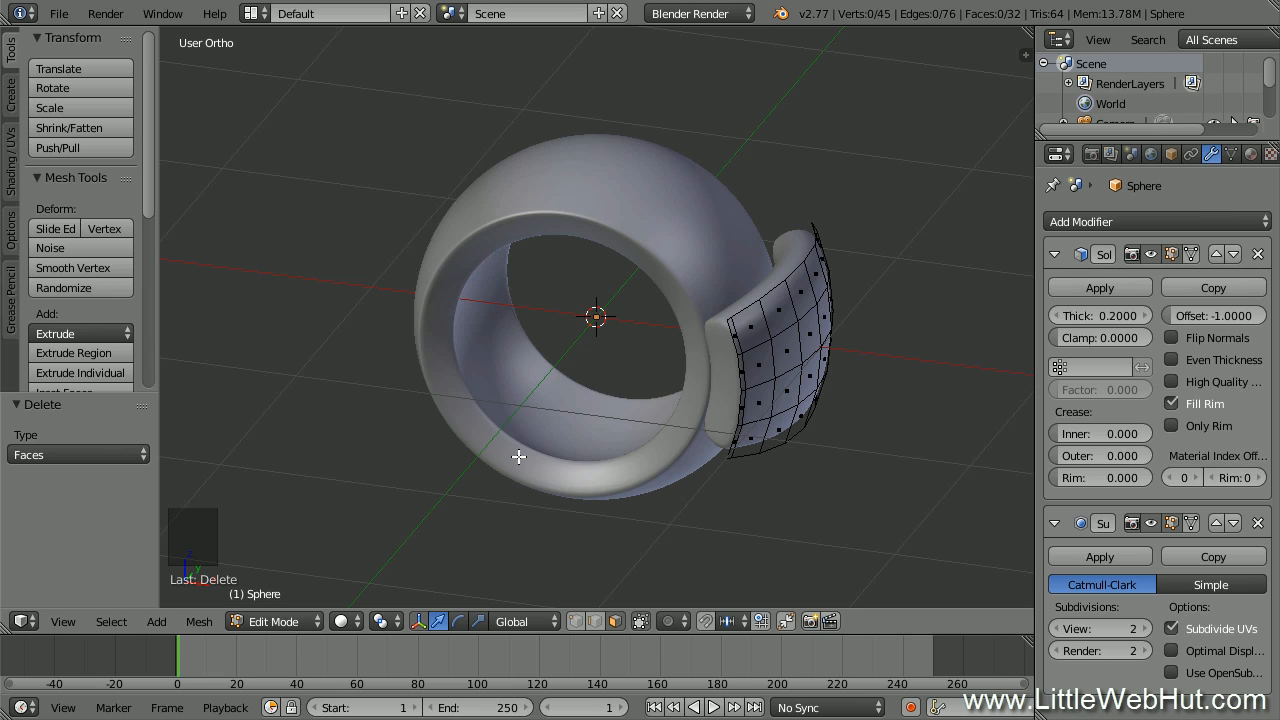
pyautogui.hotkey('ctrl', 'r')
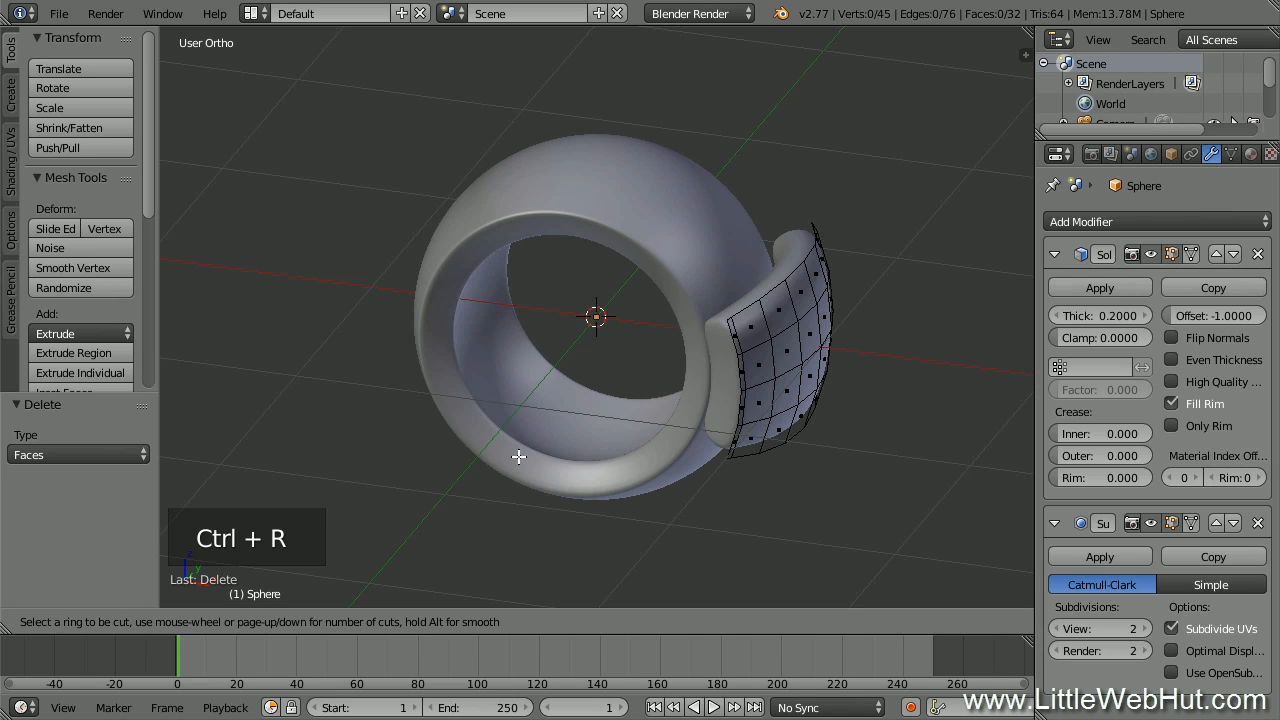
pyautogui.click(767, 317)
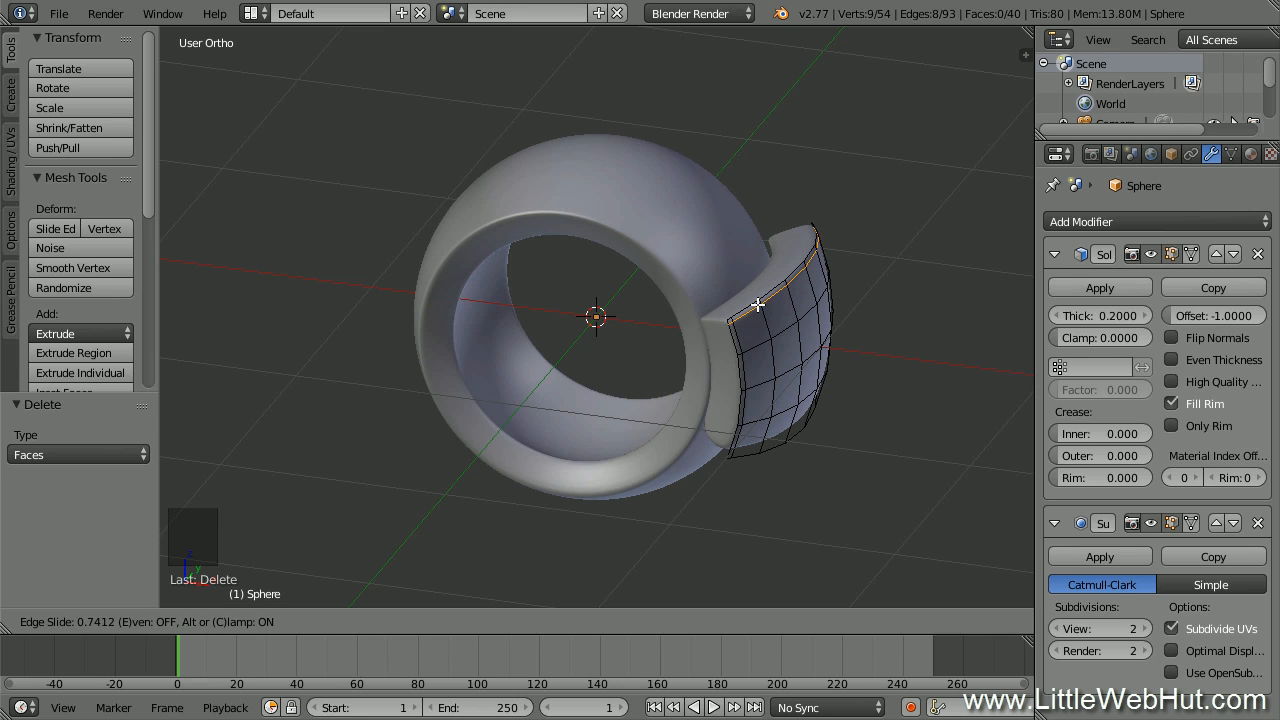
pyautogui.click(758, 302)
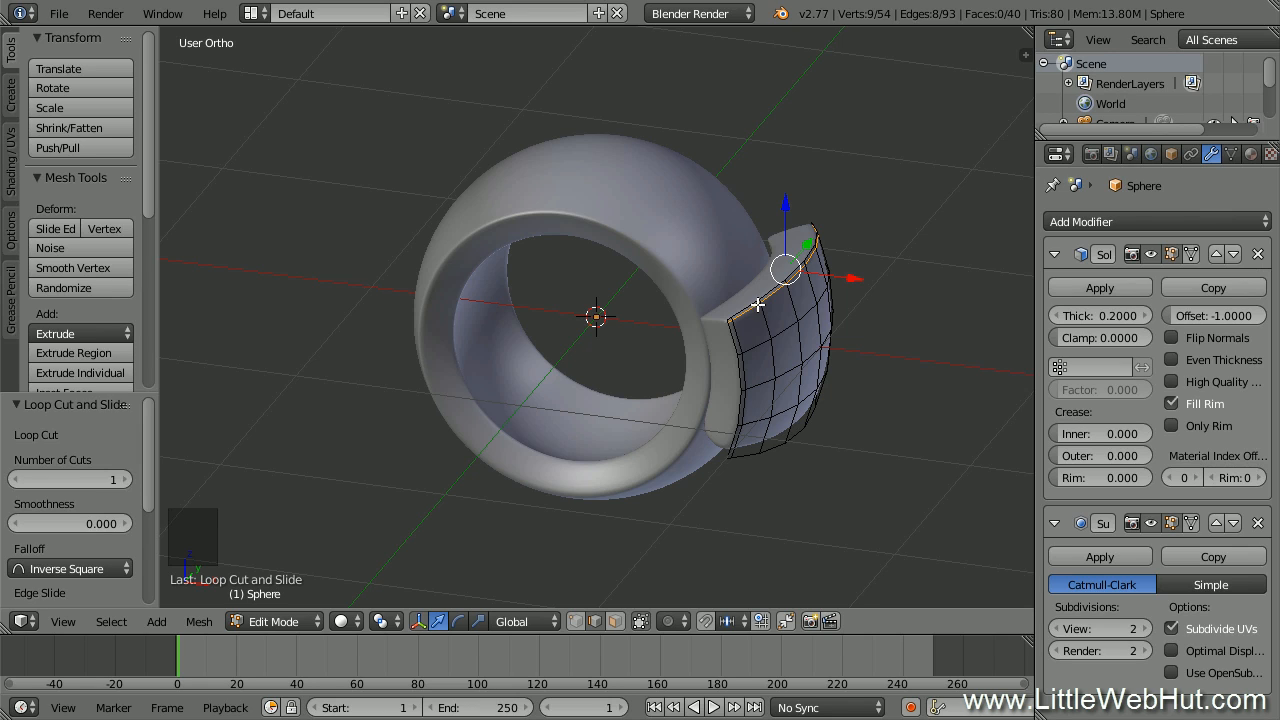
pyautogui.hotkey('ctrl', 'r')
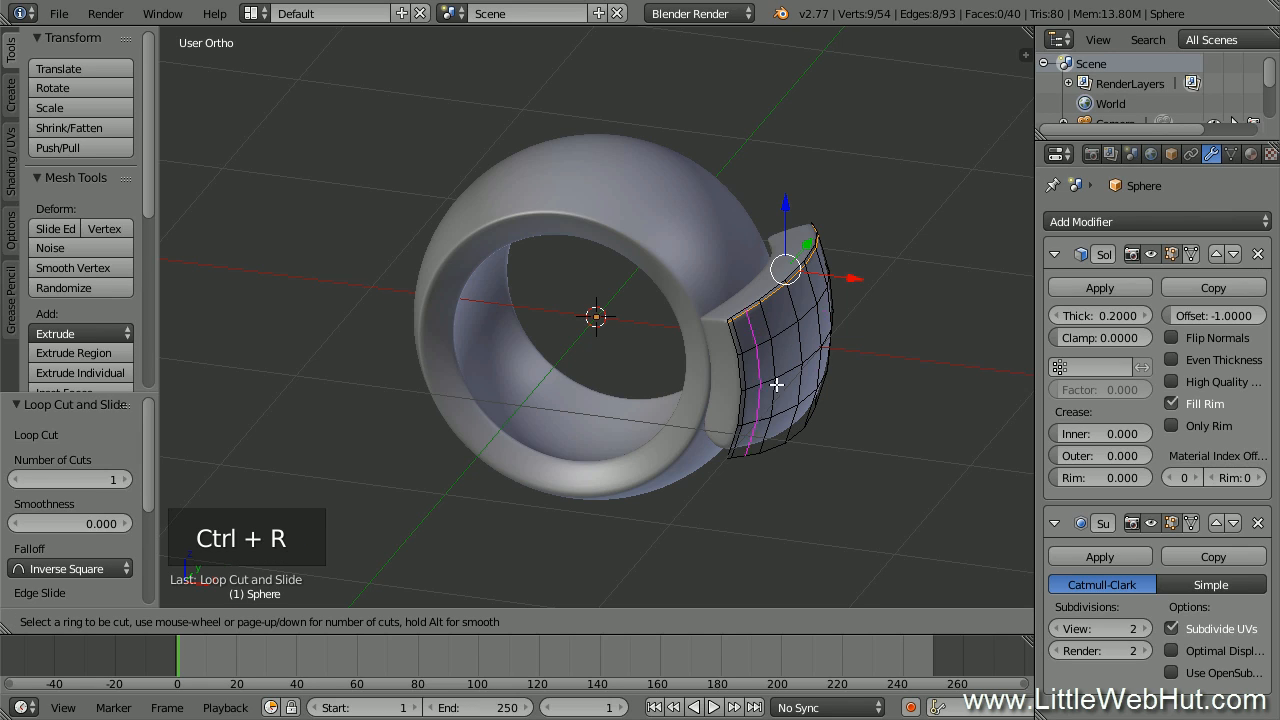
pyautogui.click(765, 435)
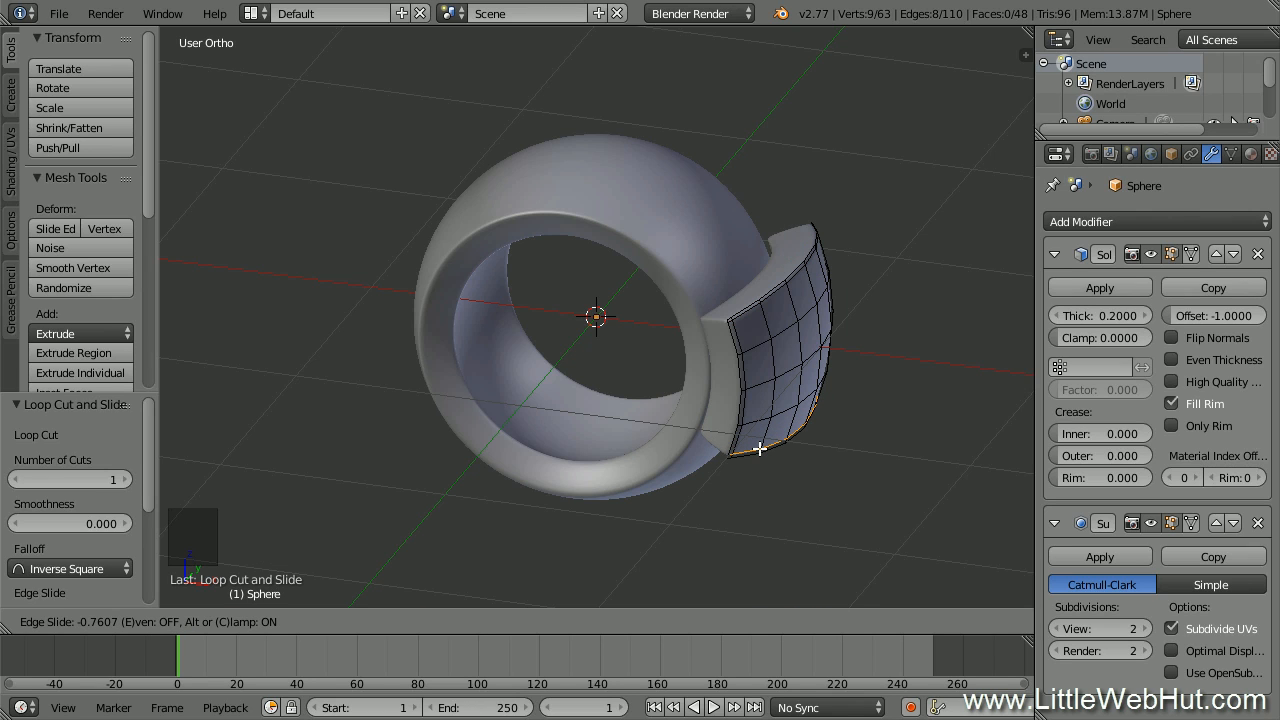
pyautogui.click(760, 449)
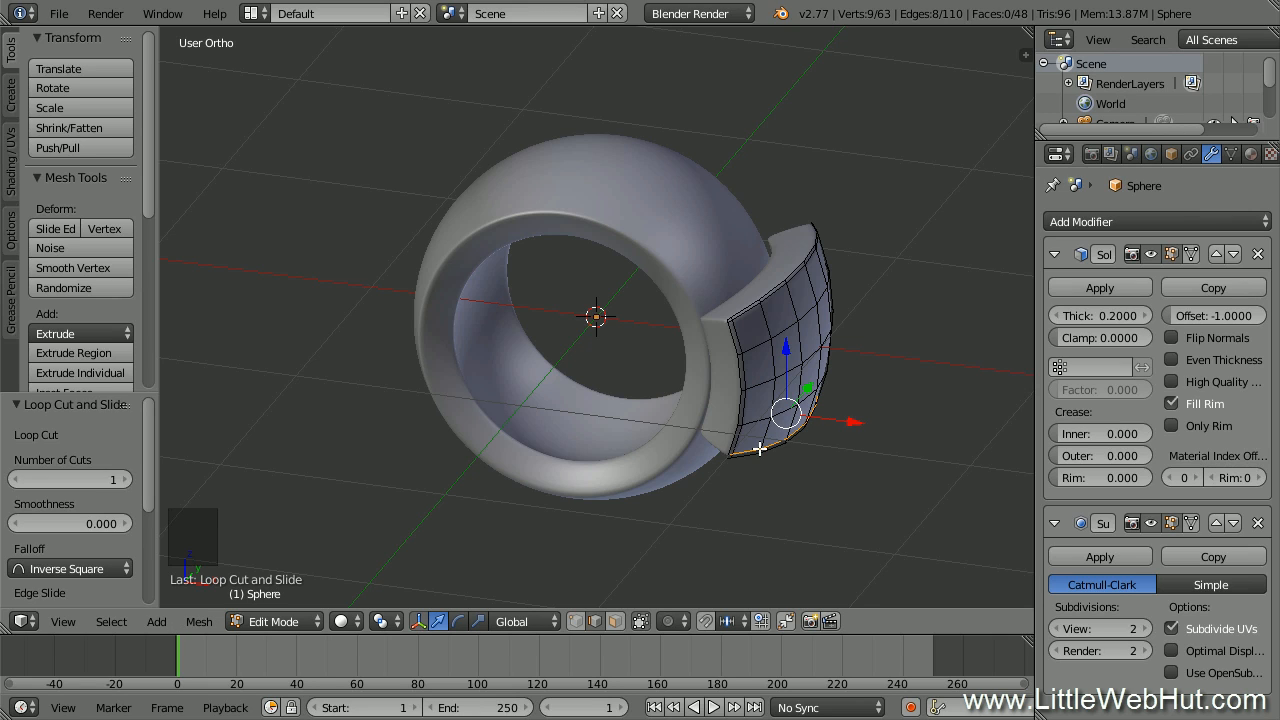
# Duplicate all of the outer patch's faces in place within the same mesh, and return to Object Mode
pyautogui.press('a')
pyautogui.press('a')
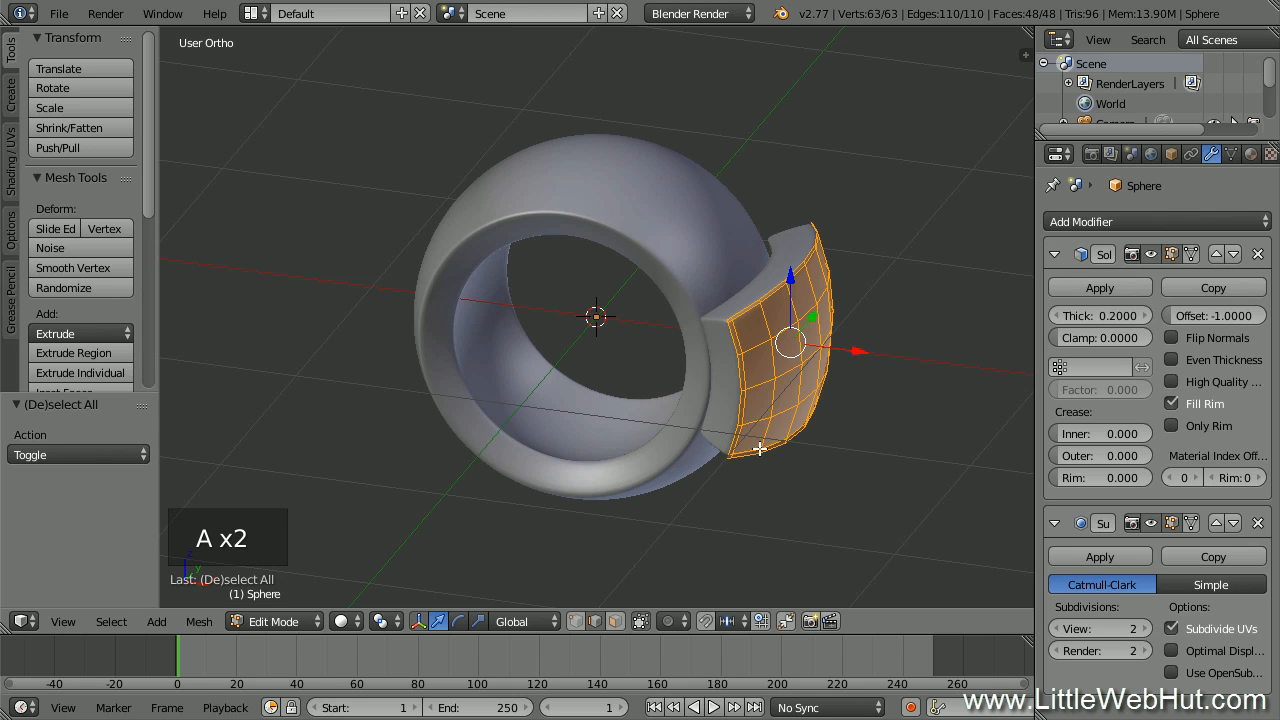
pyautogui.hotkey('shift', 'd')
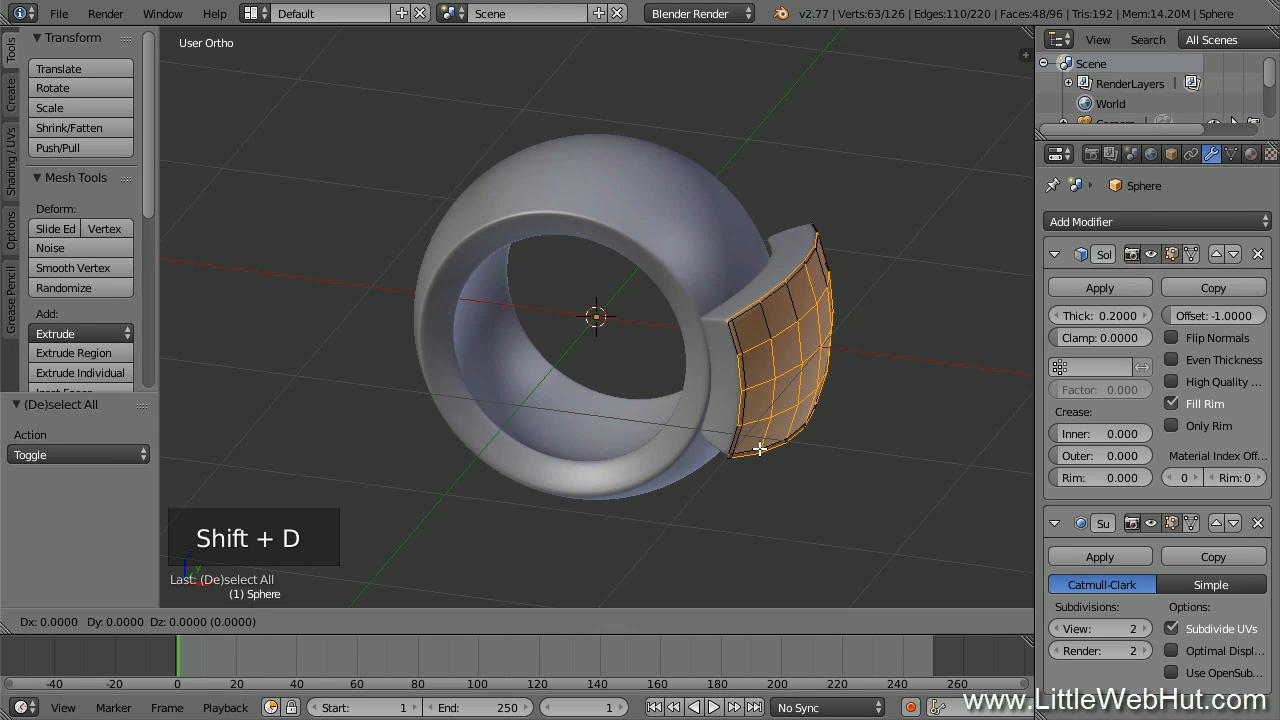
pyautogui.rightClick(770, 432)
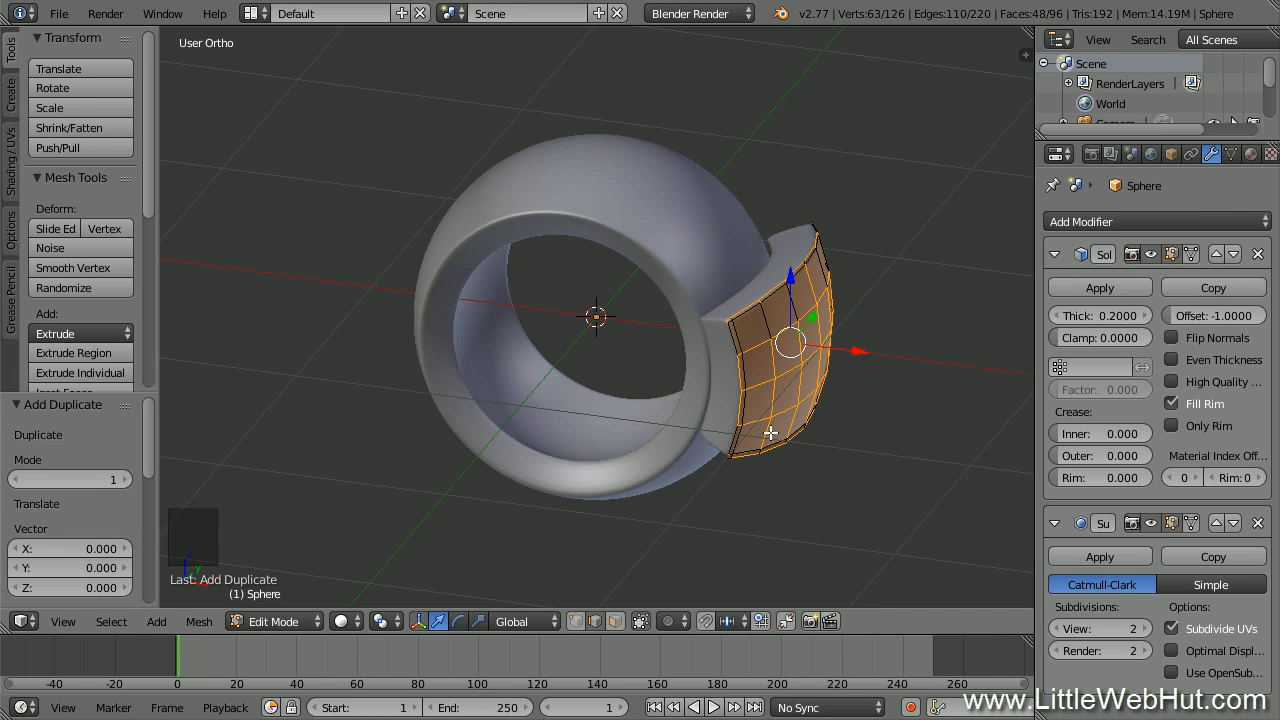
pyautogui.press('Tab')
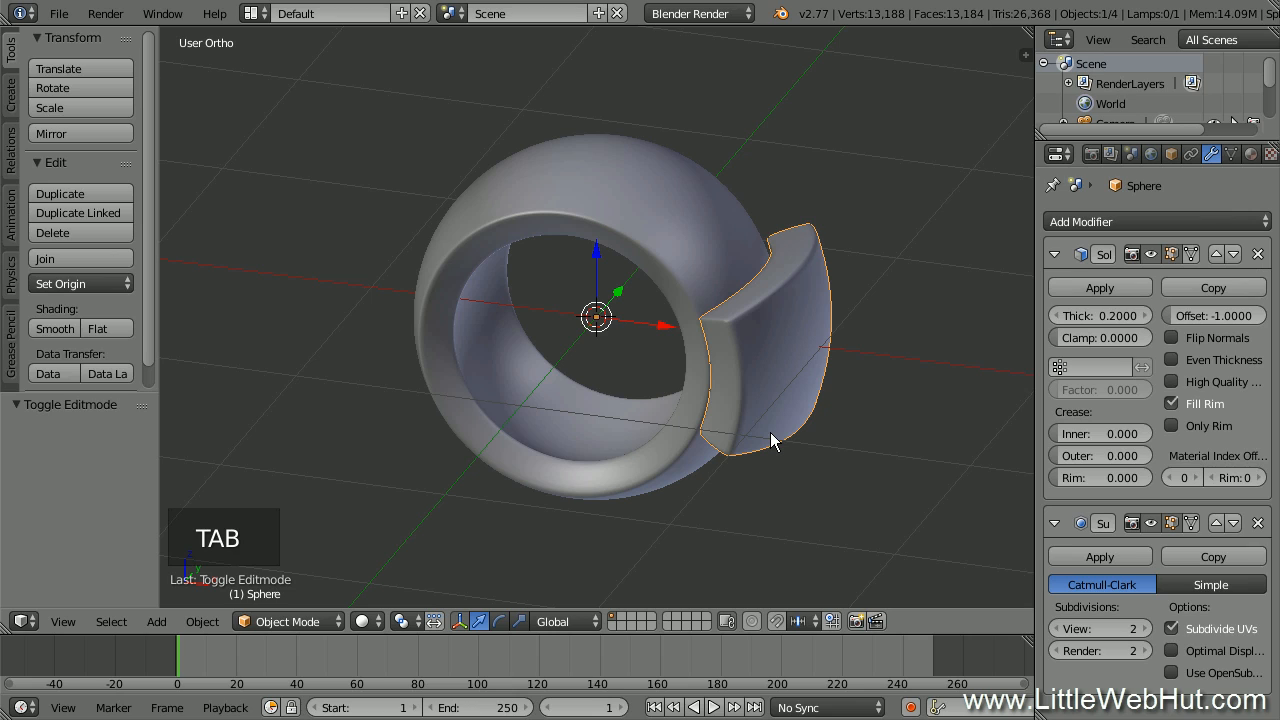
# Snap the 3D cursor to the selected object's origin and, in Edit Mode, set the pivot point to 3D Cursor
pyautogui.hotkey('shift', 's')
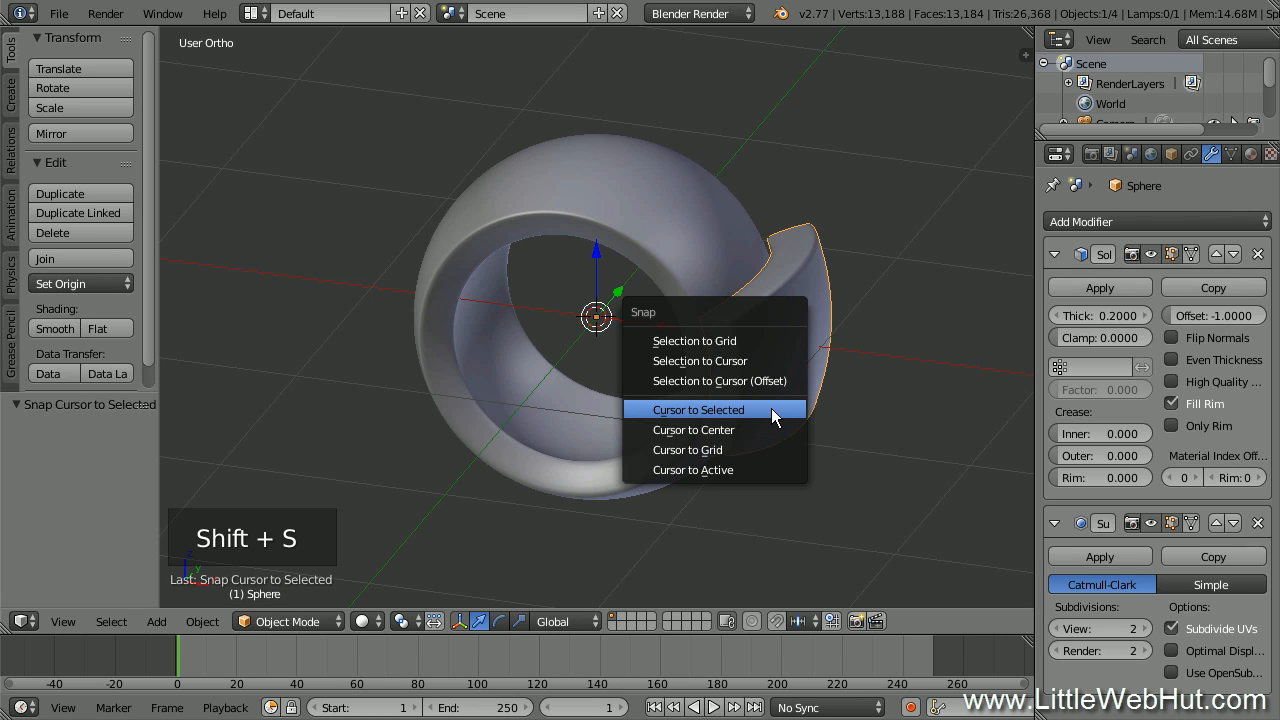
pyautogui.click(771, 409)
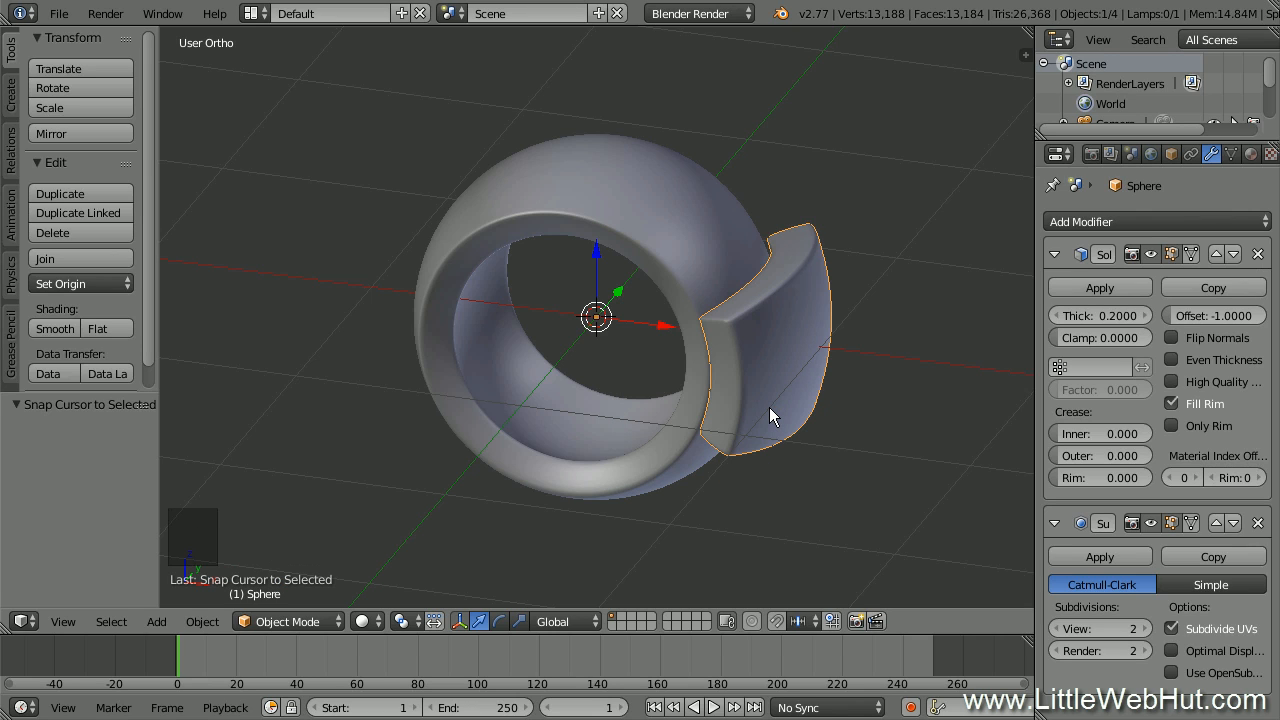
pyautogui.press('Tab')
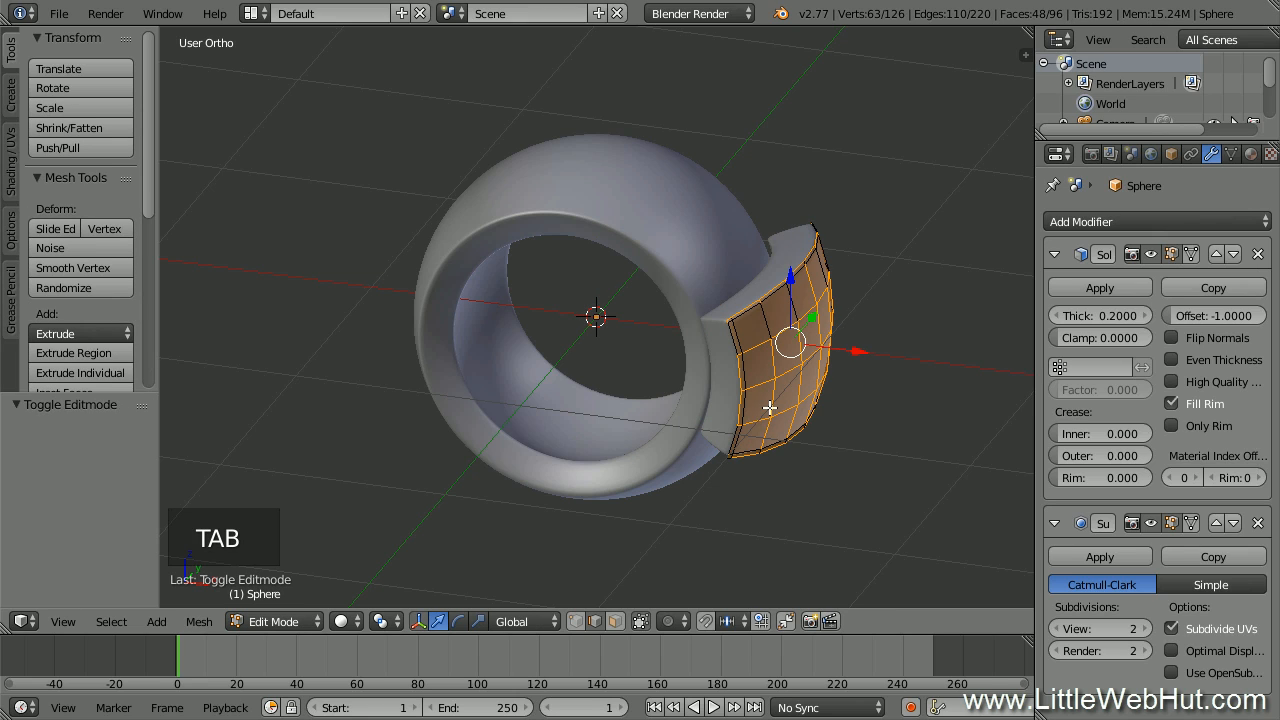
pyautogui.click(390, 618)
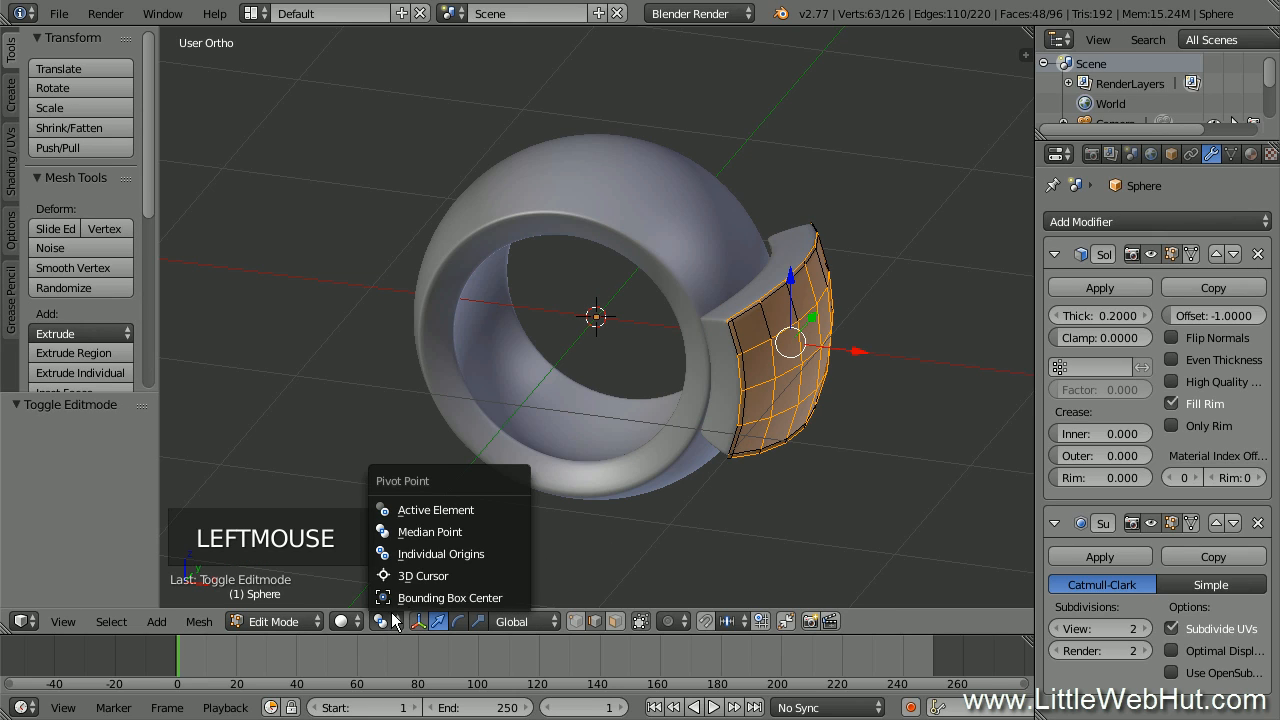
pyautogui.click(482, 575)
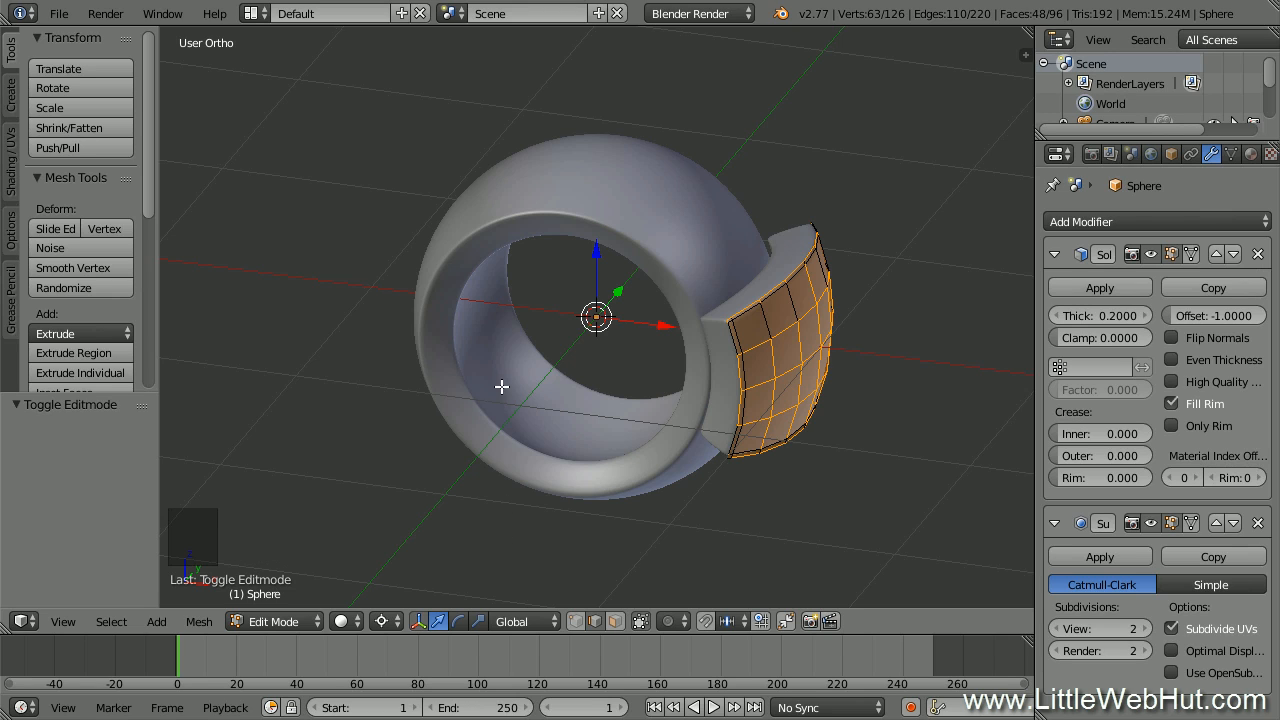
# Rotate the duplicated outer patch 90° about the global Y axis around the 3D cursor
pyautogui.press('r')
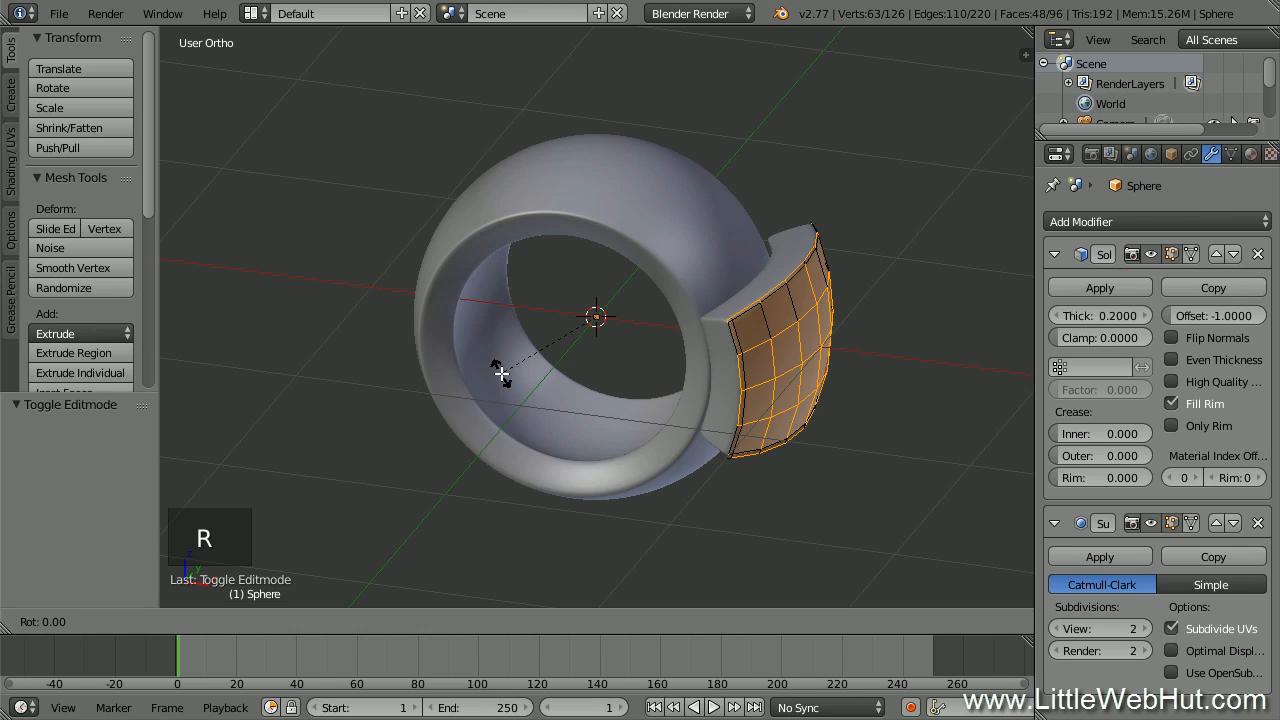
pyautogui.write('y')
pyautogui.write('90')
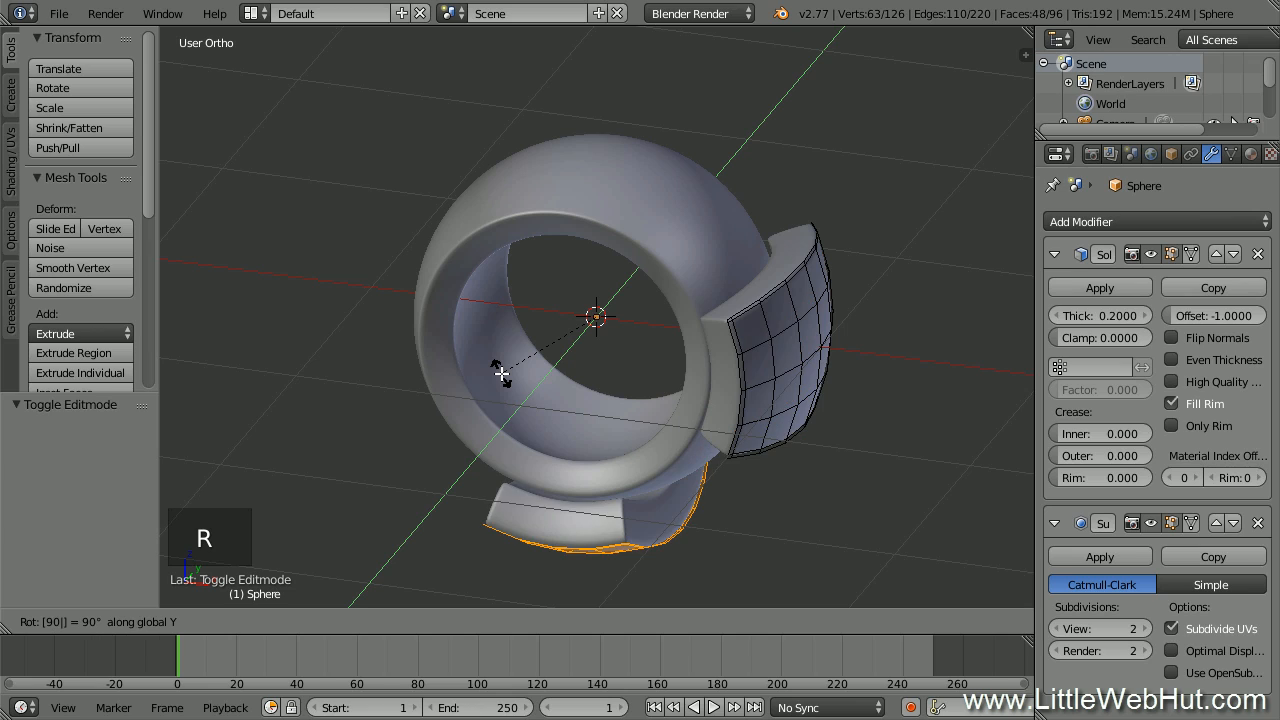
pyautogui.press('Return')
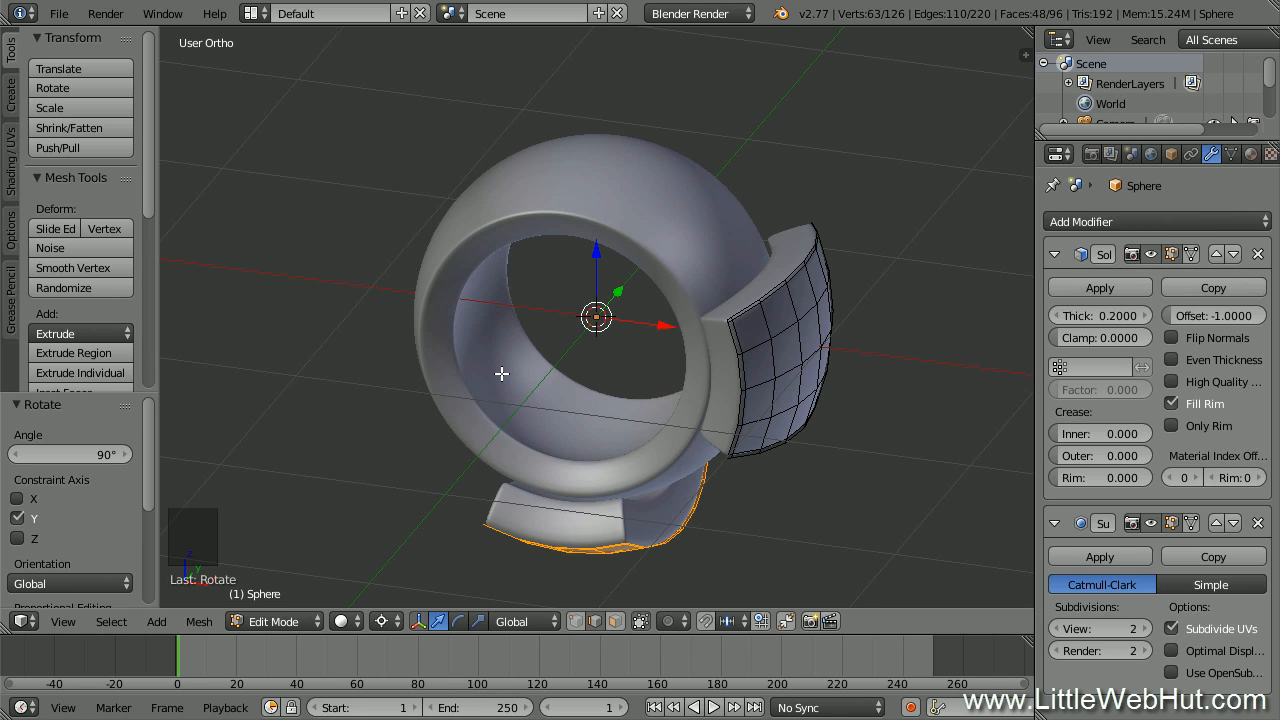
# Duplicate the lower patch in place and rotate the copy 90° about the global Y axis to form the third segment
pyautogui.hotkey('shift', 'd')
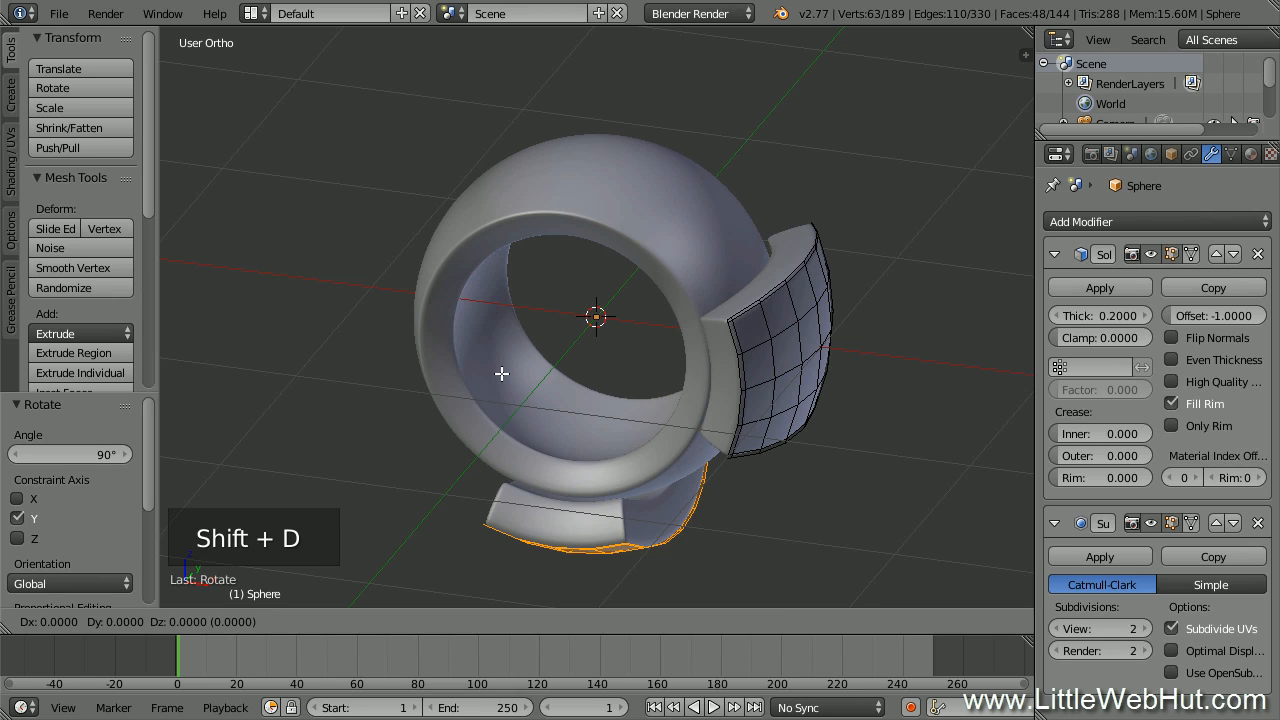
pyautogui.rightClick(501, 373)
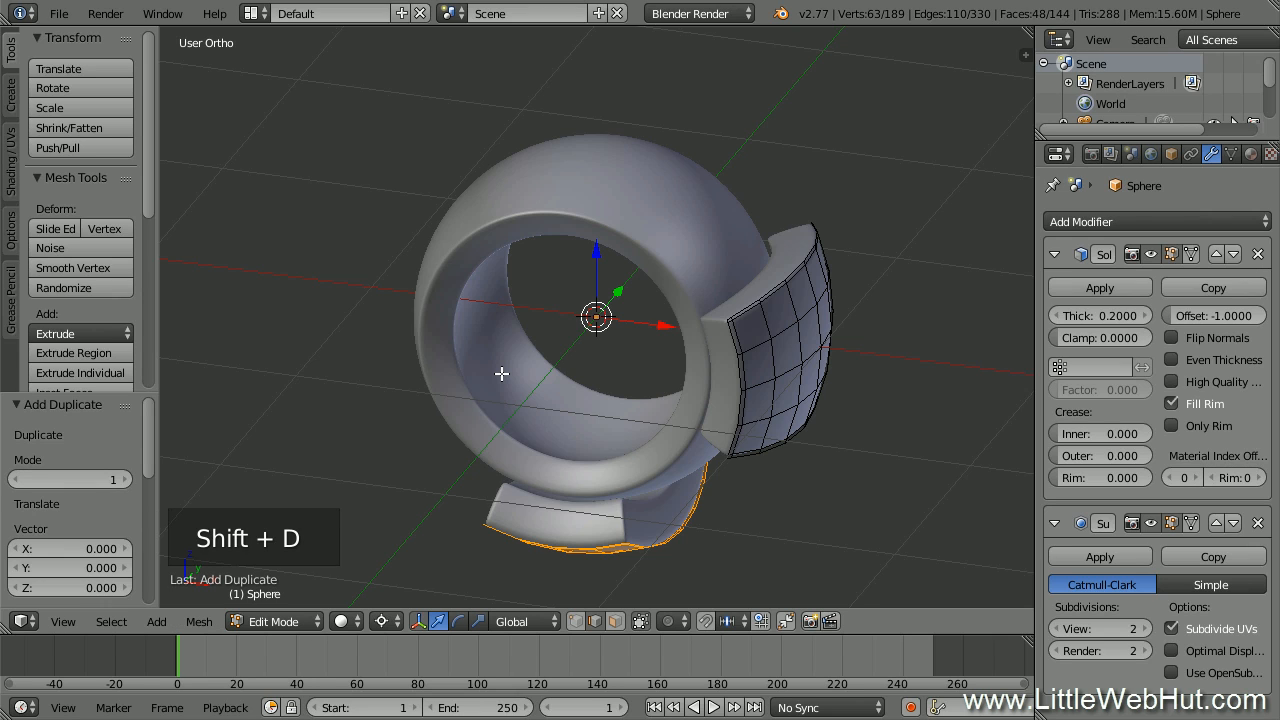
pyautogui.press('r')
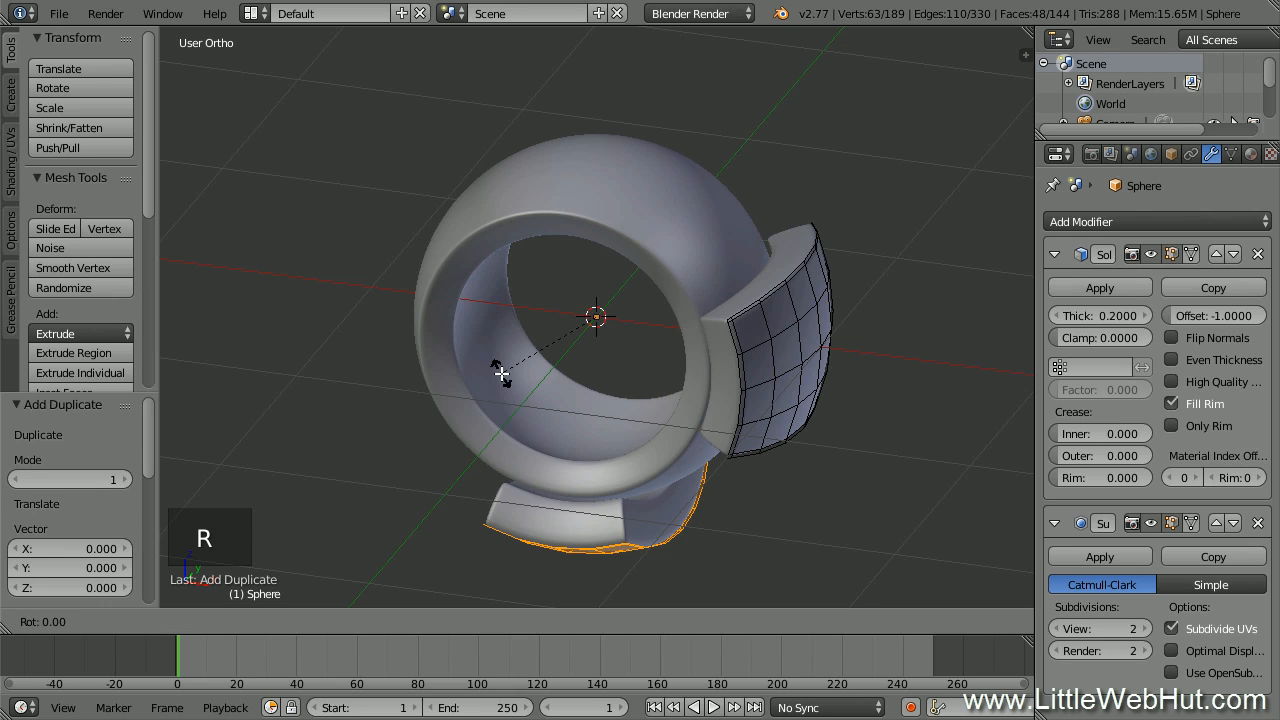
pyautogui.press('y')
pyautogui.press('9')
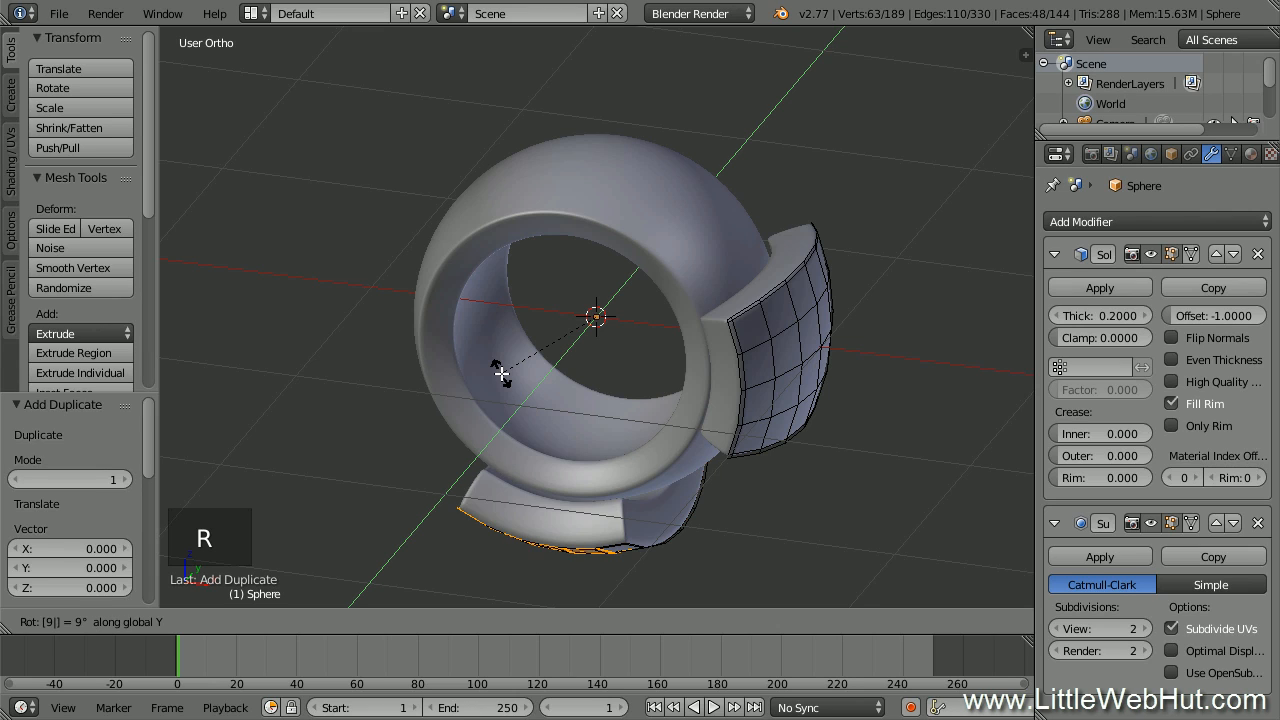
pyautogui.press('0')
pyautogui.press('Return')
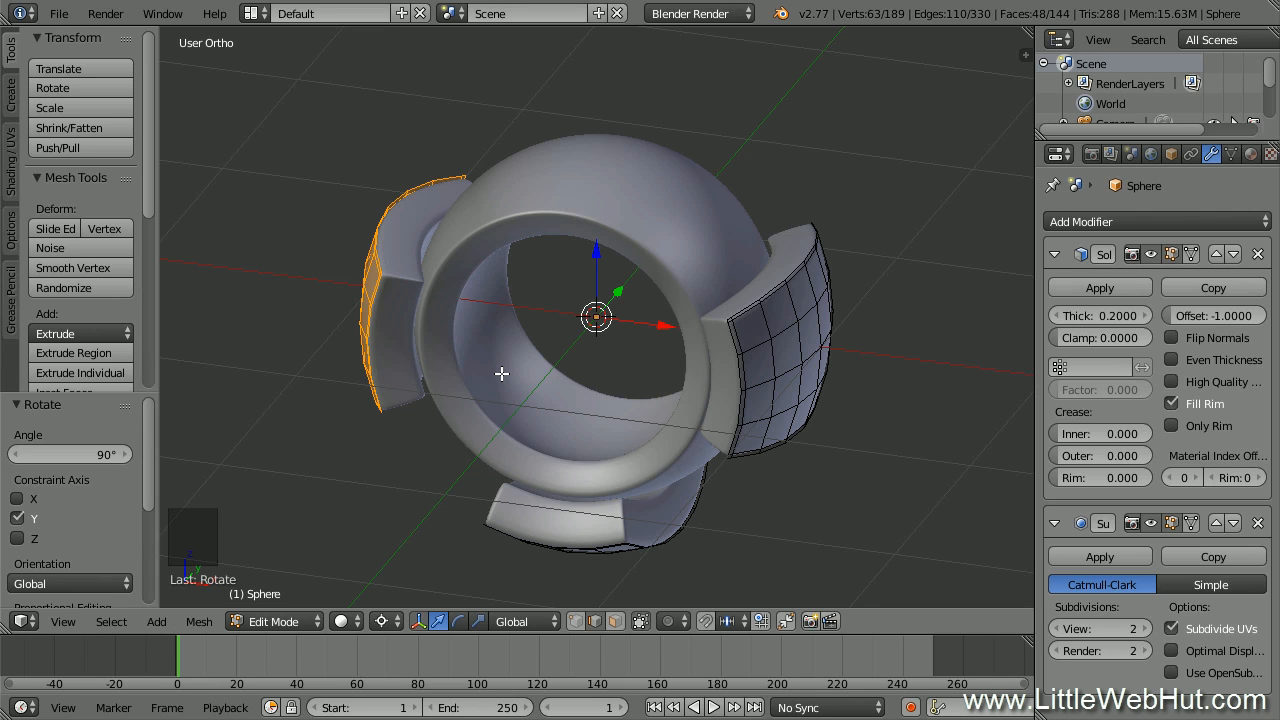
# Duplicate the third segment in place and rotate the copy 90° about global Y to form the fourth segment above the ring
pyautogui.hotkey('shift', 'd')
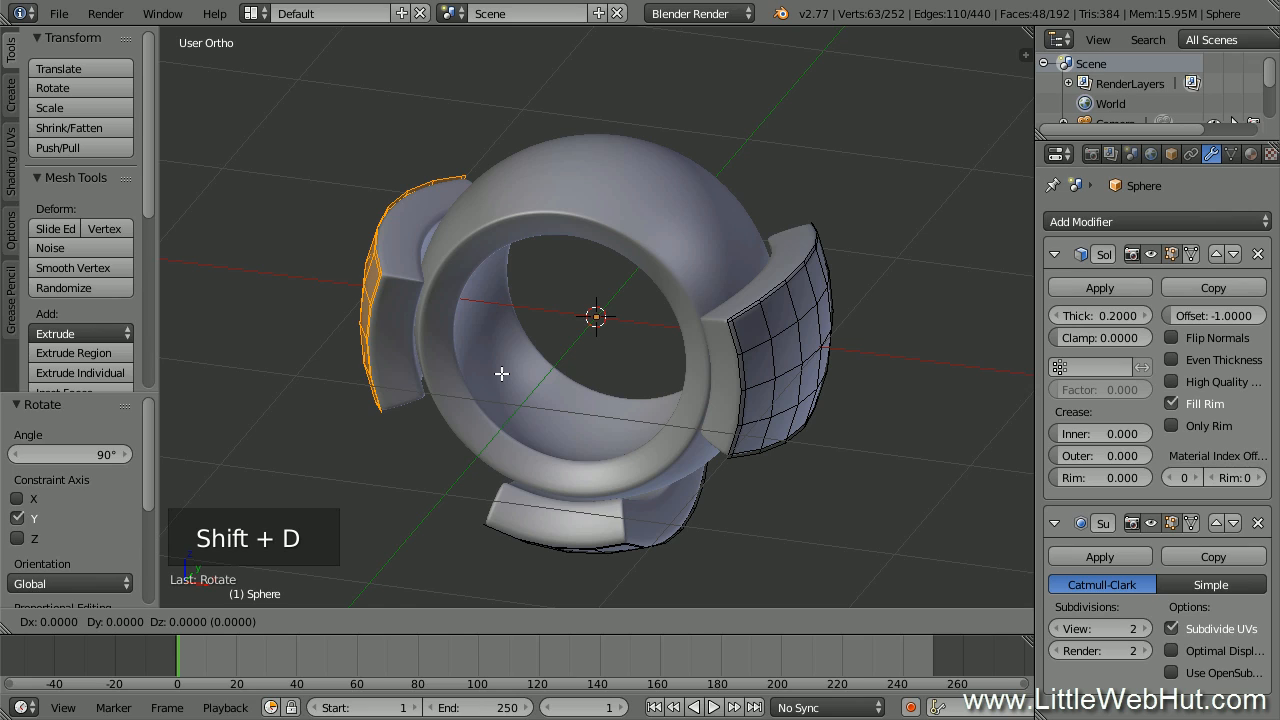
pyautogui.rightClick(501, 373)
pyautogui.press('r')
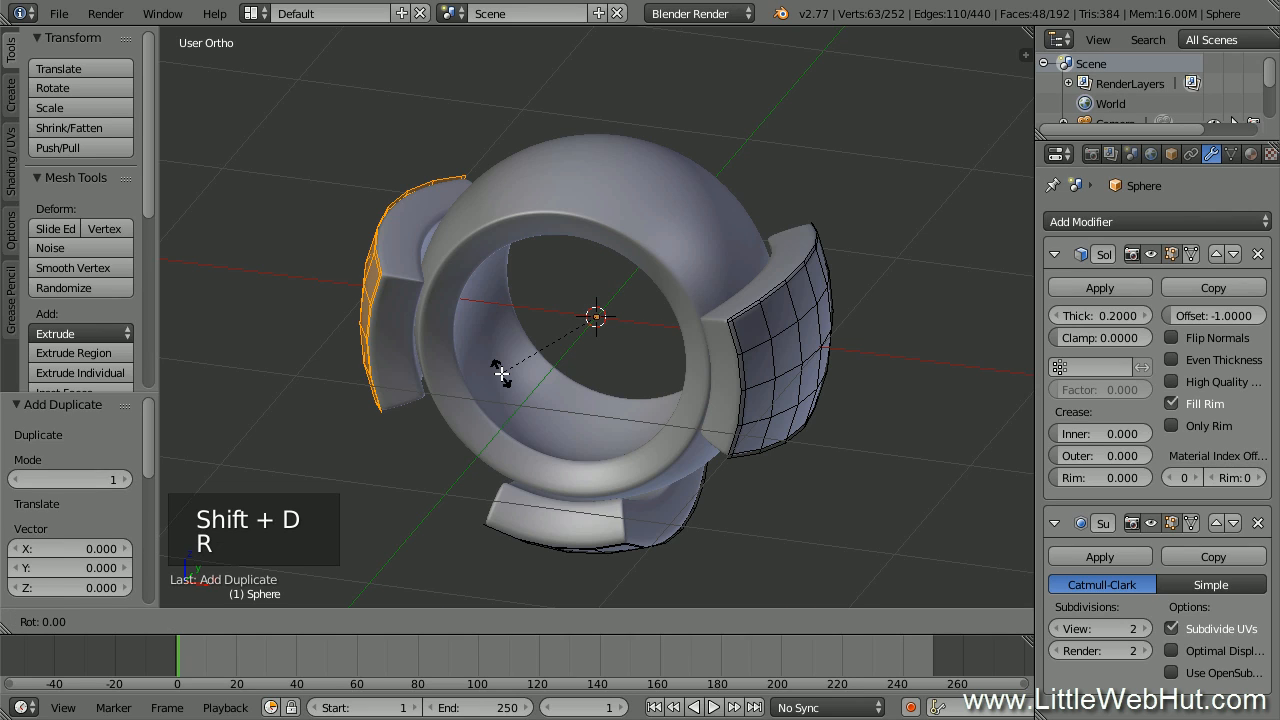
pyautogui.press('y')
pyautogui.press('9')
pyautogui.press('0')
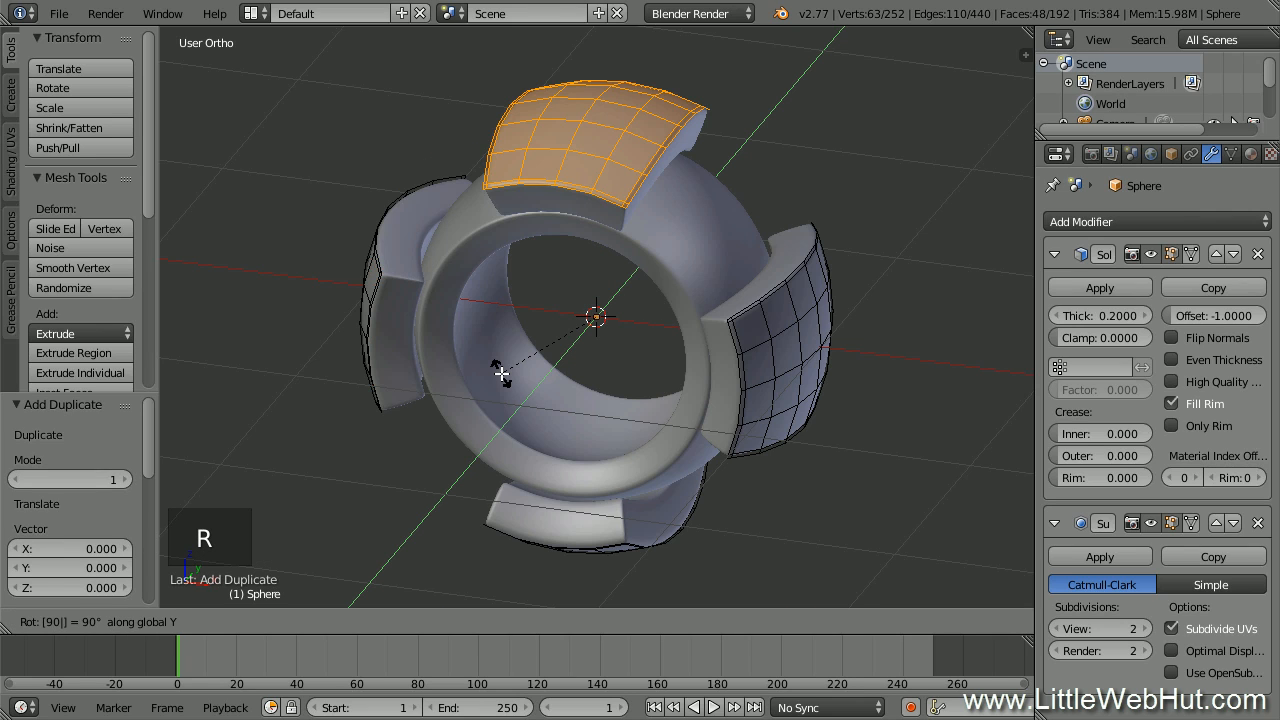
pyautogui.press('Return')
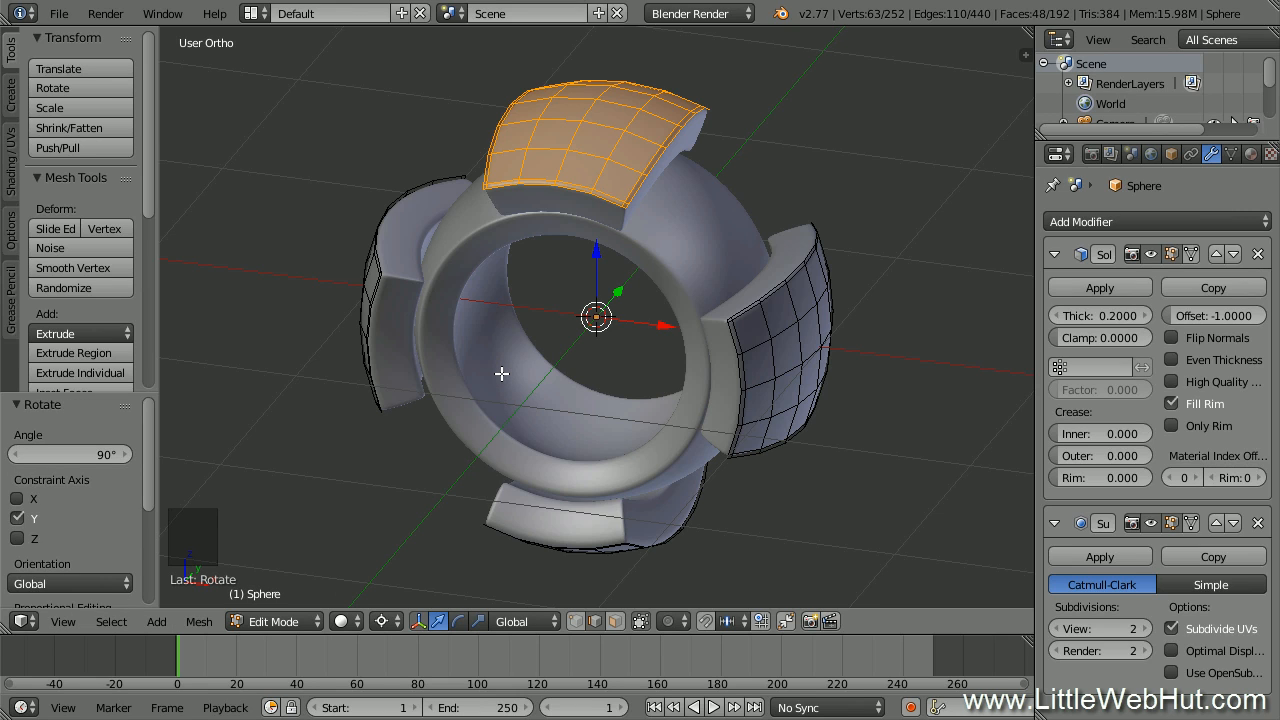
# Select all four outer segments and rotate them together 45° about the global Y axis
pyautogui.press('a')
pyautogui.press('a')
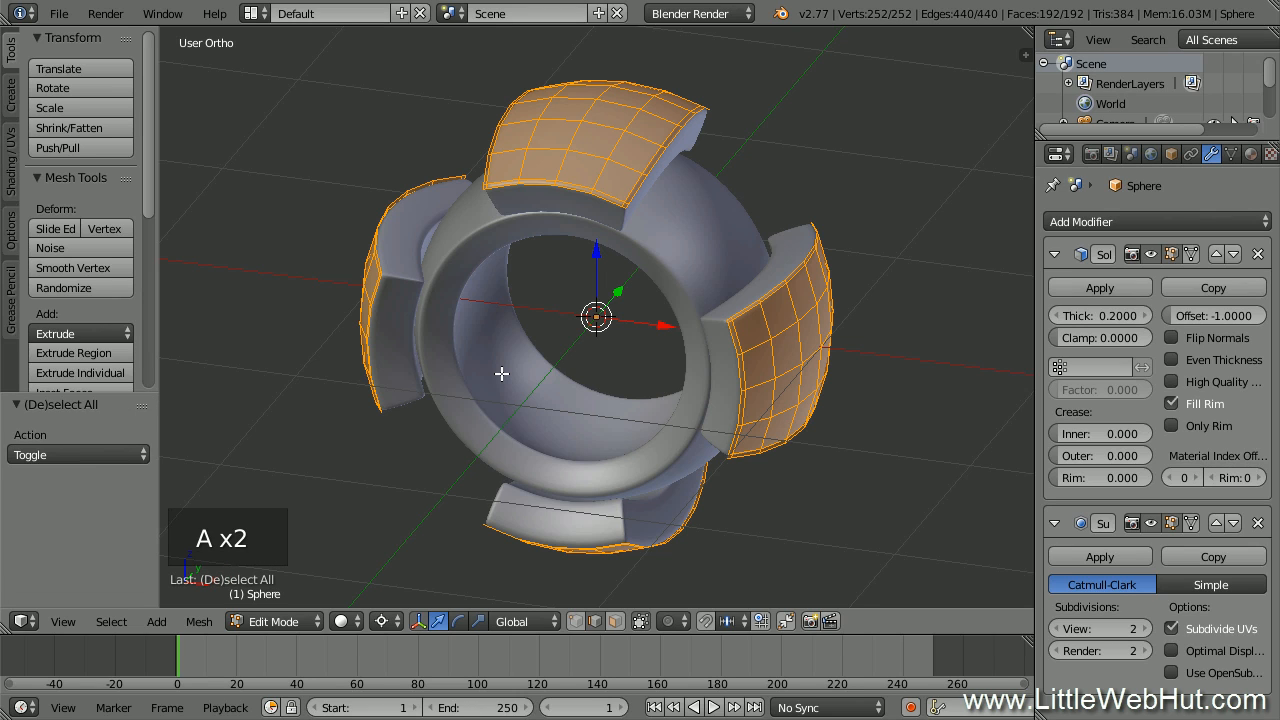
pyautogui.press('r')
pyautogui.write('y')
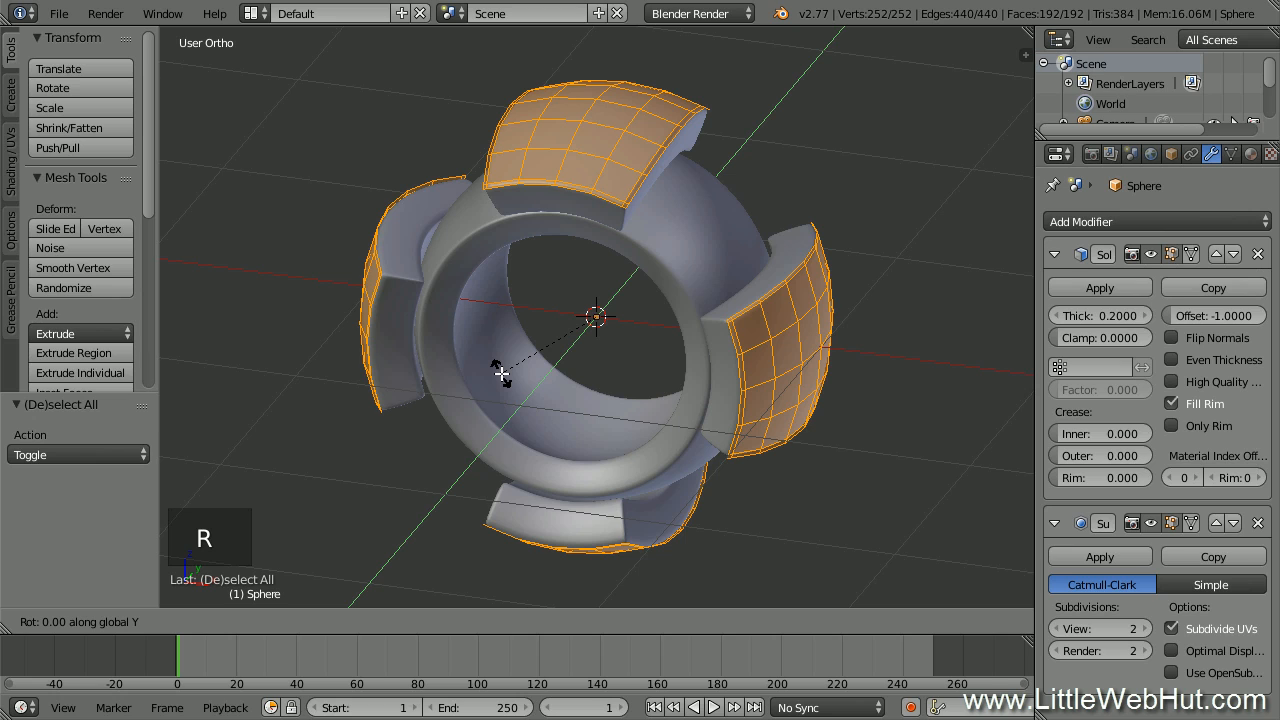
pyautogui.write('45')
pyautogui.press('Return')
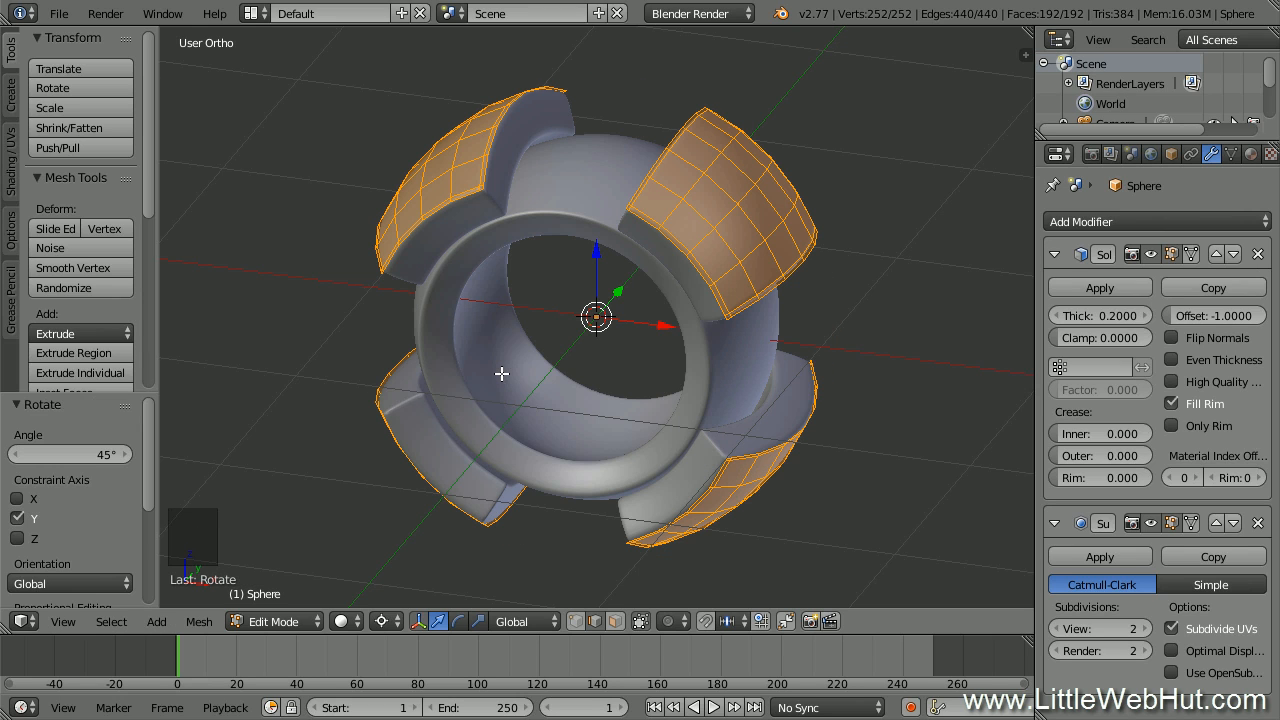
# Set the pivot point to Median Point and return to Object Mode
pyautogui.click(394, 621)
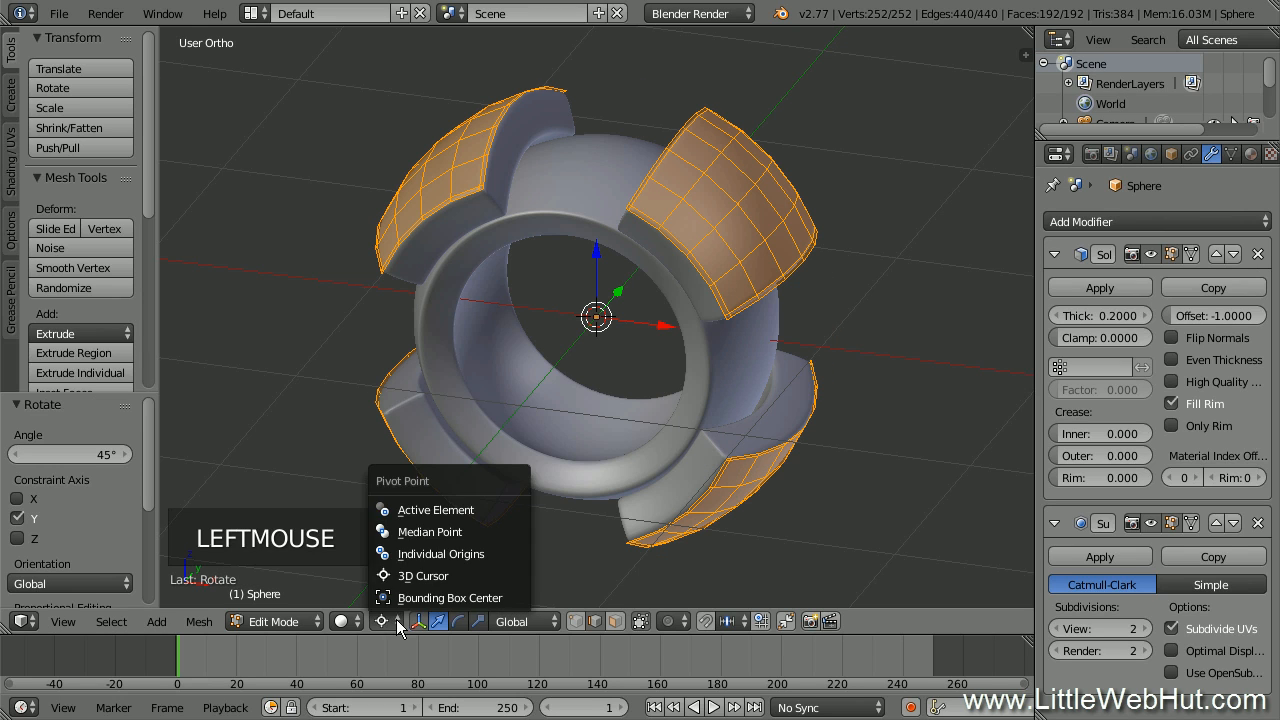
pyautogui.click(477, 535)
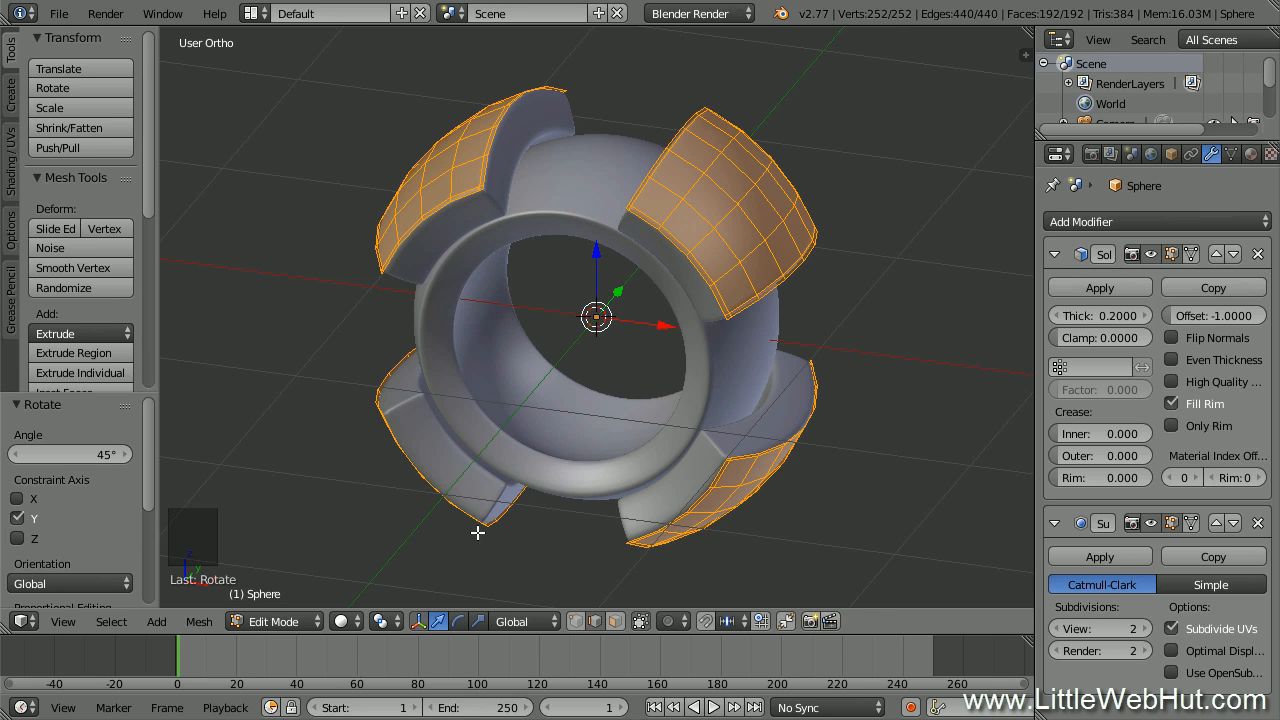
pyautogui.press('Tab')
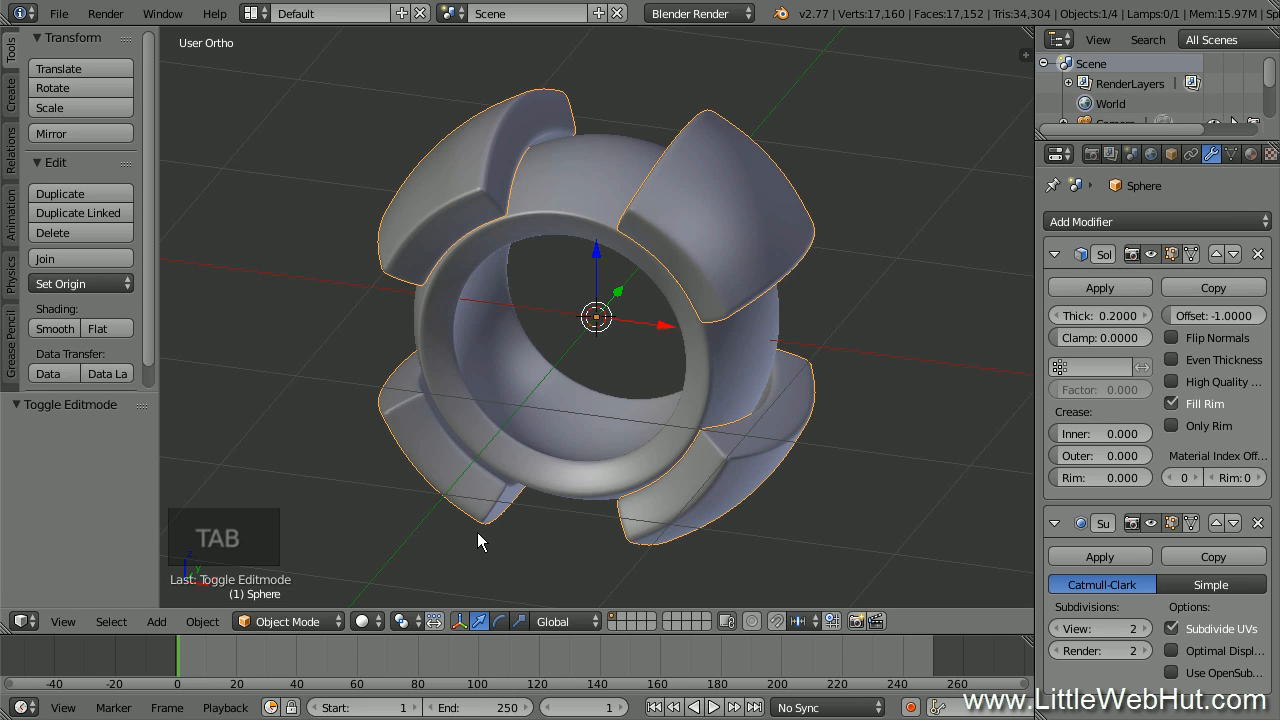
# Add a mesh plane at the ring's center and scale it uniformly by 100 as a ground surface
pyautogui.hotkey('shift', 'a')
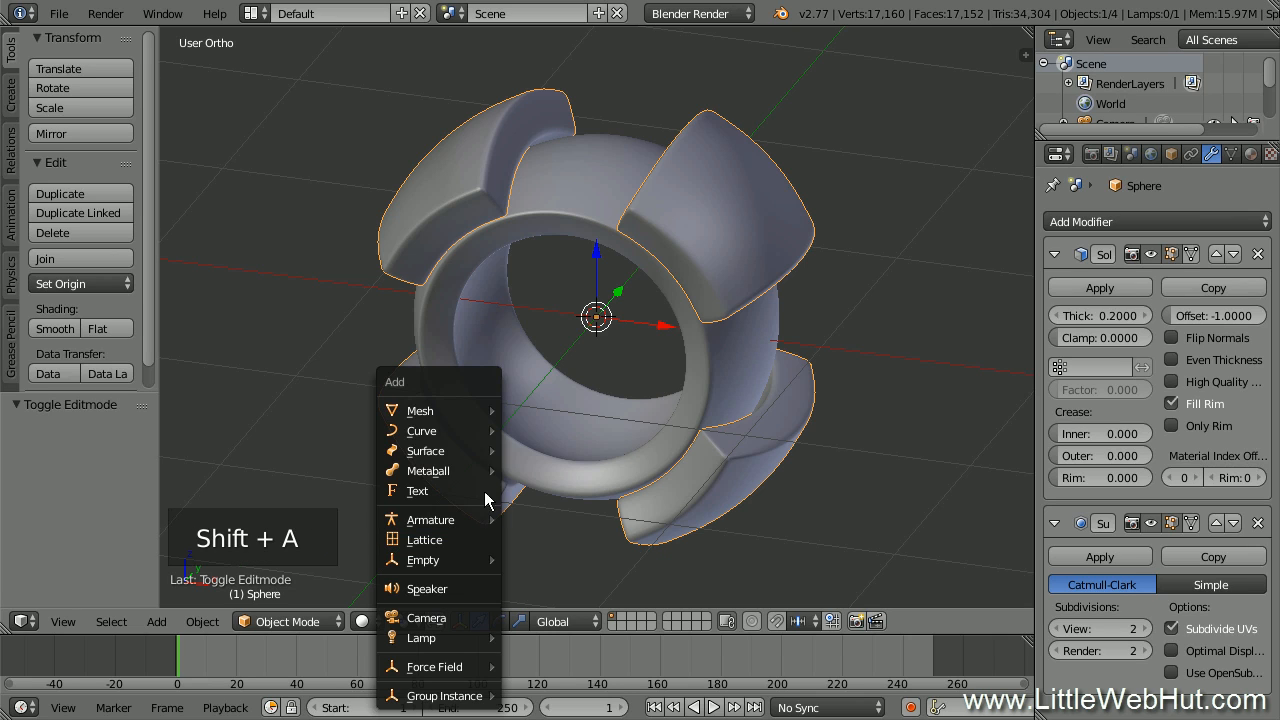
pyautogui.moveTo(486, 411)
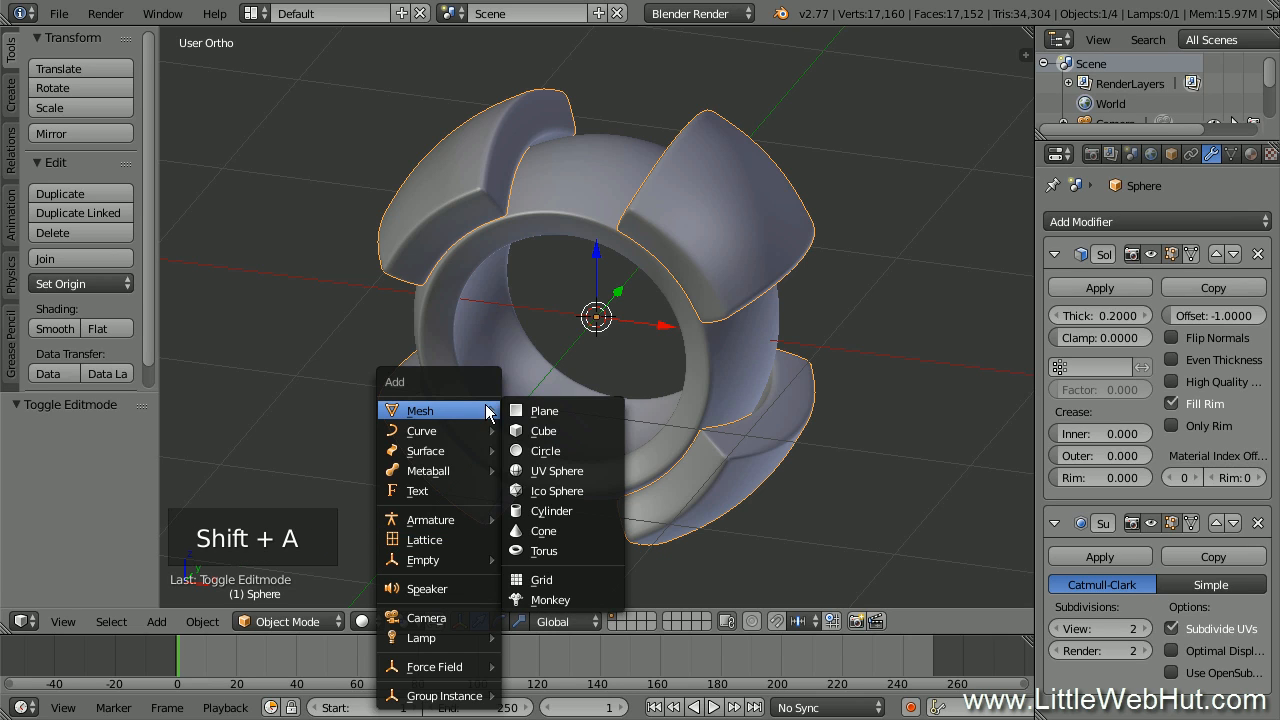
pyautogui.click(580, 410)
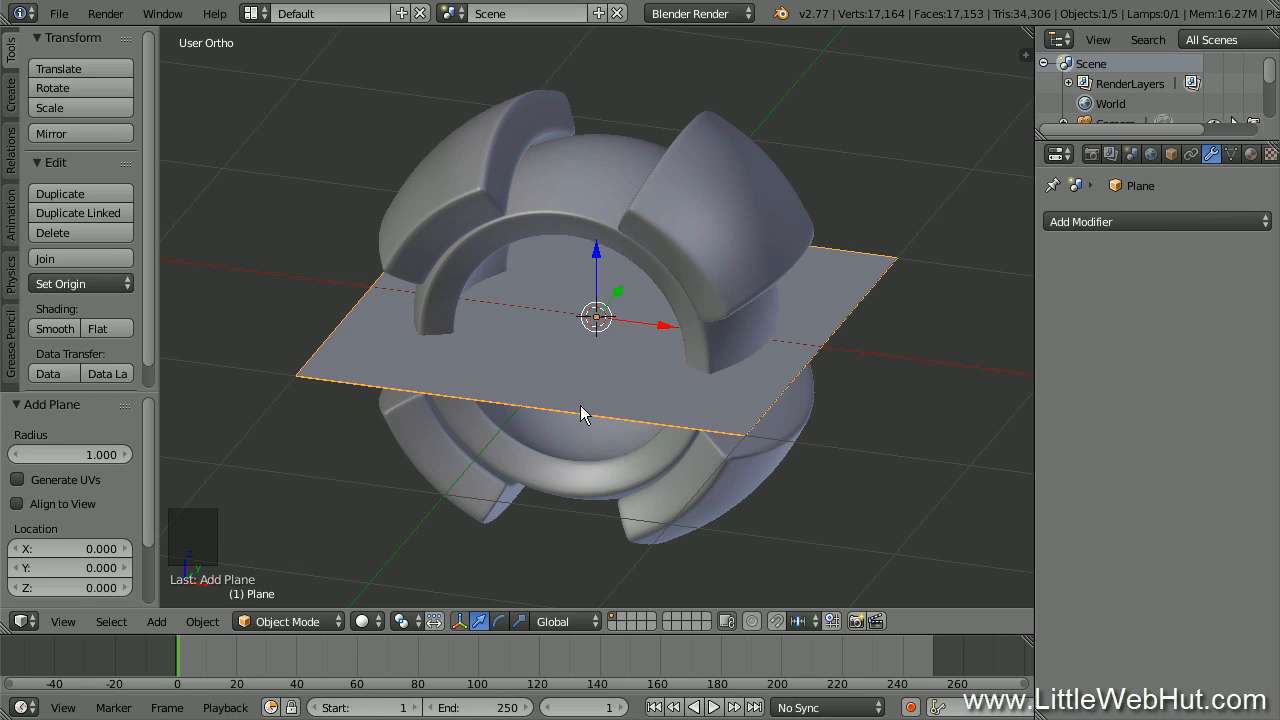
pyautogui.write('s100')
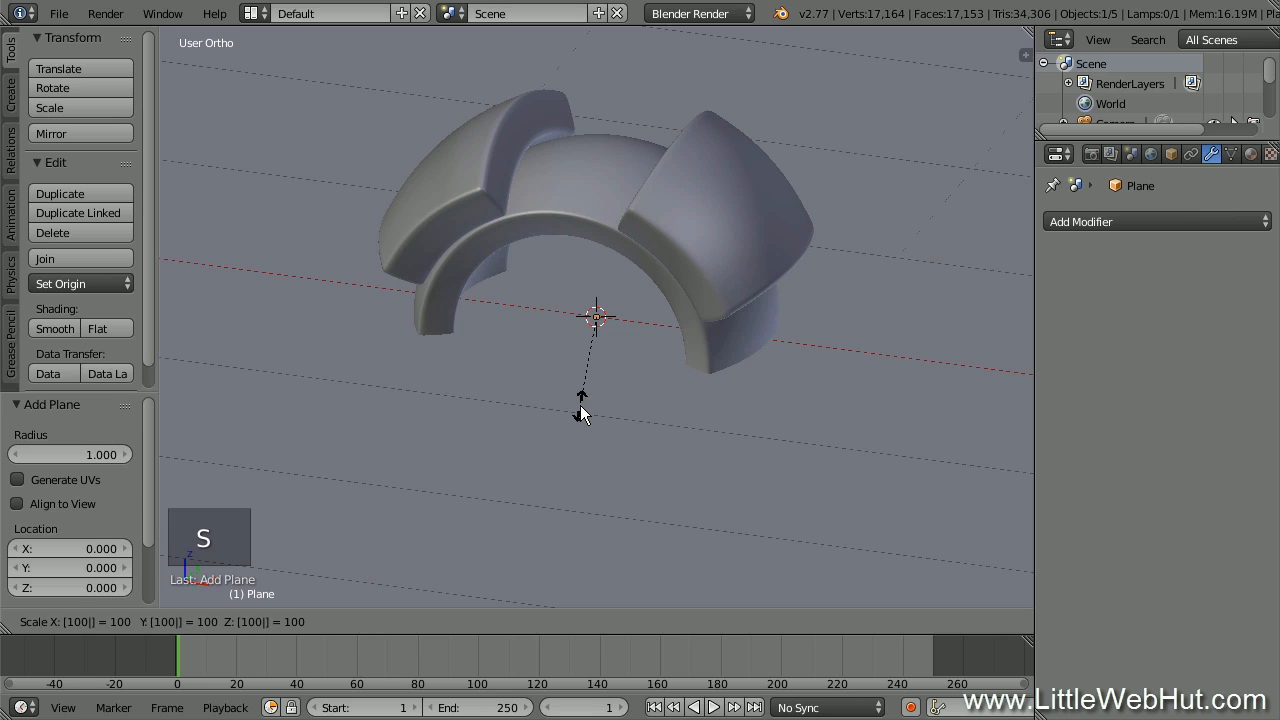
pyautogui.click(581, 413)
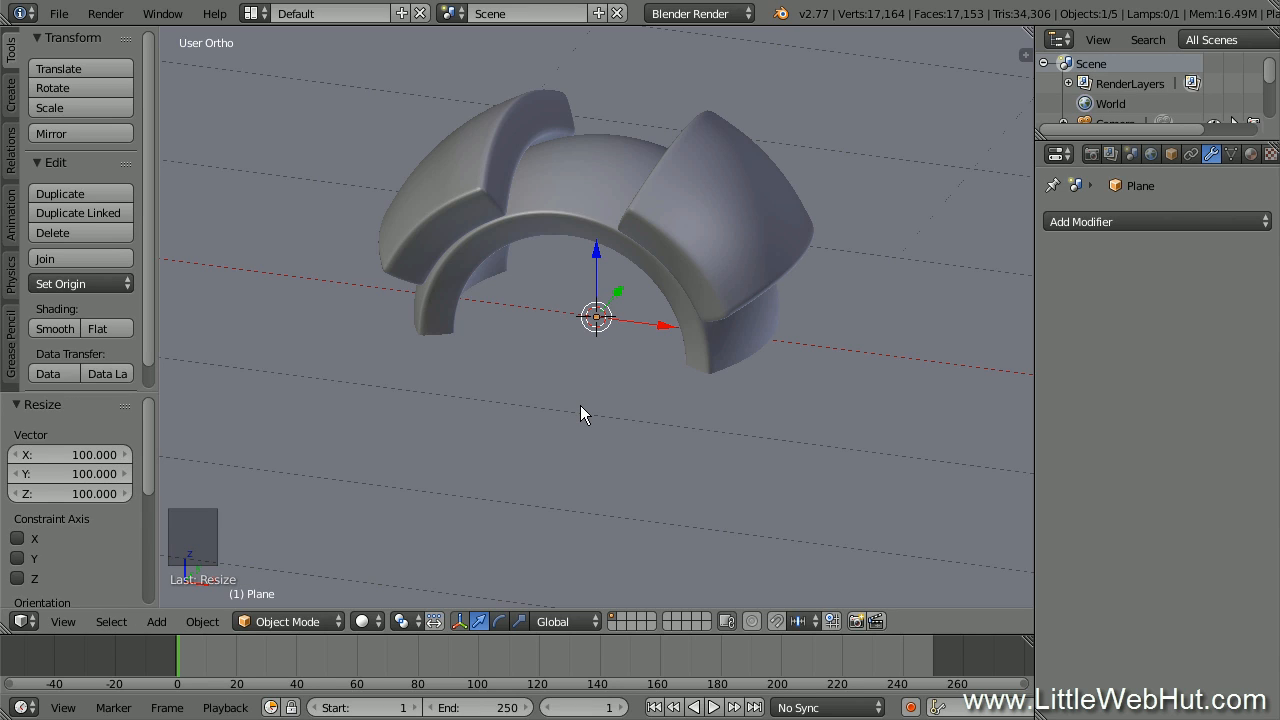
# Move the ground plane -1.1 along the global Z axis so it lies beneath the ring
pyautogui.press('g')
pyautogui.write('z')
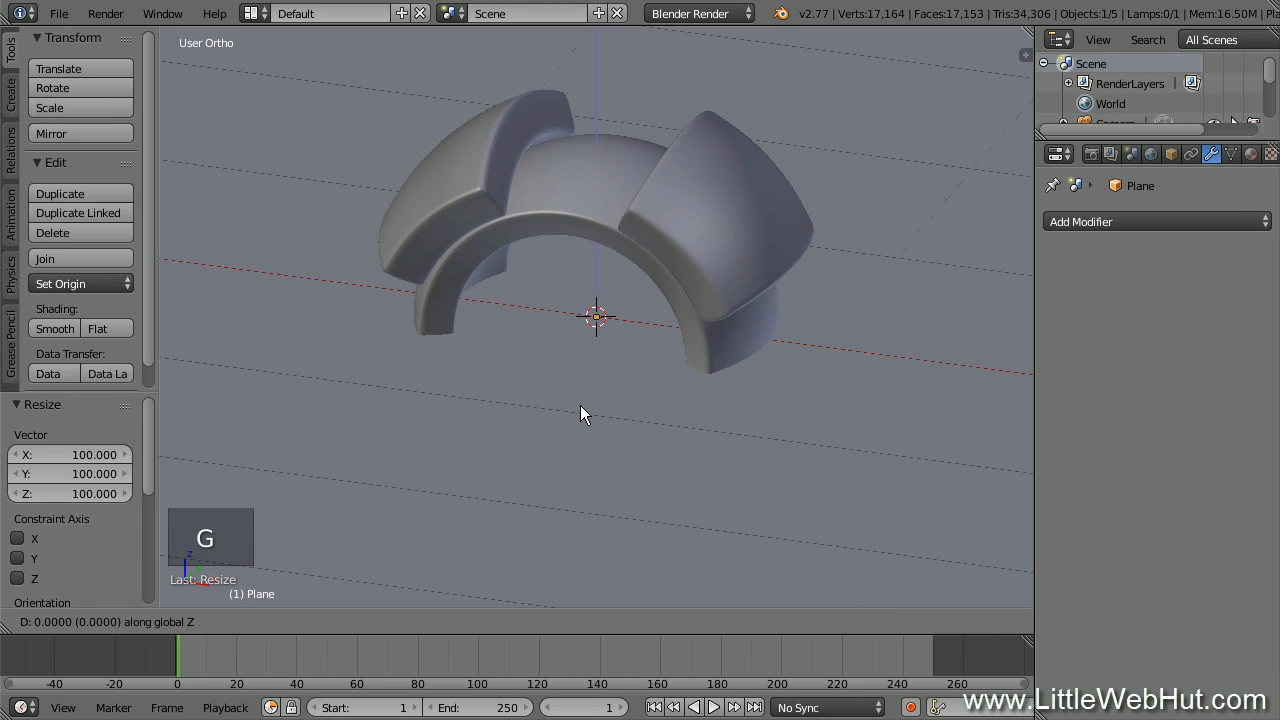
pyautogui.write('-1.1')
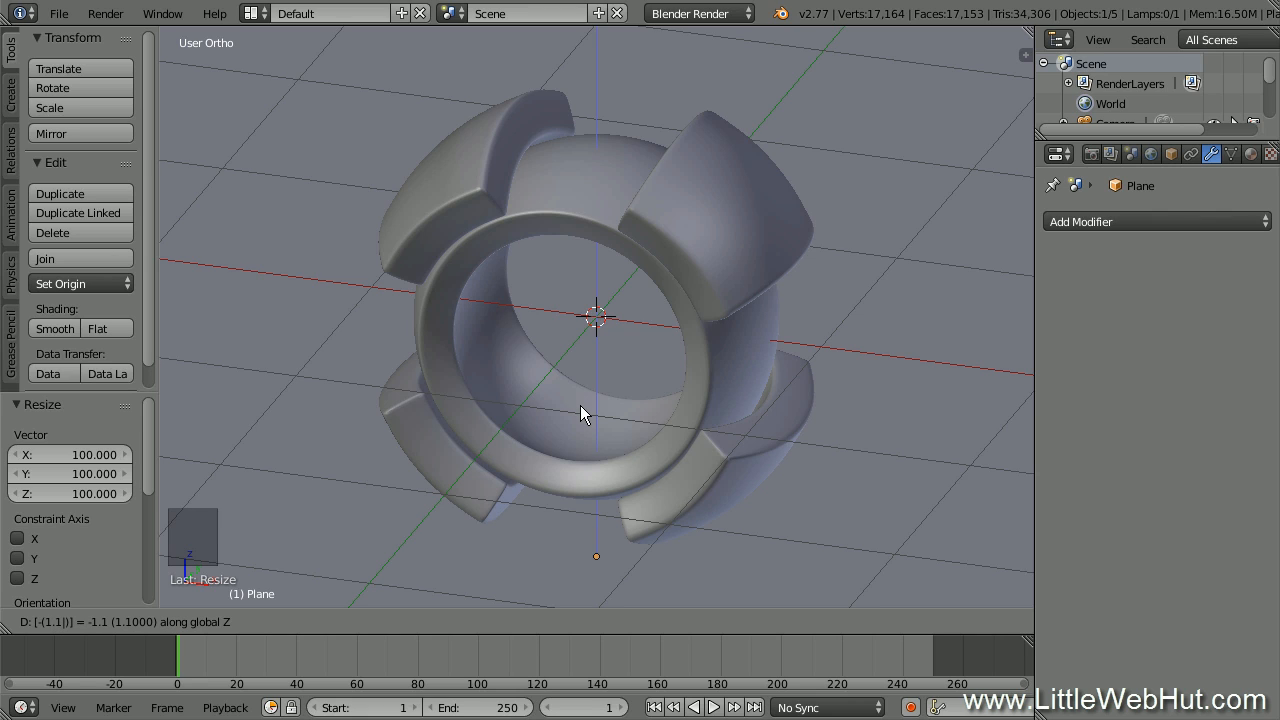
pyautogui.press('Return')
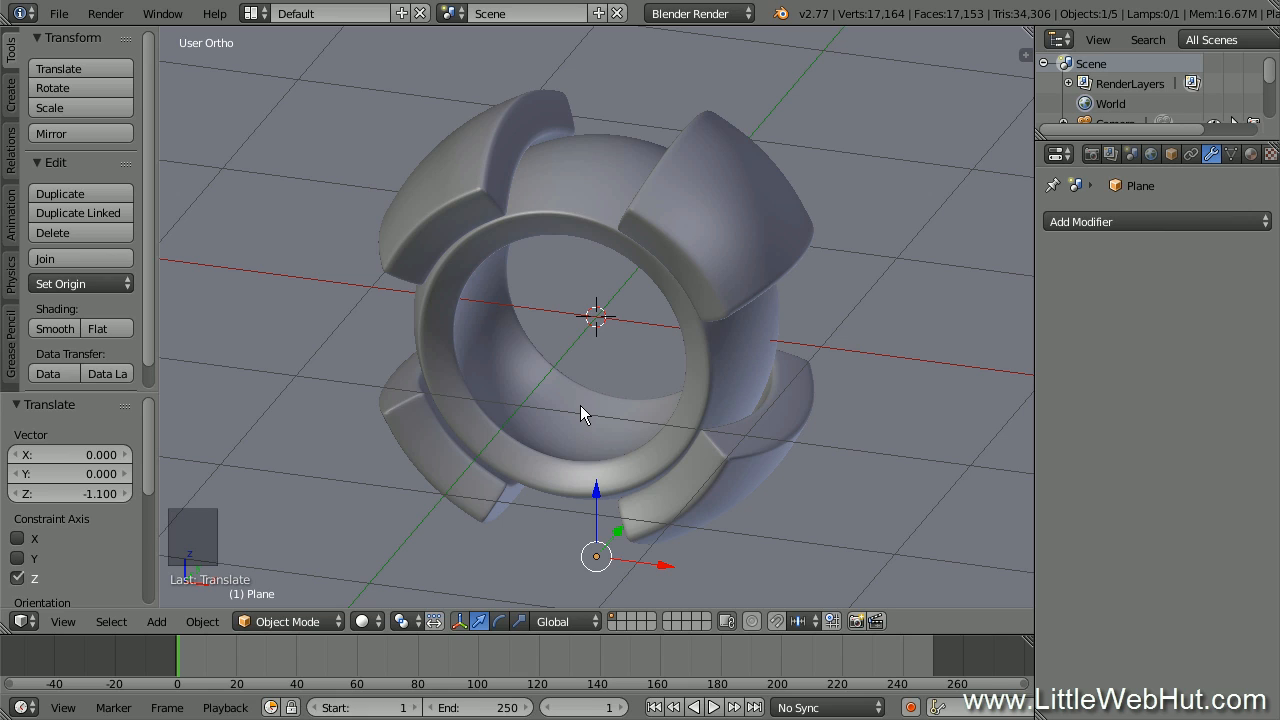
# Create a new material for the ground plane and switch the render engine to Cycles Render
pyautogui.click(1250, 153)
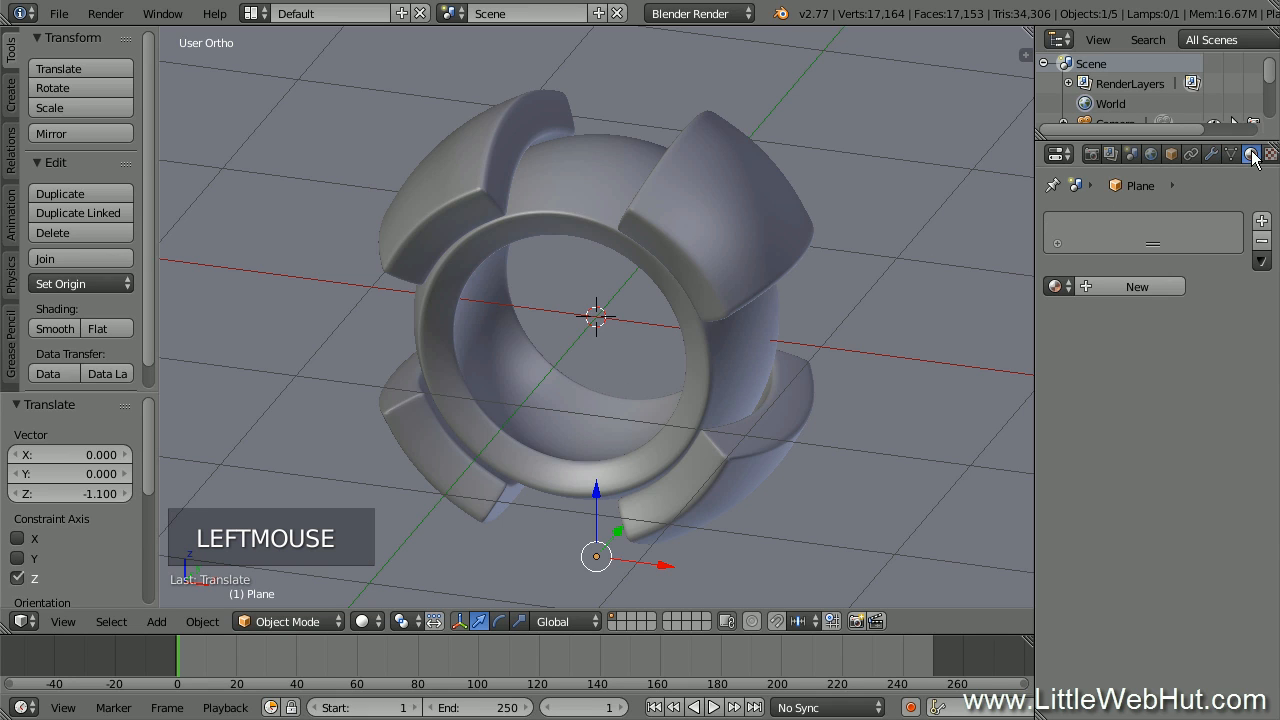
pyautogui.click(1109, 284)
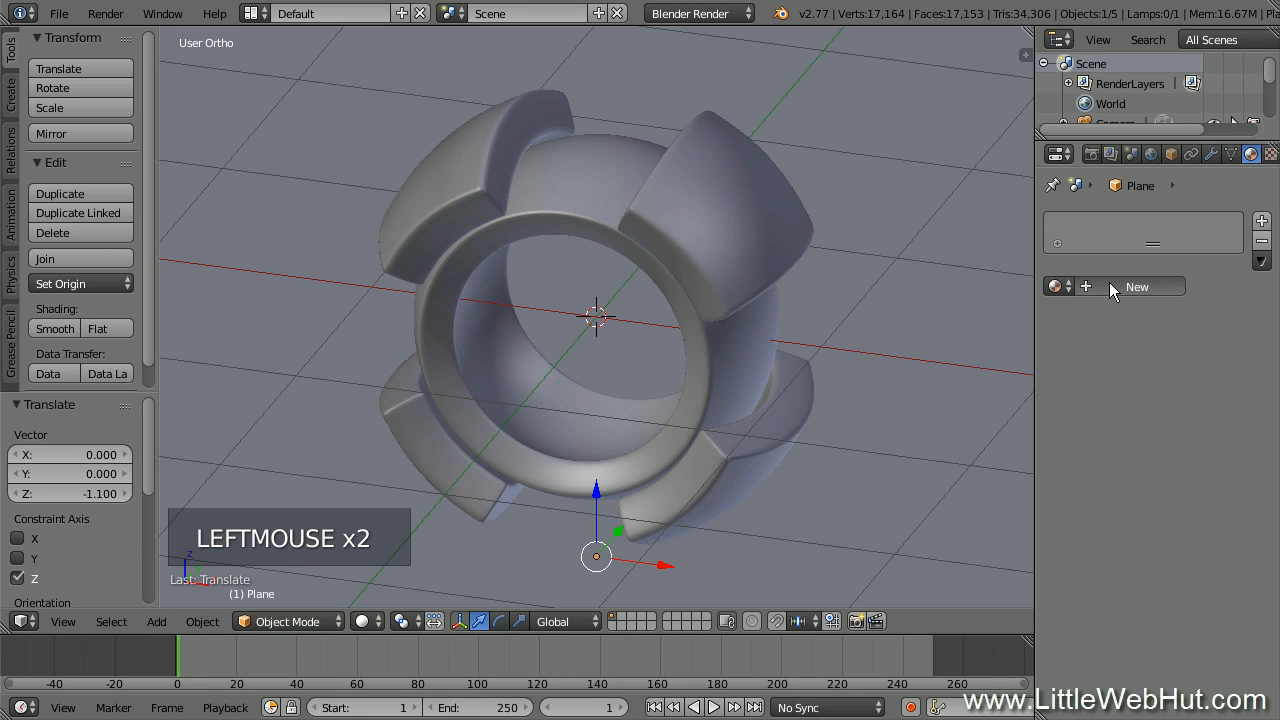
pyautogui.click(737, 14)
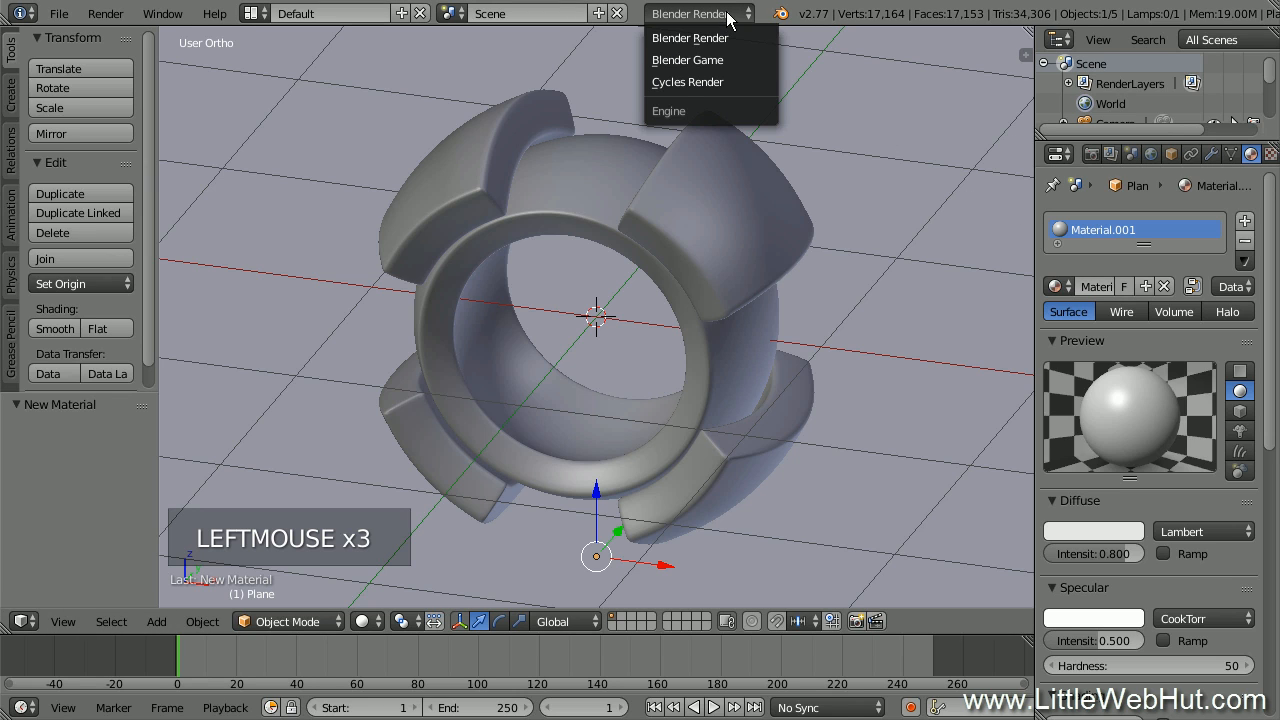
pyautogui.click(745, 82)
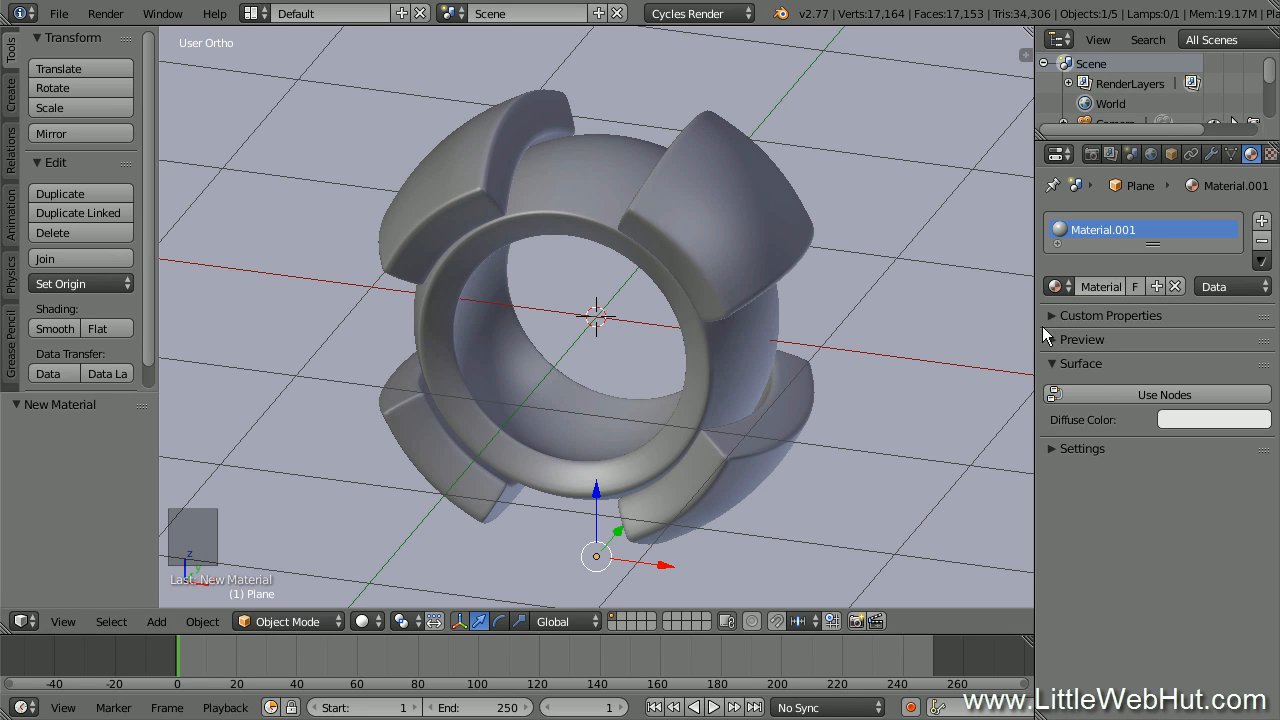
# Enable shader nodes for the ground plane's material
pyautogui.click(1097, 390)
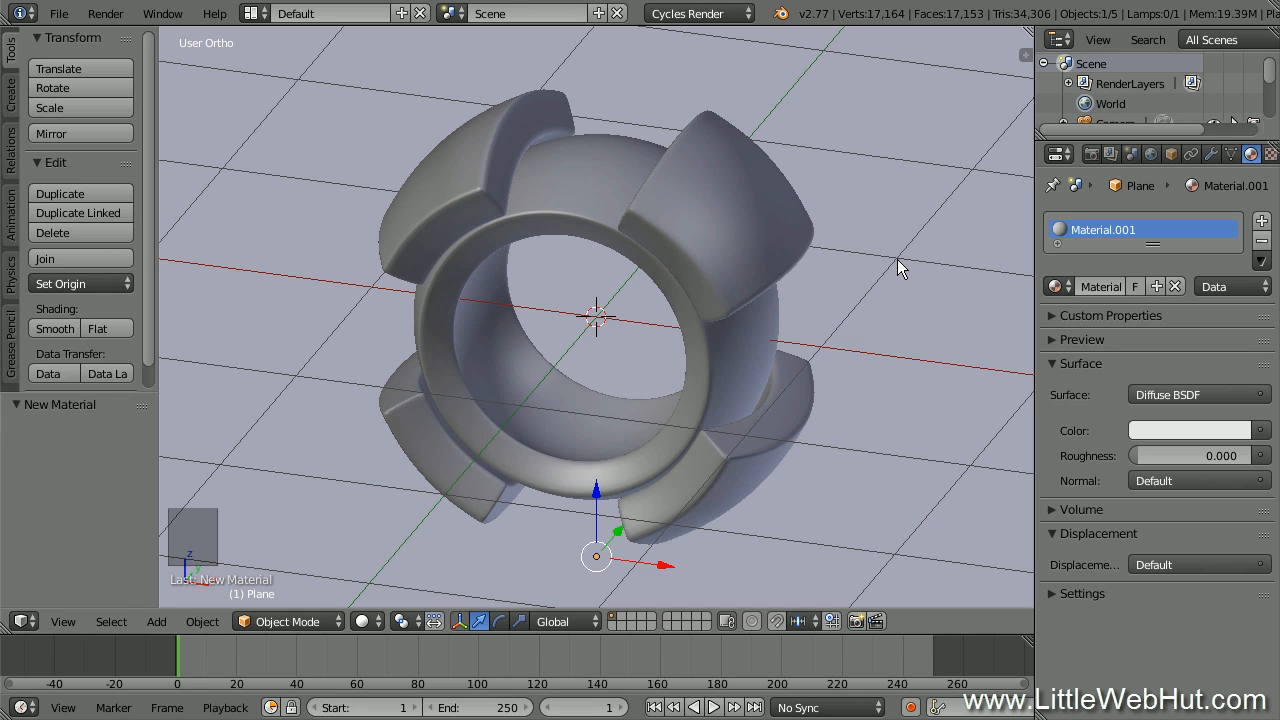
# Select the existing point lamp above the ring in front view and set its size to 1
pyautogui.press('KP_1')
pyautogui.scroll(-1, 897, 259)
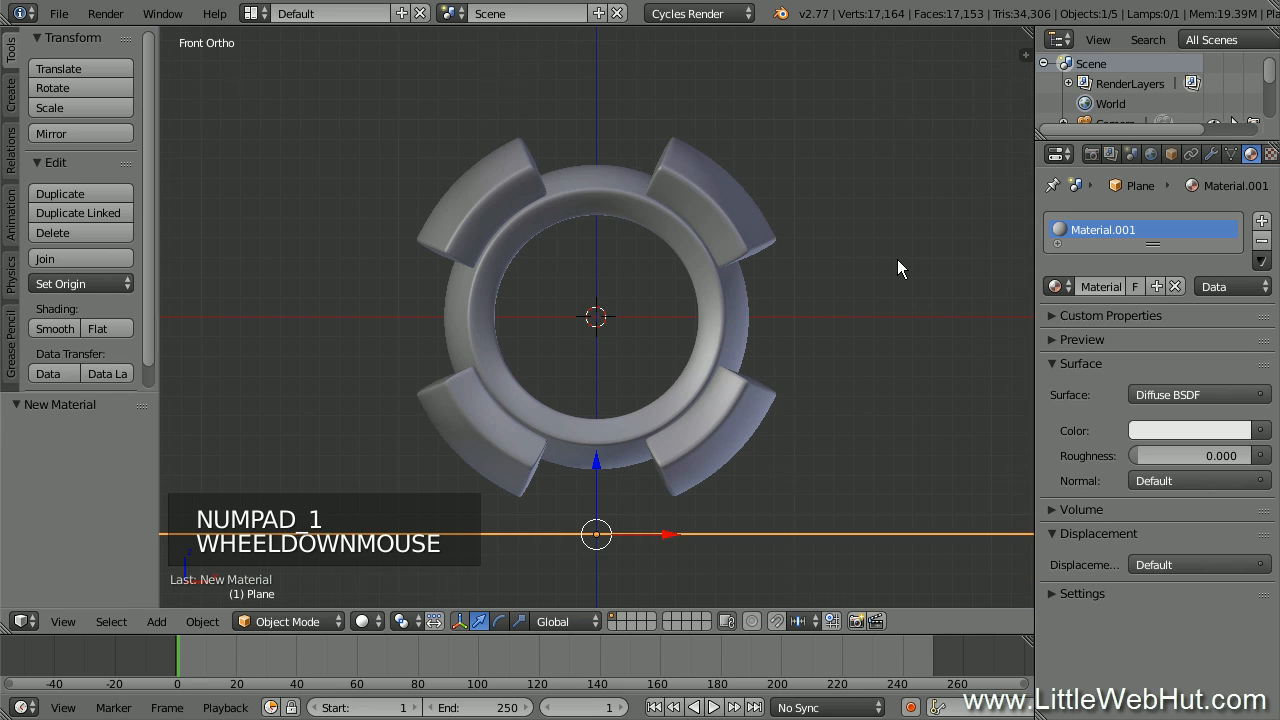
pyautogui.scroll(-6, 898, 262)
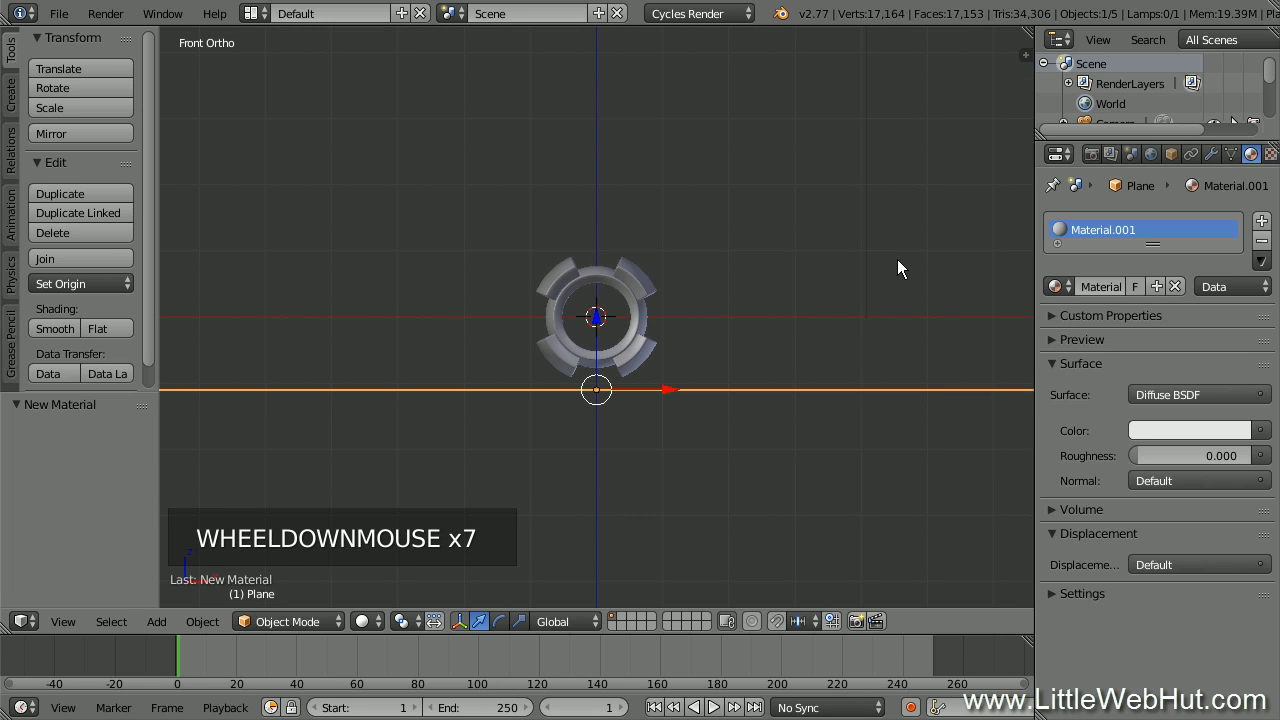
pyautogui.keyDown('shift'); pyautogui.moveTo(892, 240); pyautogui.dragTo(869, 395, button='middle'); pyautogui.keyUp('shift')
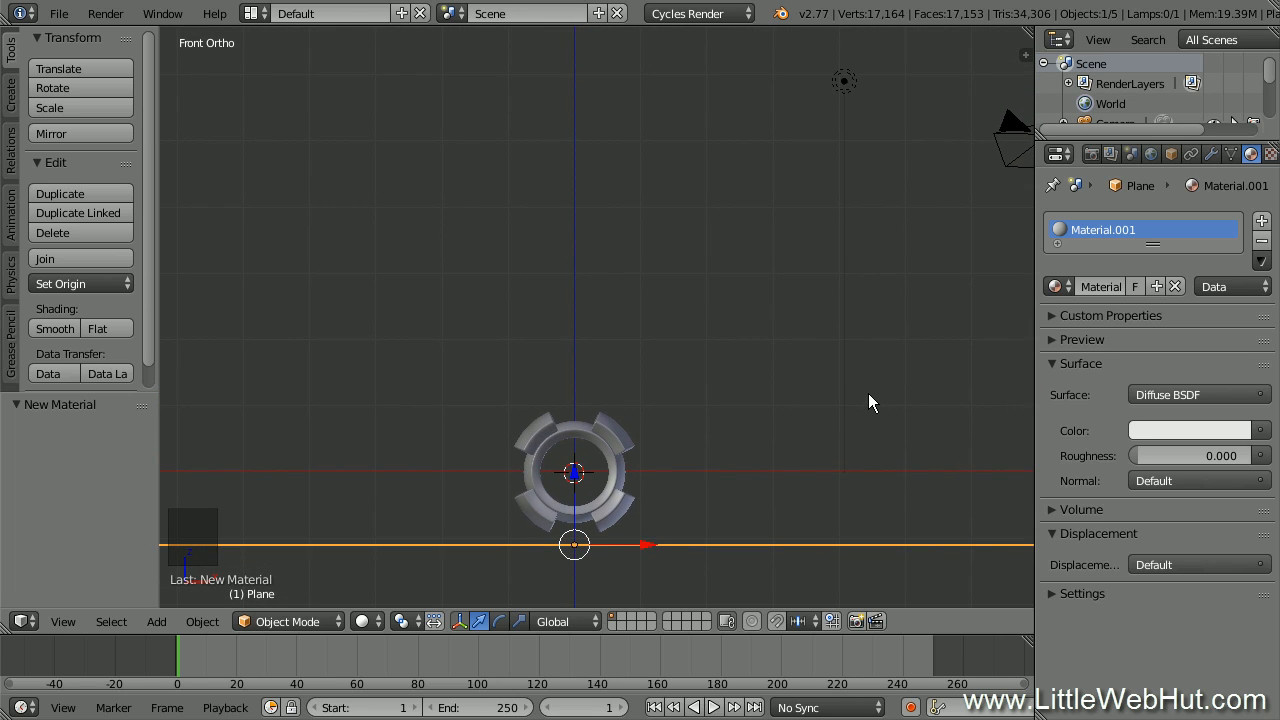
pyautogui.rightClick(845, 82)
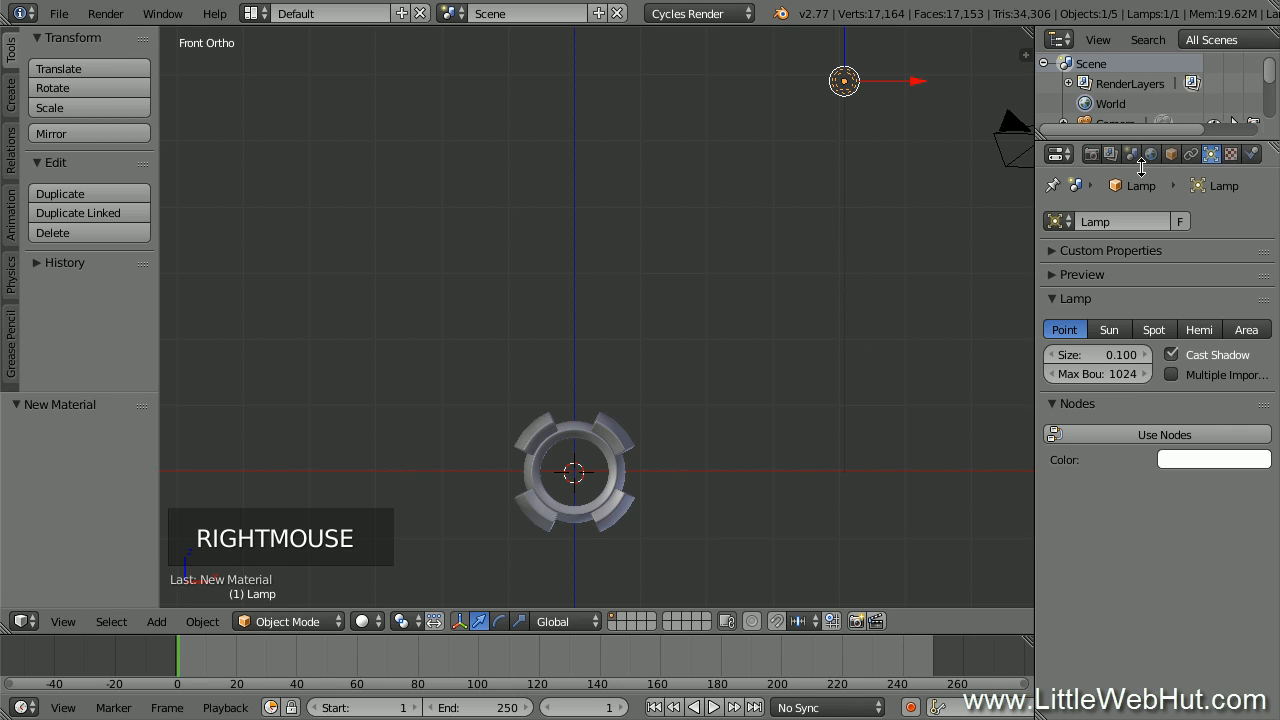
pyautogui.click(1212, 155)
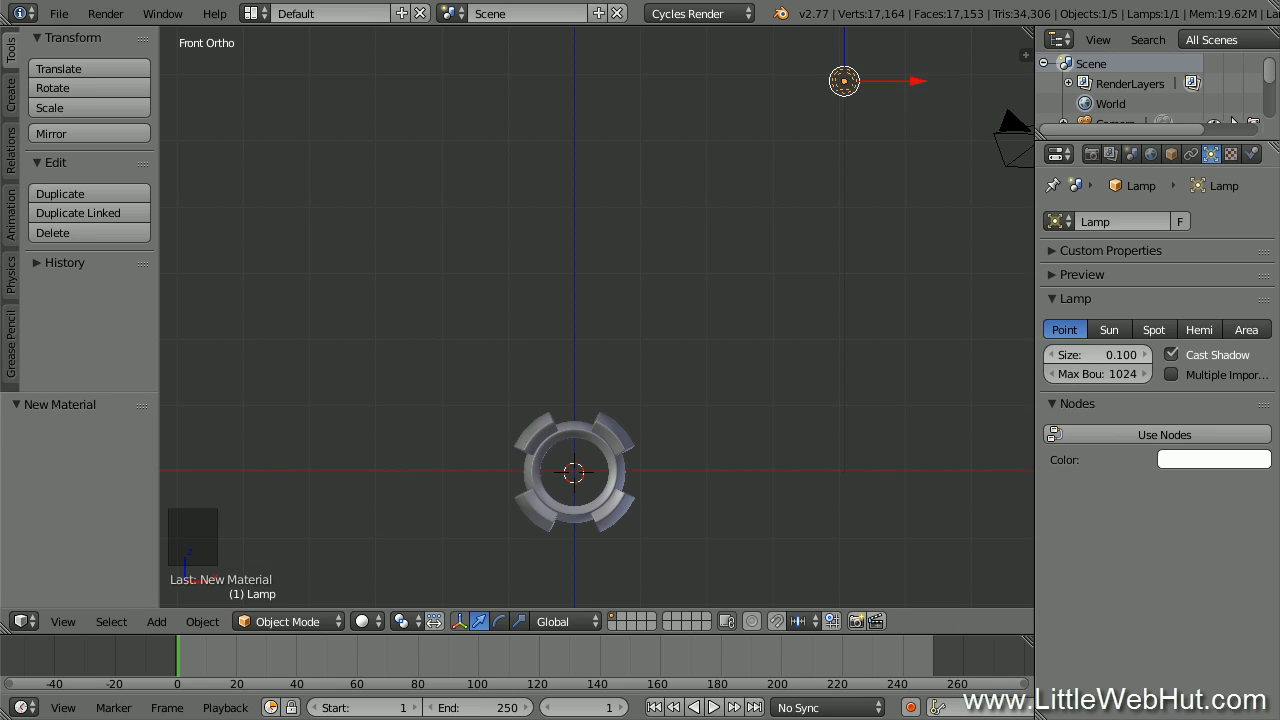
pyautogui.click(1099, 355)
pyautogui.write('1')
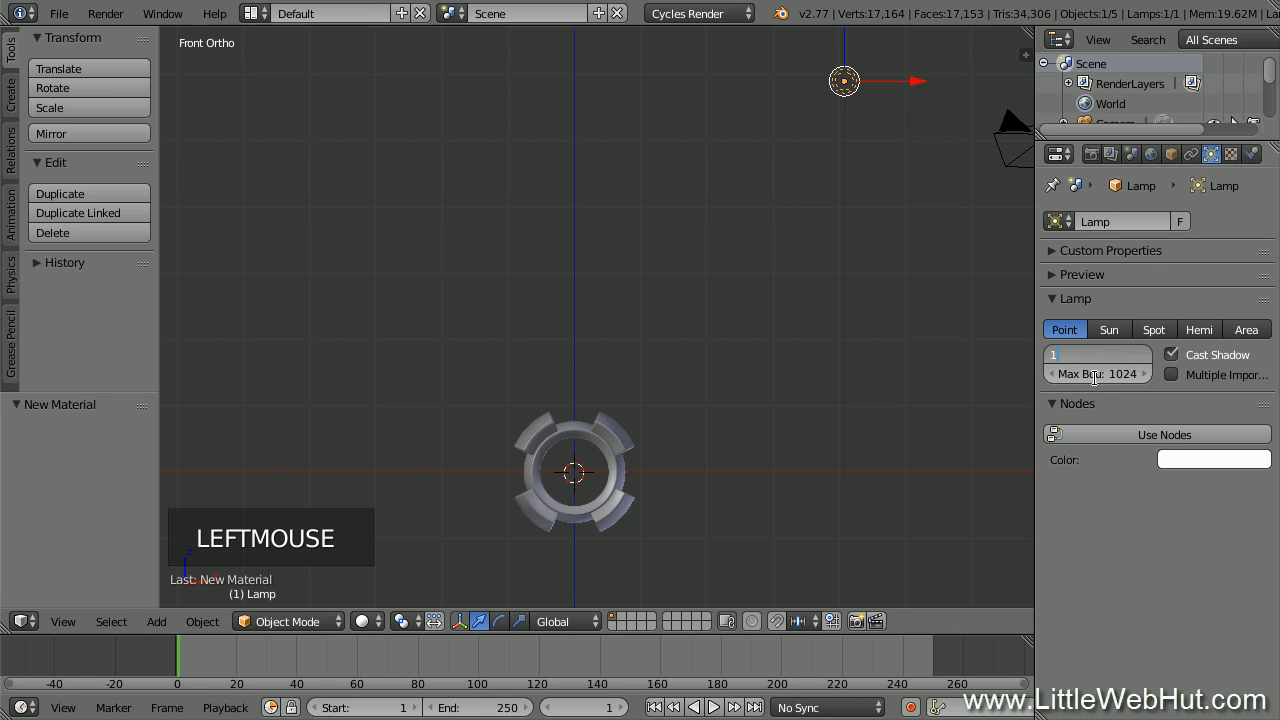
pyautogui.press('Return')
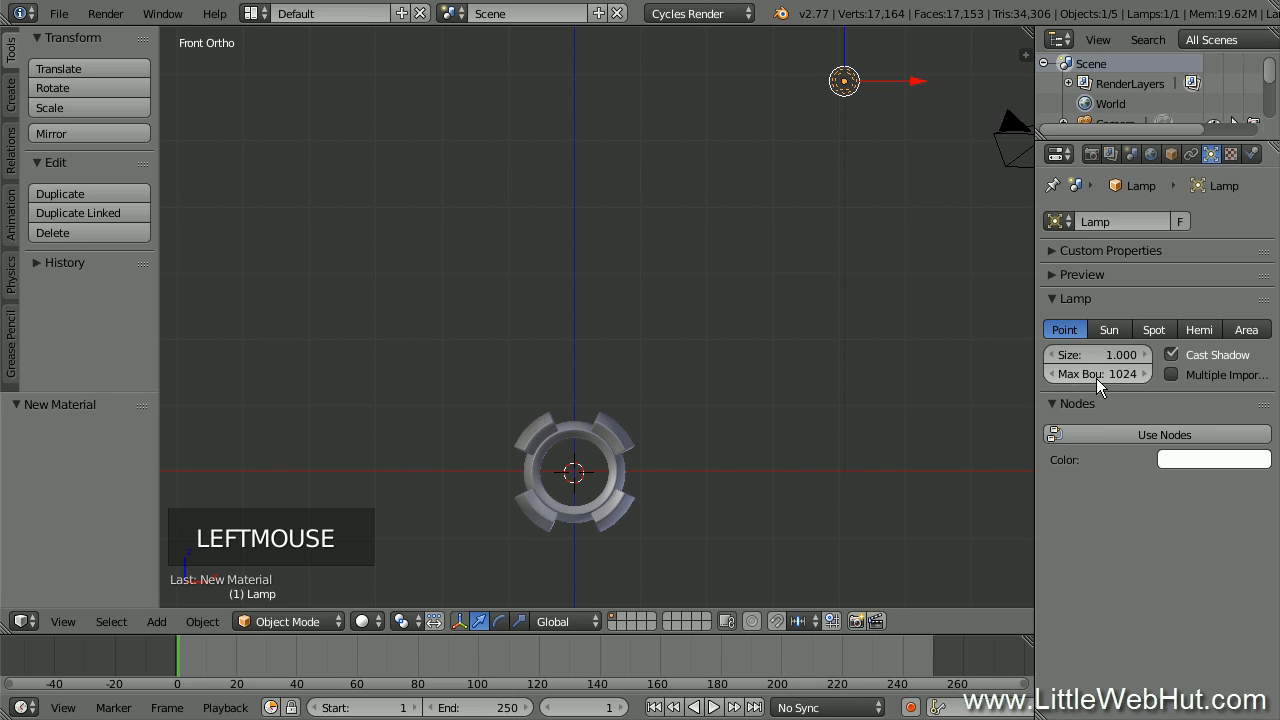
# Enable nodes for the lamp and set its emission strength to 1000
pyautogui.click(1109, 434)
pyautogui.doubleClick(1200, 496)
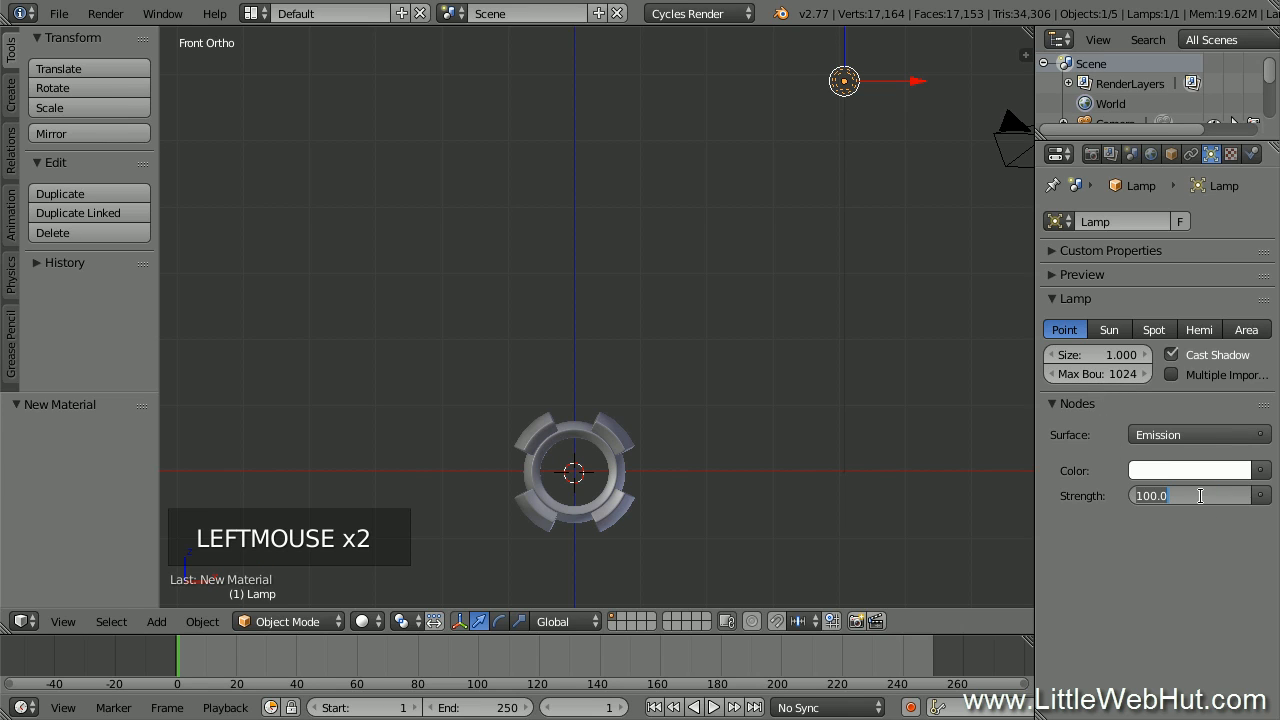
pyautogui.write('1000')
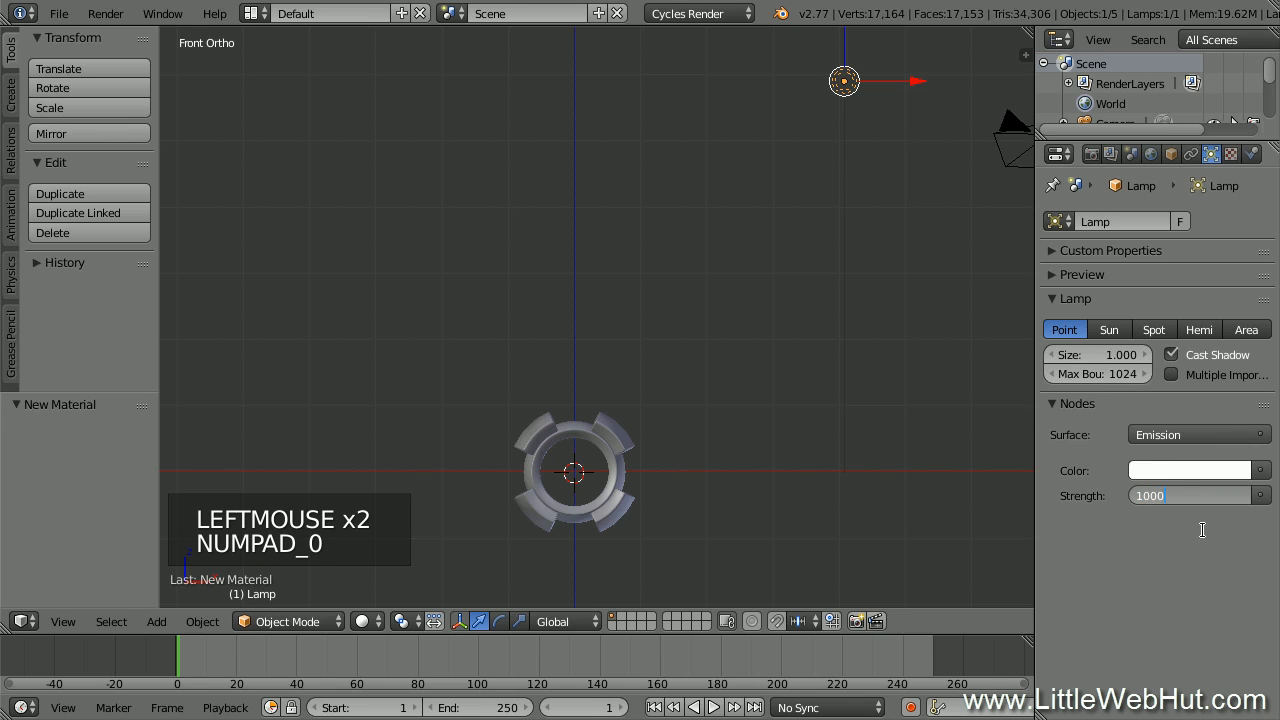
pyautogui.press('Return')
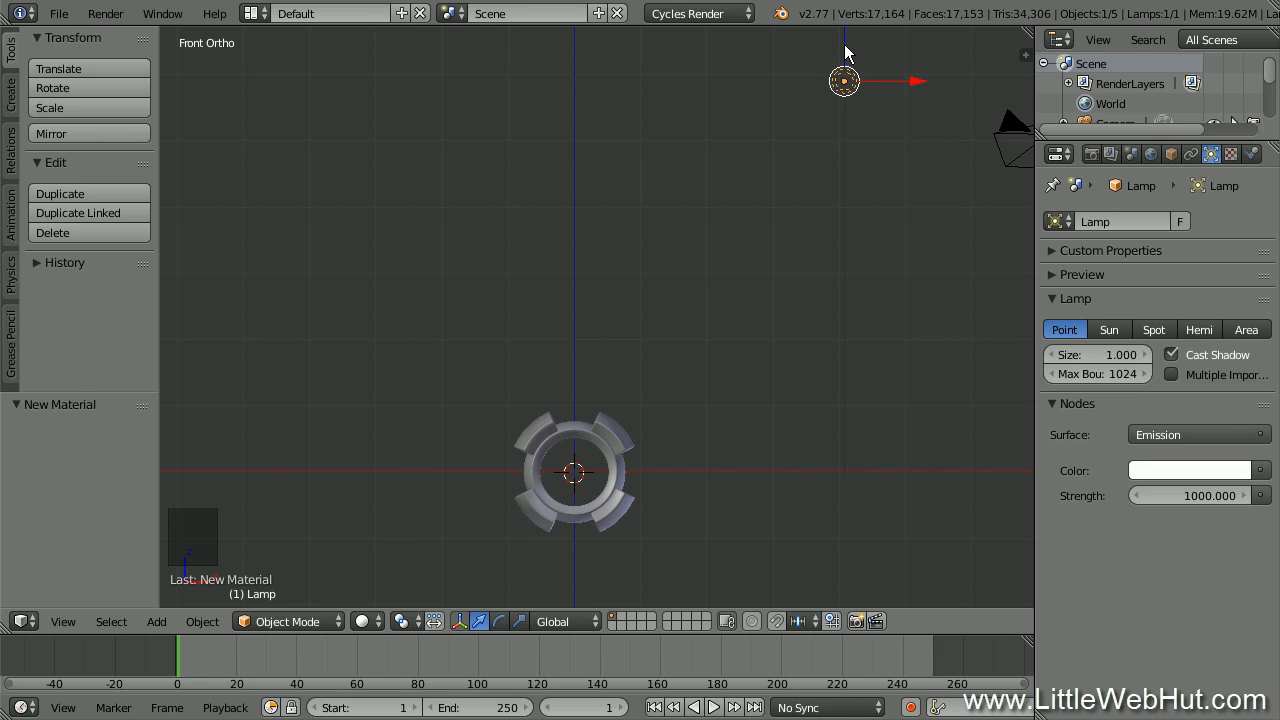
# Move the lamp about -3.9 along the Z axis and about -7.1 along the X axis
pyautogui.moveTo(846, 50); pyautogui.dragTo(825, 302)
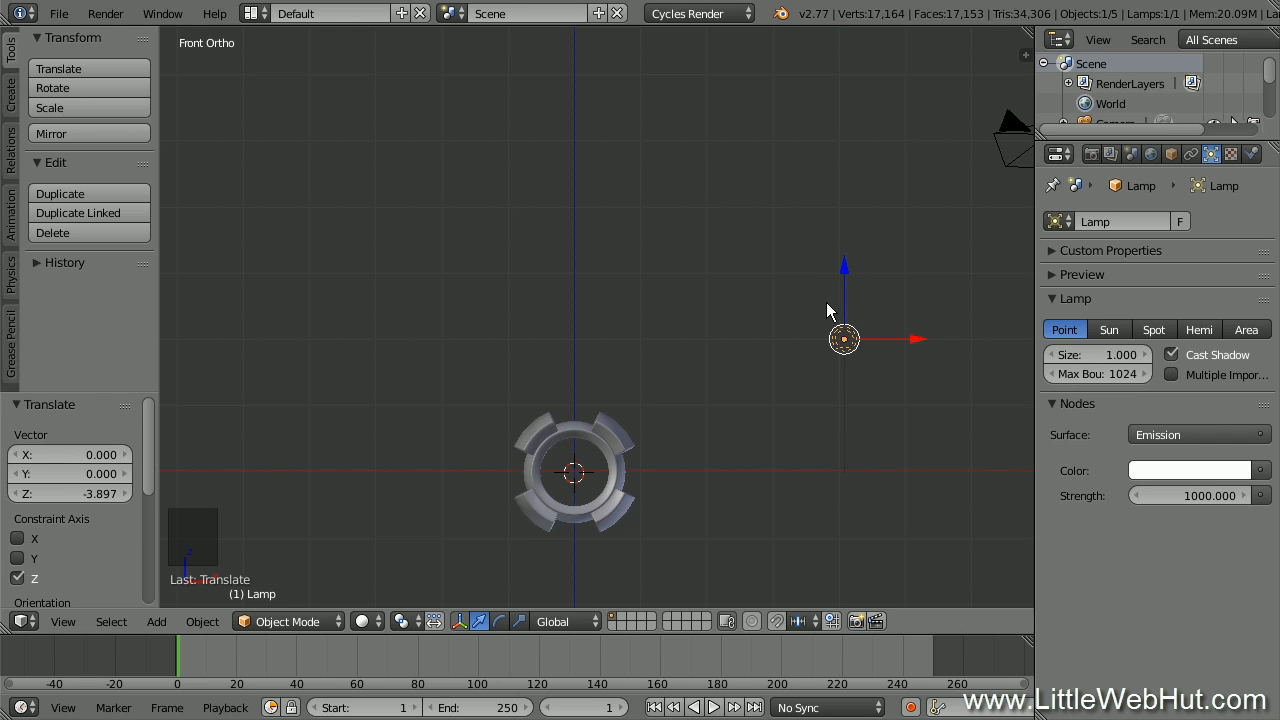
pyautogui.moveTo(914, 340); pyautogui.dragTo(444, 353)
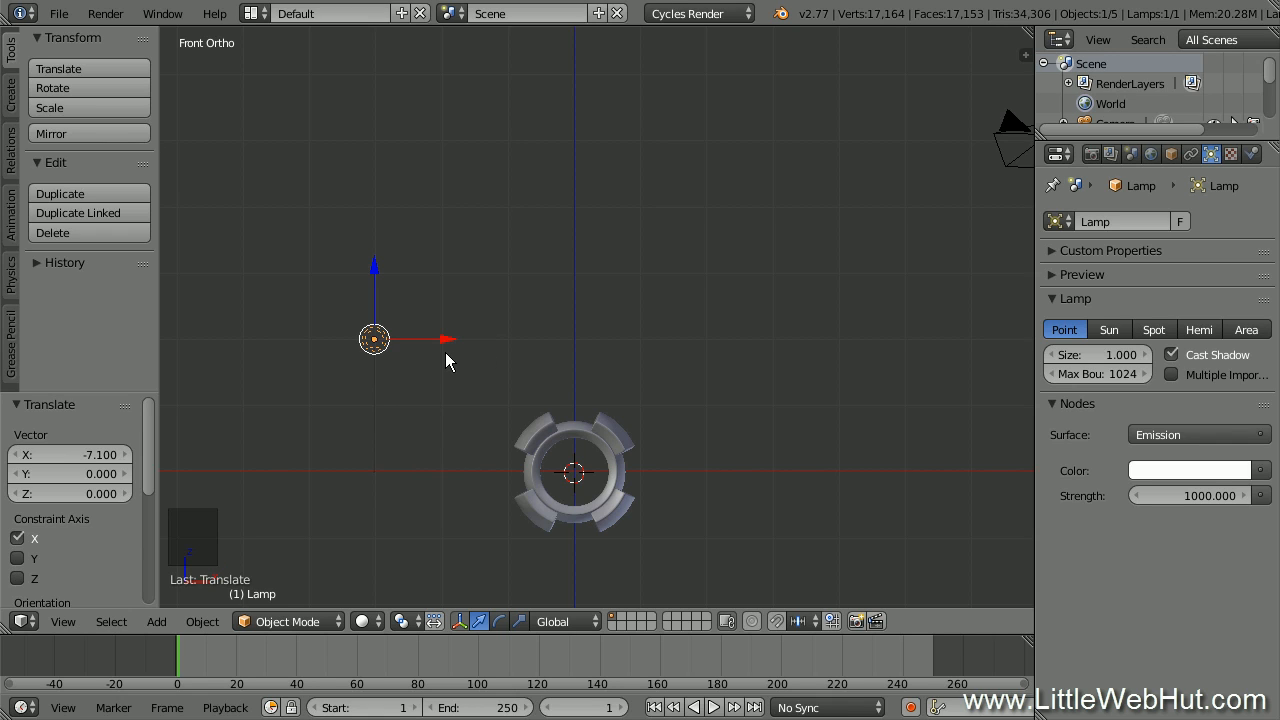
# Duplicate the lamp about 1 unit above the original and move the copy about -1 along the Y axis
pyautogui.hotkey('shift', 'd')
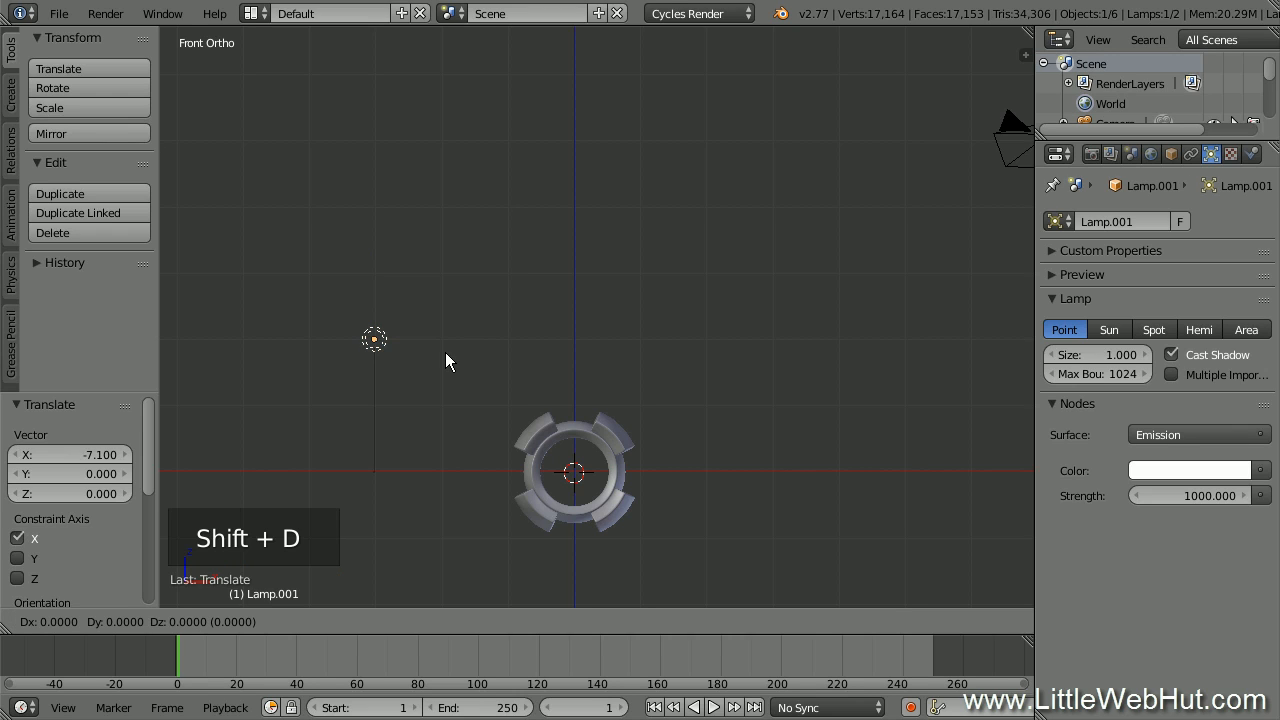
pyautogui.moveTo(446, 353); pyautogui.dragTo(444, 287)
pyautogui.click(445, 287)
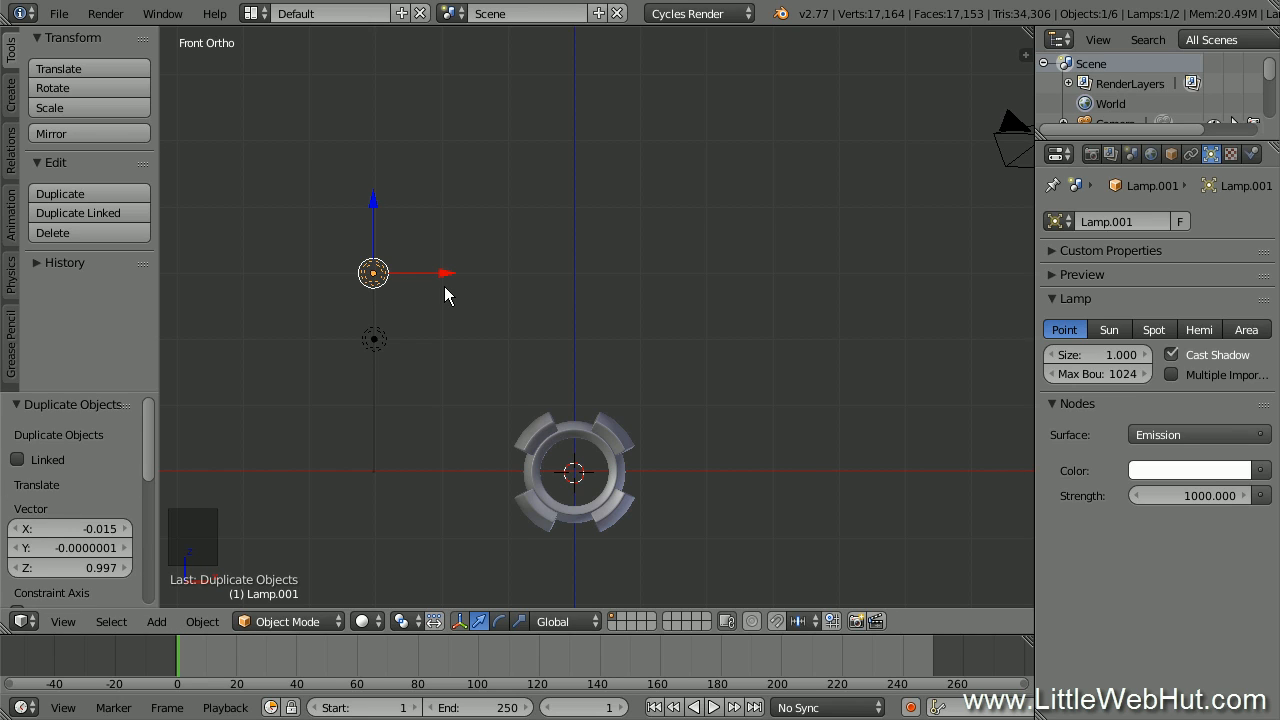
pyautogui.press('ctrl+KP_3')
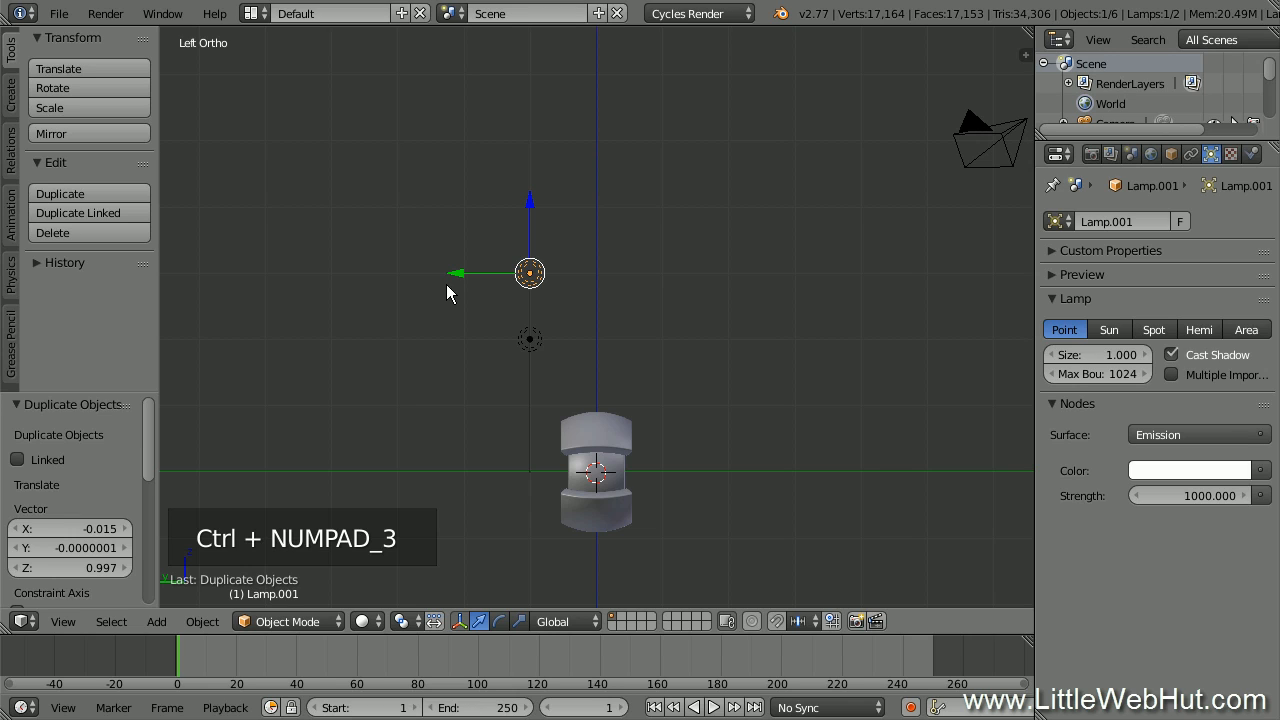
pyautogui.moveTo(455, 273); pyautogui.dragTo(520, 278)
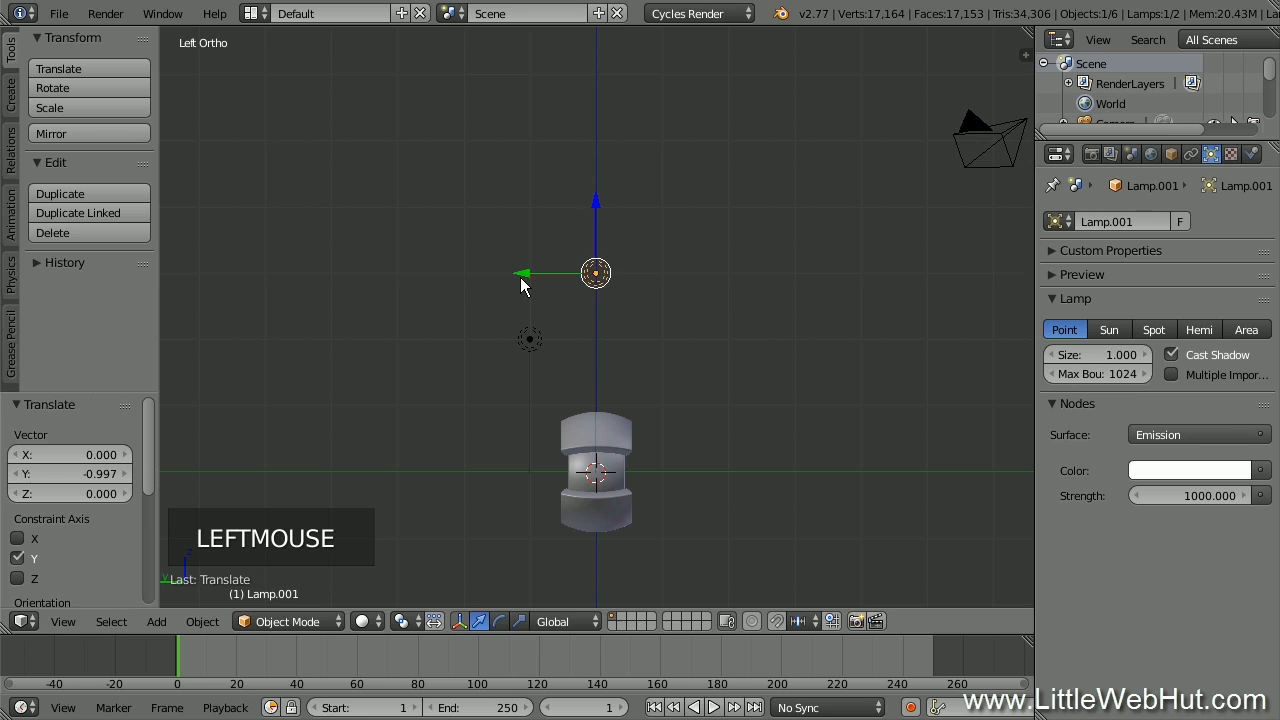
# Select the original lower lamp and move it about -5 along the Y axis
pyautogui.rightClick(530, 340)
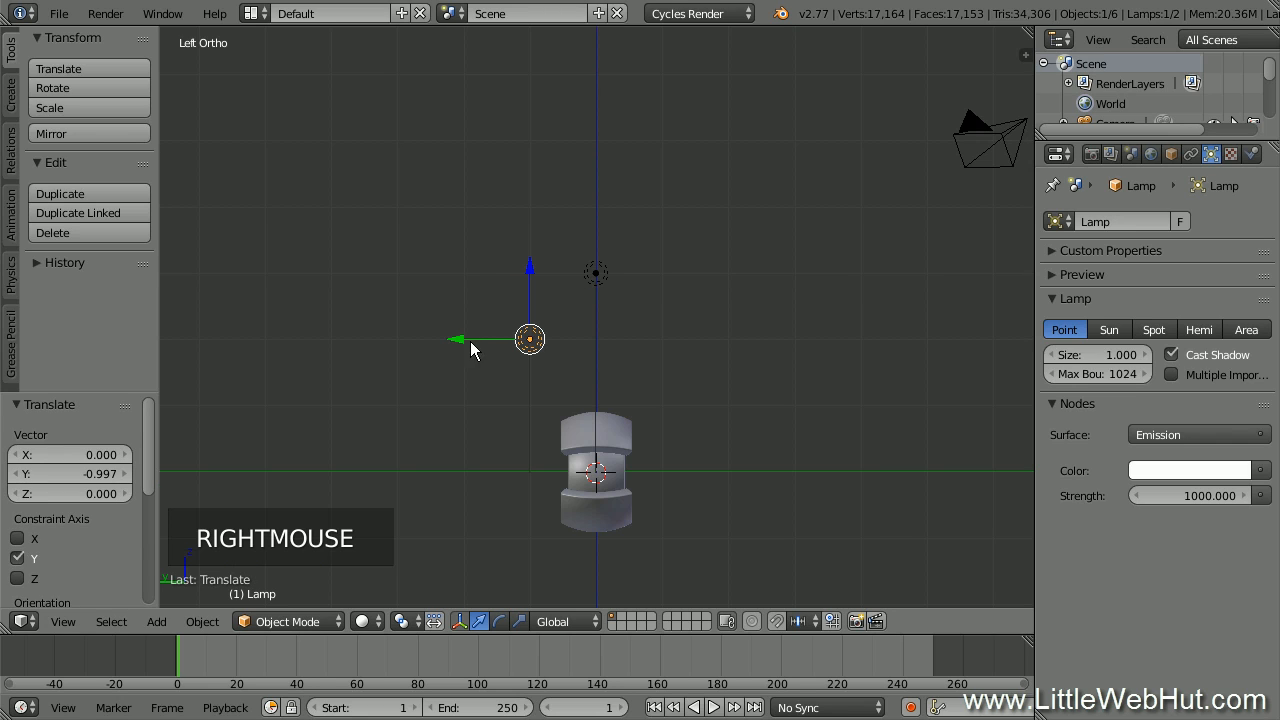
pyautogui.moveTo(457, 341); pyautogui.dragTo(787, 362)
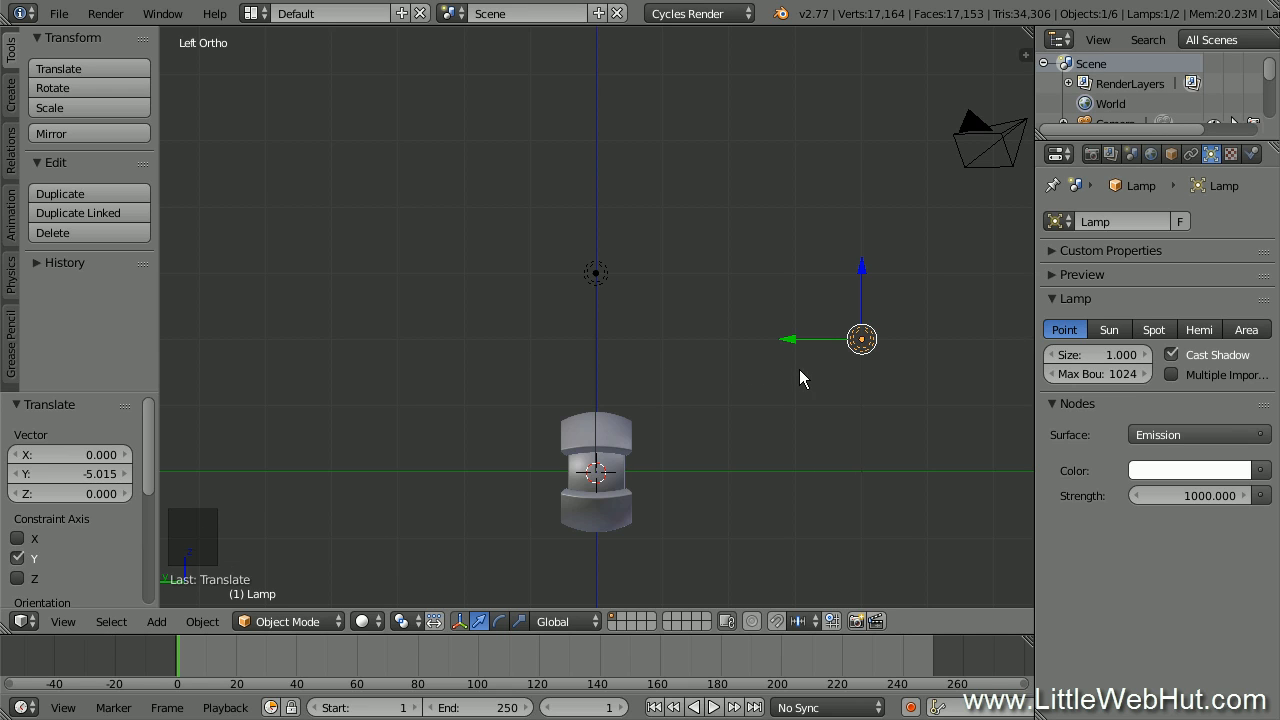
# Select the four outer curved segments and create a new material for them
pyautogui.moveTo(826, 373); pyautogui.dragTo(724, 398, button='middle')
pyautogui.scroll(2, 672, 500)
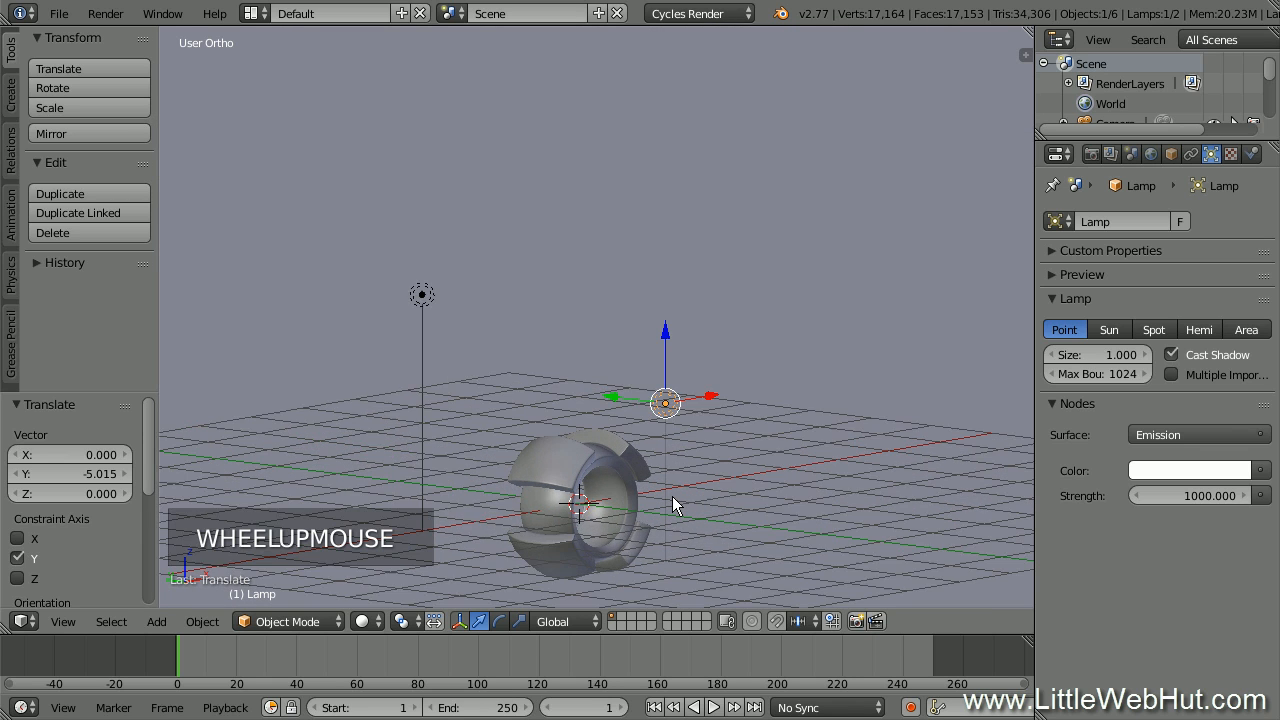
pyautogui.scroll(2, 672, 496)
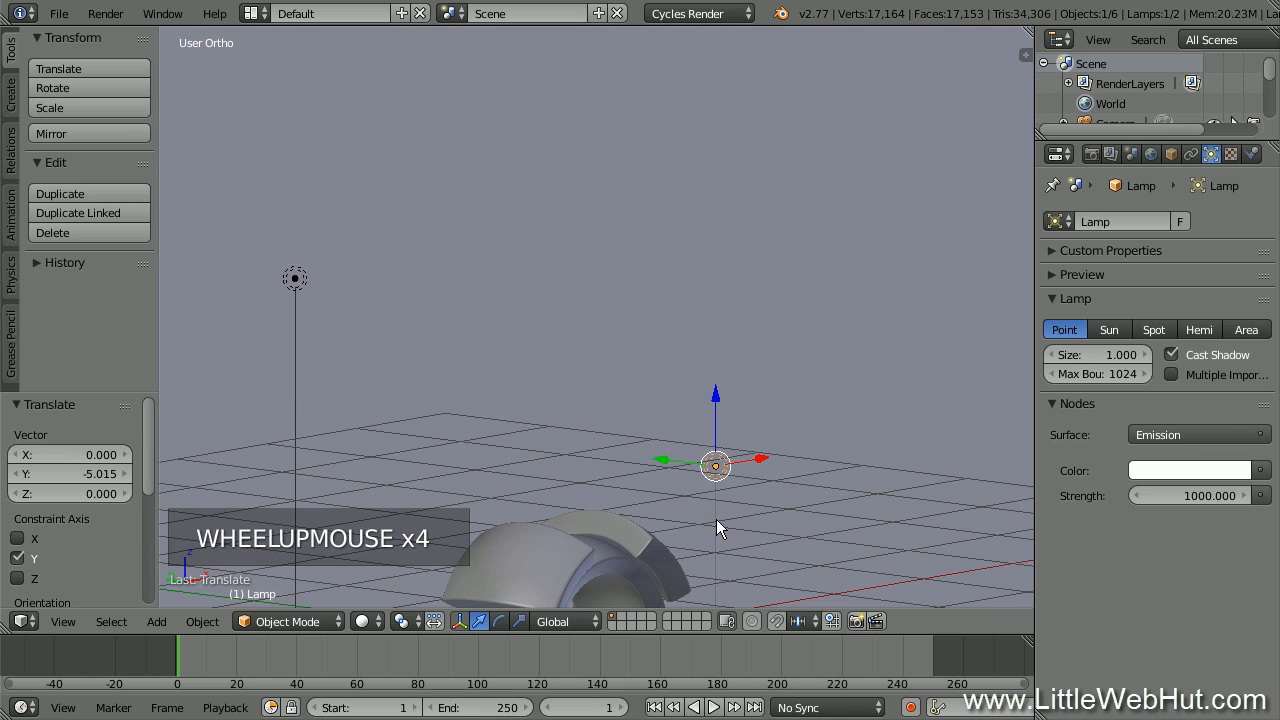
pyautogui.keyDown('shift'); pyautogui.moveTo(716, 519); pyautogui.dragTo(724, 316, button='middle'); pyautogui.keyUp('shift')
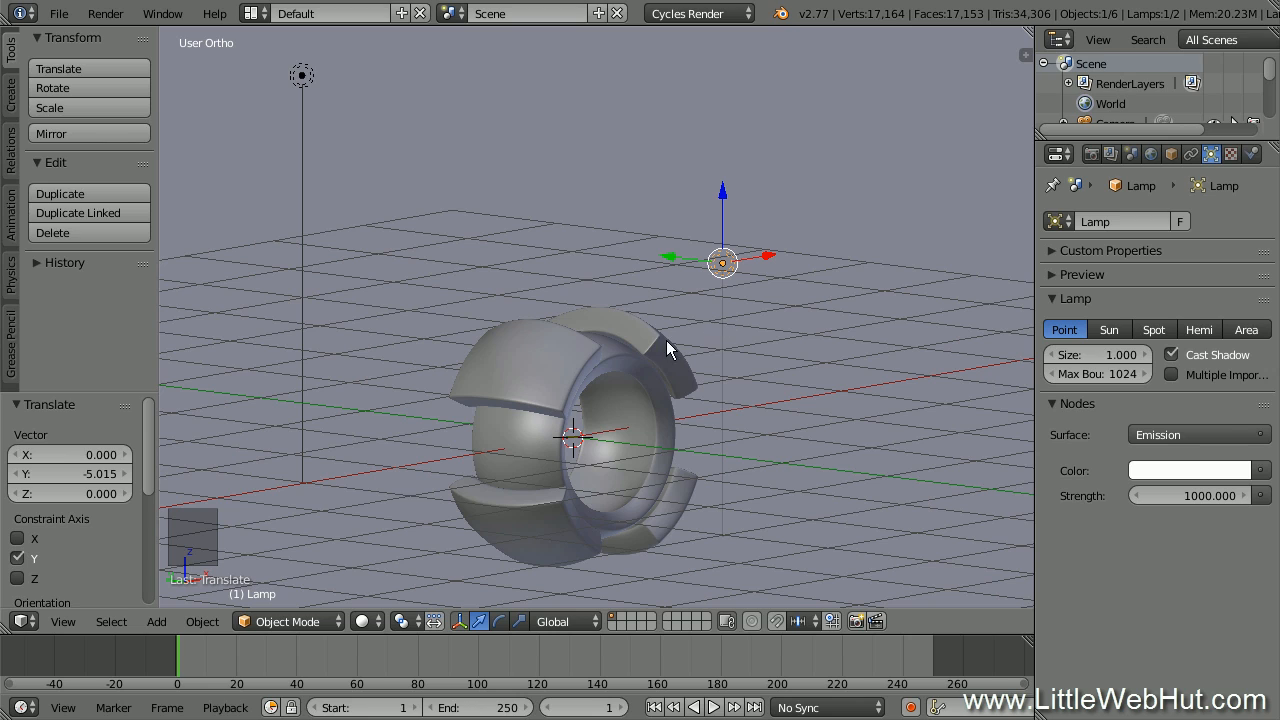
pyautogui.rightClick(495, 339)
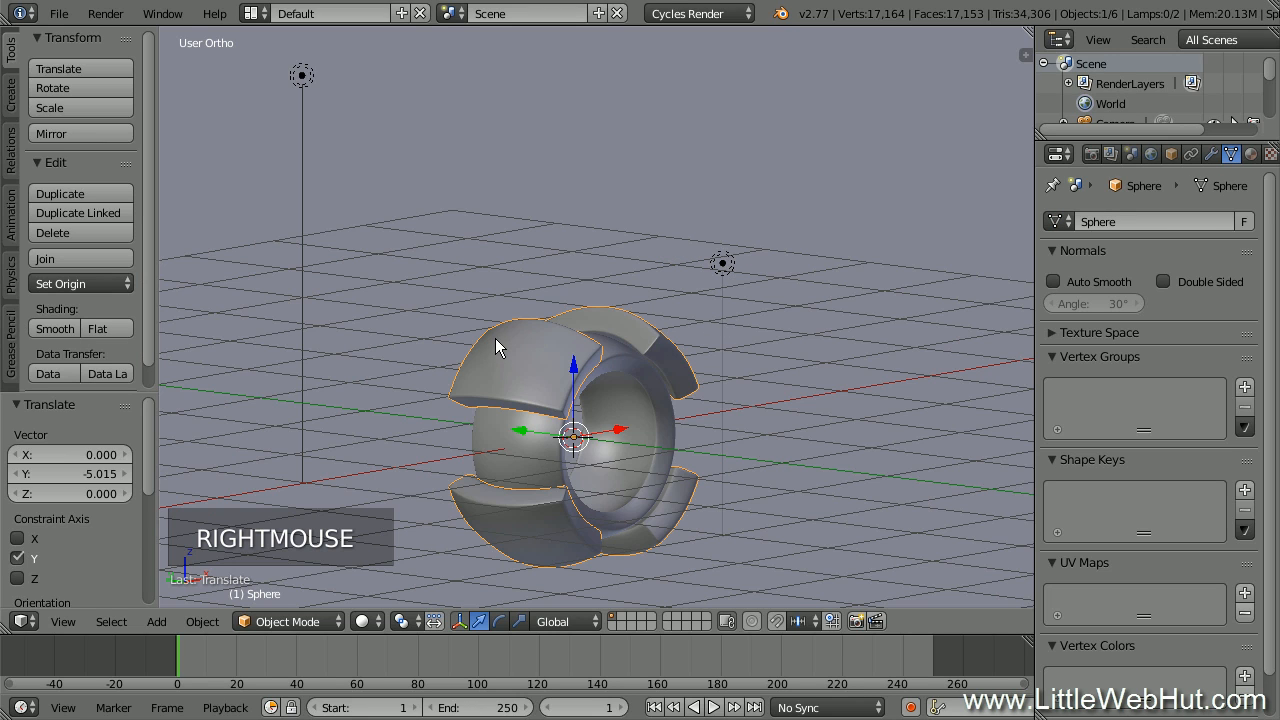
pyautogui.click(1250, 154)
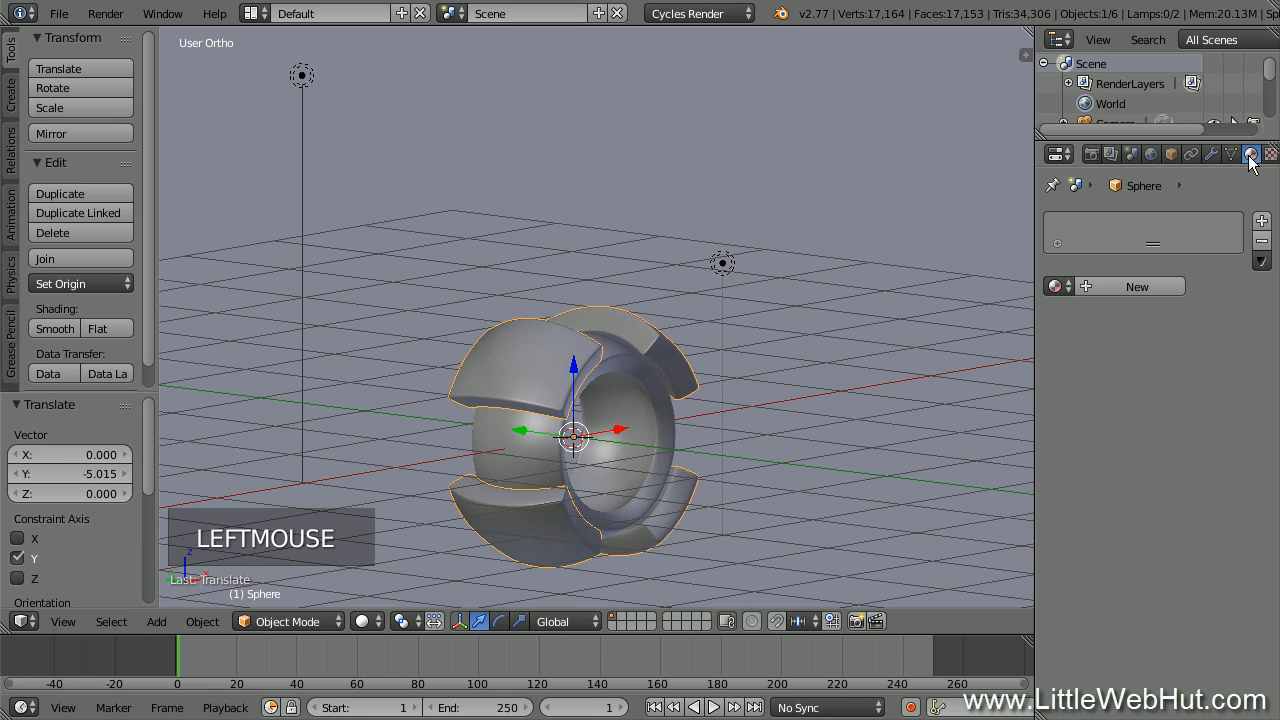
pyautogui.click(1114, 283)
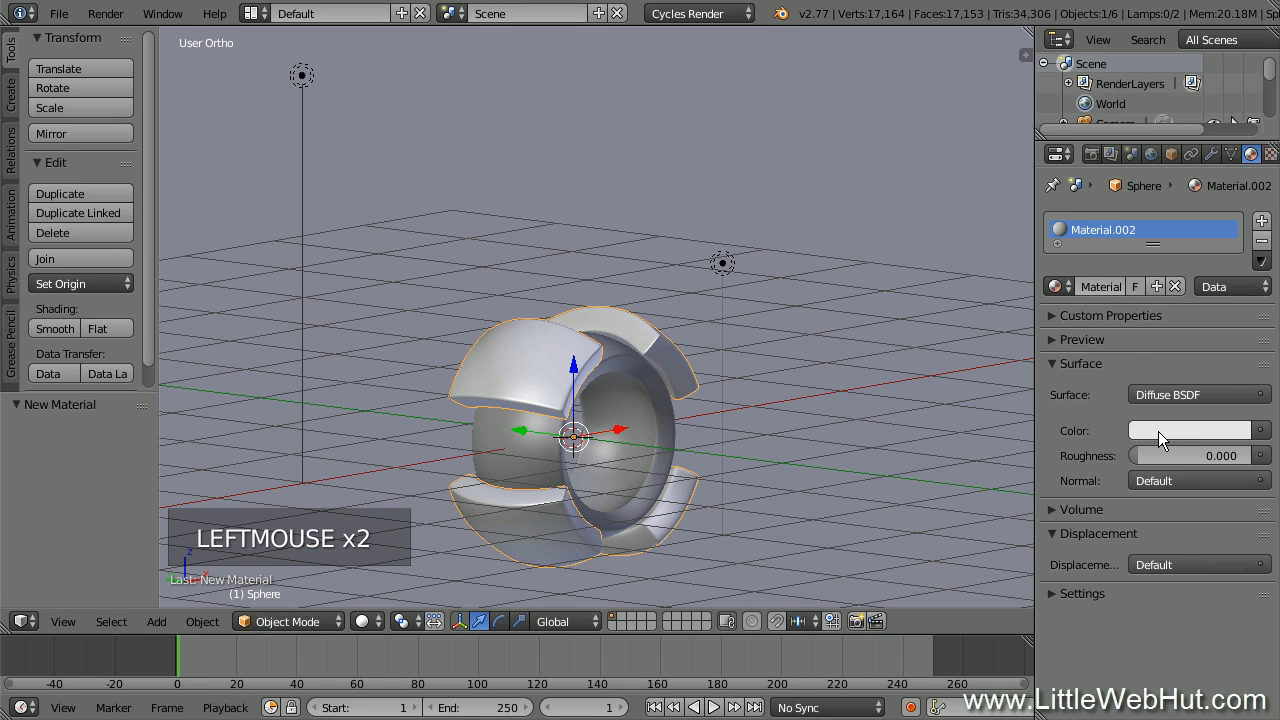
# Set the segments' diffuse color to hex 5fb600
pyautogui.click(1159, 432)
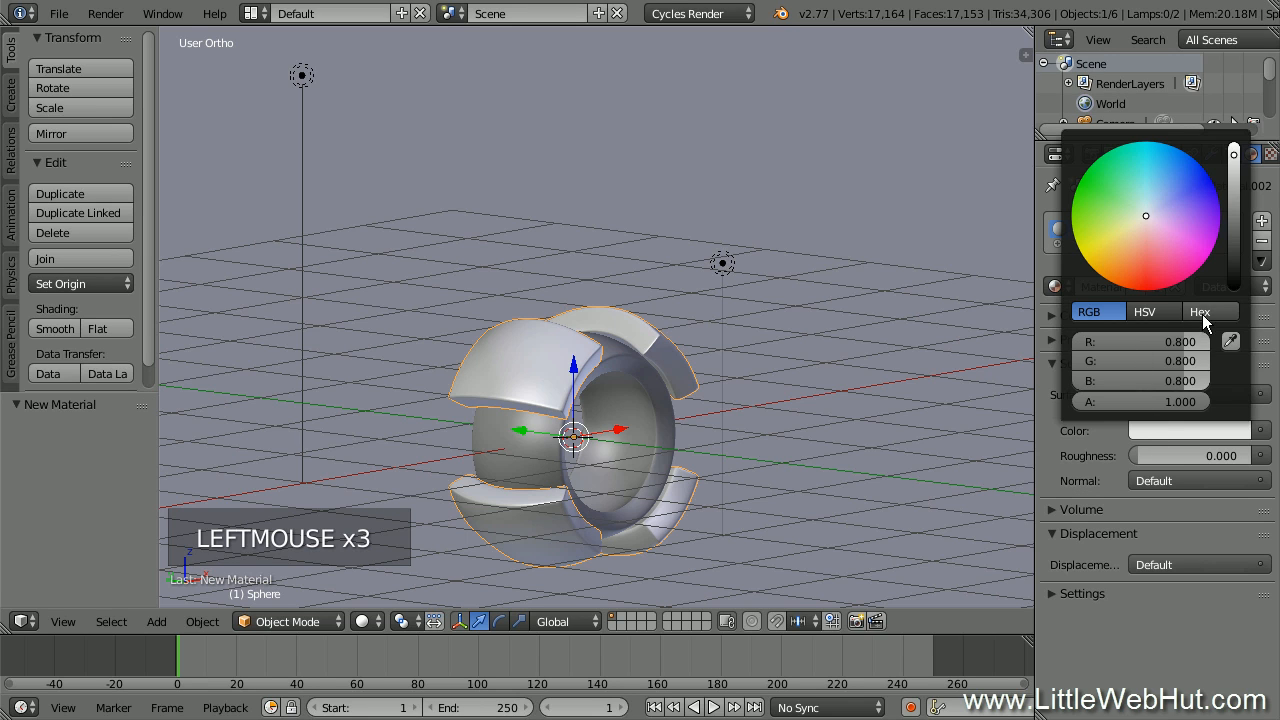
pyautogui.click(1202, 314)
pyautogui.click(1140, 341)
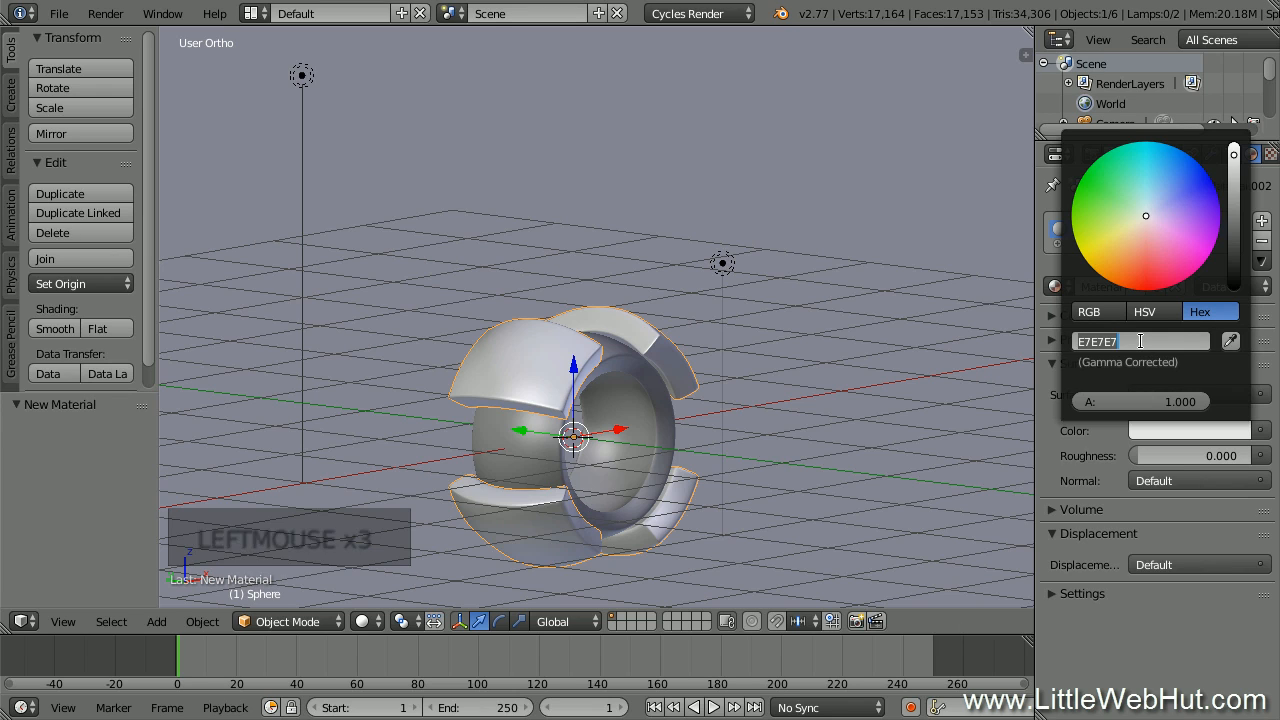
pyautogui.write('5fb6')
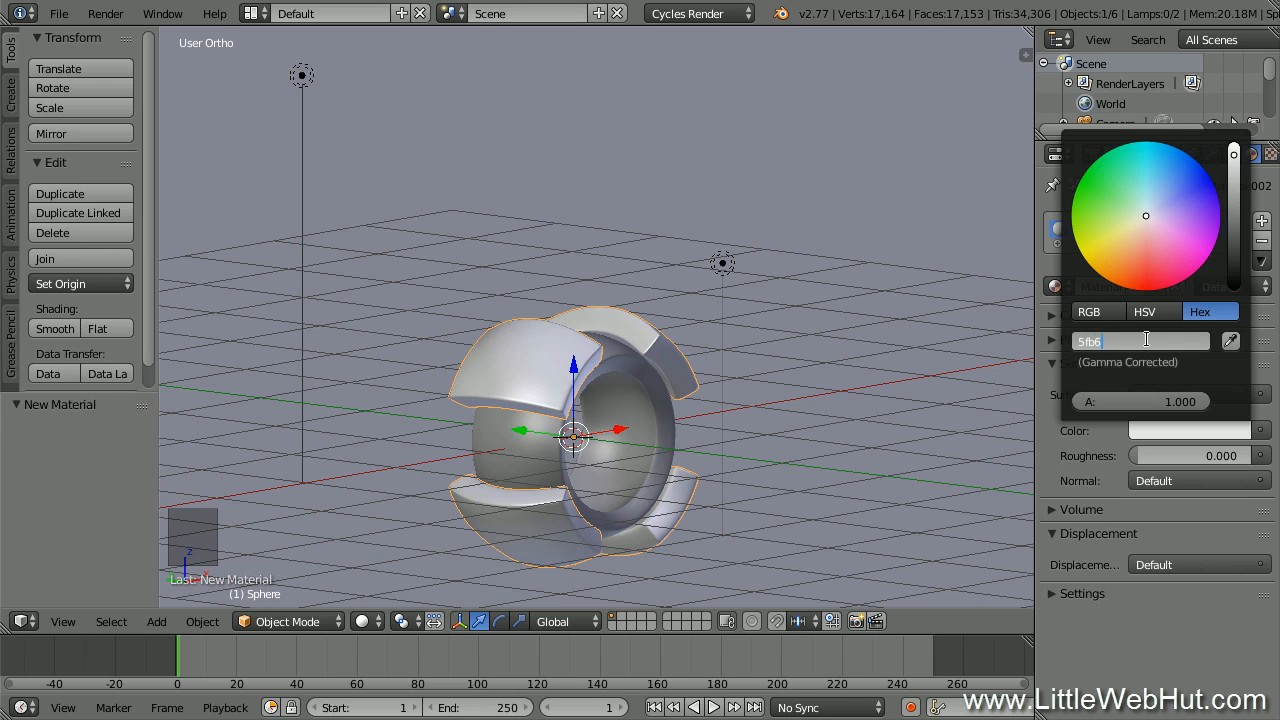
pyautogui.write('00')
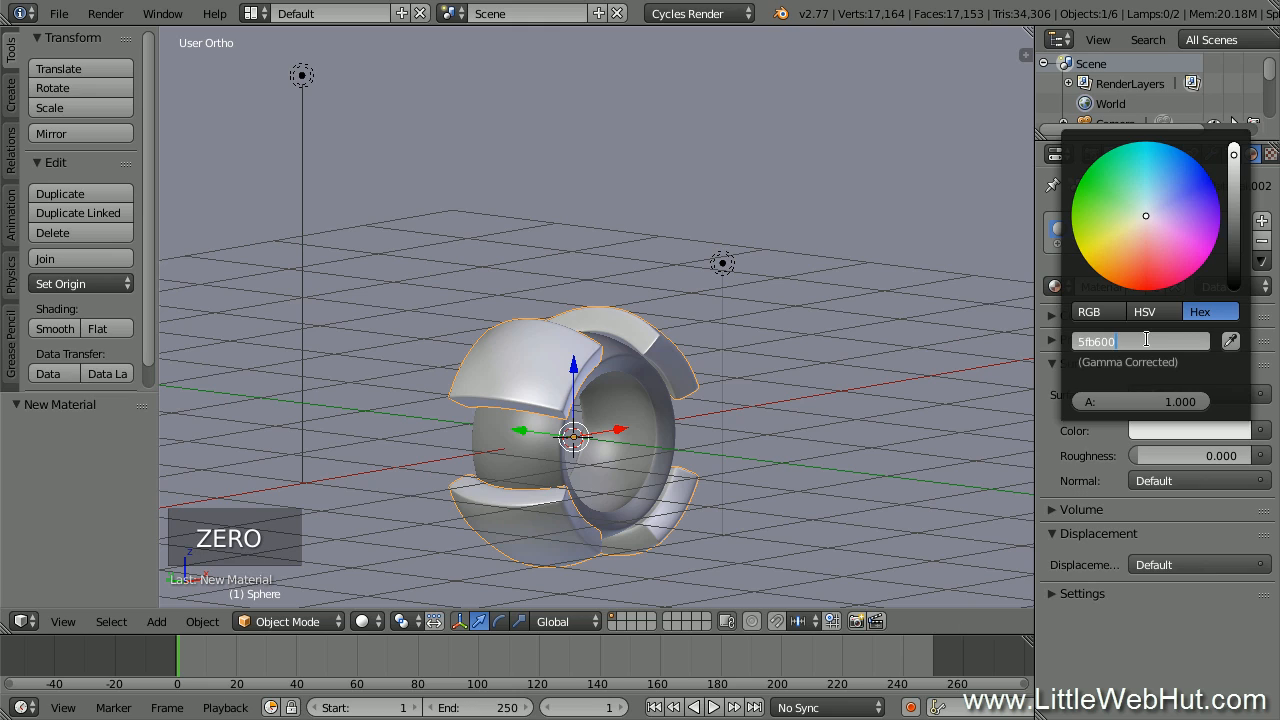
pyautogui.press('Return')
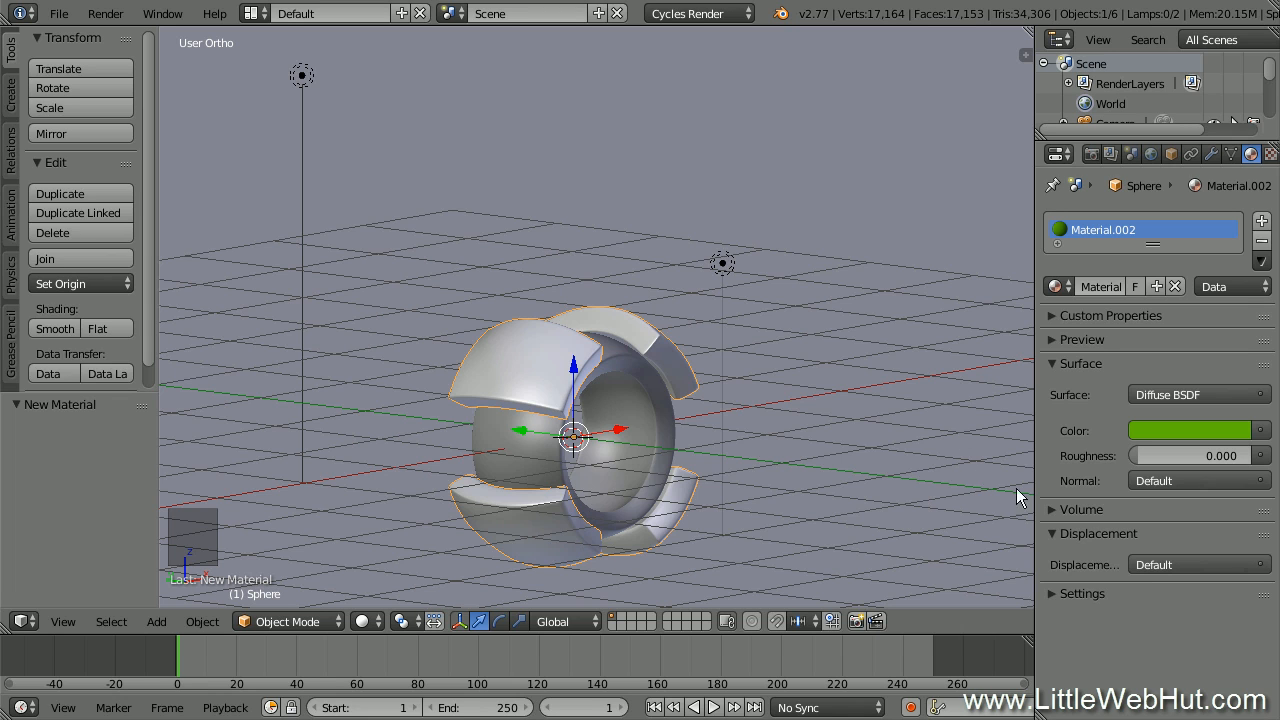
# Switch to the Compositing screen layout and show the segments' material nodes in the node editor
pyautogui.click(253, 13)
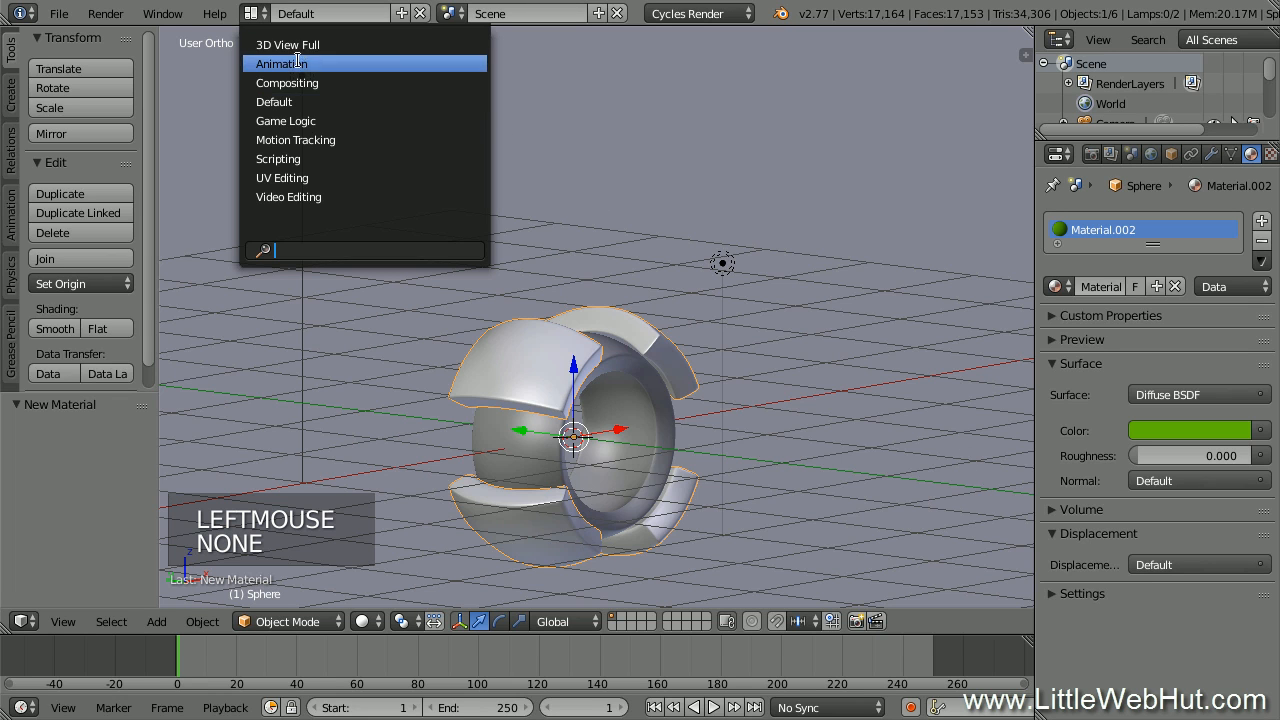
pyautogui.click(330, 85)
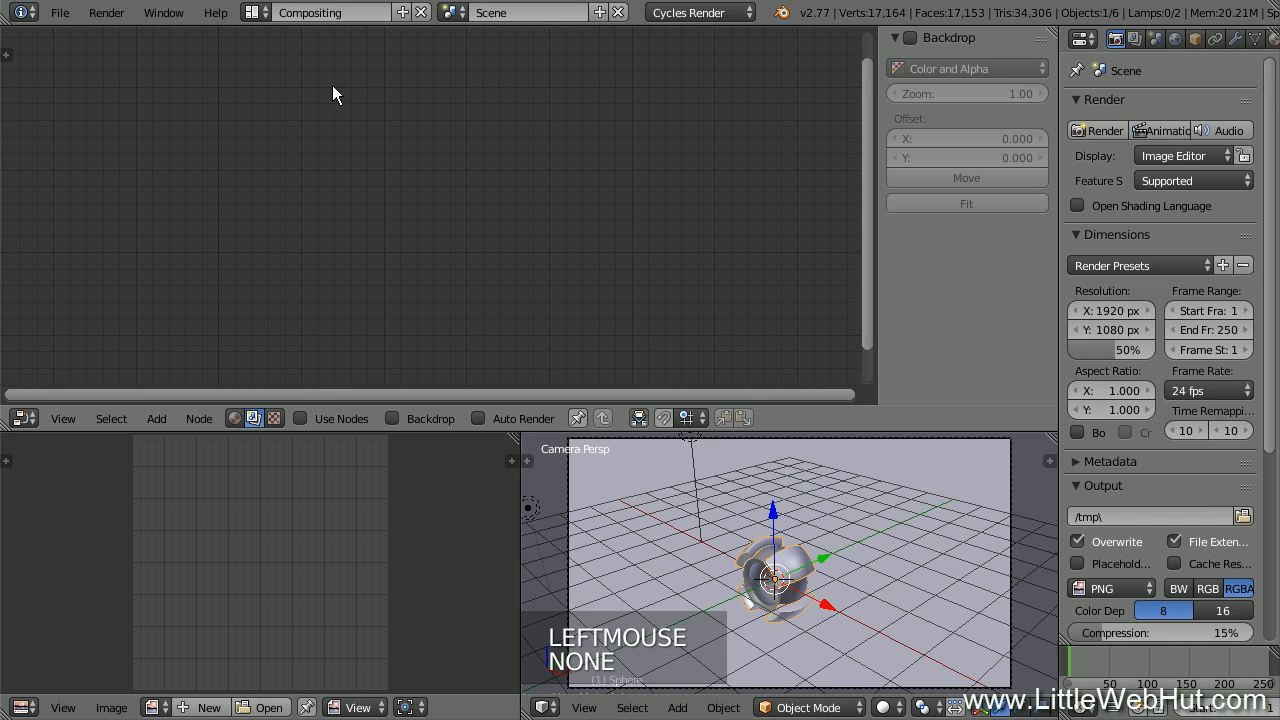
pyautogui.click(235, 418)
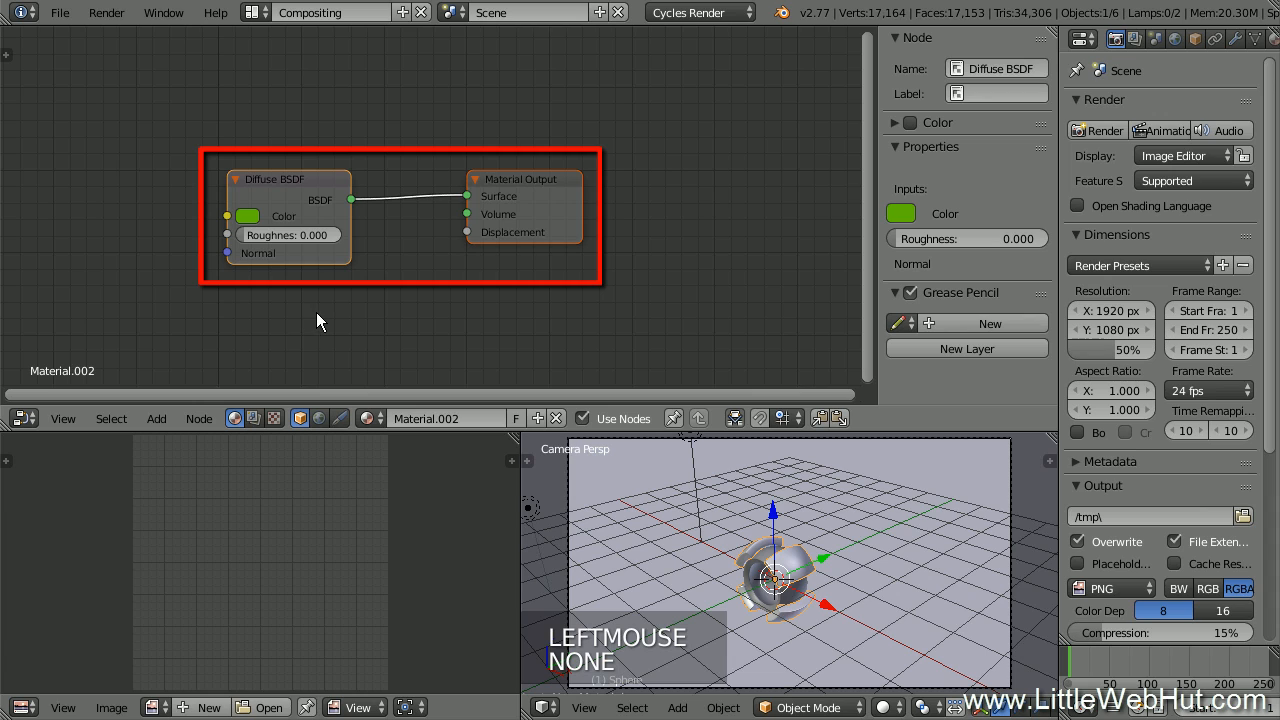
# Set the camera view's viewport shading to Rendered
pyautogui.click(886, 705)
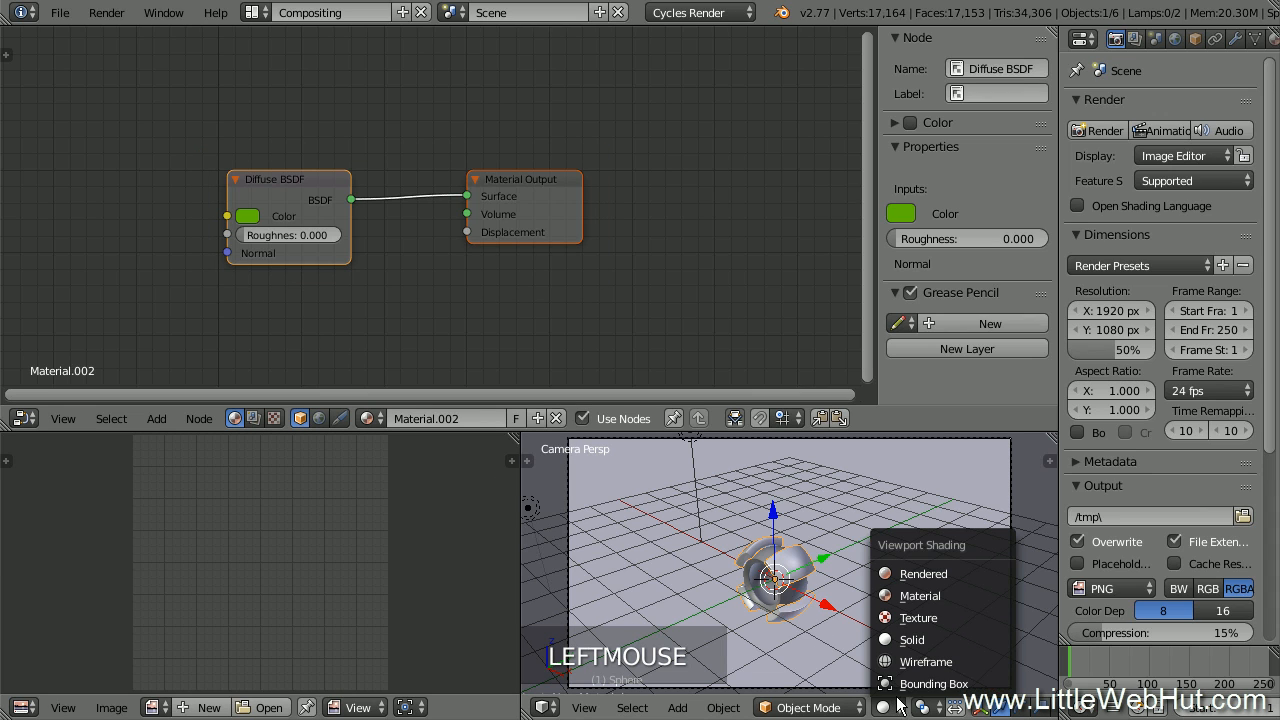
pyautogui.click(981, 573)
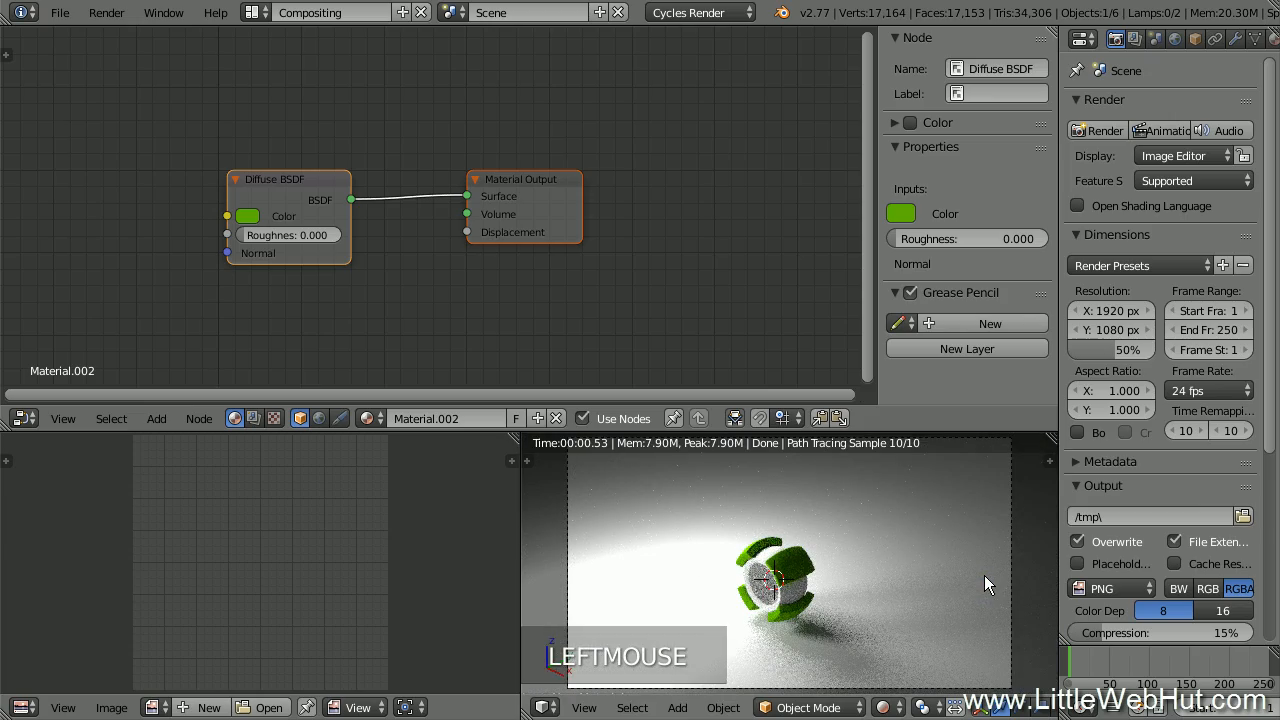
# Move the Material Output node away from the Diffuse BSDF node to make room between them, and raise the Diffuse BSDF slightly
pyautogui.moveTo(666, 540); pyautogui.dragTo(910, 529, button='middle')
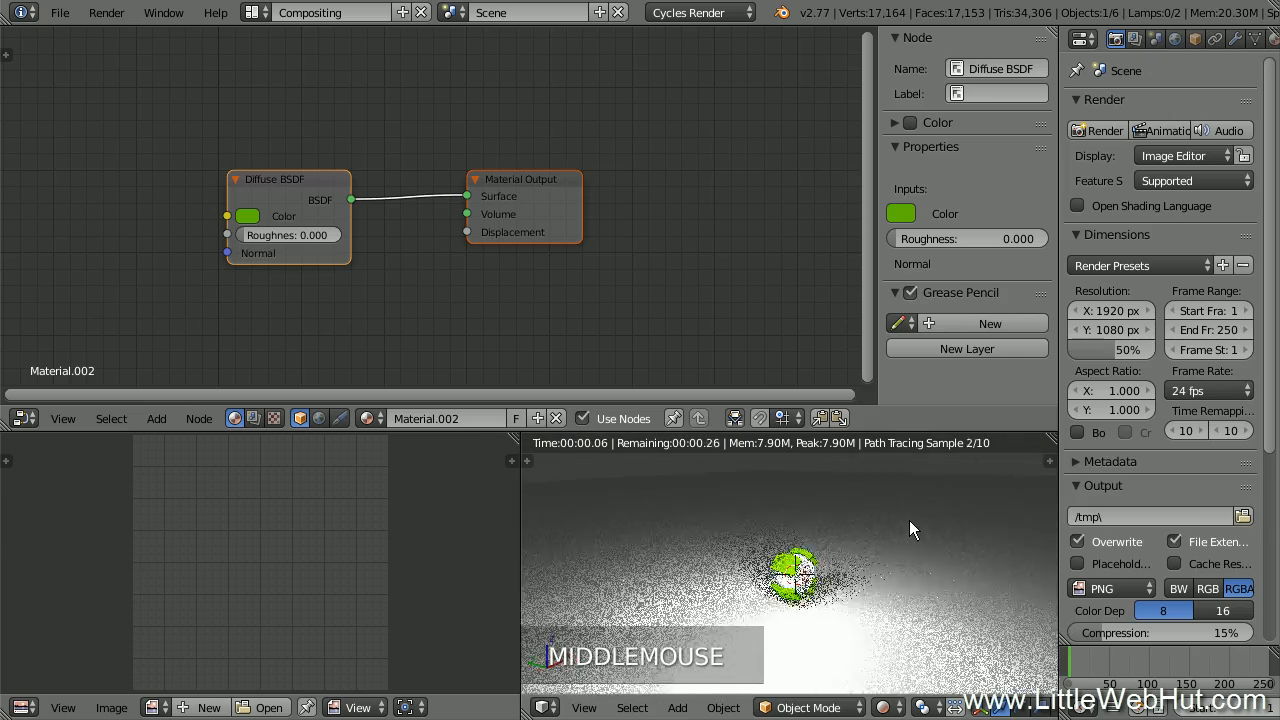
pyautogui.scroll(6, 885, 600)
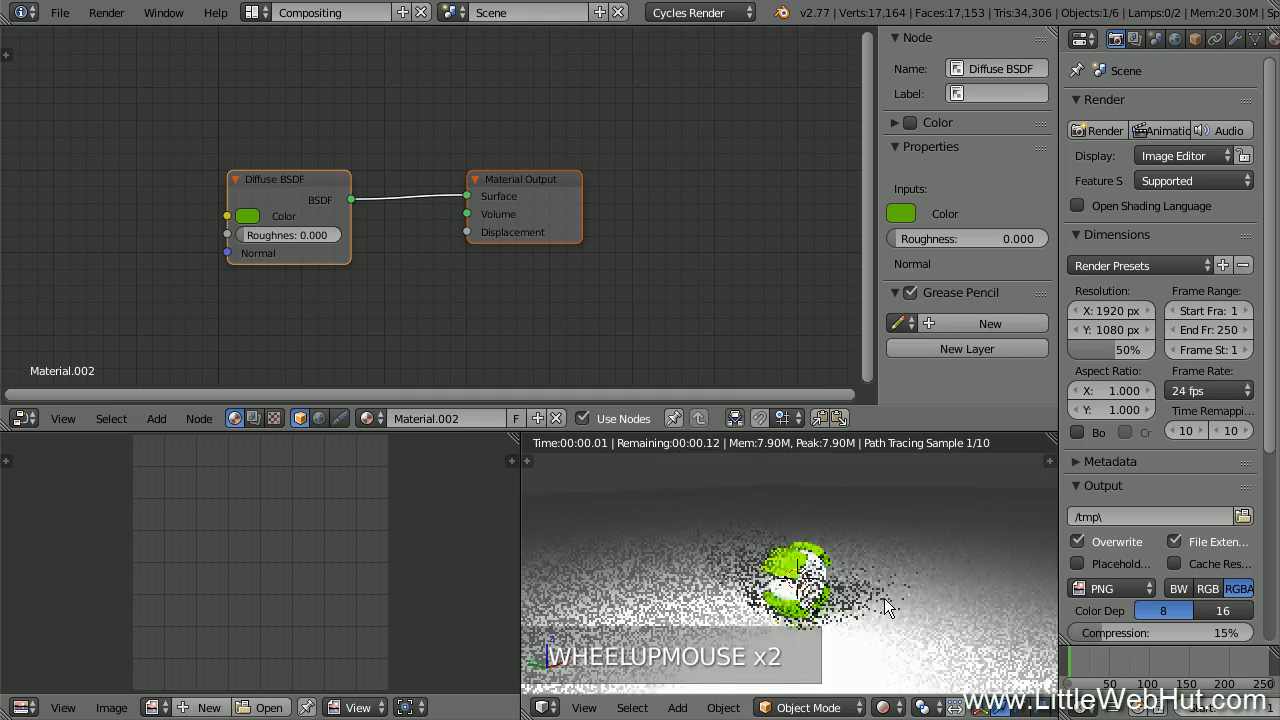
pyautogui.keyDown('shift'); pyautogui.moveTo(884, 598); pyautogui.dragTo(862, 564, button='middle'); pyautogui.keyUp('shift')
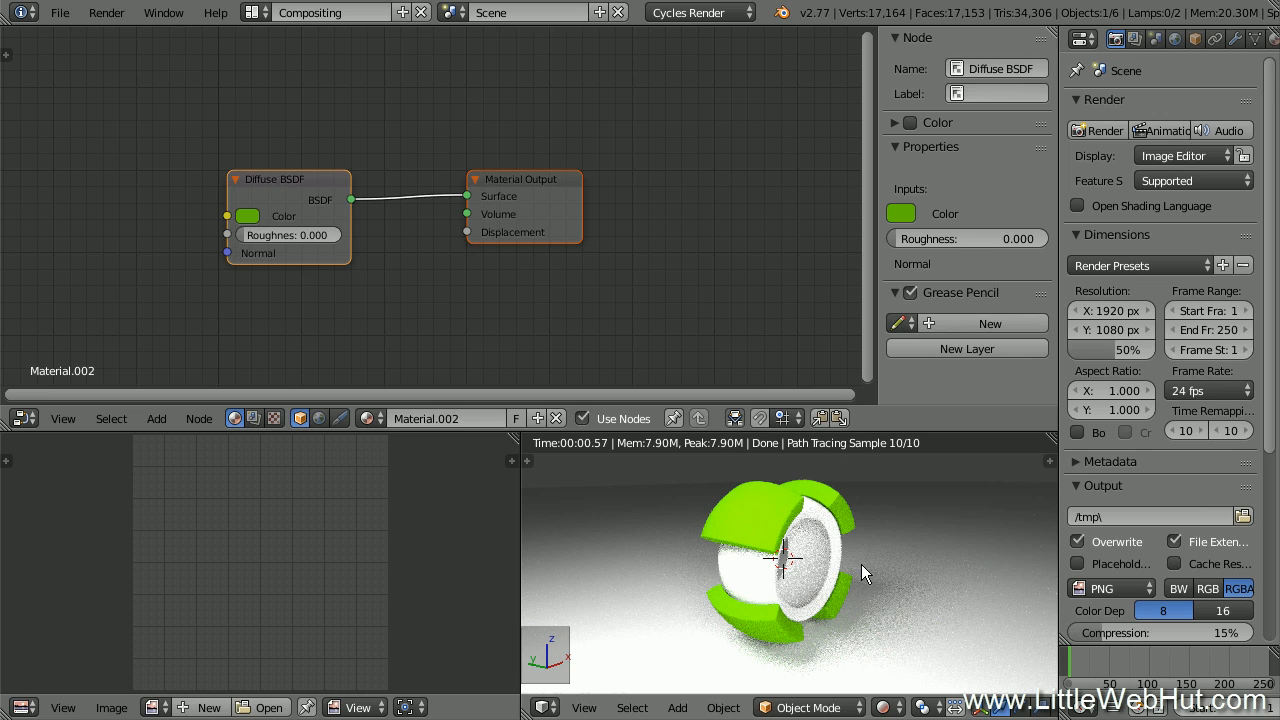
pyautogui.moveTo(516, 181); pyautogui.dragTo(784, 184)
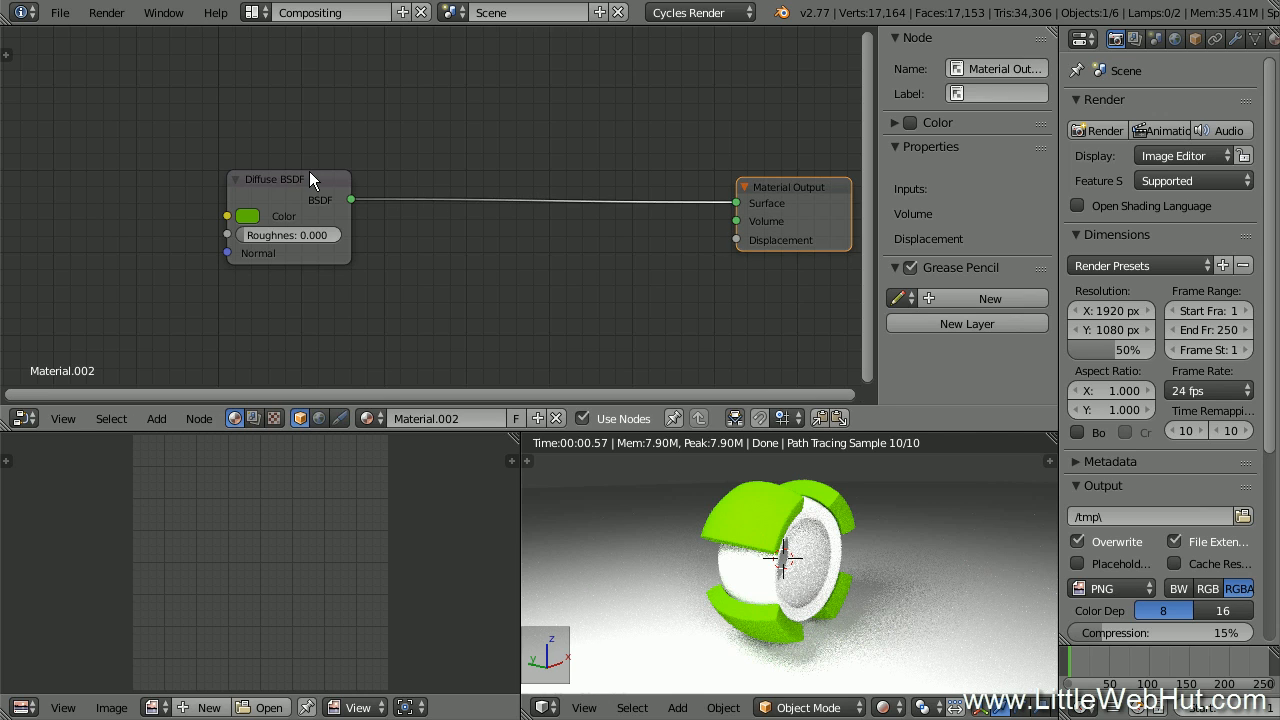
pyautogui.moveTo(309, 179); pyautogui.dragTo(304, 164)
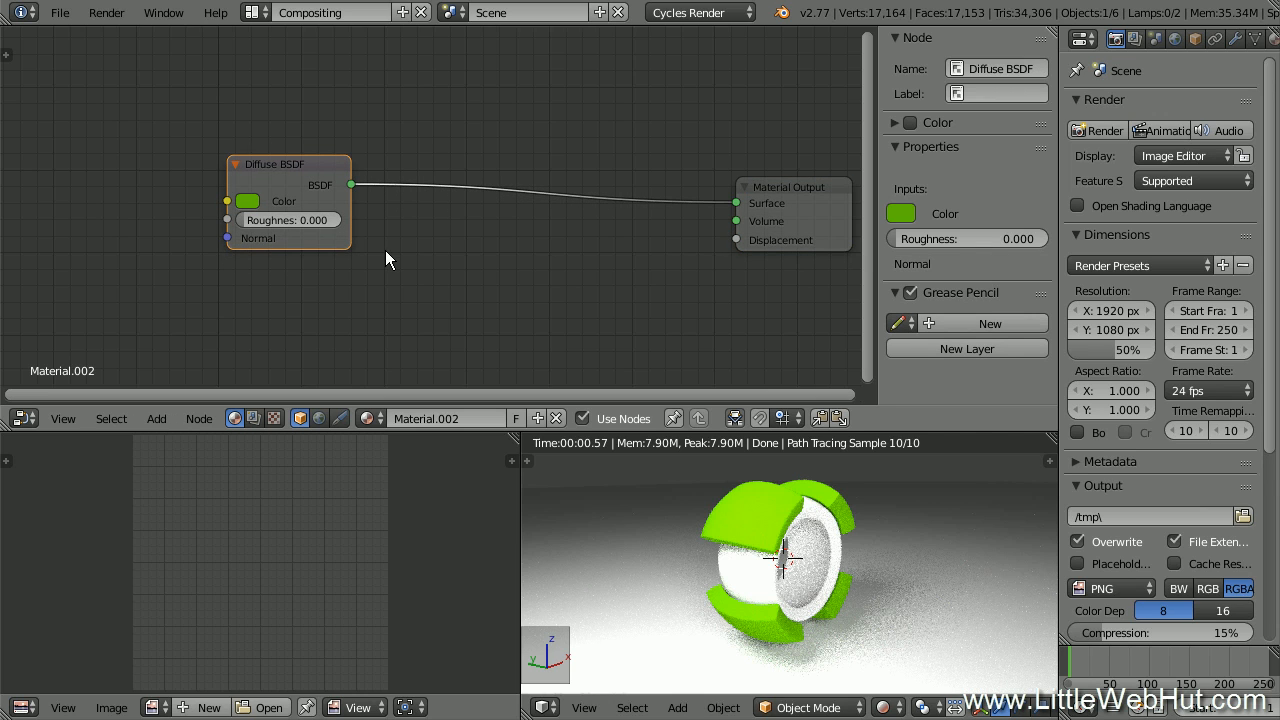
# Insert a Mix Shader node into the link between the Diffuse BSDF and Material Output nodes
pyautogui.hotkey('shift', 'a')
pyautogui.moveTo(371, 314)
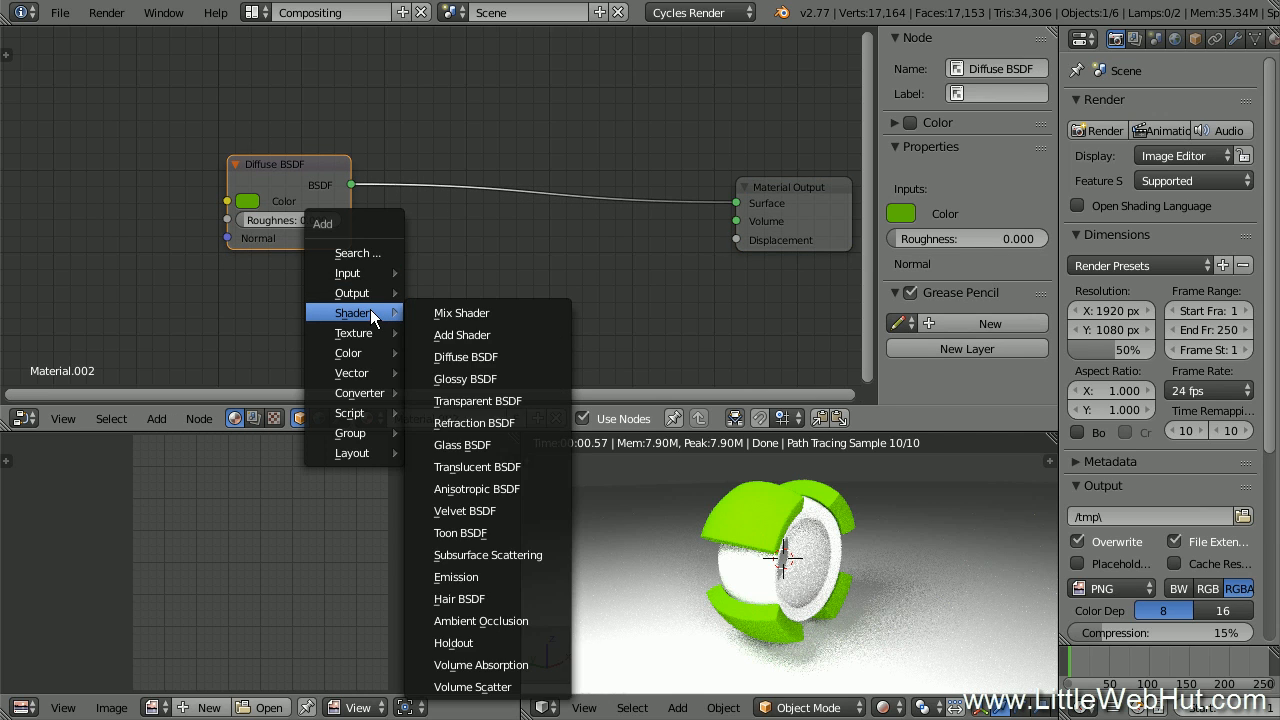
pyautogui.click(502, 312)
pyautogui.click(498, 157)
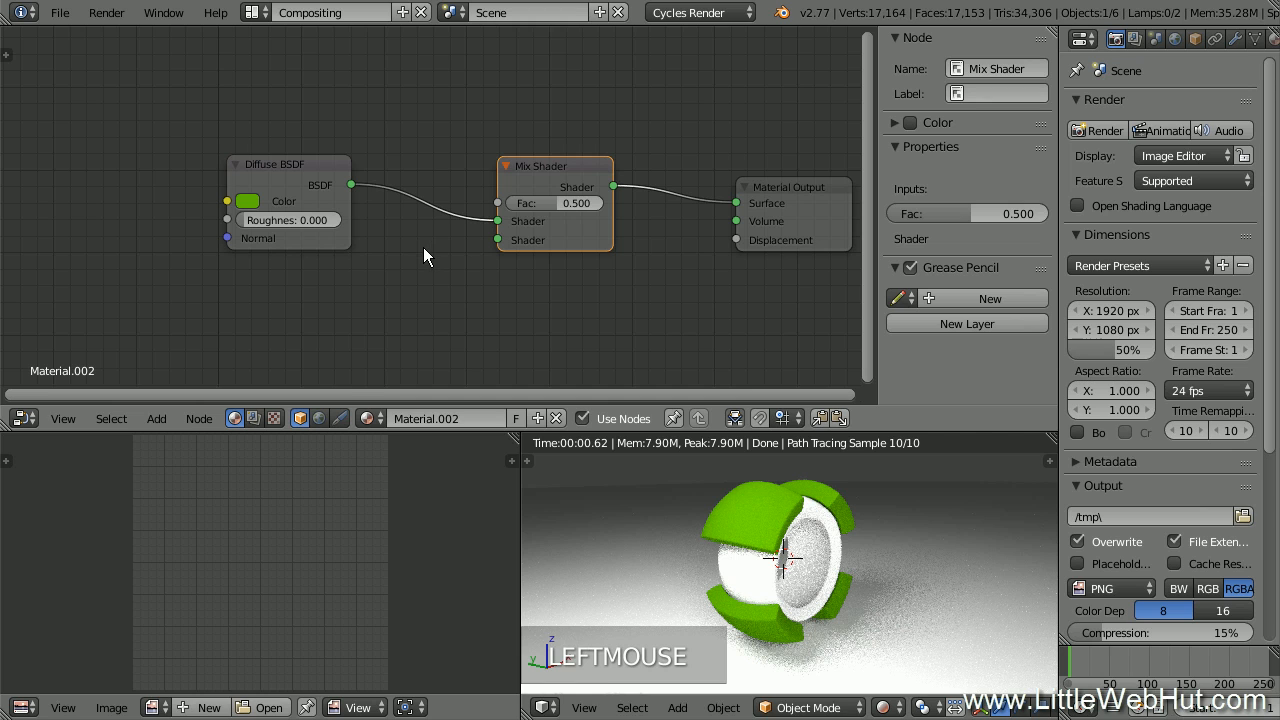
# Add a Glossy BSDF node below the Diffuse BSDF and connect its output to the Mix Shader's second Shader input
pyautogui.hotkey('shift', 'a')
pyautogui.moveTo(423, 247)
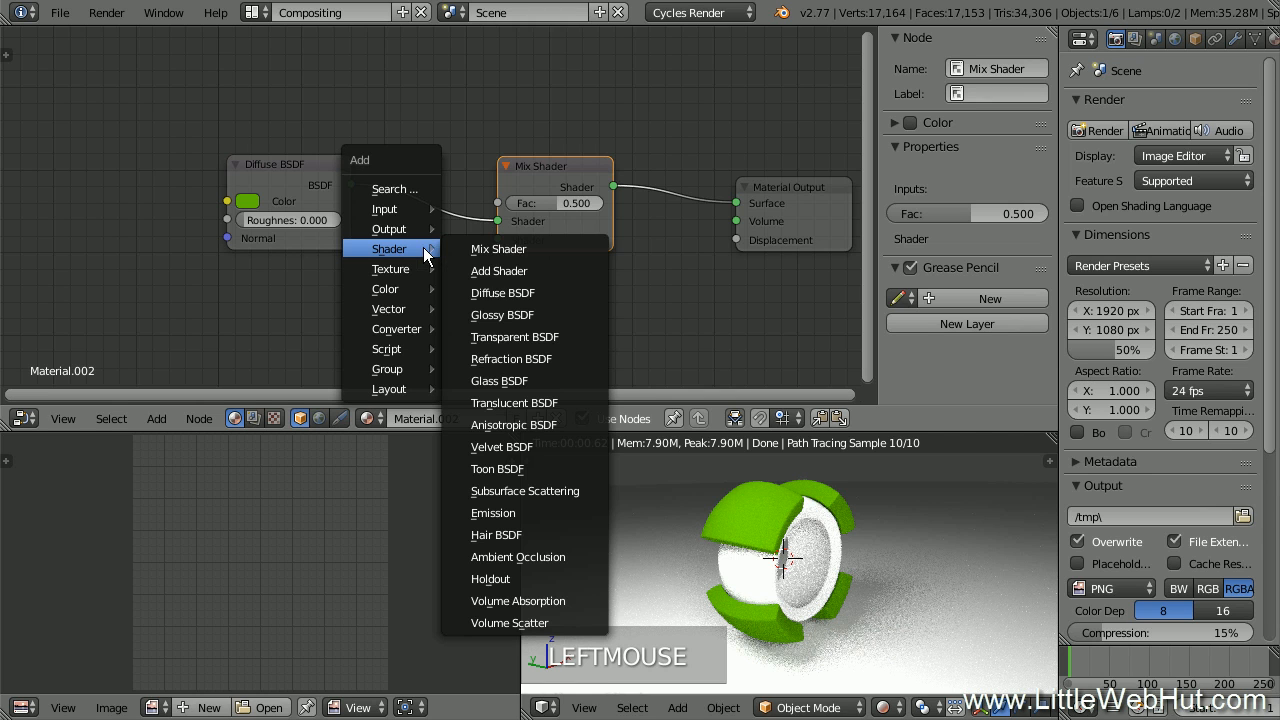
pyautogui.click(549, 313)
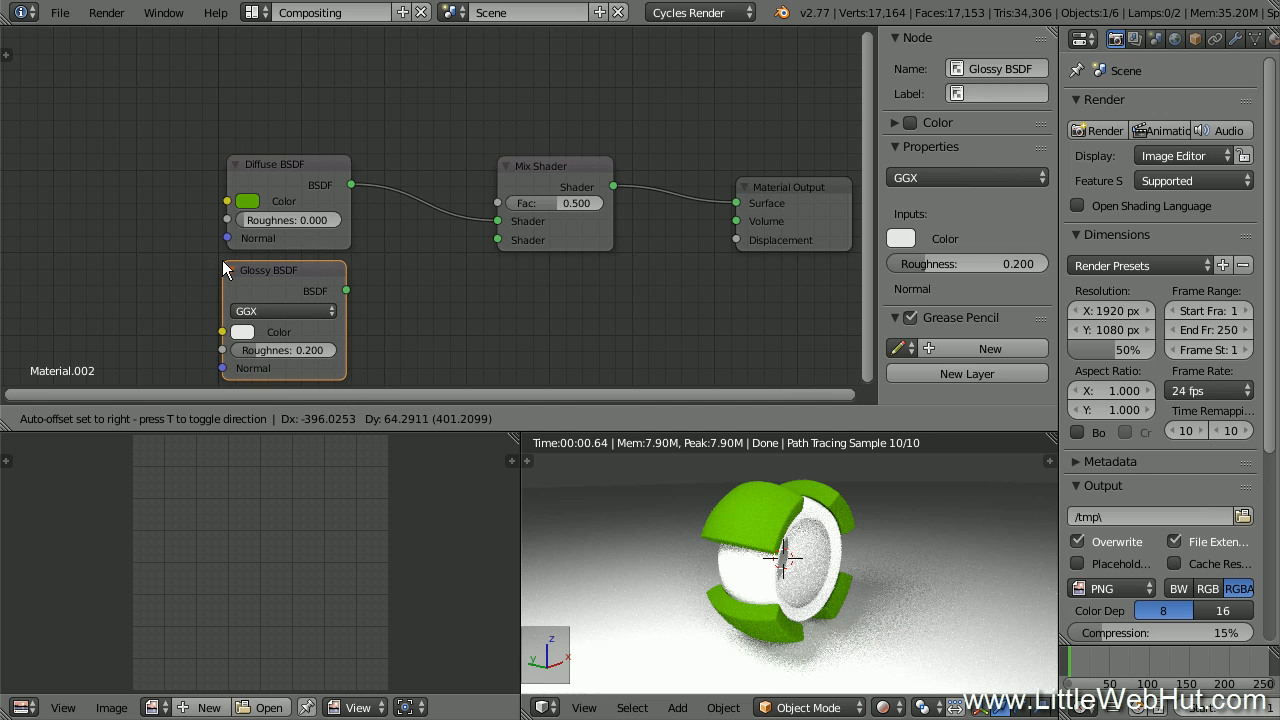
pyautogui.click(222, 260)
pyautogui.moveTo(346, 290); pyautogui.dragTo(489, 236)
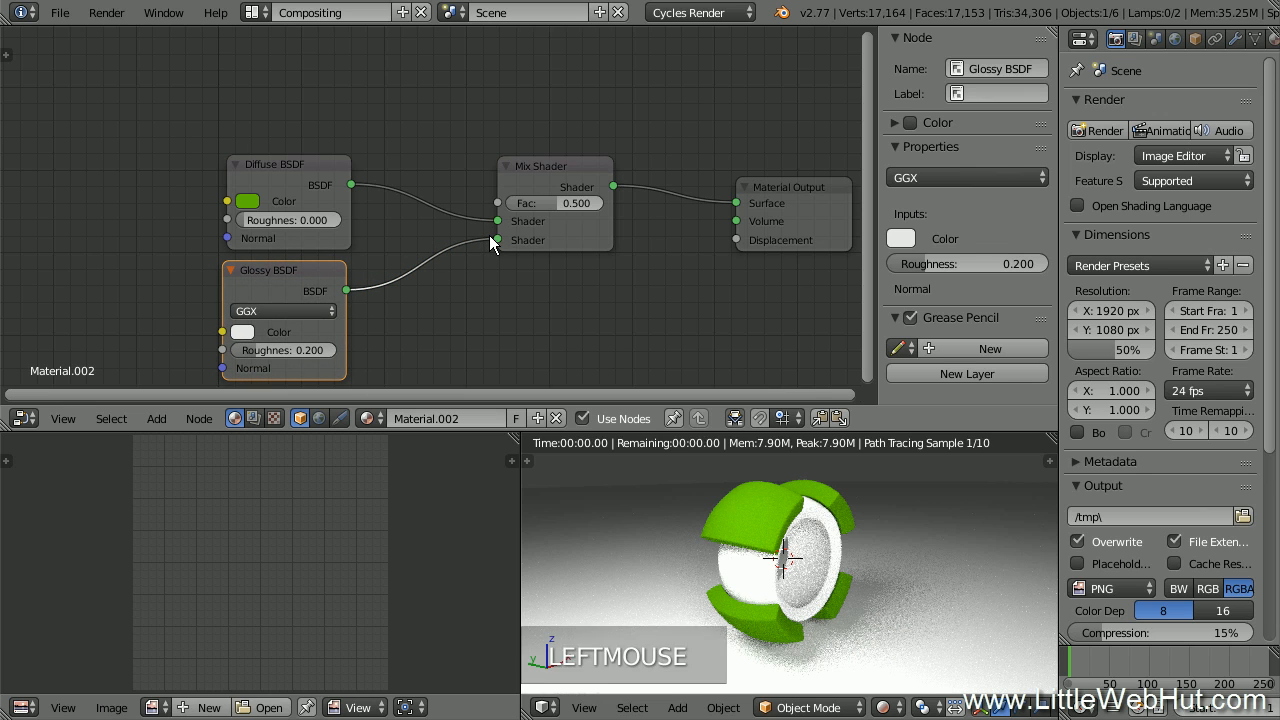
# Set the Glossy BSDF's roughness to 0.02
pyautogui.click(296, 348)
pyautogui.press('BackSpace')
pyautogui.write('0')
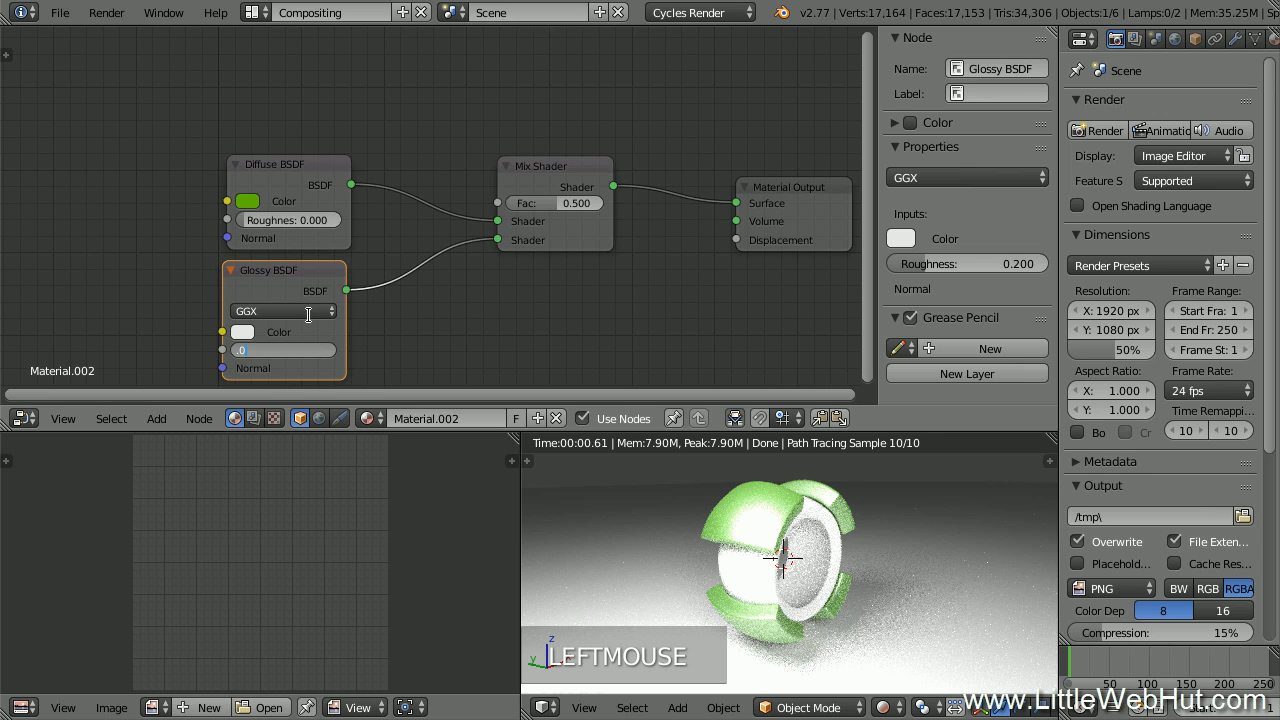
pyautogui.write('2')
pyautogui.click(310, 315)
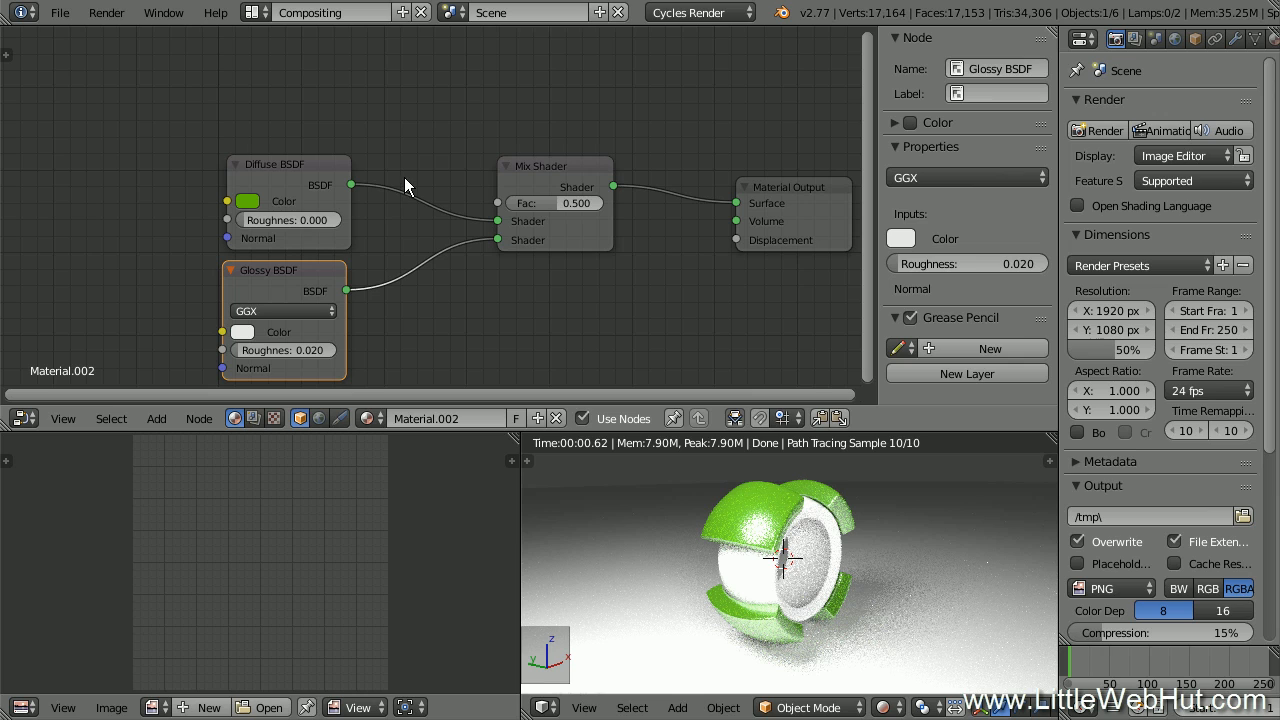
# Add a Layer Weight node above the Diffuse BSDF and connect its Facing output to the Mix Shader's Fac input
pyautogui.hotkey('shift', 'a')
pyautogui.moveTo(415, 139)
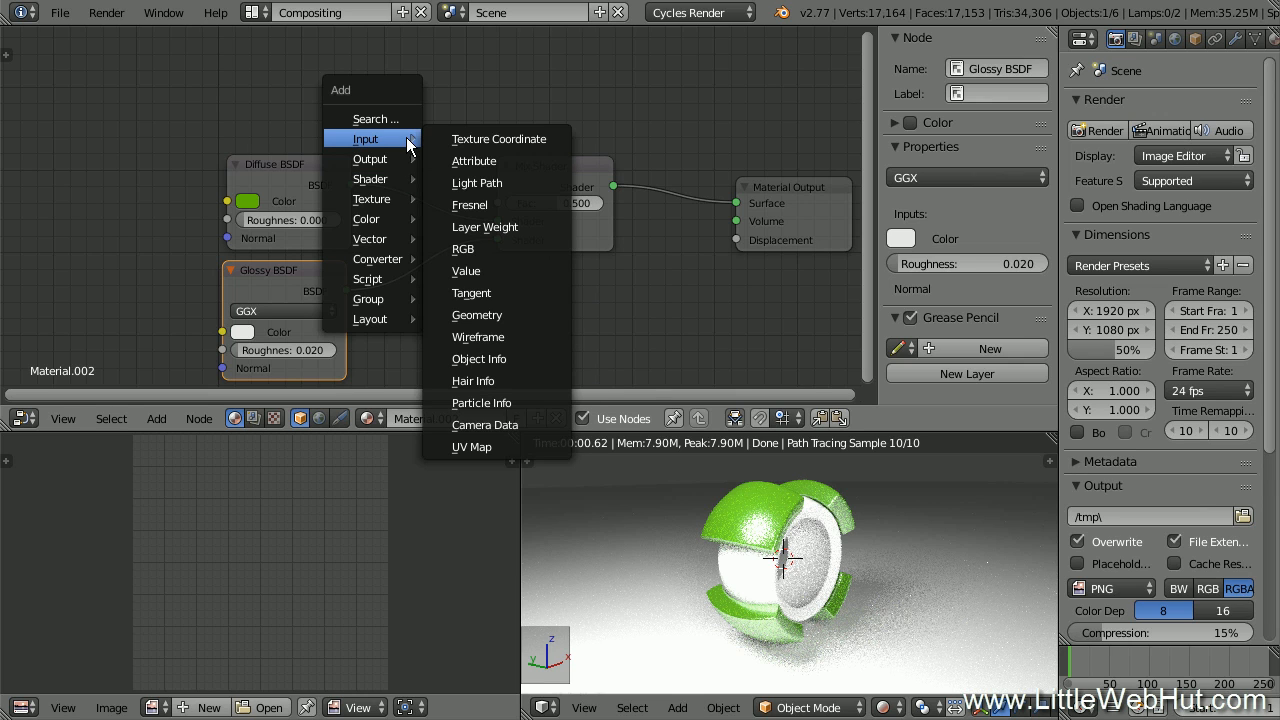
pyautogui.click(531, 225)
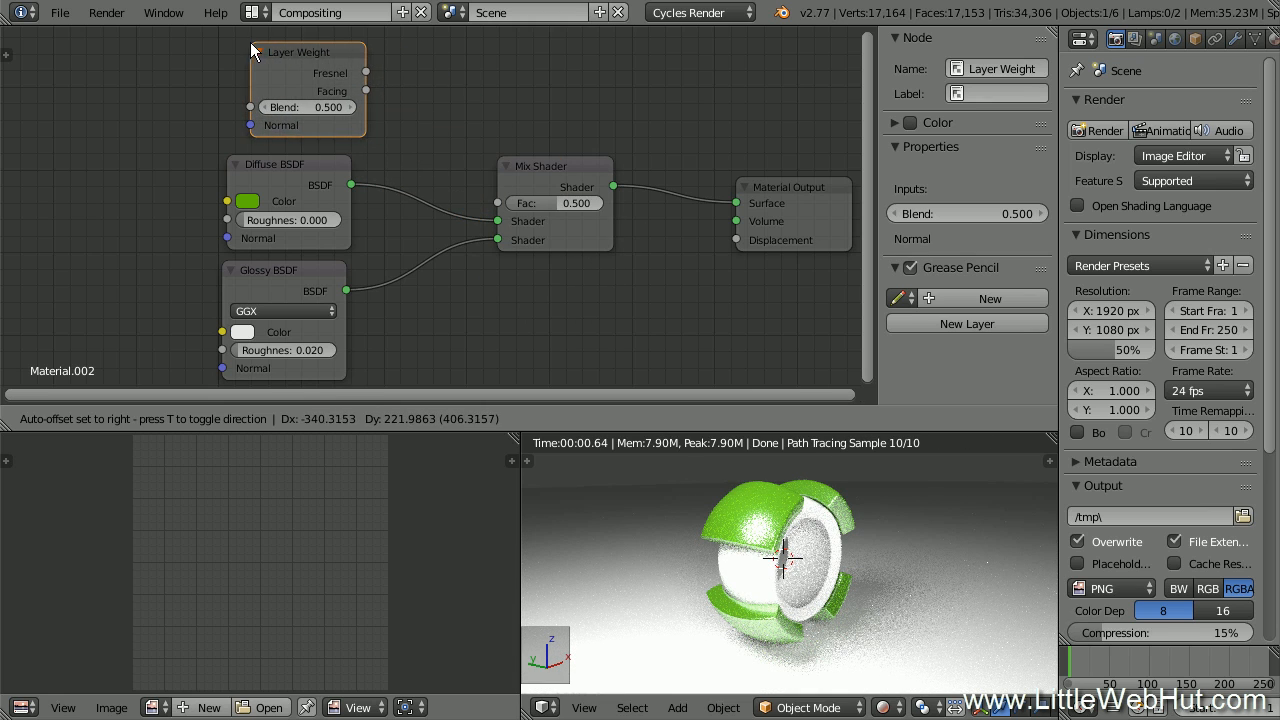
pyautogui.click(228, 41)
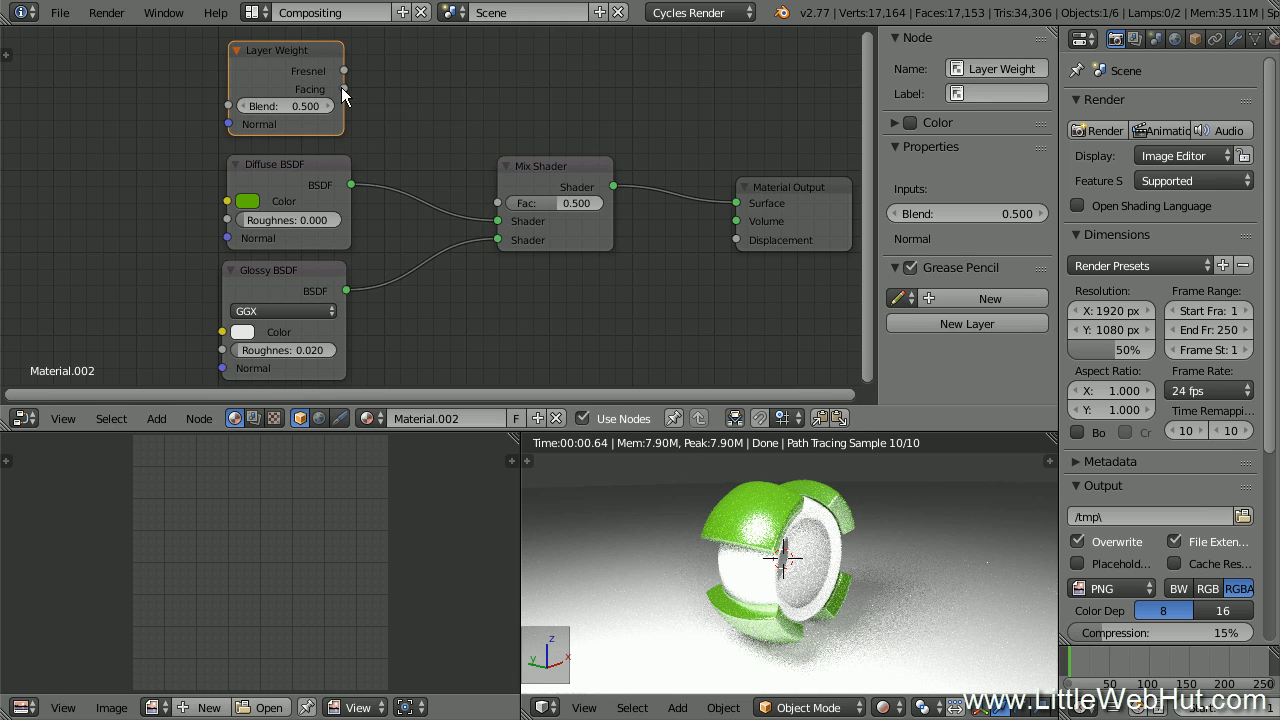
pyautogui.moveTo(343, 89); pyautogui.dragTo(496, 204)
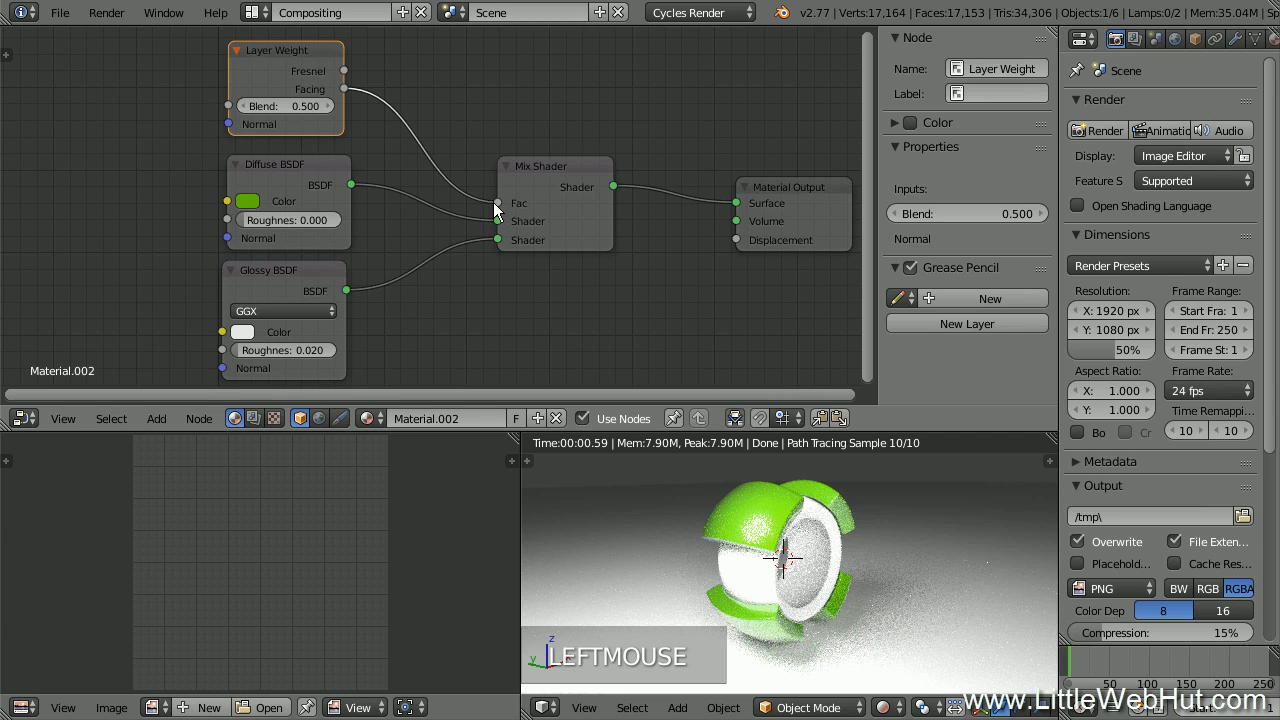
# Set the Layer Weight node's Blend to 0.15
pyautogui.click(306, 106)
pyautogui.write('.15')
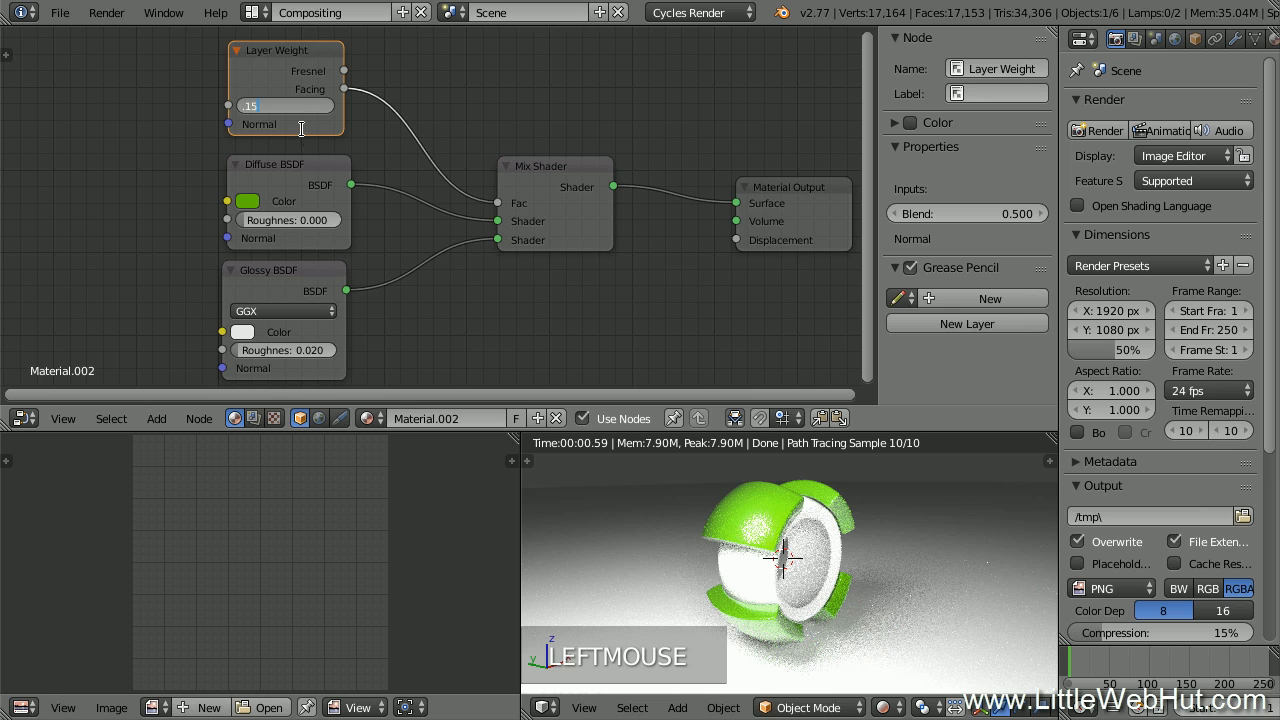
pyautogui.click(302, 128)
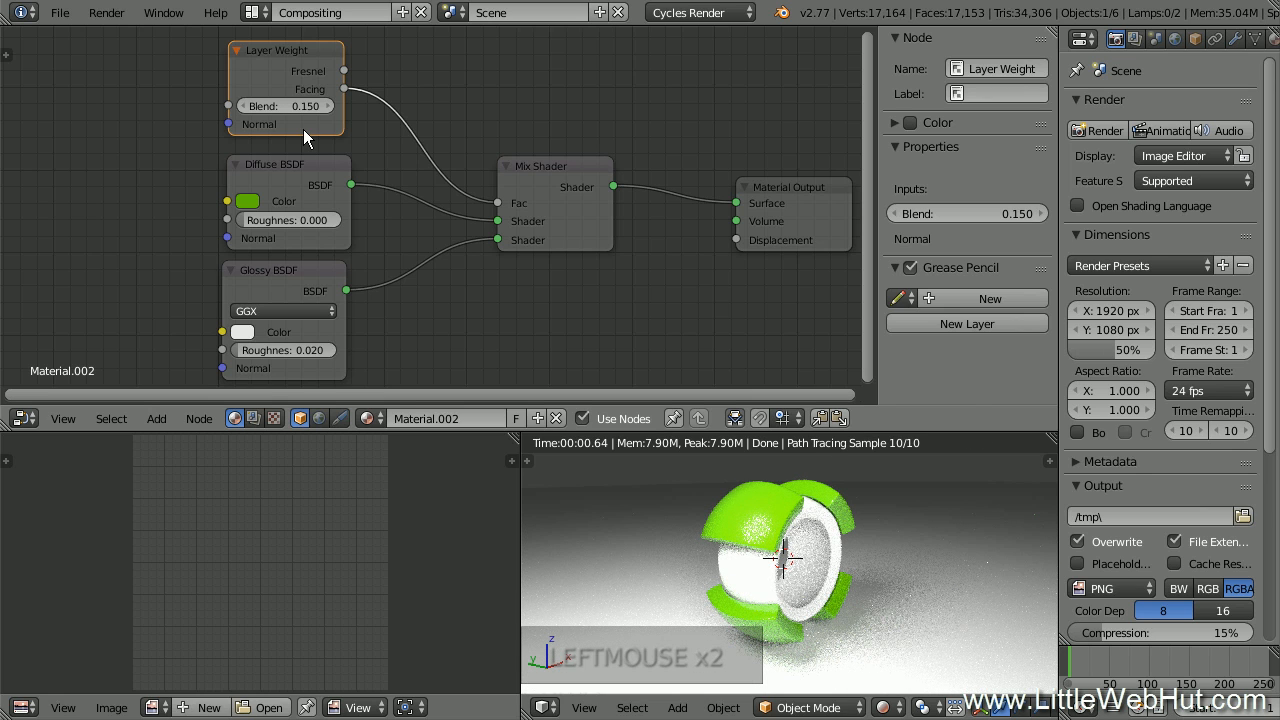
# Select the central ring, assign Material.002 to it, and make that material a single-user copy
pyautogui.rightClick(826, 563)
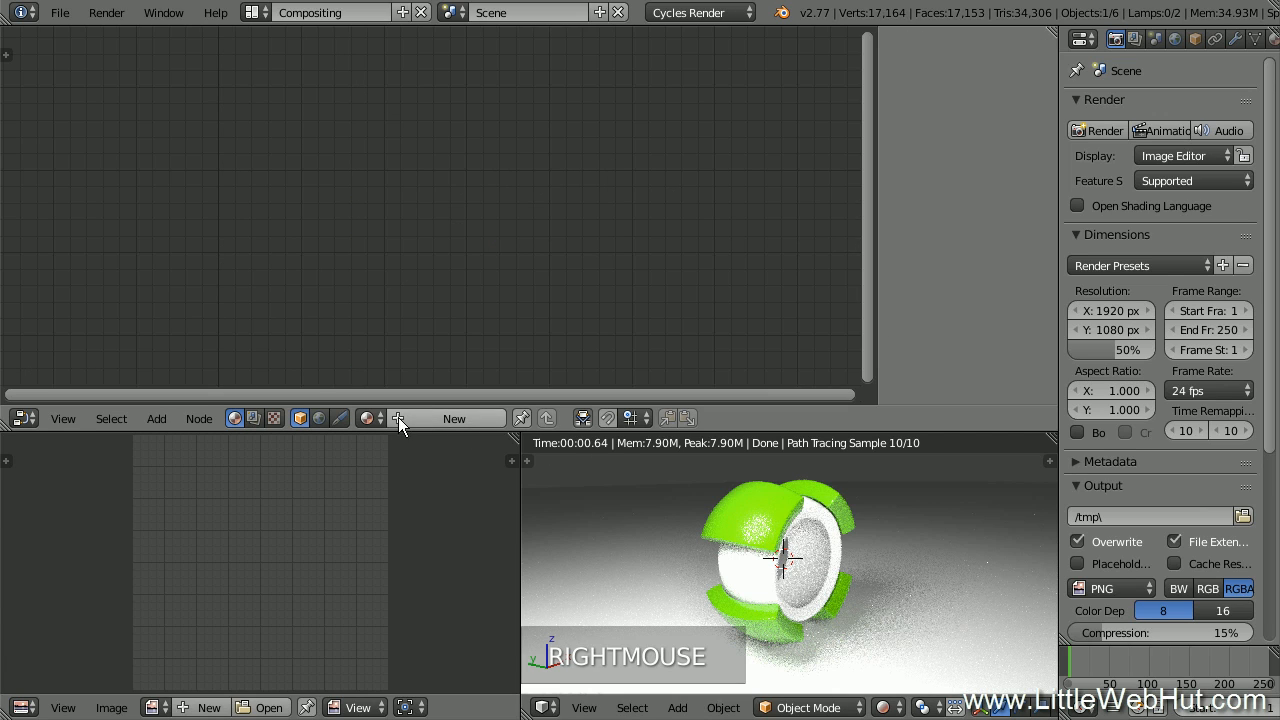
pyautogui.click(368, 418)
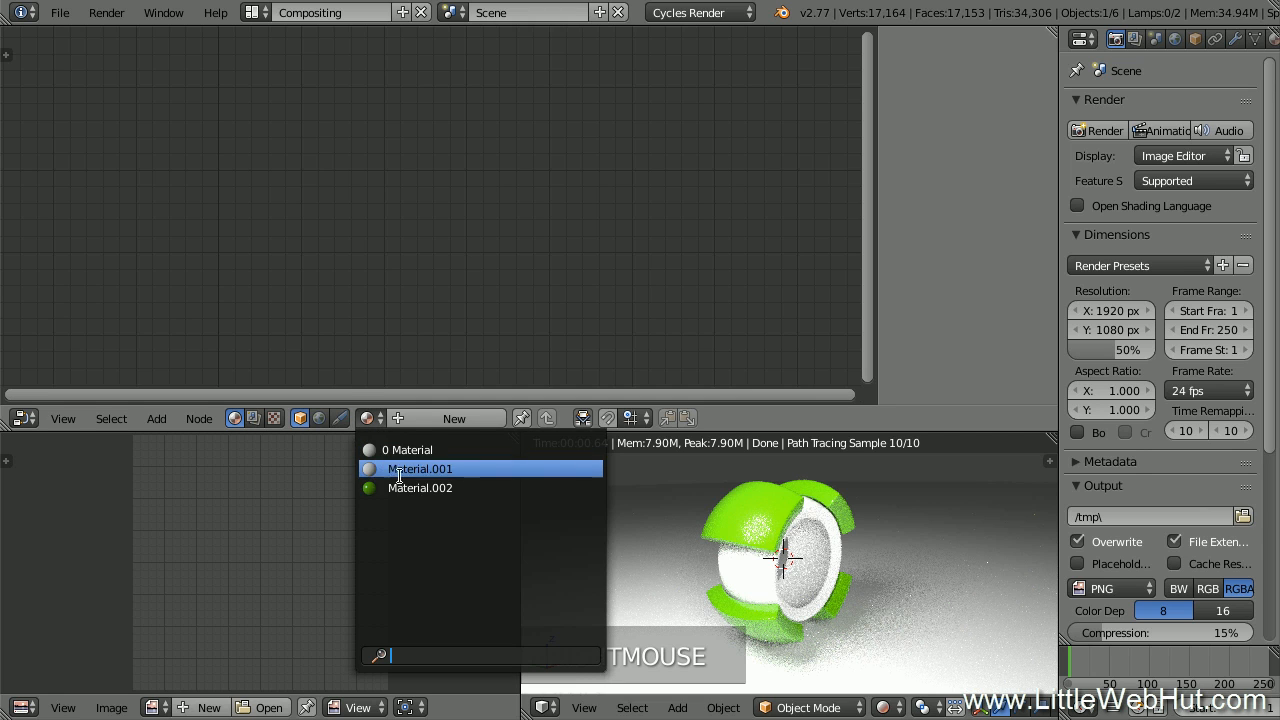
pyautogui.click(465, 488)
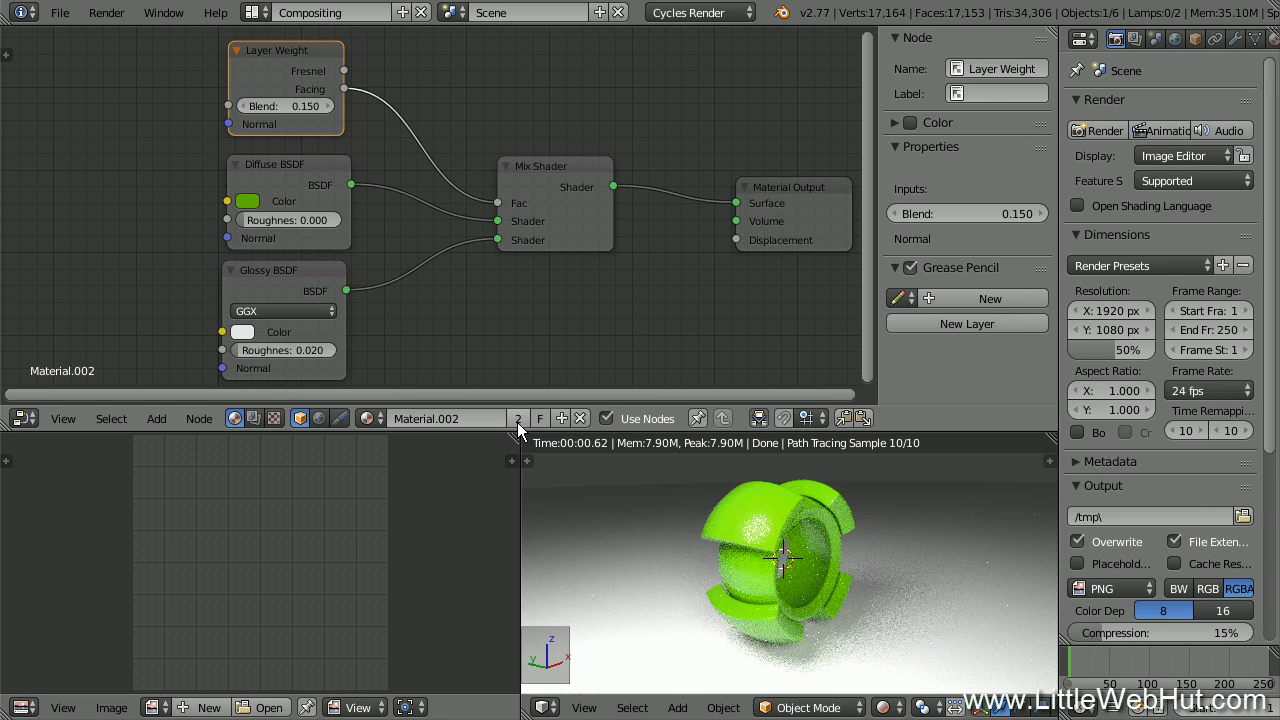
pyautogui.click(519, 419)
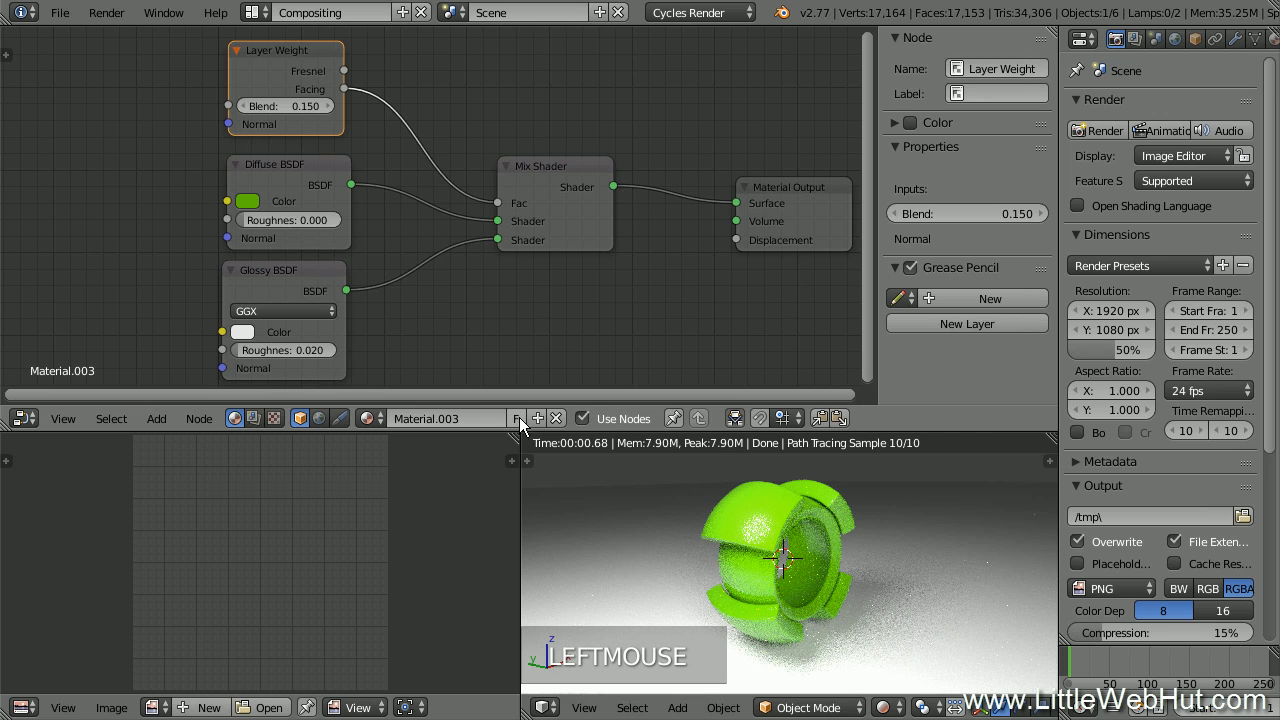
# Set the Diffuse BSDF color of the ring's material to hex ffe000
pyautogui.click(248, 201)
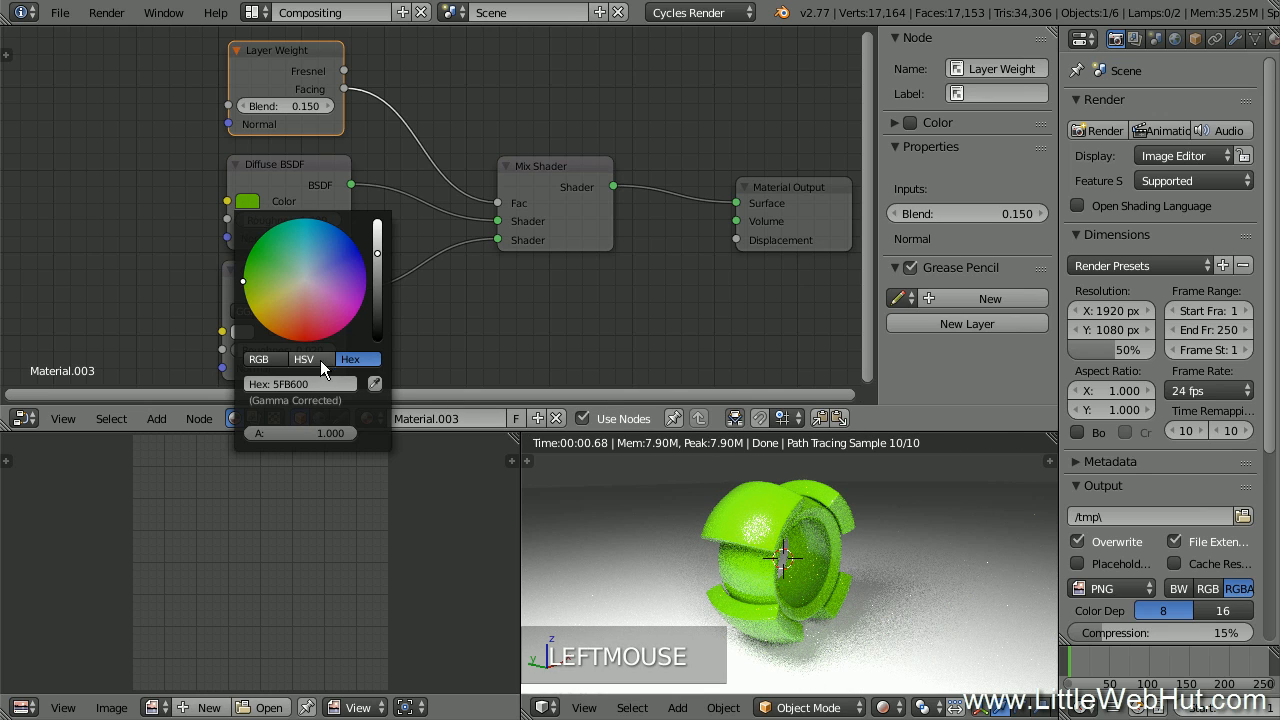
pyautogui.click(300, 384)
pyautogui.press('BackSpace')
pyautogui.write('ffe000')
pyautogui.press('Return')
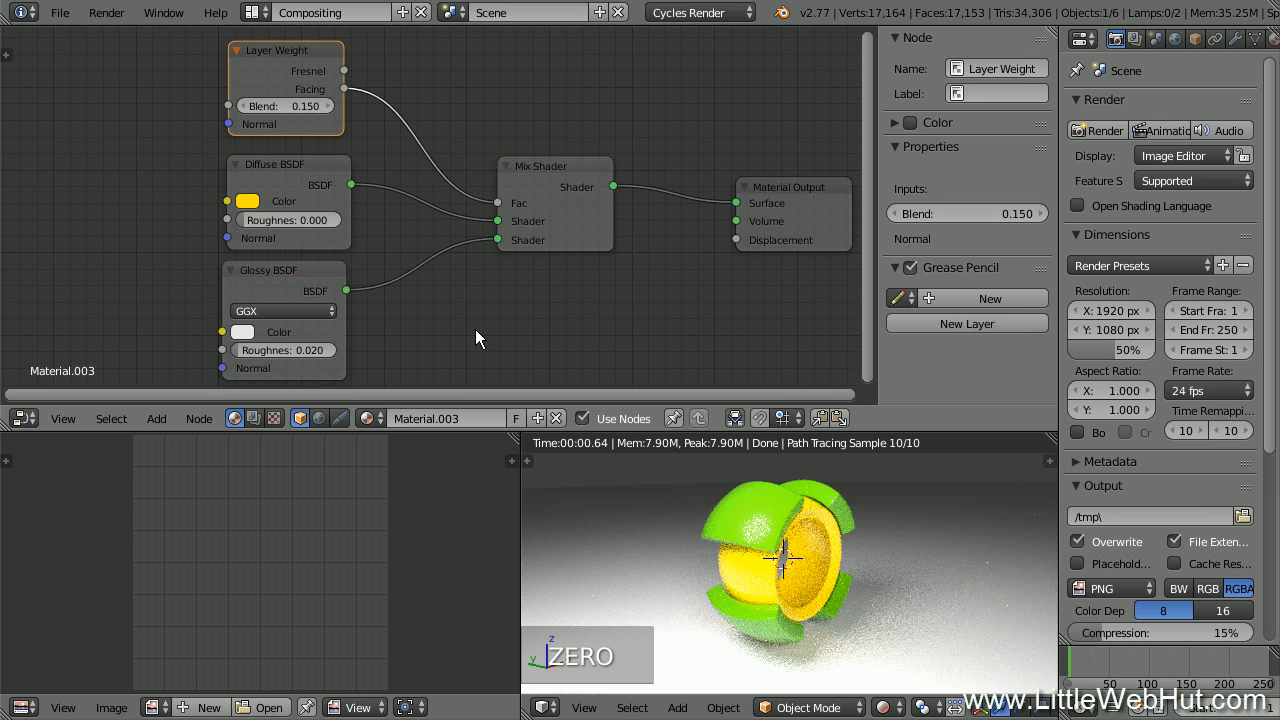
# Switch to the Default screen layout and snap the 3D cursor to the scene center
pyautogui.click(262, 14)
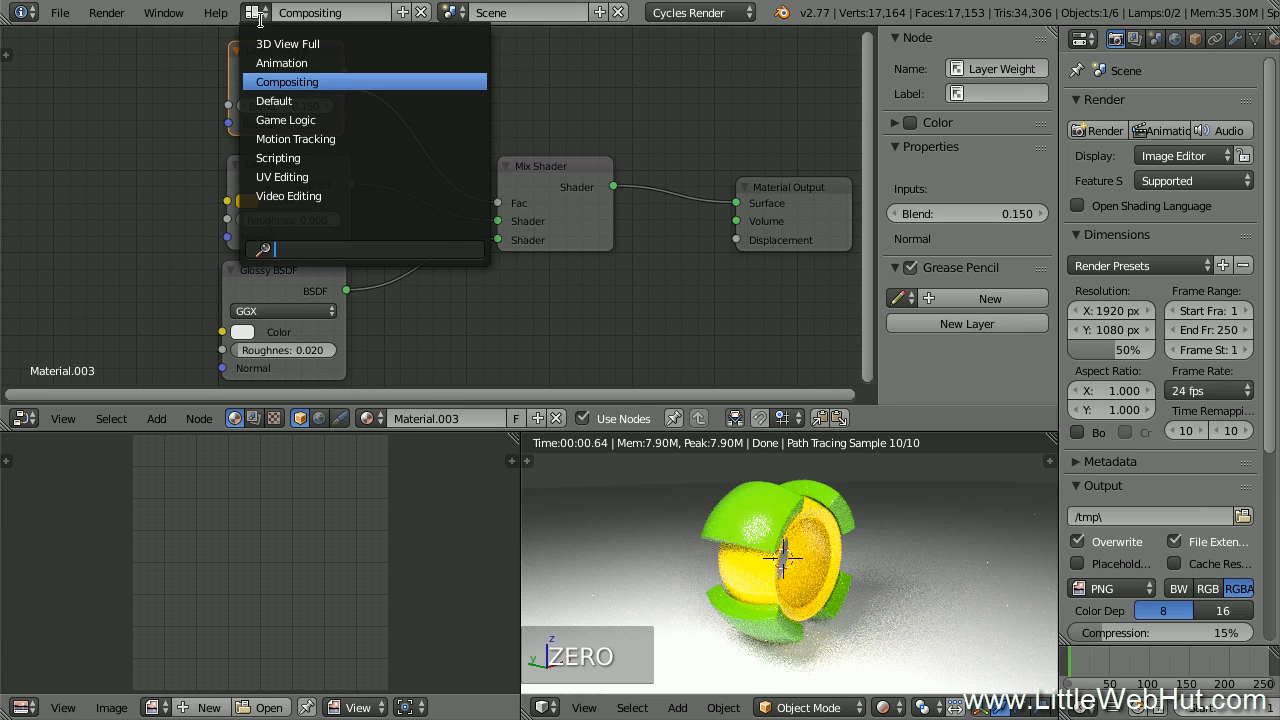
pyautogui.click(319, 102)
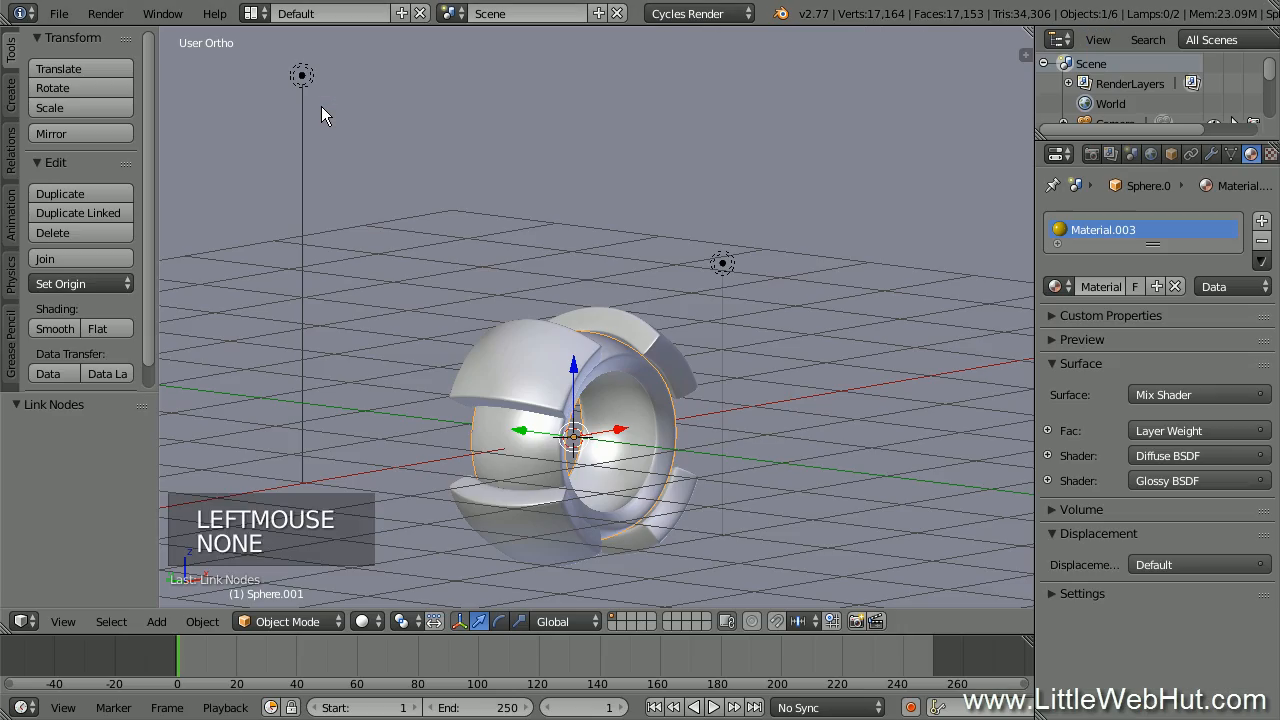
pyautogui.moveTo(839, 421); pyautogui.dragTo(717, 432, button='middle')
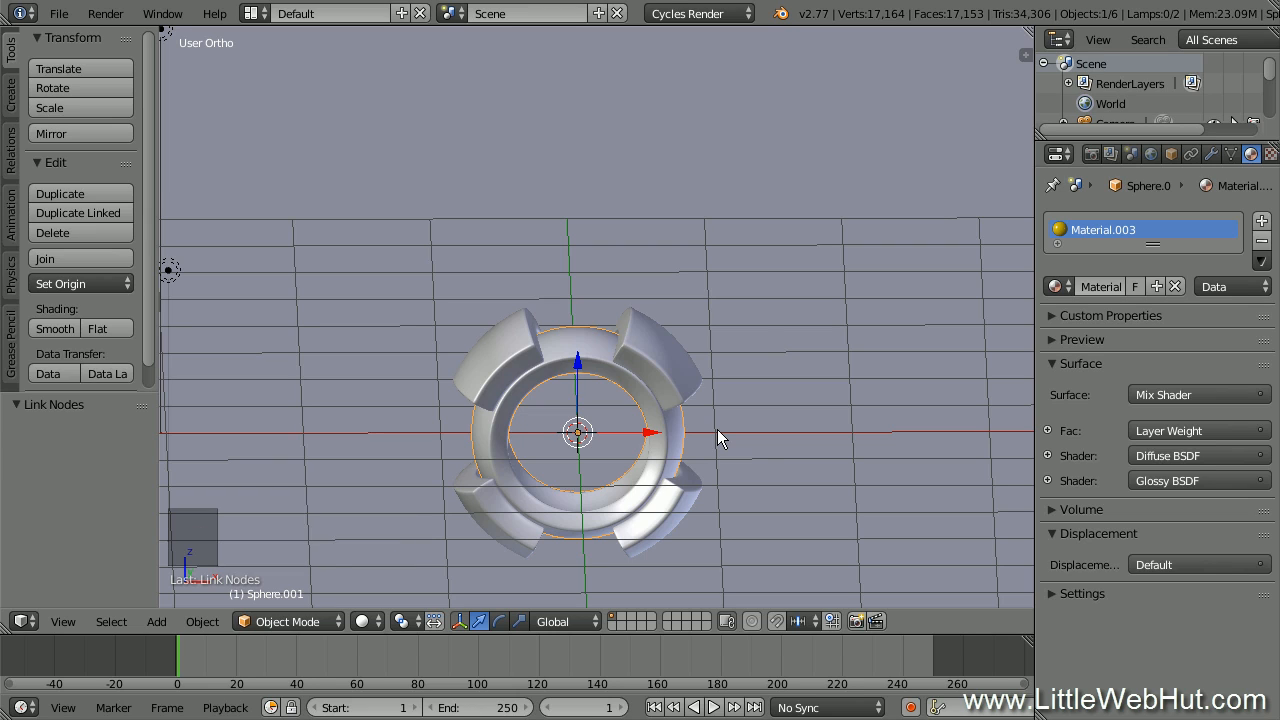
pyautogui.hotkey('shift', 's')
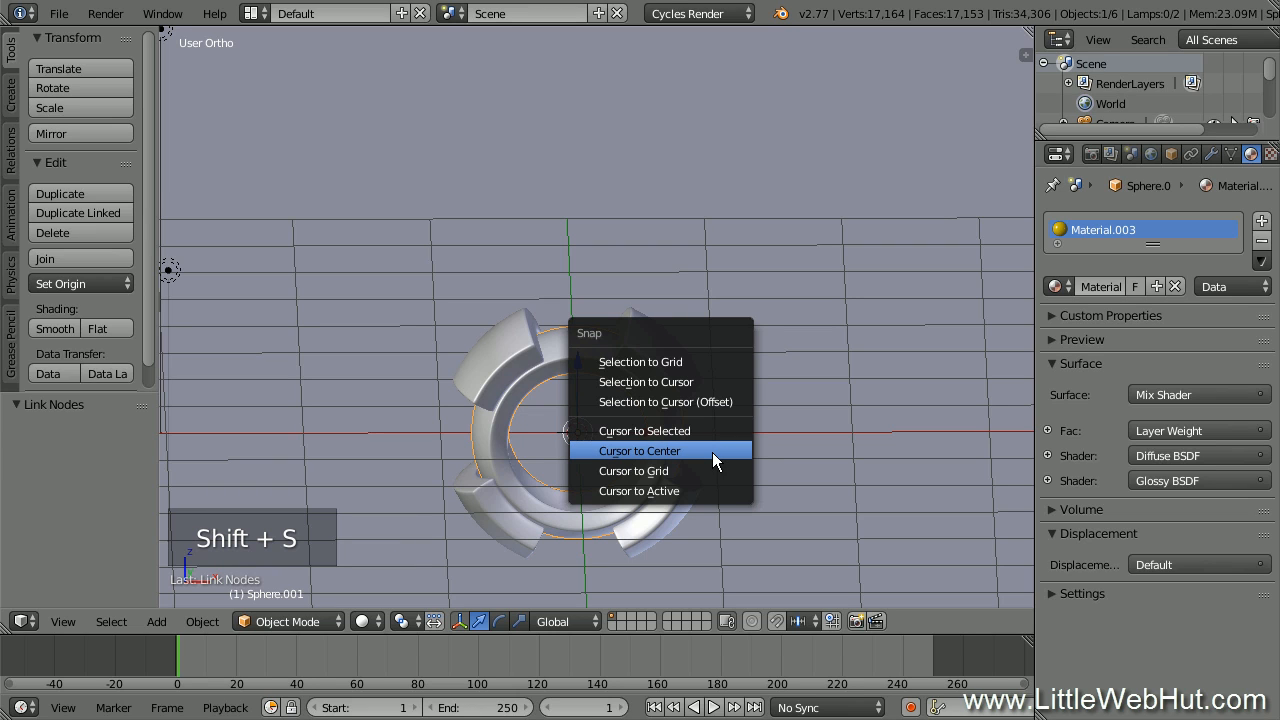
pyautogui.click(712, 452)
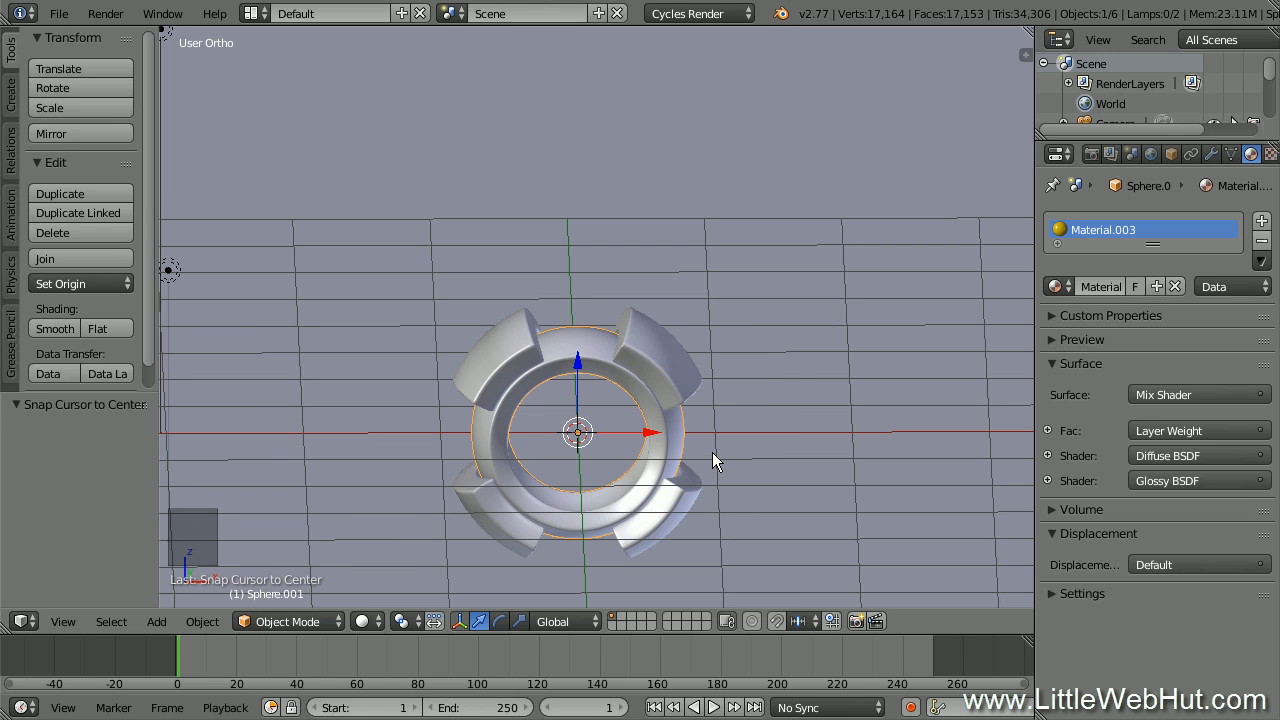
# Add a text object at the 3D cursor and rotate it 90° about the X axis
pyautogui.hotkey('shift', 'a')
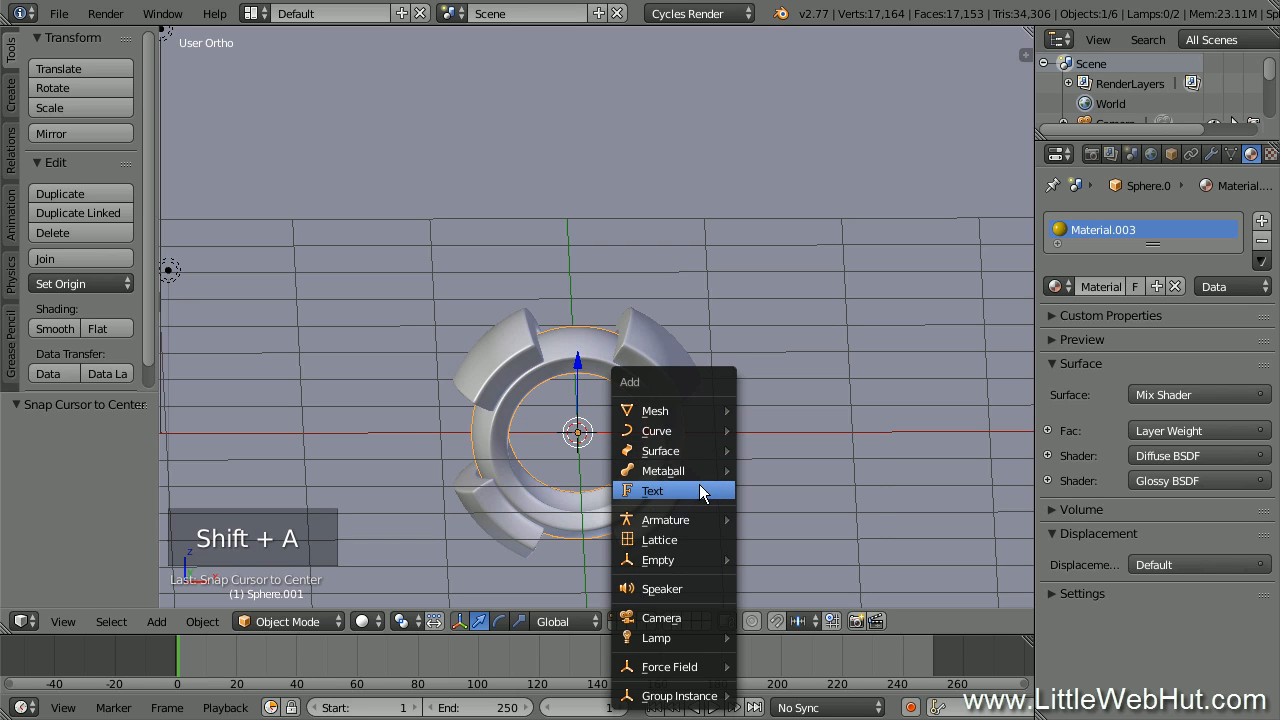
pyautogui.click(700, 491)
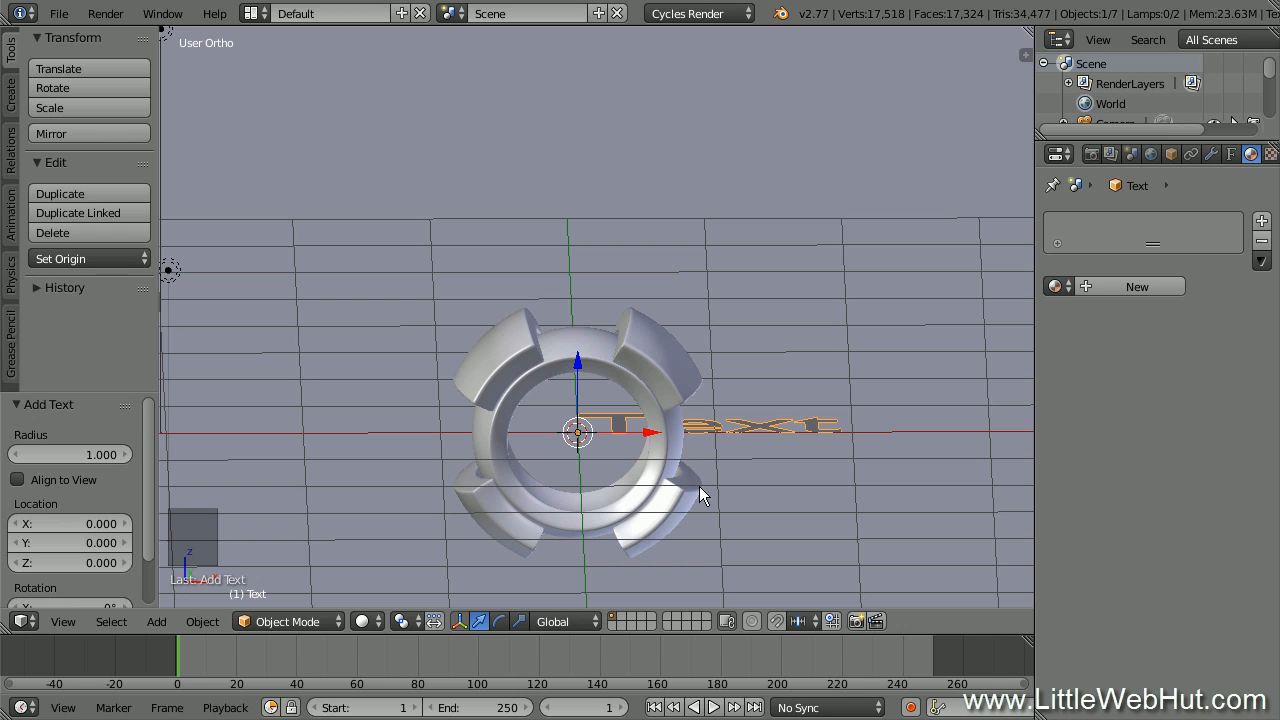
pyautogui.press('r')
pyautogui.write('x')
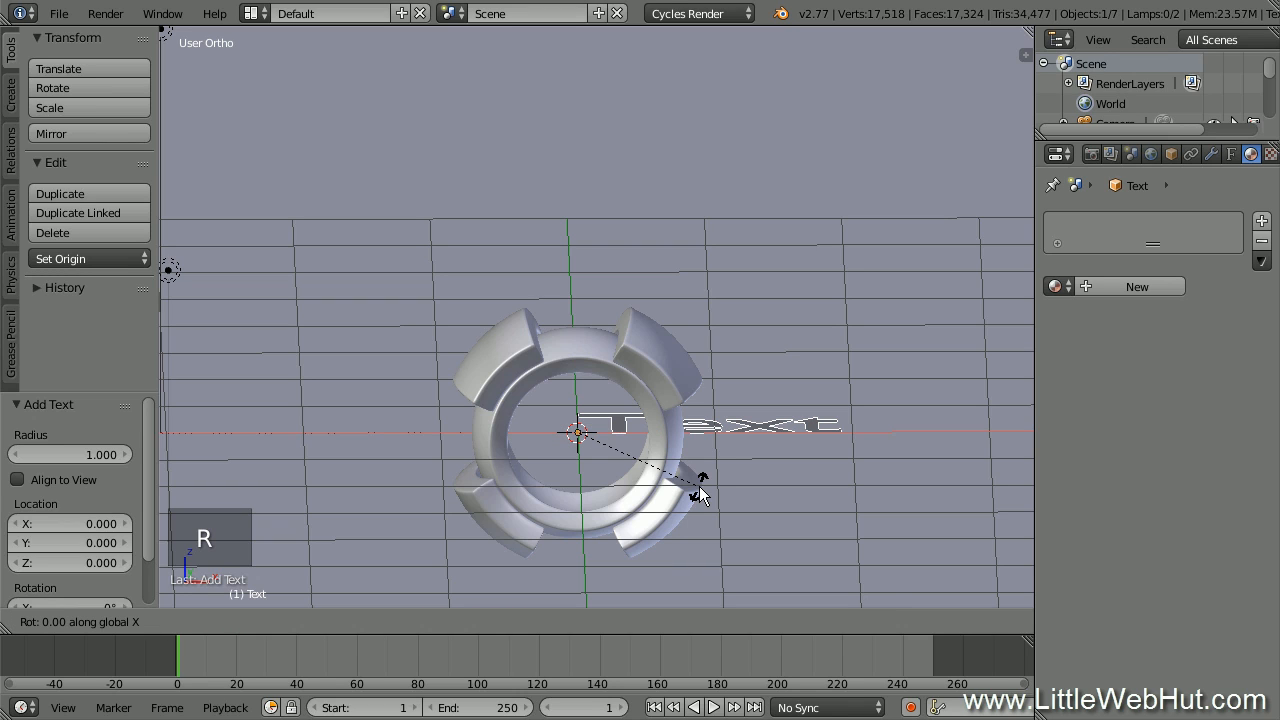
pyautogui.write('90')
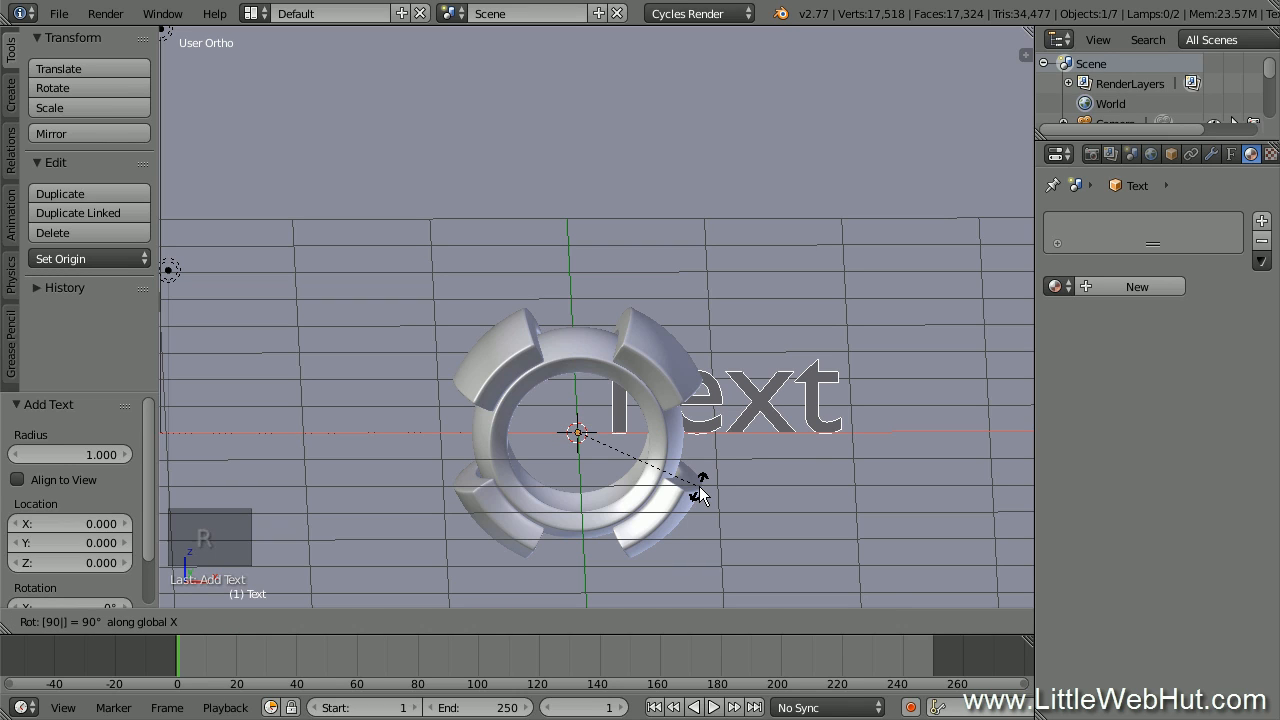
pyautogui.press('Return')
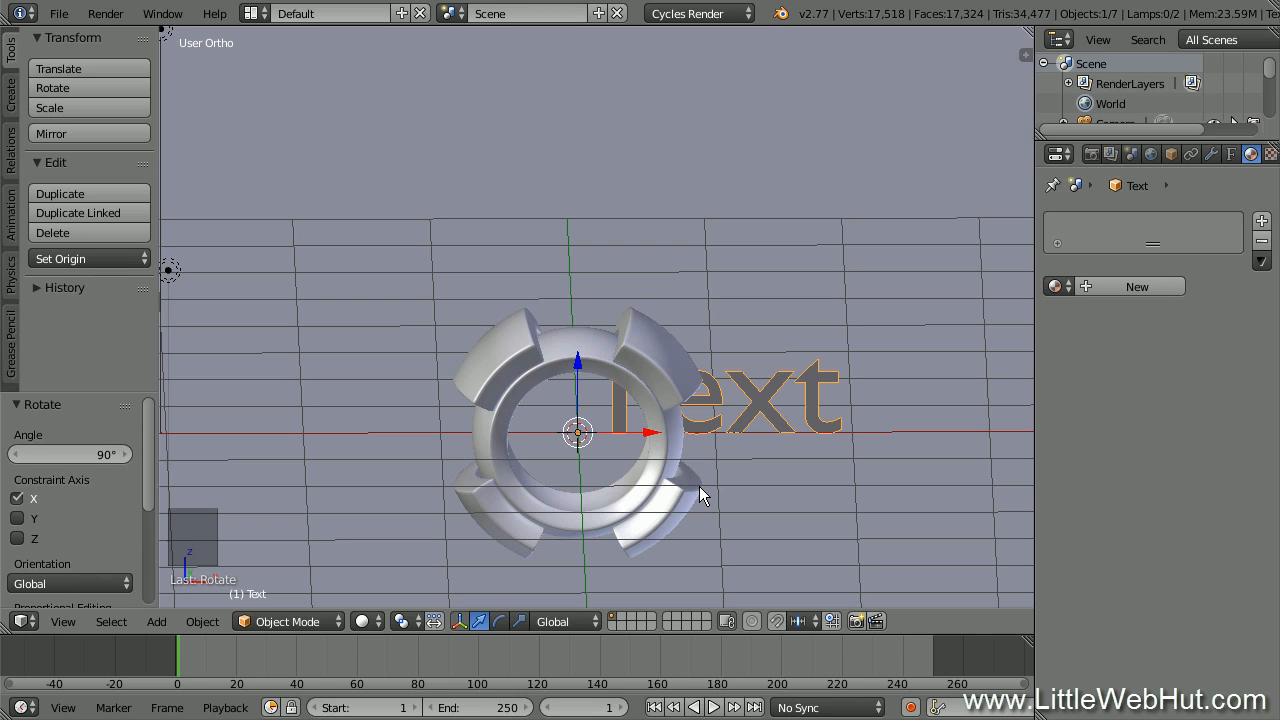
# Rotate the text object -90° about the global Z axis
pyautogui.press('r')
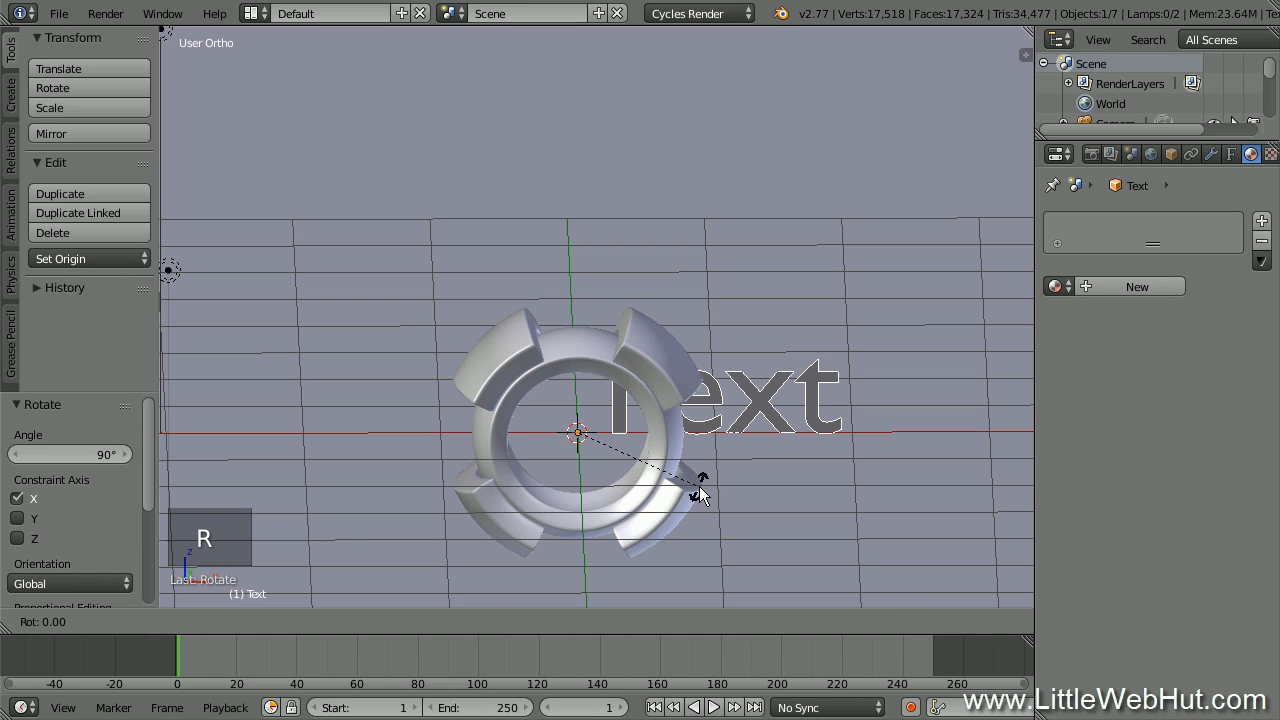
pyautogui.write('z-90')
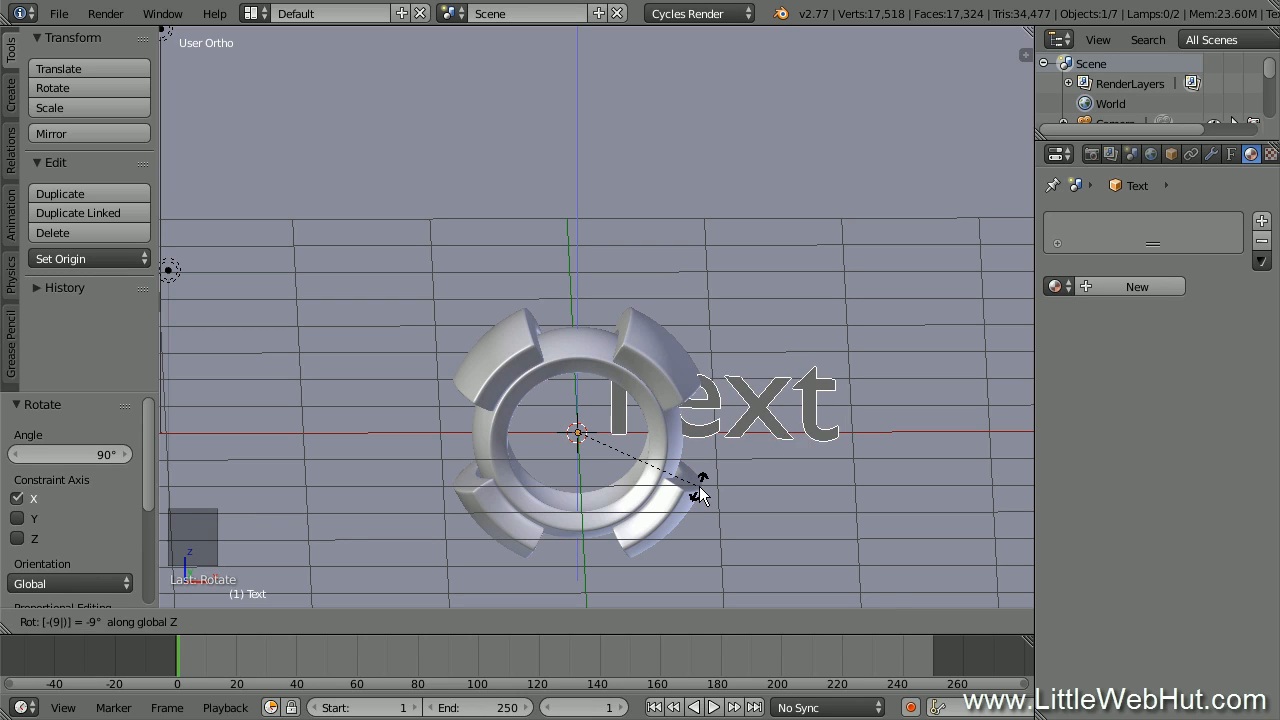
pyautogui.press('Return')
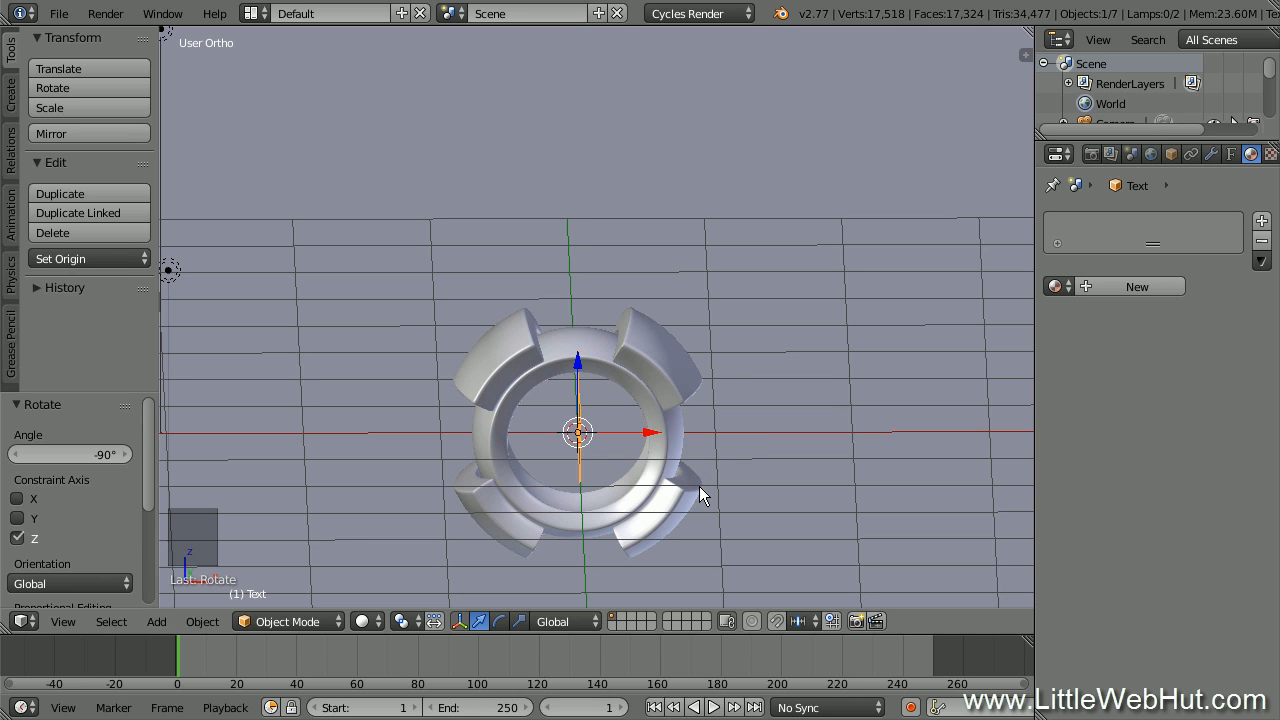
# Move the text object -1 along the Y axis and -1.07 along the Z axis
pyautogui.moveTo(606, 440); pyautogui.dragTo(703, 444, button='middle')
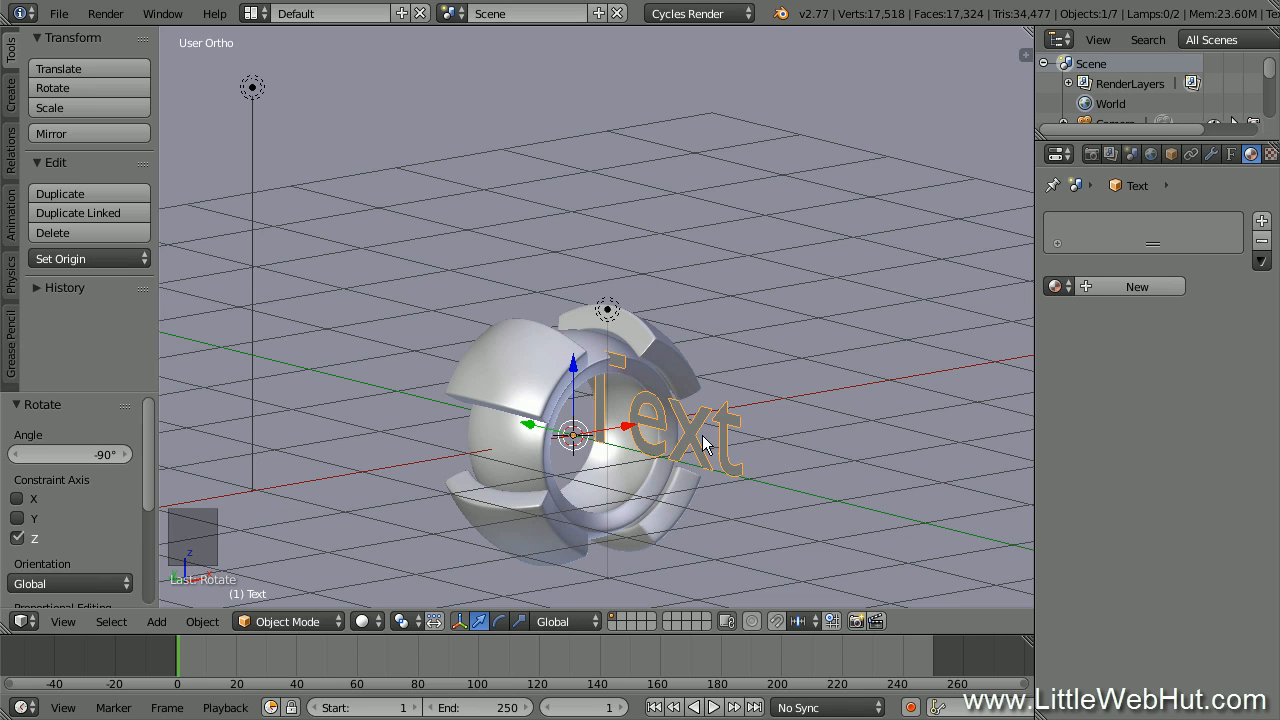
pyautogui.press('g')
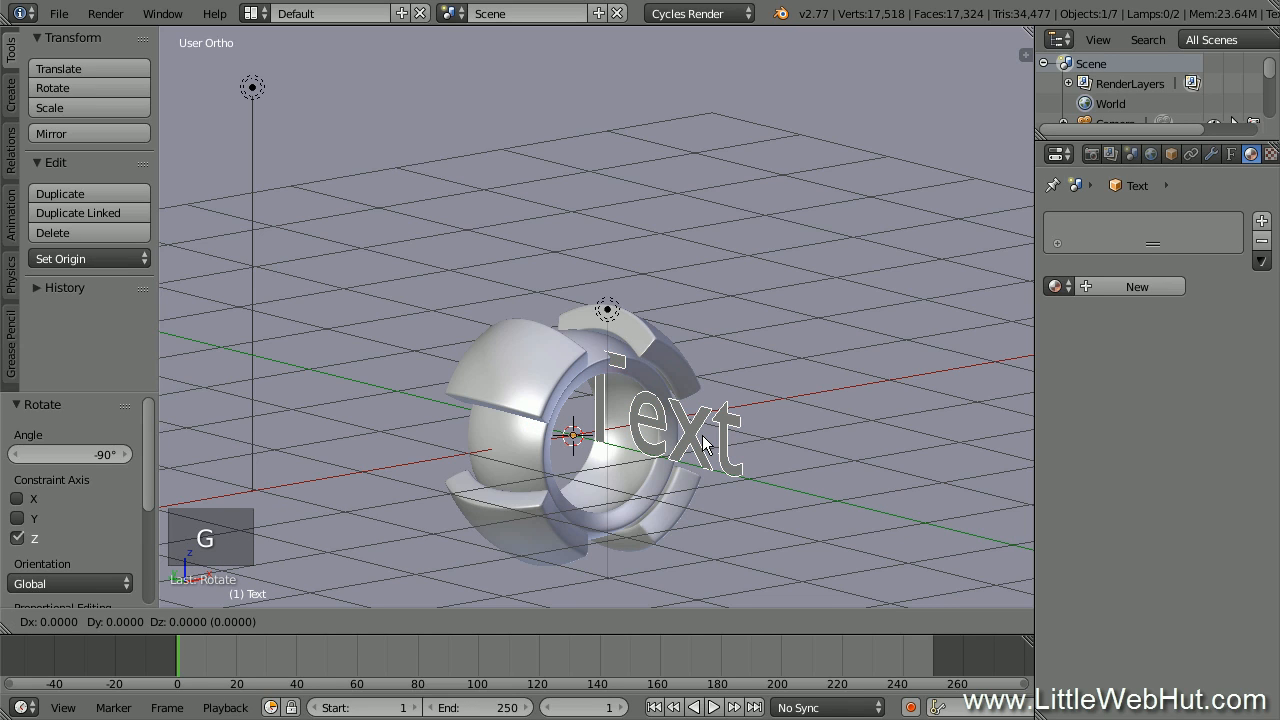
pyautogui.write('y')
pyautogui.write('-1')
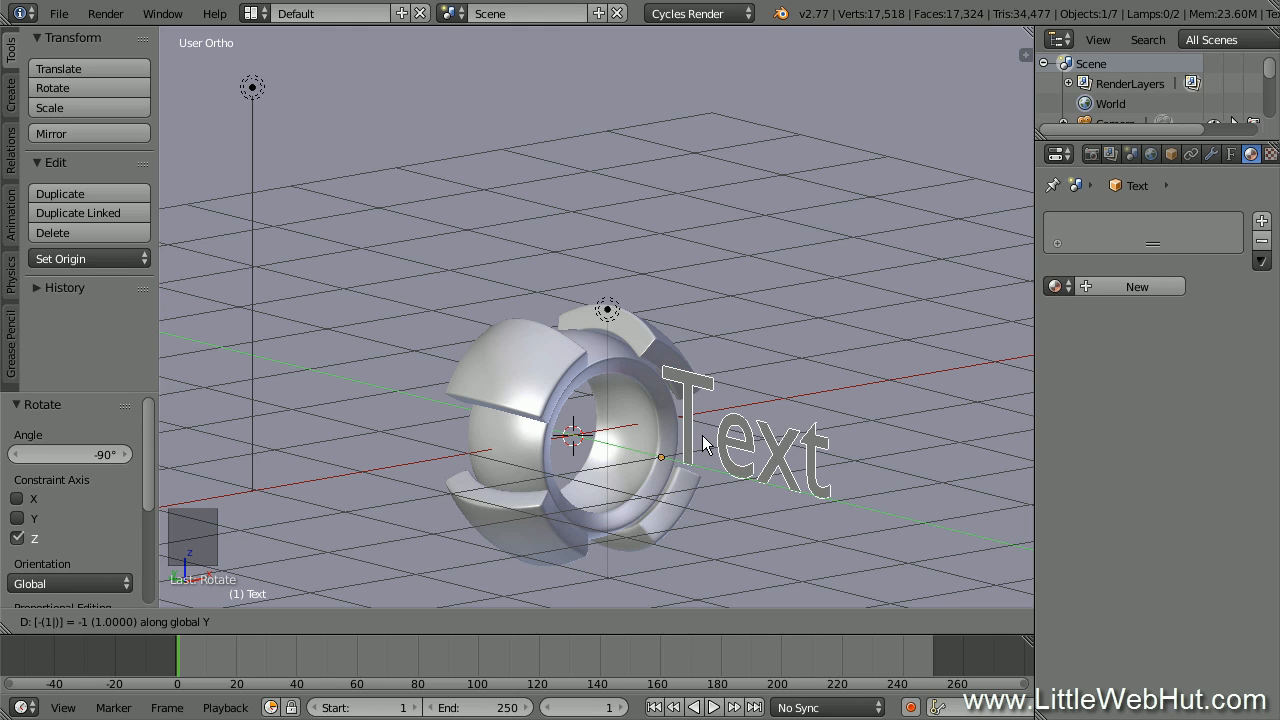
pyautogui.press('Return')
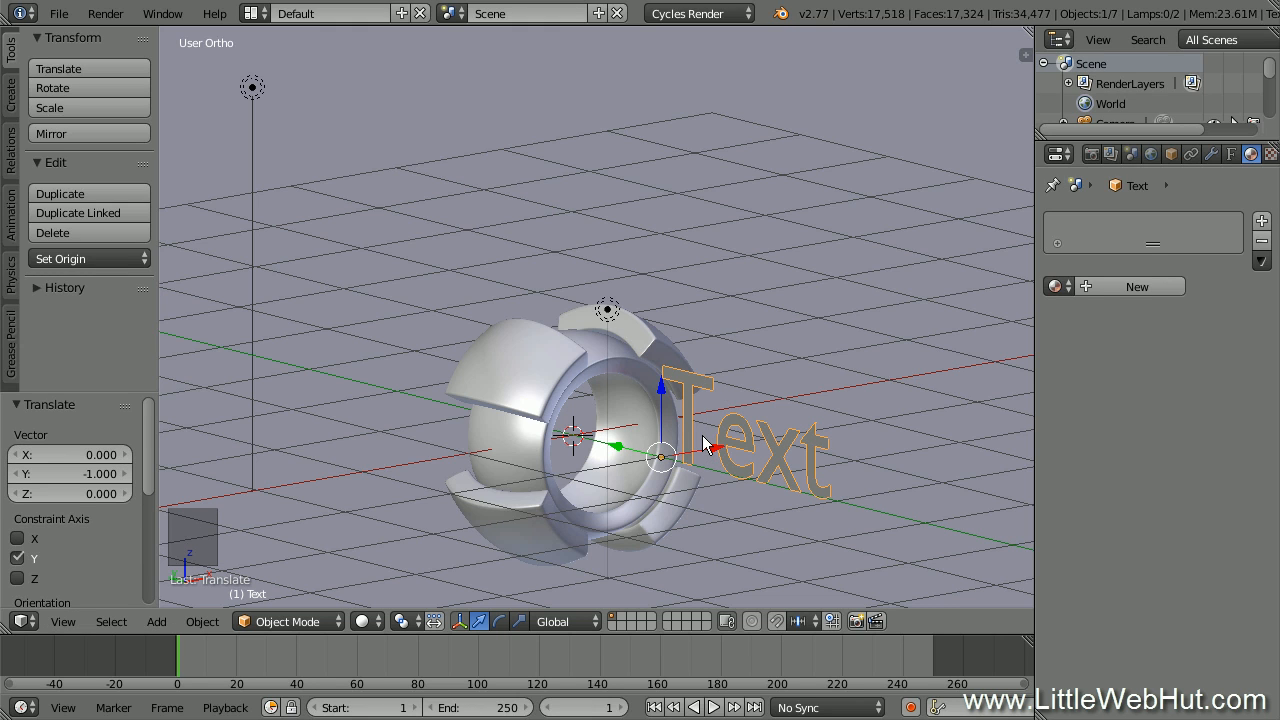
pyautogui.press('g')
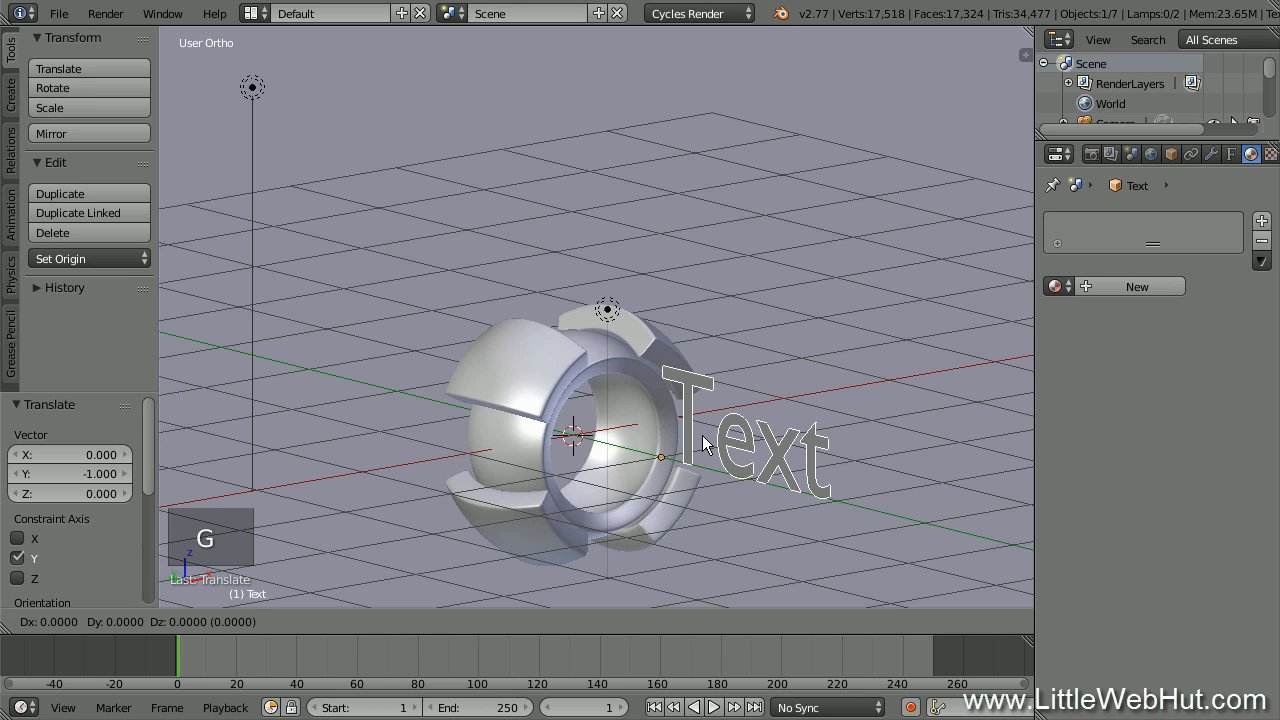
pyautogui.write('z')
pyautogui.write('-1.07')
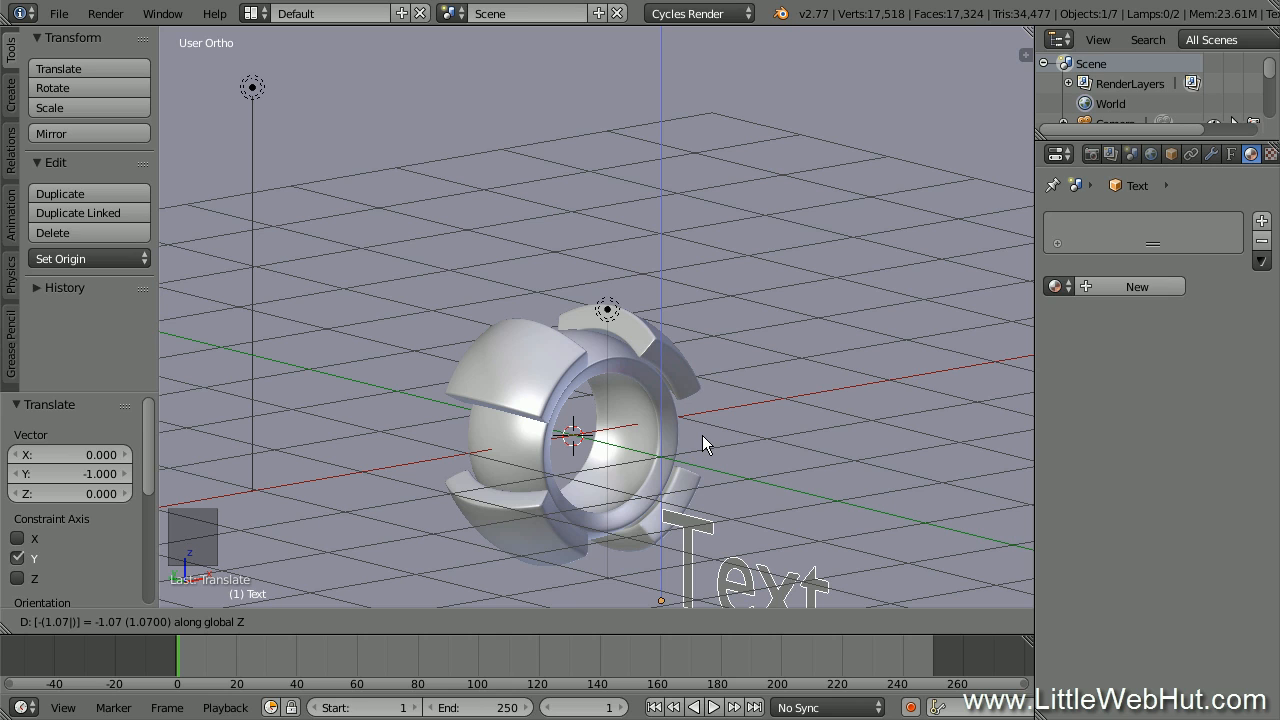
pyautogui.press('Return')
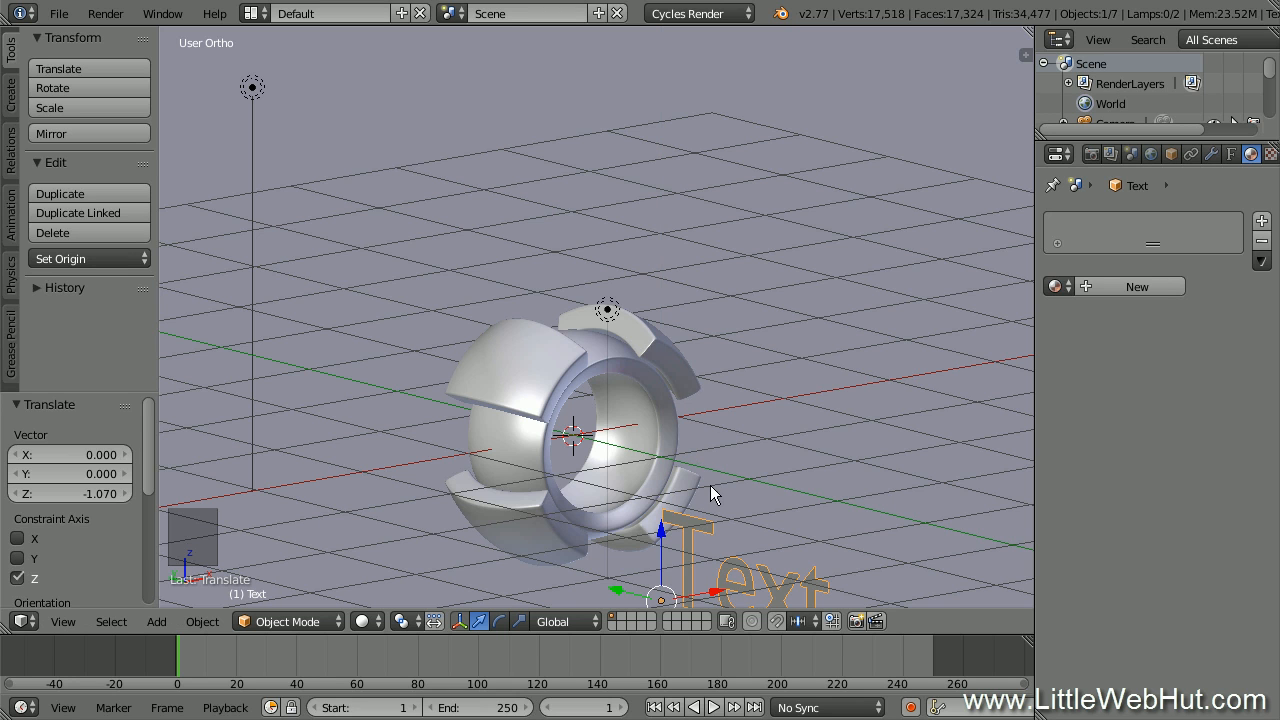
# Set the text object's geometry extrusion to 0.1
pyautogui.keyDown('shift'); pyautogui.moveTo(710, 485); pyautogui.dragTo(616, 259, button='middle'); pyautogui.keyUp('shift')
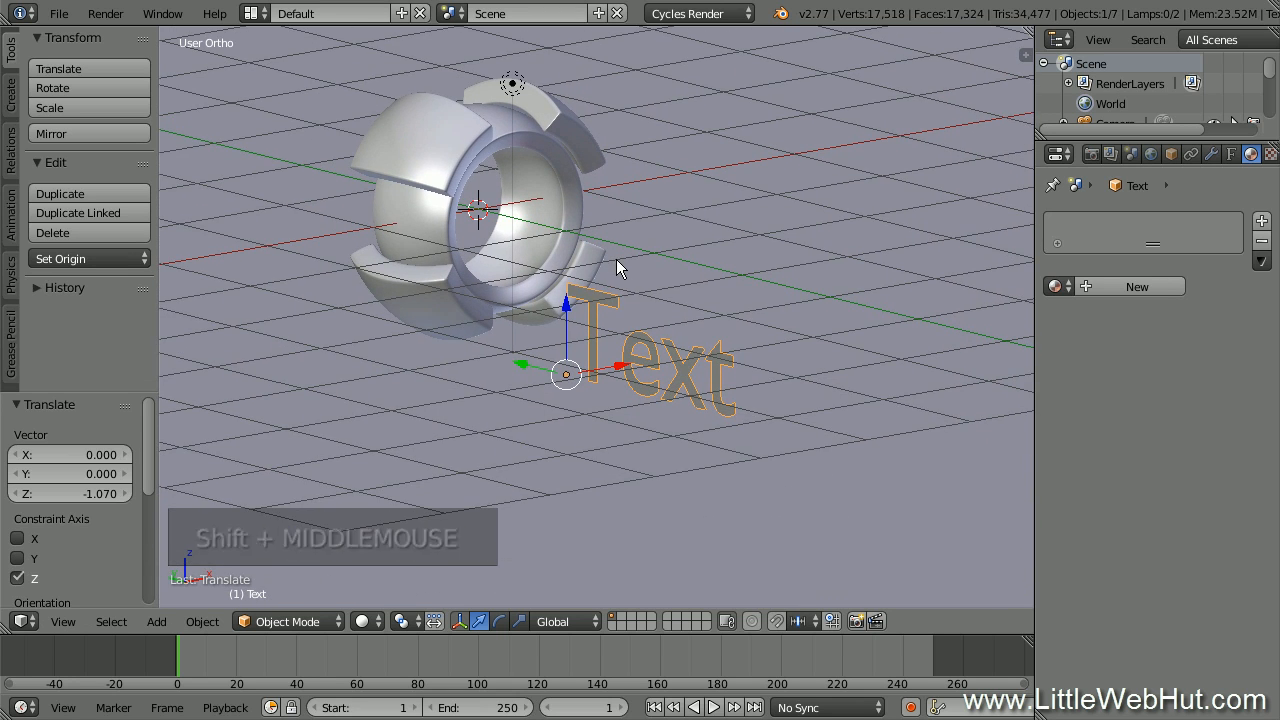
pyautogui.click(1231, 155)
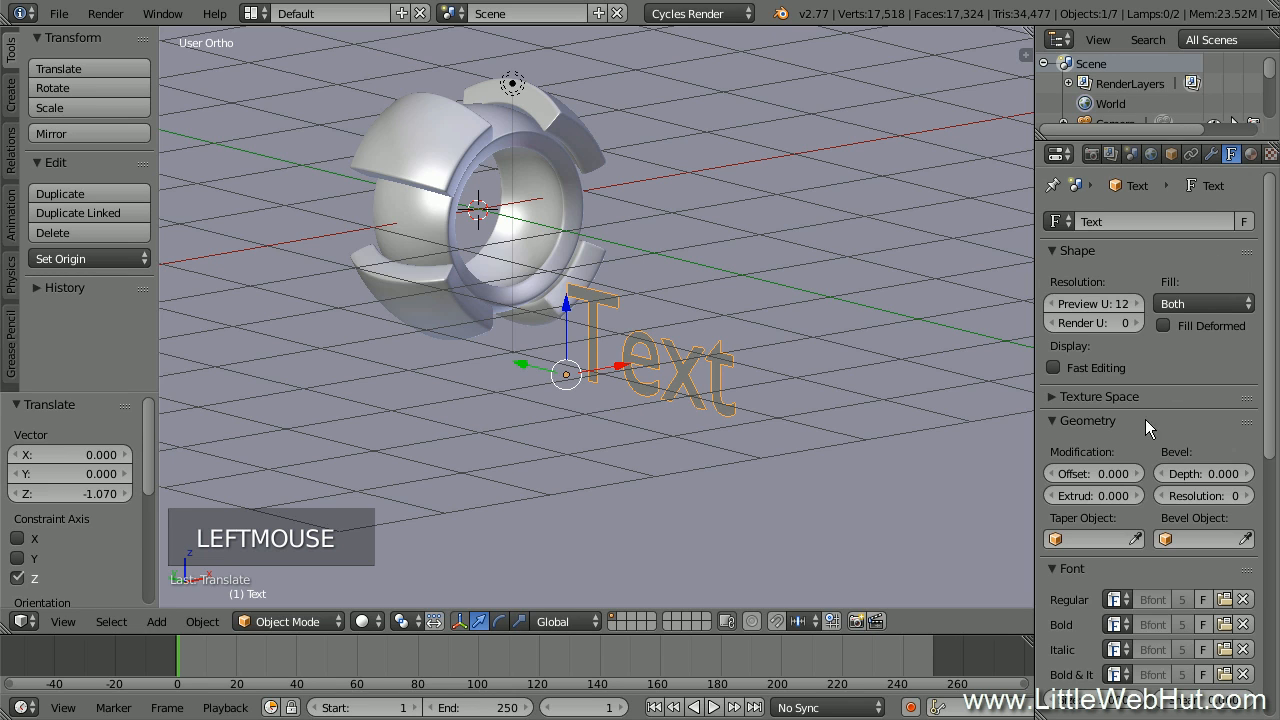
pyautogui.doubleClick(1094, 496)
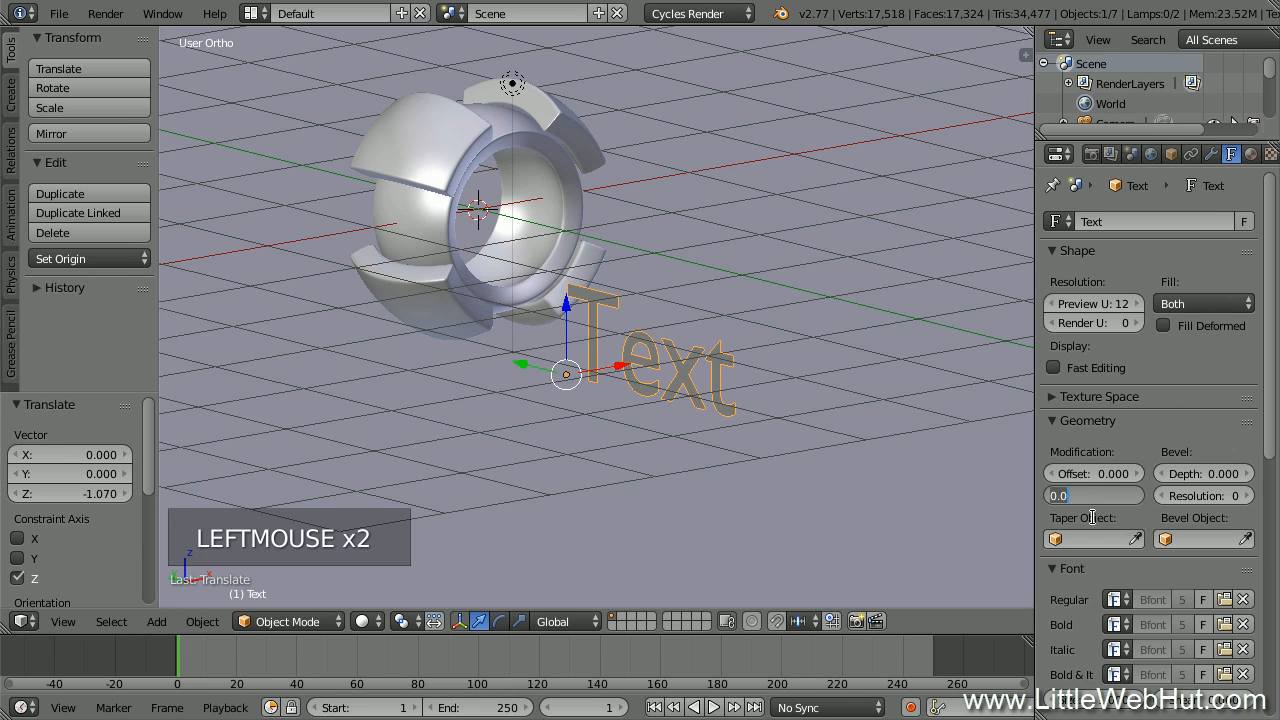
pyautogui.write('.1')
pyautogui.press('Return')
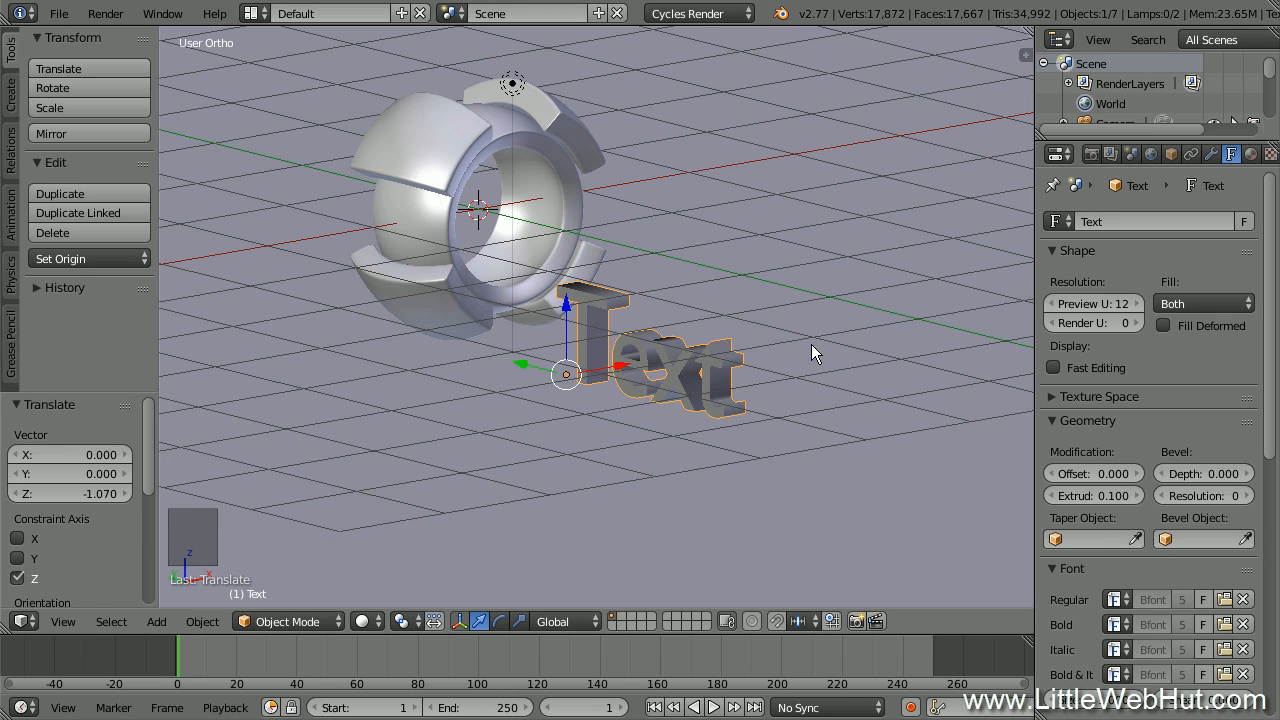
# Replace the text object's wording with "Blender" in Edit Mode and return to Object Mode
pyautogui.press('Tab')
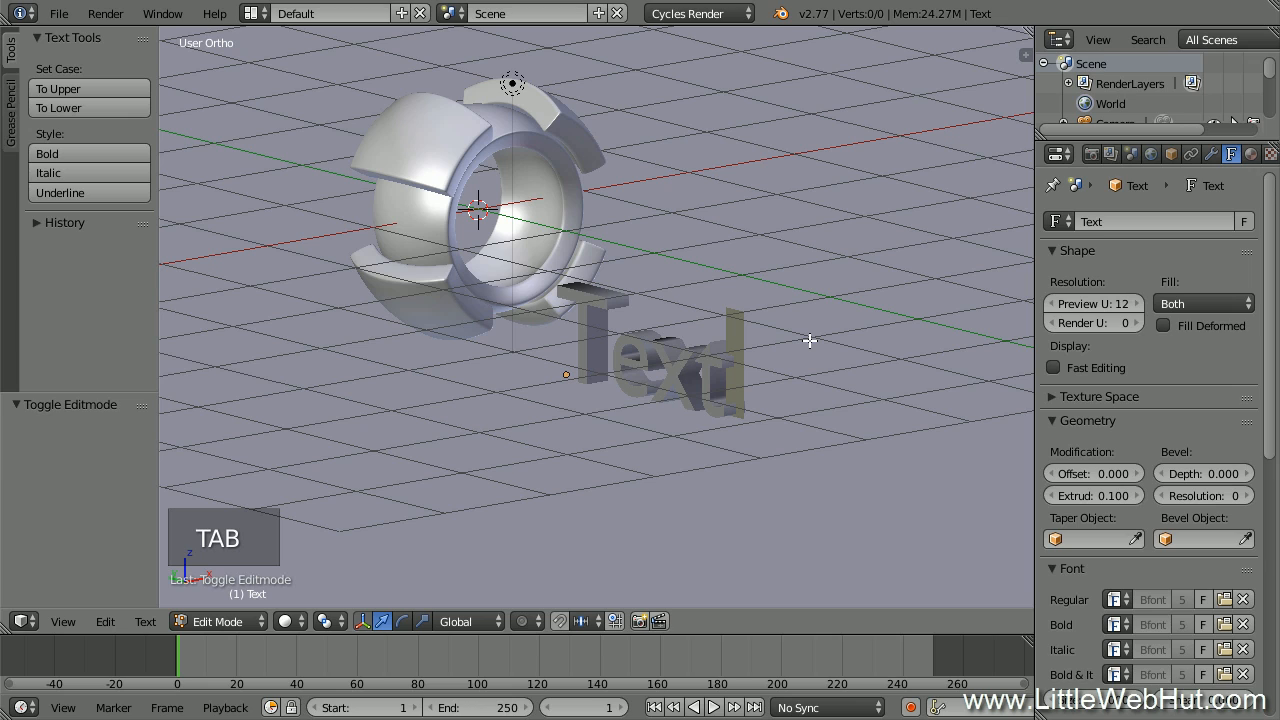
pyautogui.press('BackSpace')
pyautogui.press('BackSpace')
pyautogui.press('BackSpace')
pyautogui.press('BackSpace')
pyautogui.press('BackSpace')
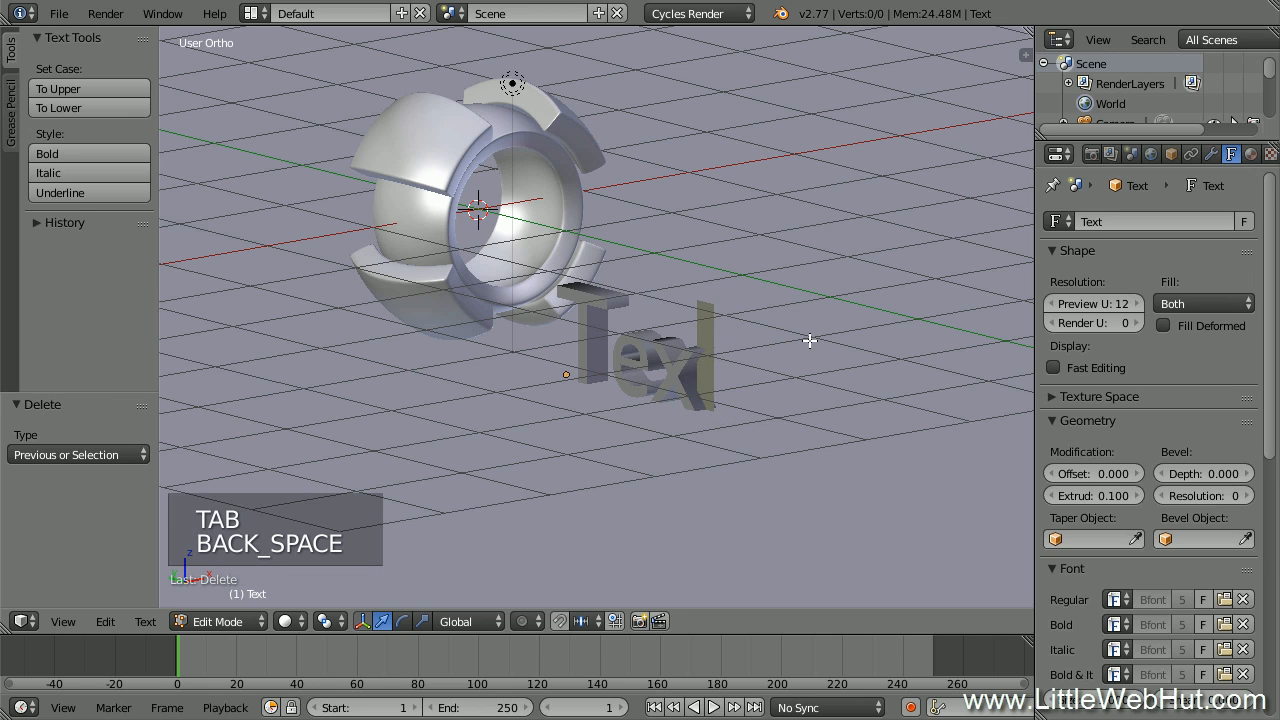
pyautogui.write('Blender')
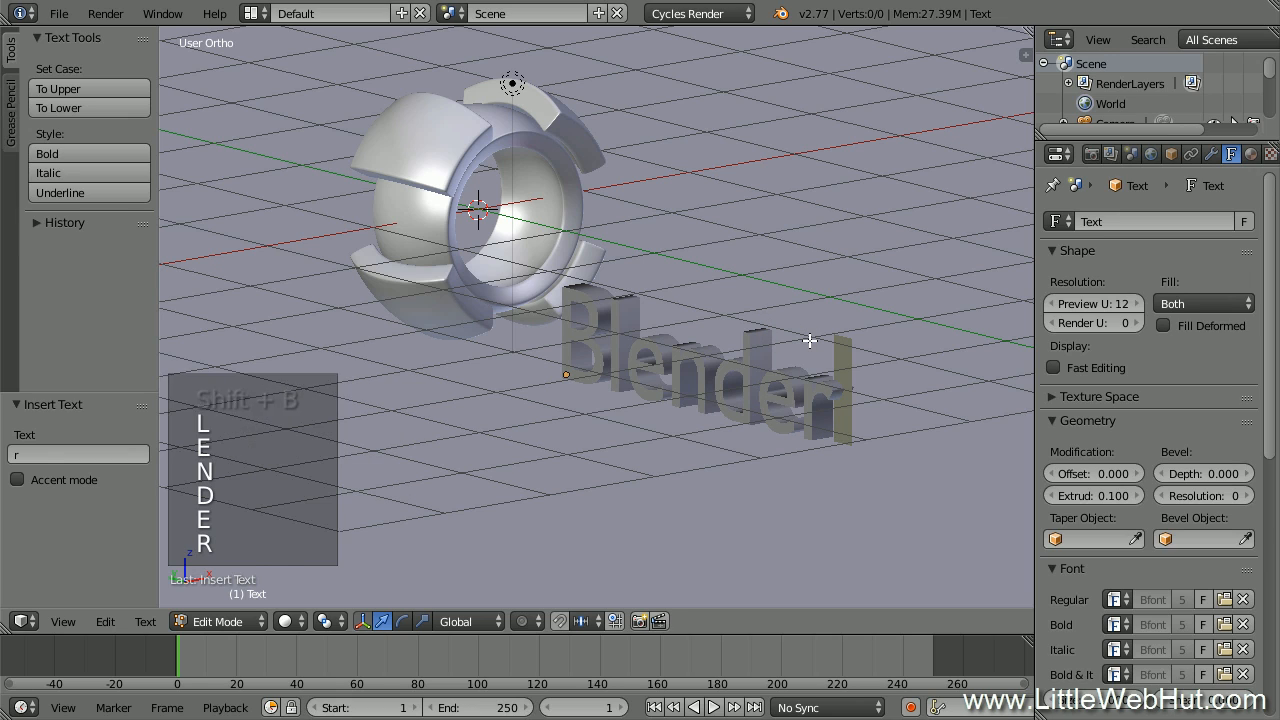
pyautogui.press('Tab')
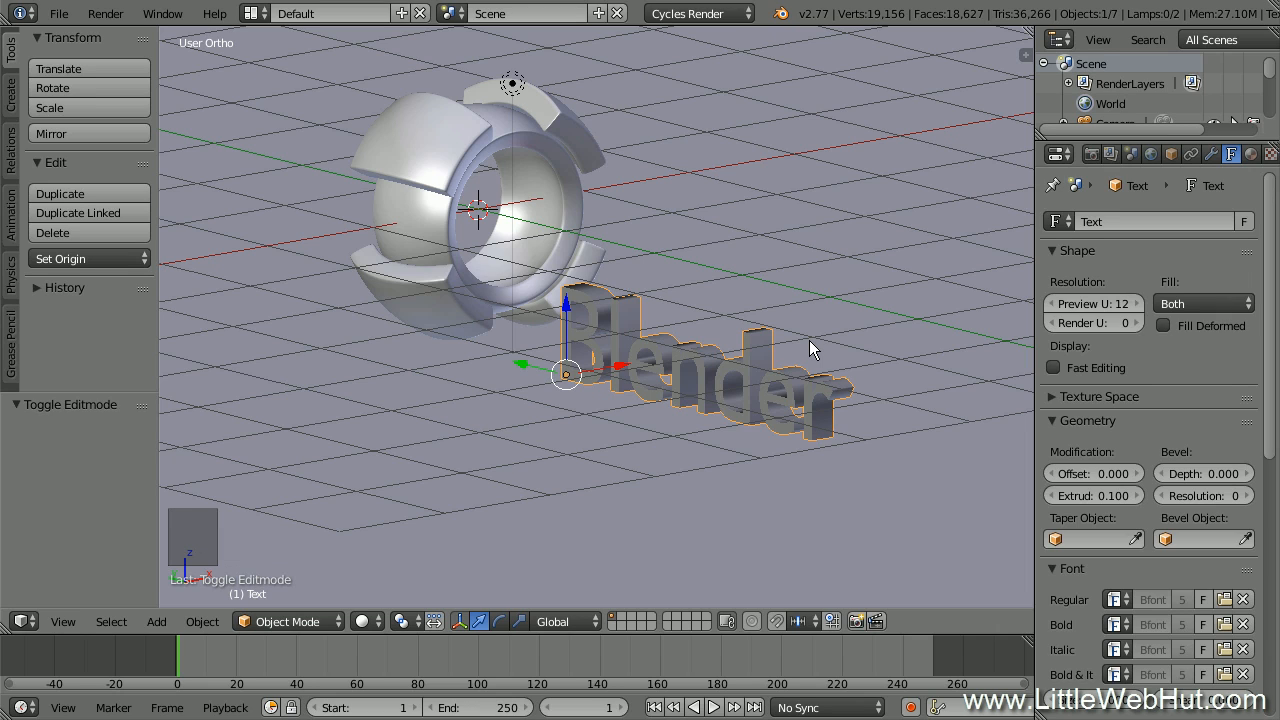
# Scale the Blender text uniformly by 1.5 and convert it to a mesh
pyautogui.write('s')
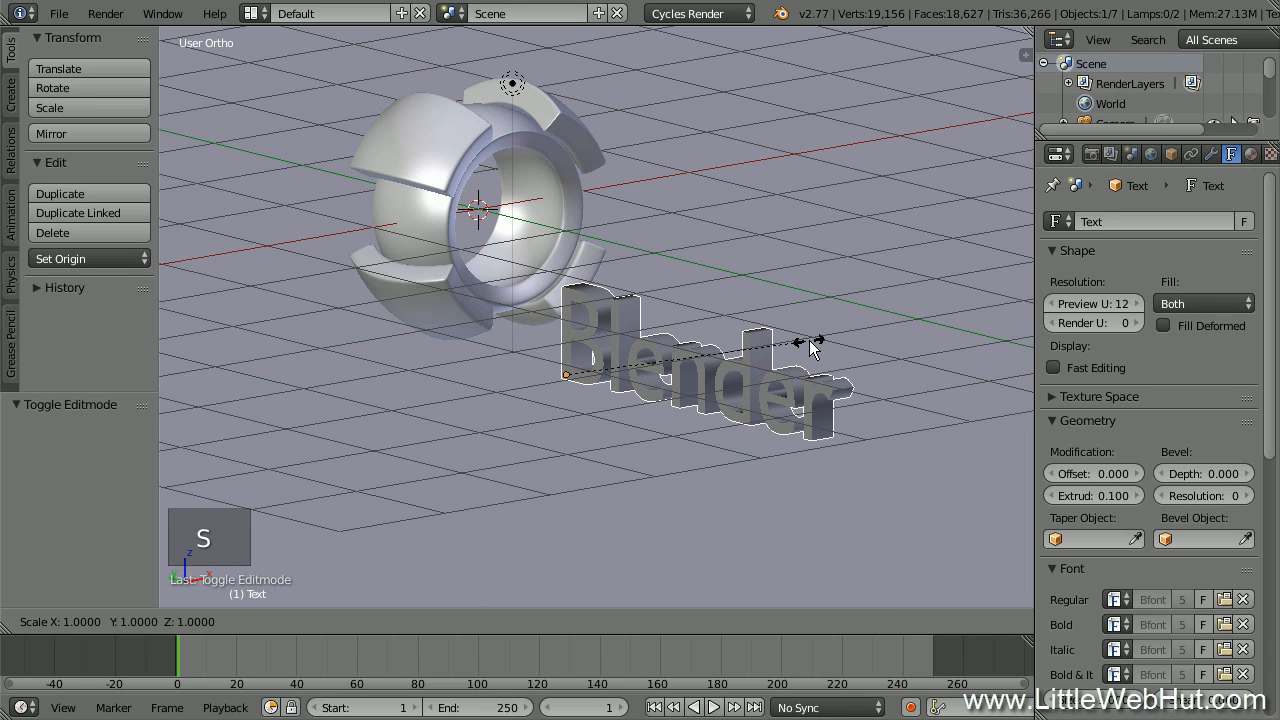
pyautogui.write('1.5')
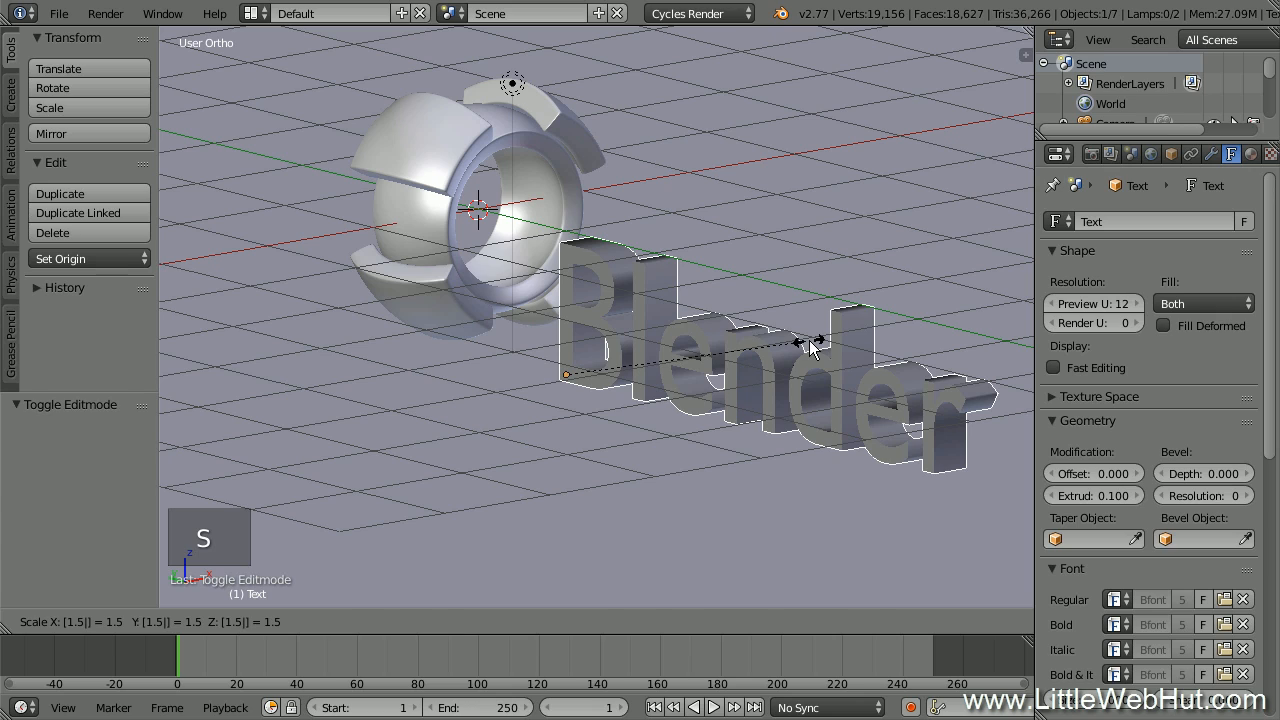
pyautogui.press('Return')
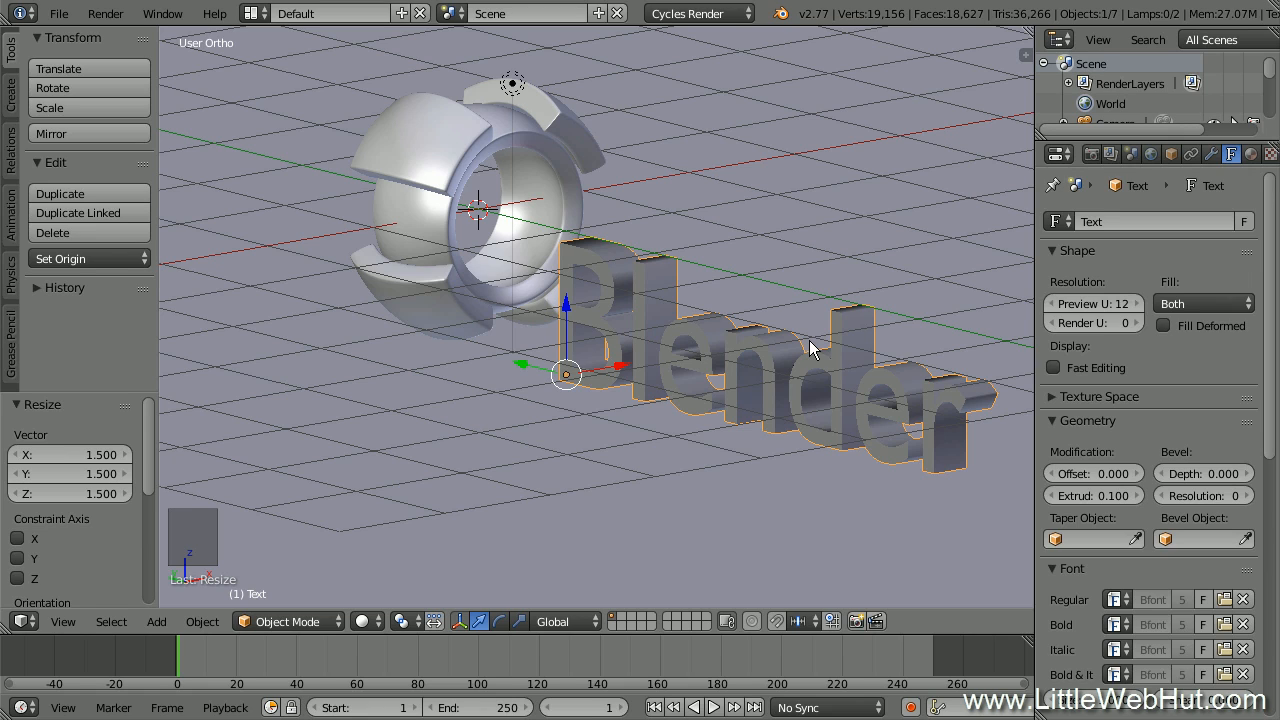
pyautogui.hotkey('alt', 'c')
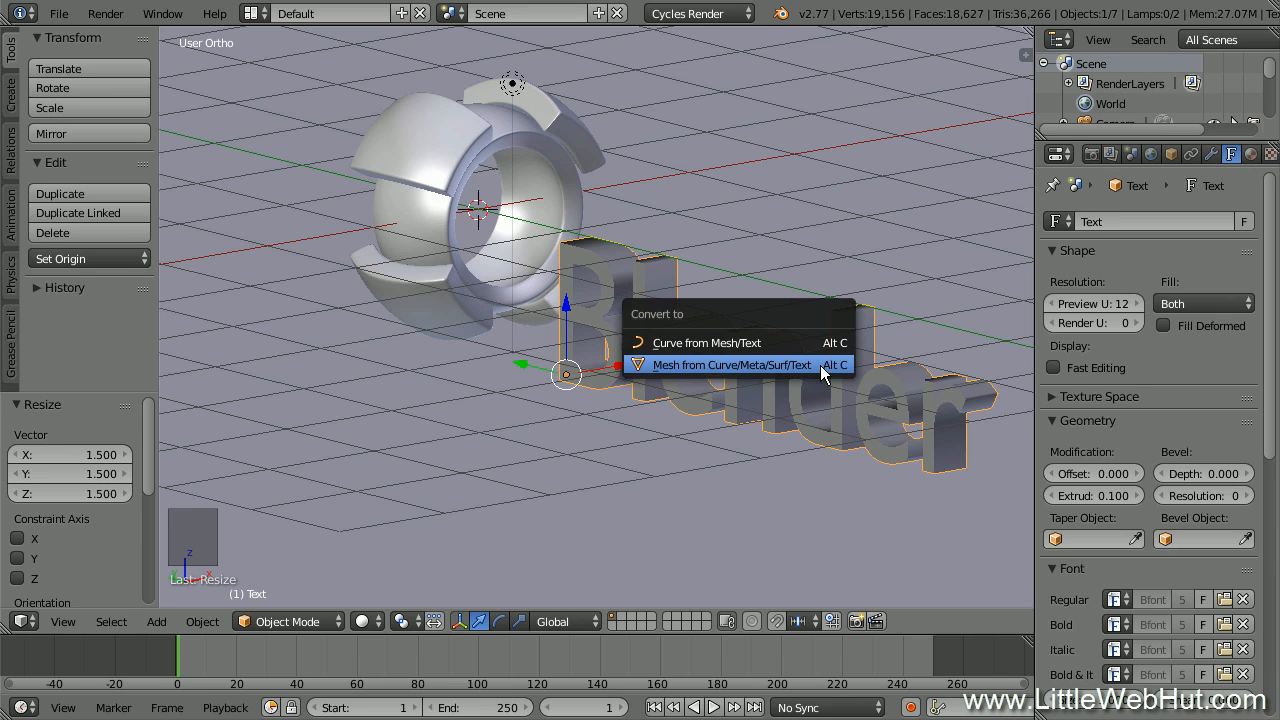
pyautogui.click(820, 365)
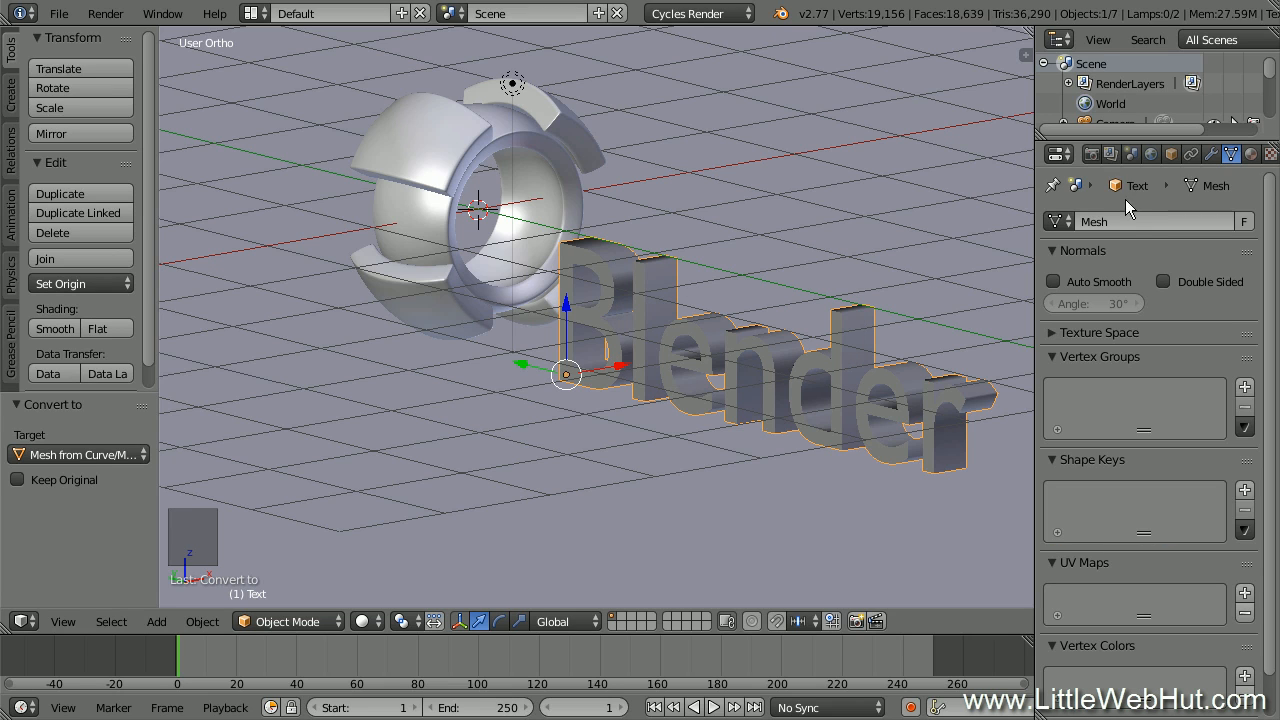
# Add a Wireframe modifier to the text mesh and turn off its Even Thickness option
pyautogui.click(1211, 153)
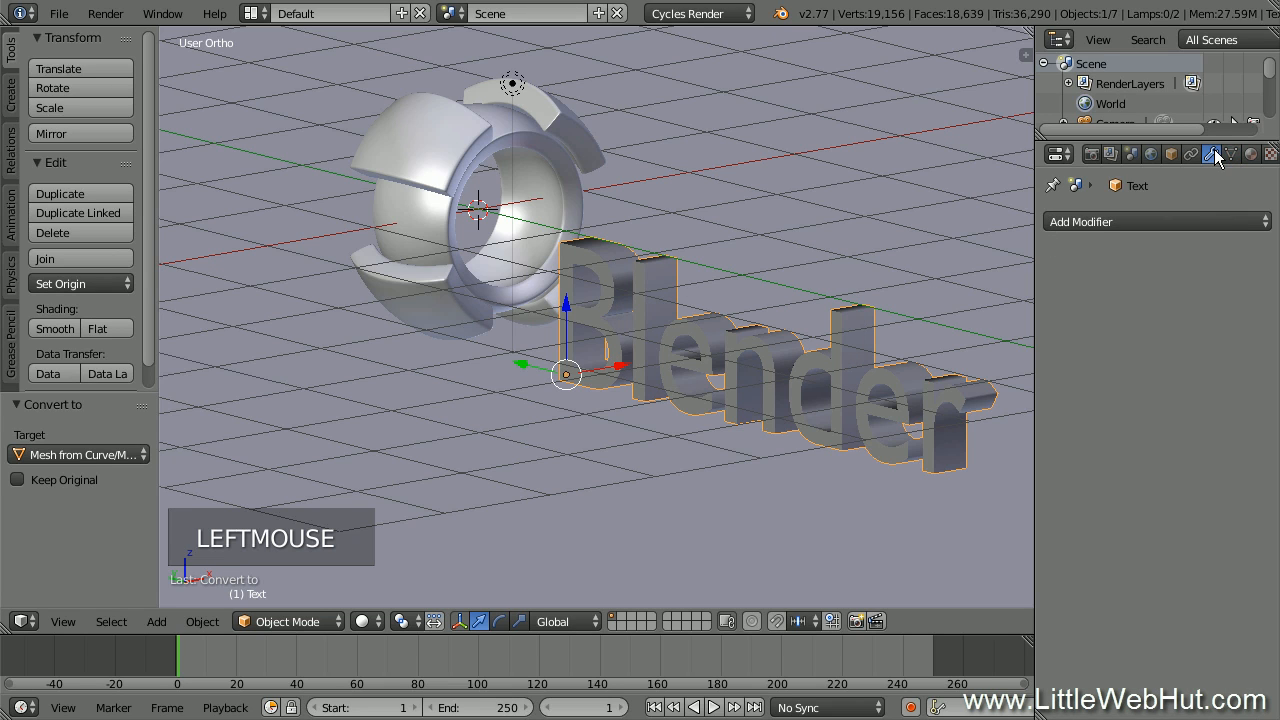
pyautogui.click(1151, 222)
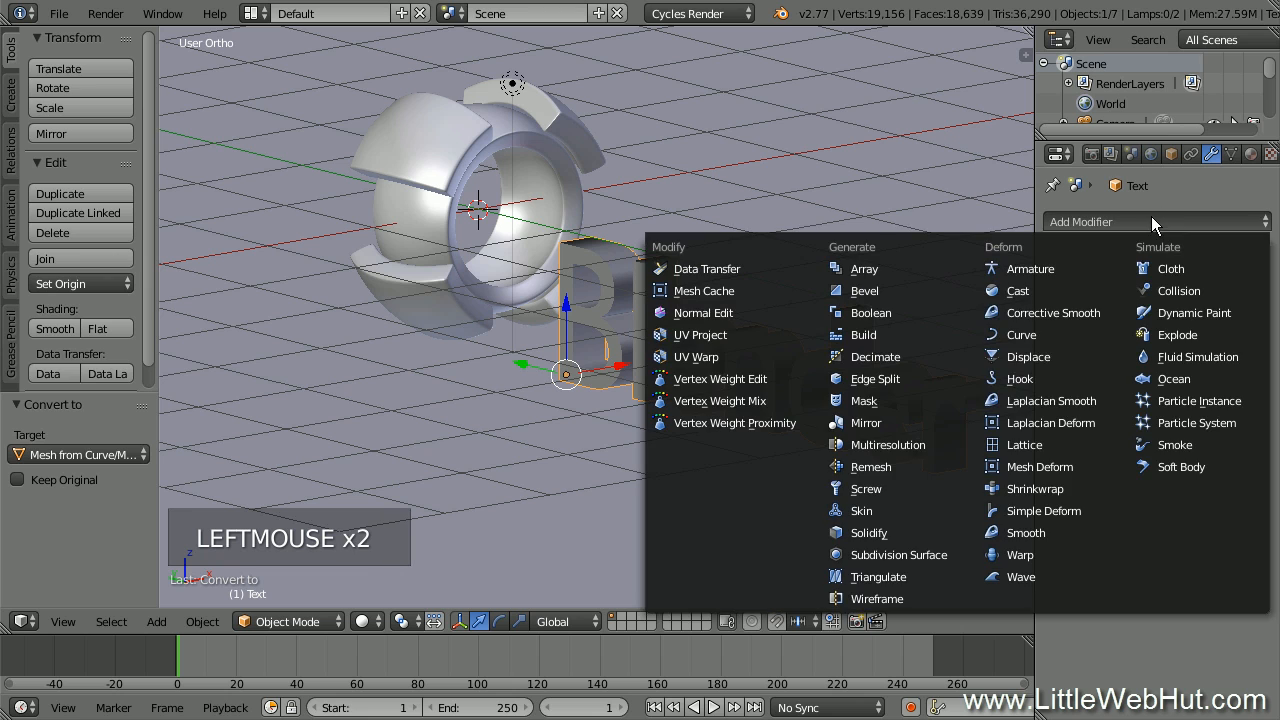
pyautogui.click(927, 598)
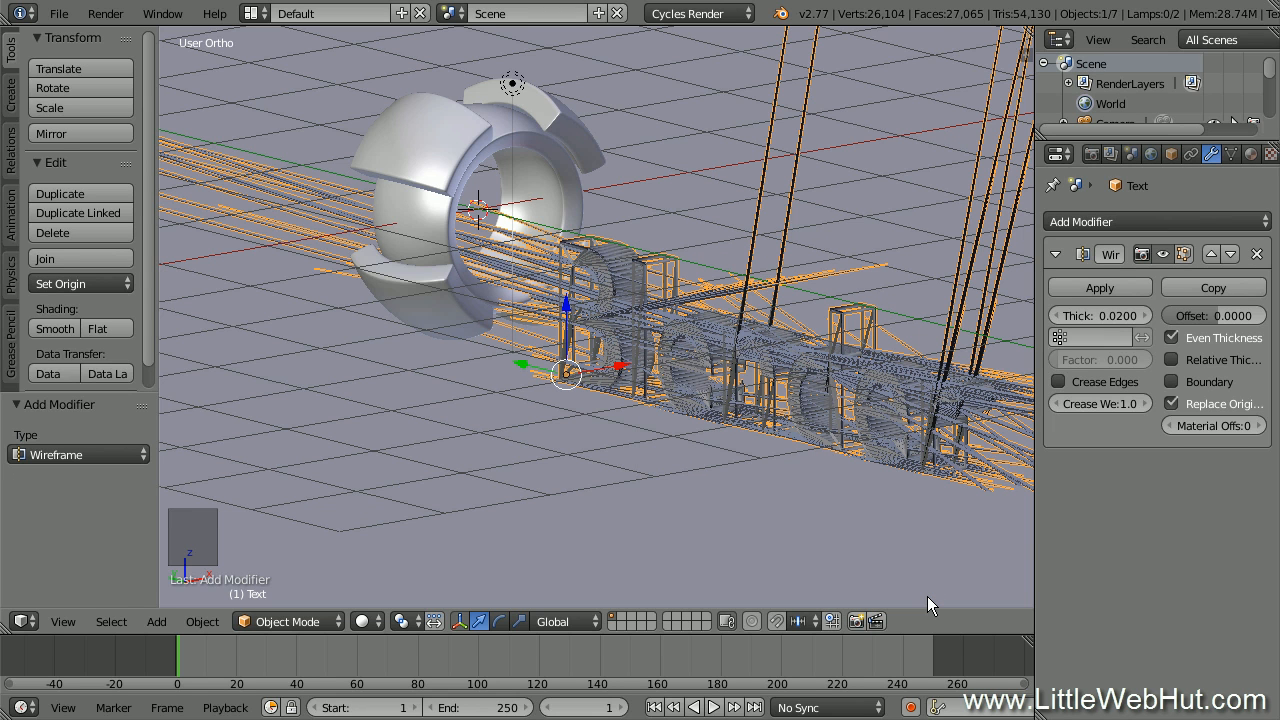
pyautogui.click(1172, 339)
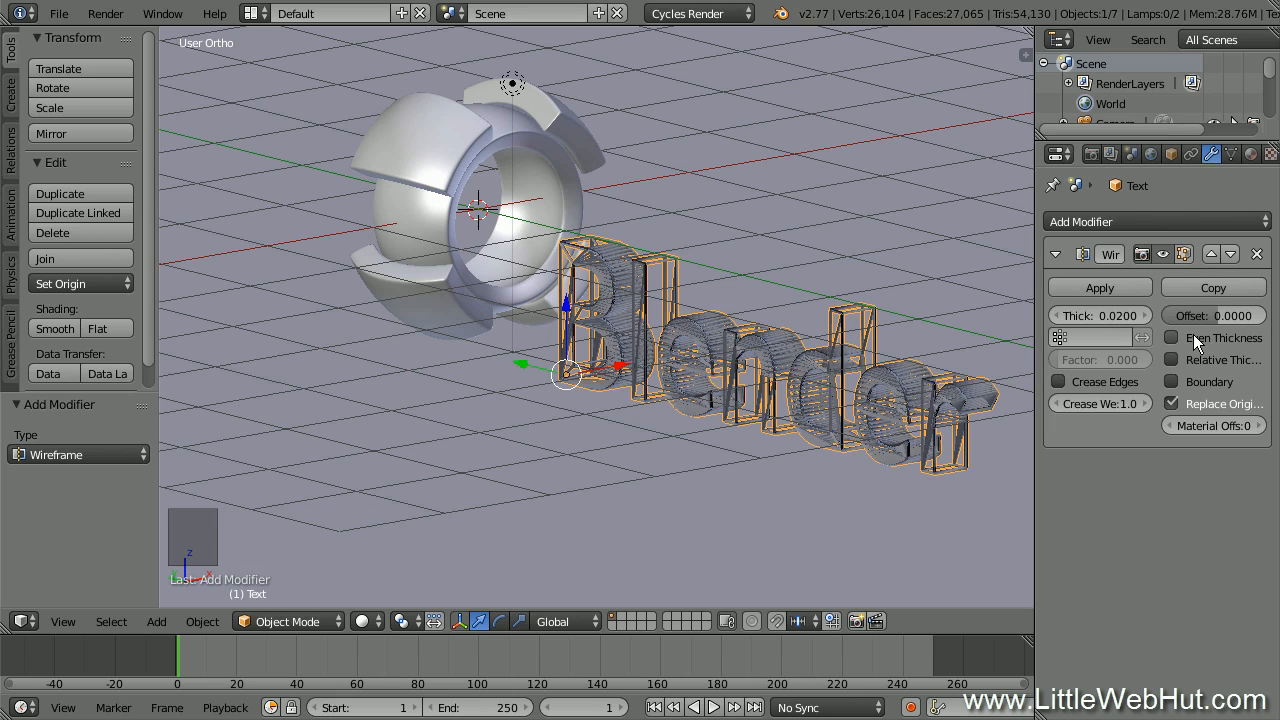
# Add a Remesh modifier to the text mesh and place it above the Wireframe modifier in the stack
pyautogui.click(1131, 220)
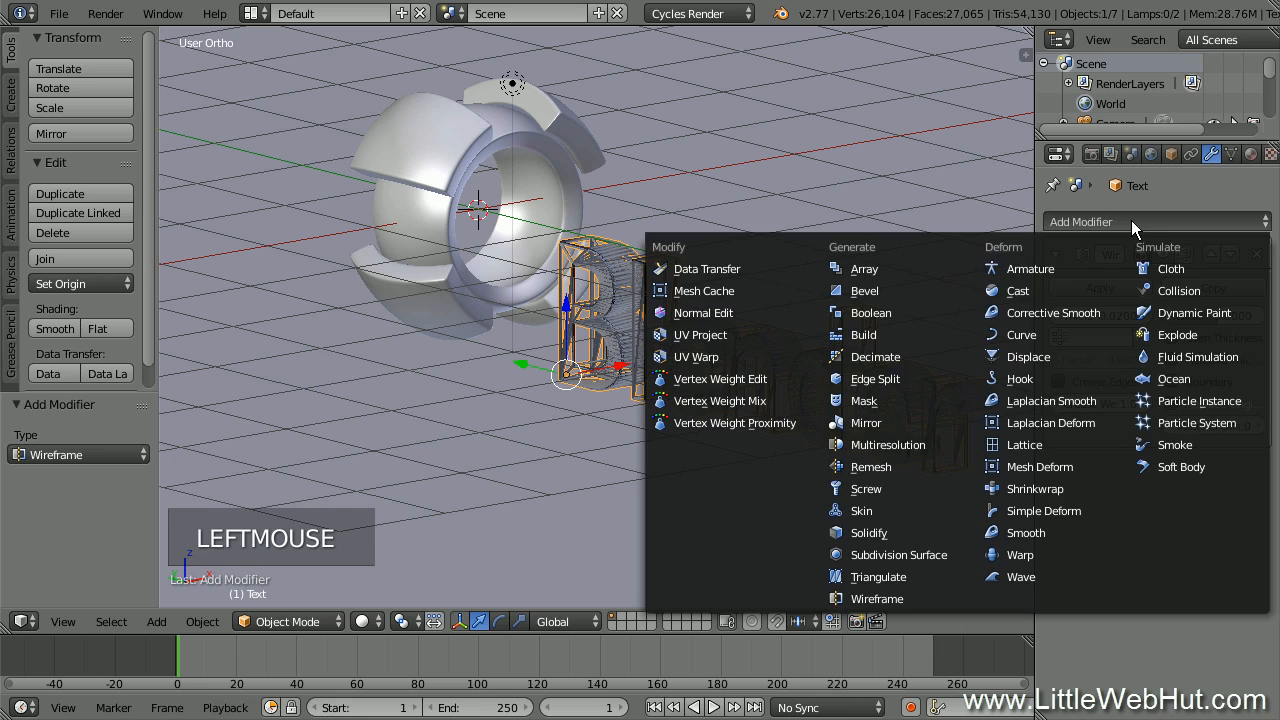
pyautogui.click(908, 470)
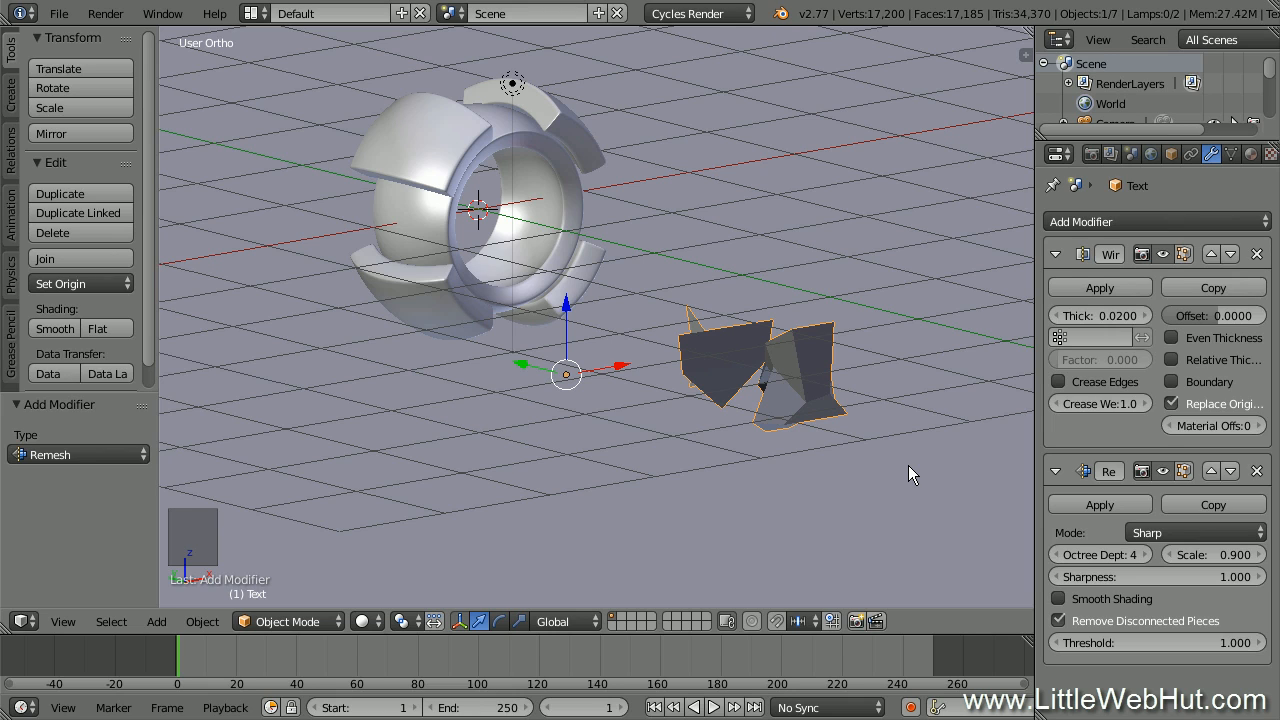
pyautogui.click(1211, 470)
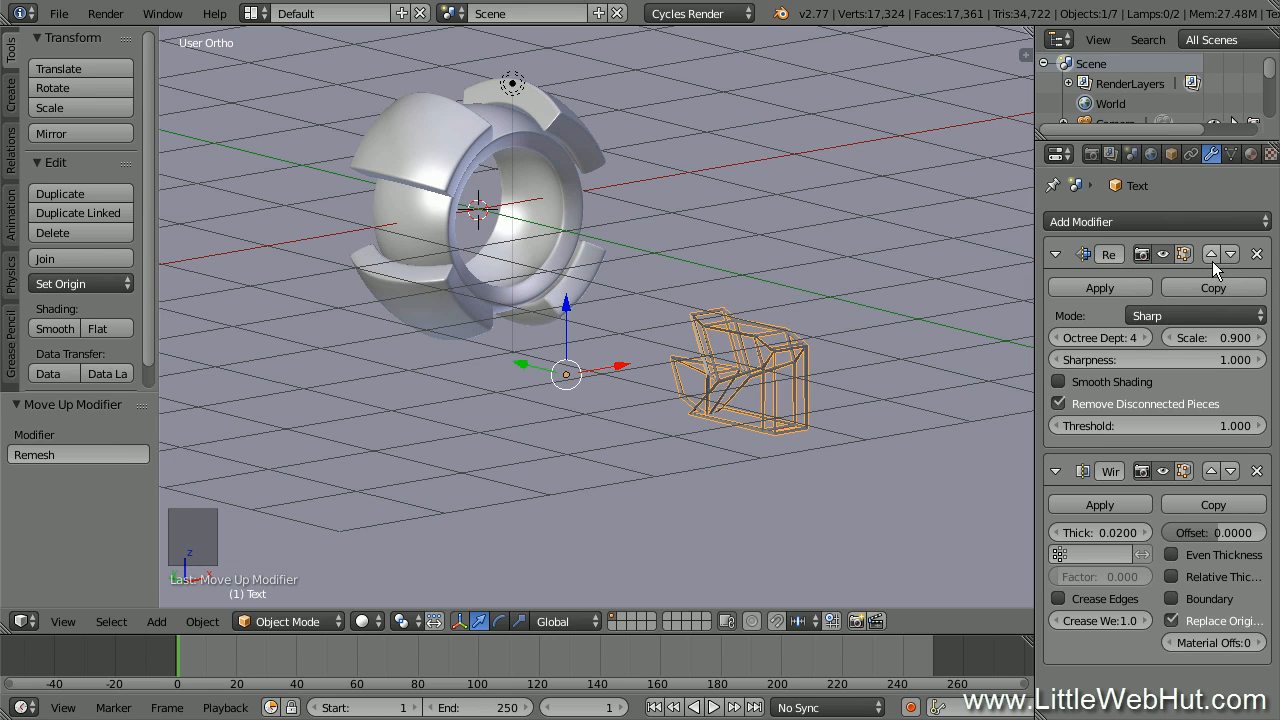
# Turn off Remove Disconnected Pieces in the Remesh modifier and set its Octree Depth to 6
pyautogui.click(1058, 404)
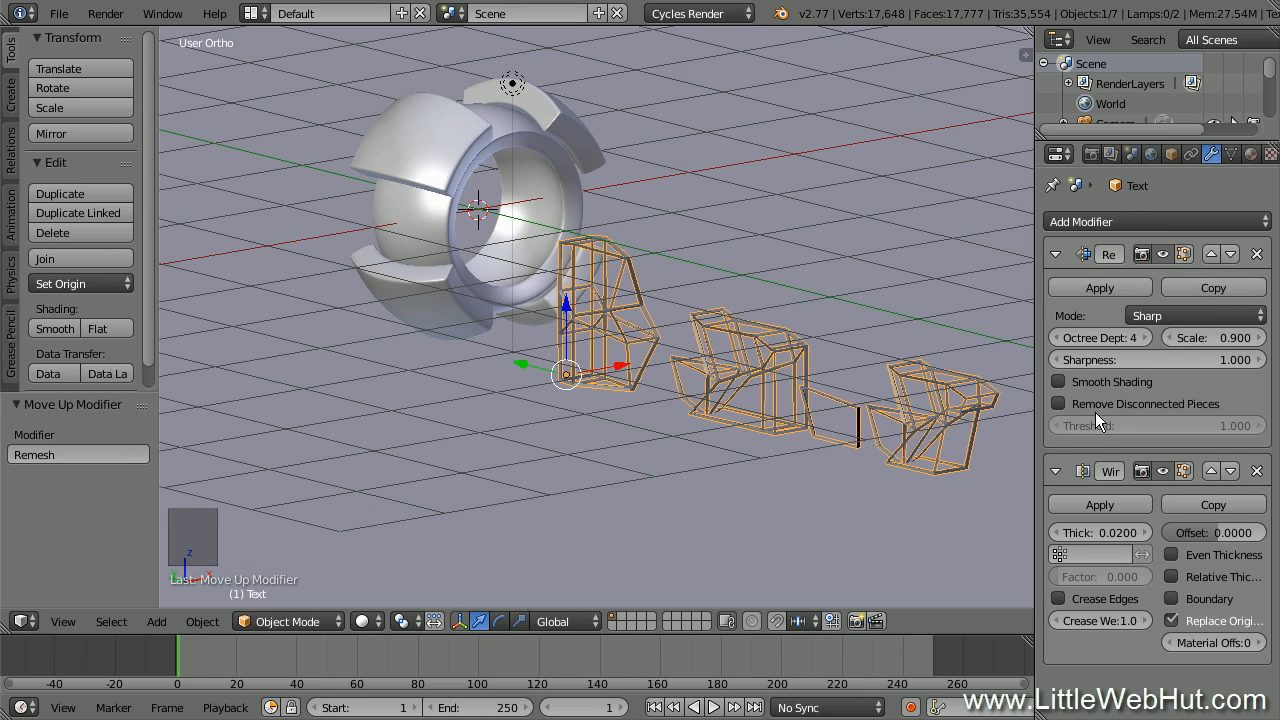
pyautogui.click(1146, 337)
pyautogui.click(1146, 337)
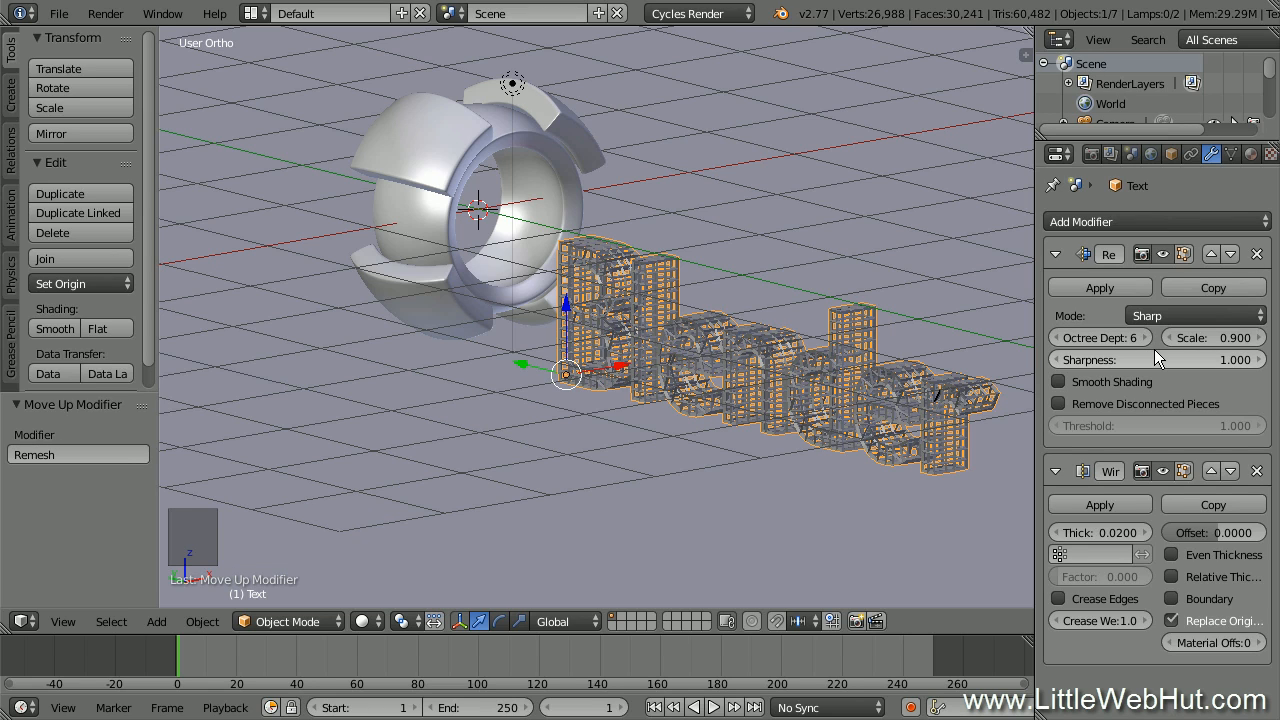
# Assign the existing green Material.002 to the text mesh
pyautogui.click(1251, 154)
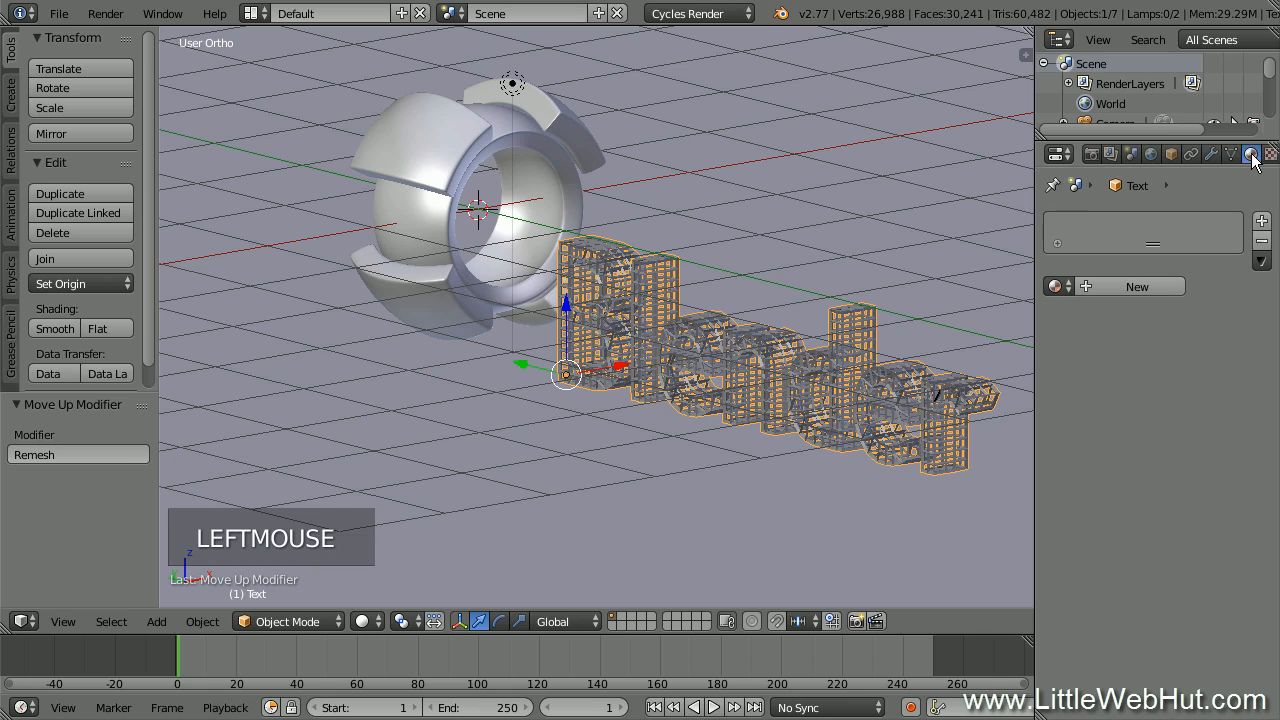
pyautogui.click(1056, 286)
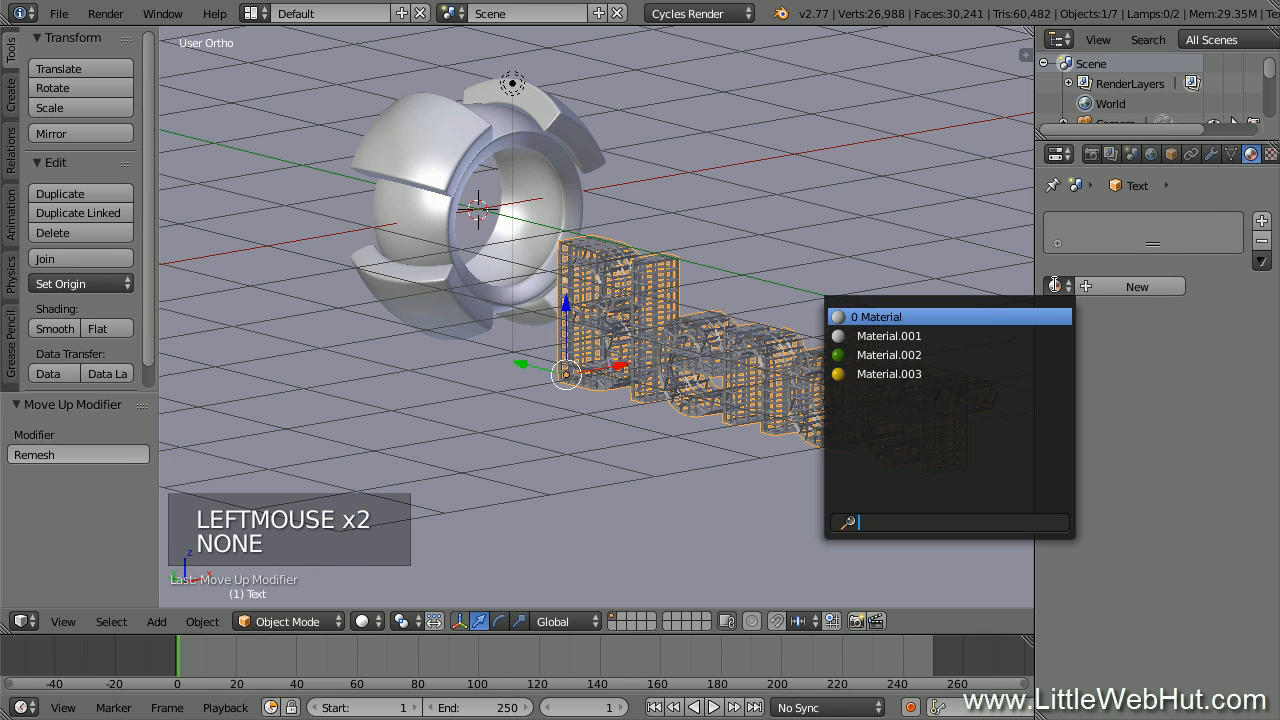
pyautogui.click(943, 355)
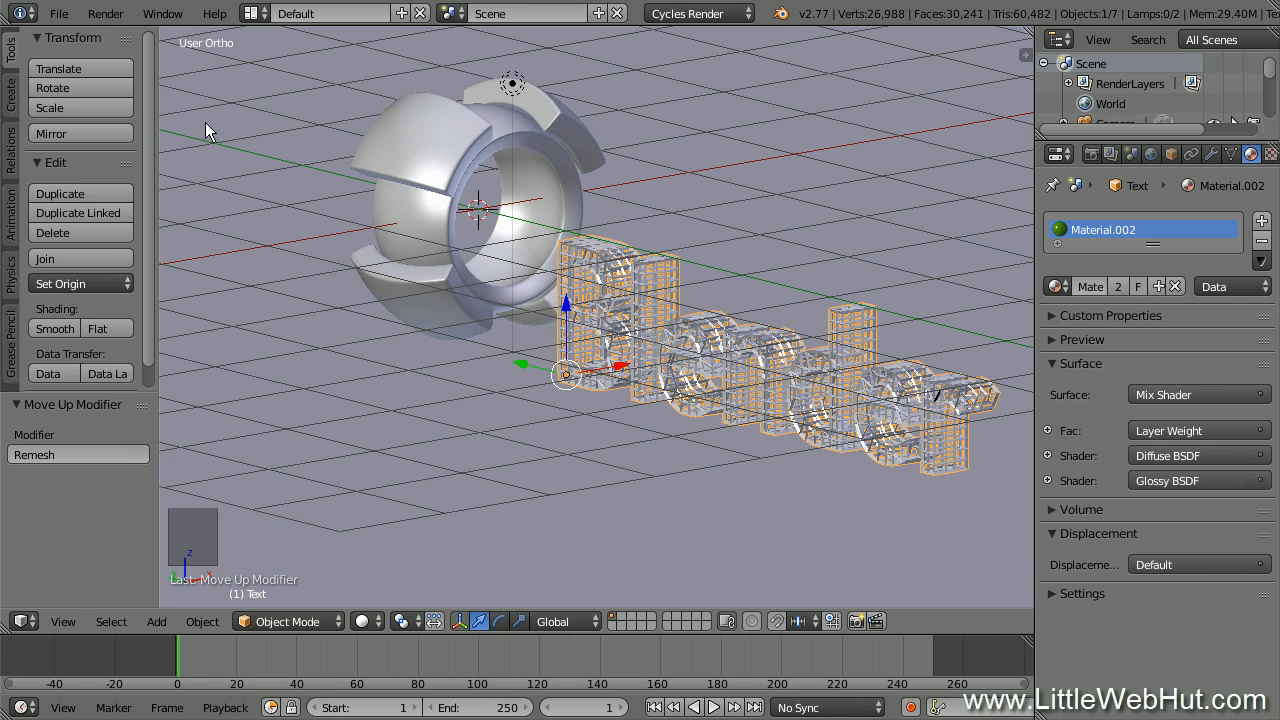
# Save the scene as a new file named factory.blend in the C:\demo\ folder
pyautogui.click(60, 15)
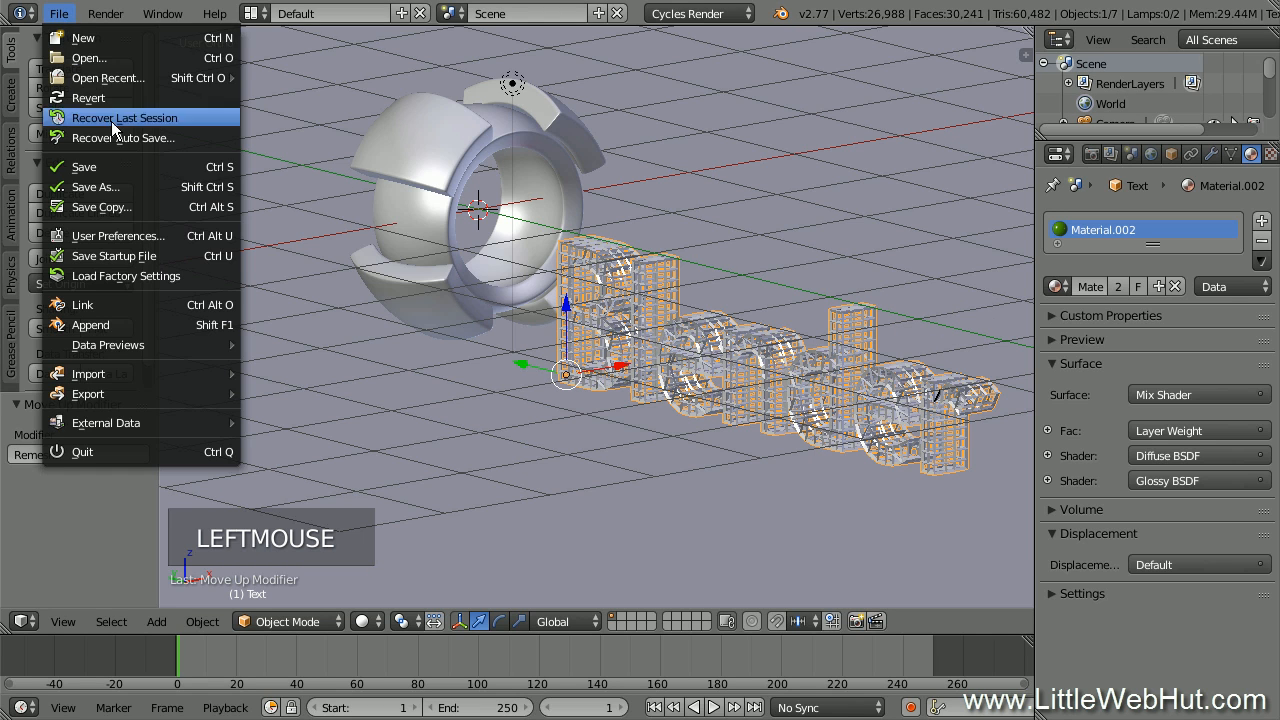
pyautogui.click(143, 187)
pyautogui.doubleClick(288, 89)
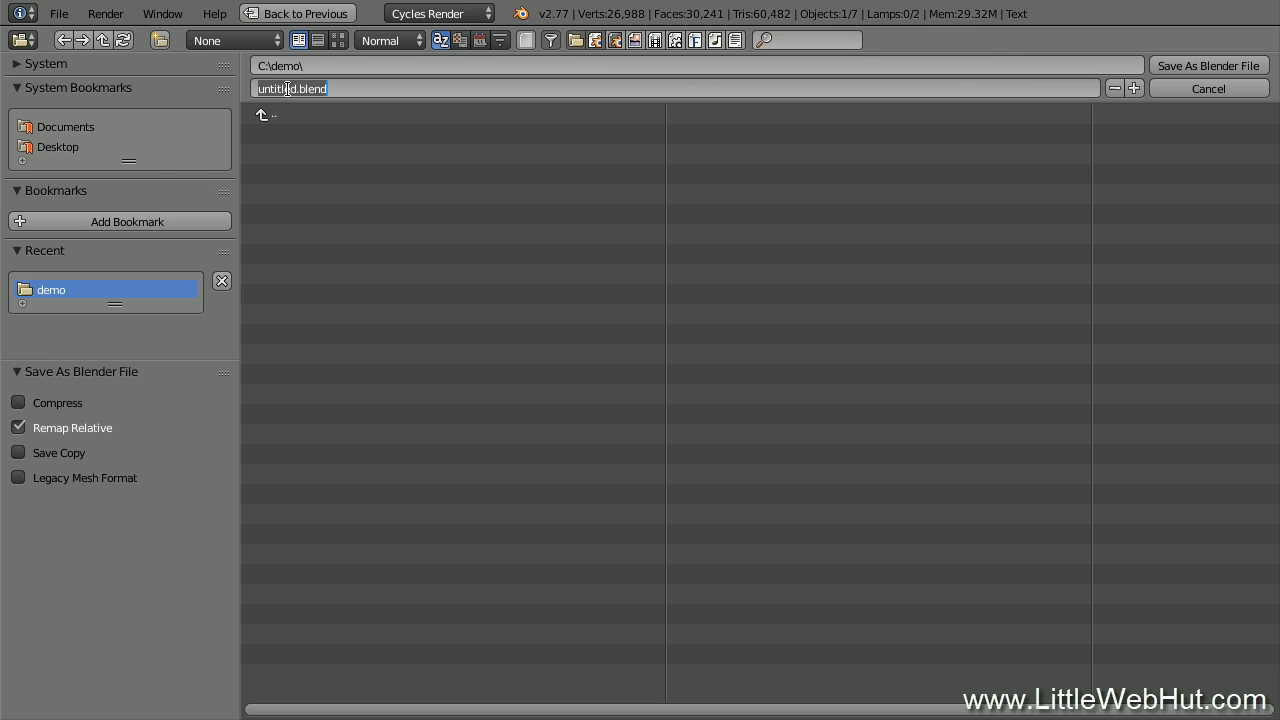
pyautogui.write('factory')
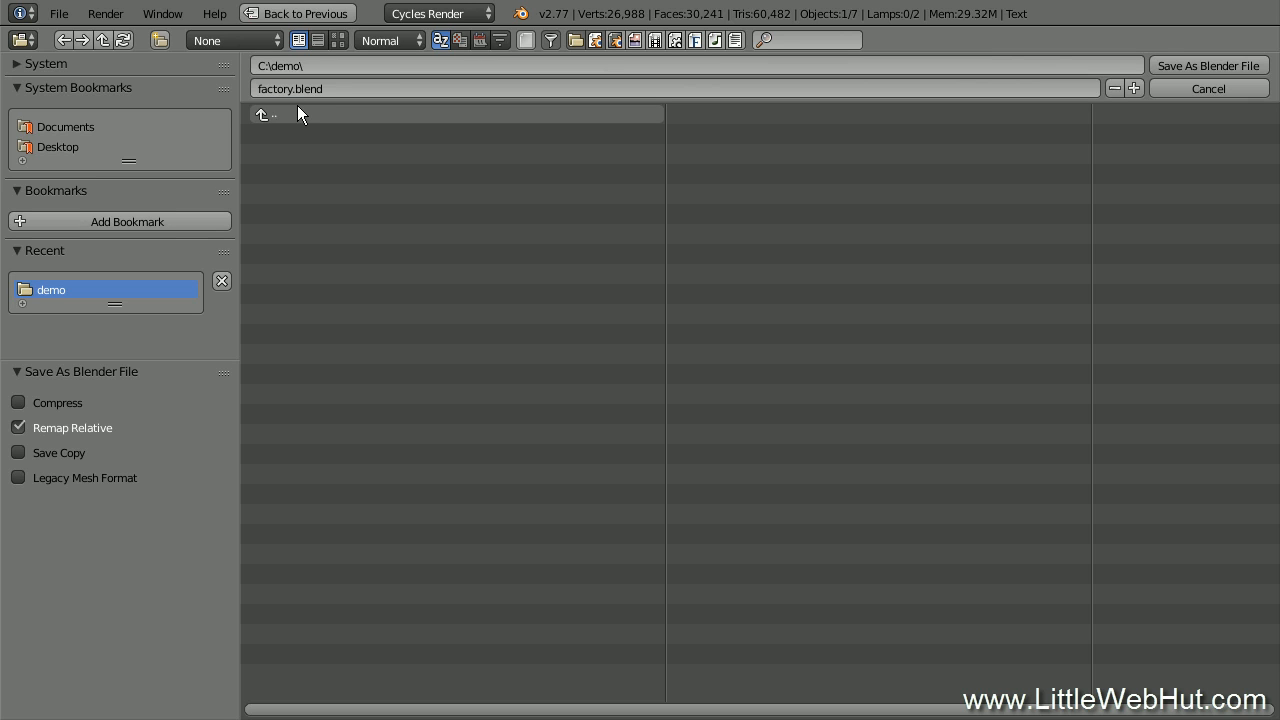
pyautogui.click(1245, 68)
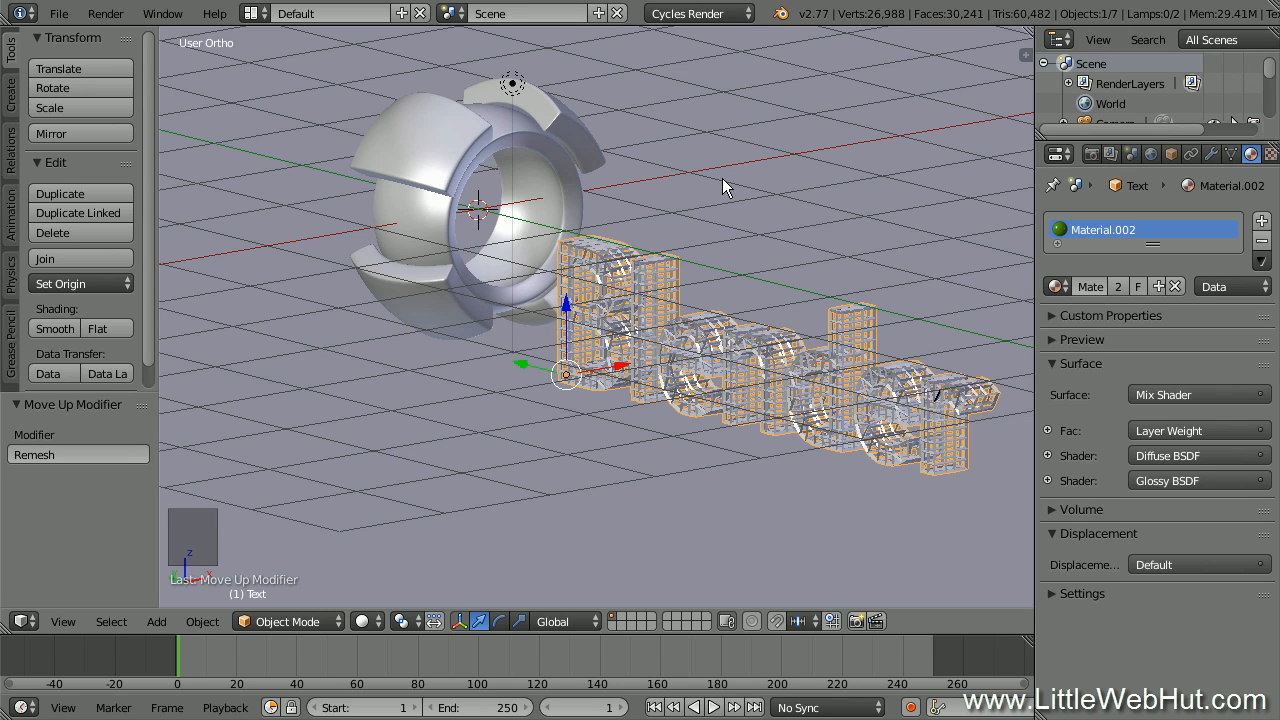
# Reset the 3D cursor to the scene center, then add a UV sphere there scaled to 0.4
pyautogui.hotkey('shift', 's')
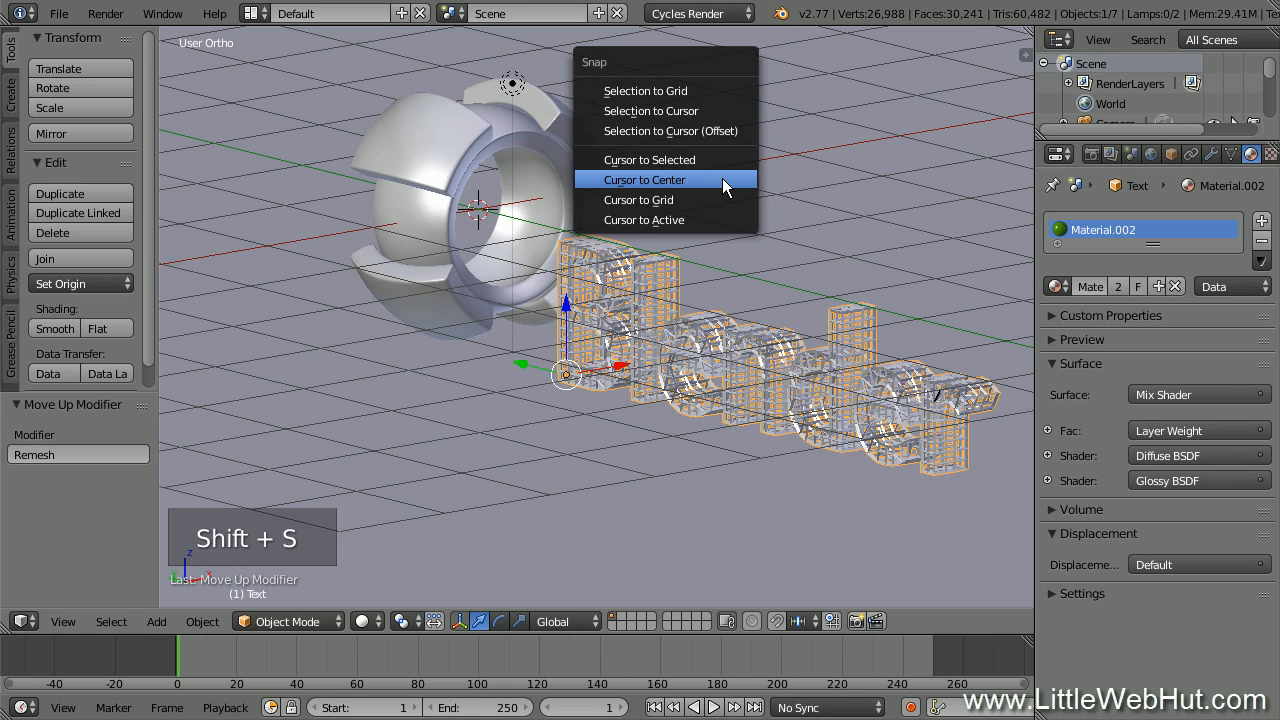
pyautogui.click(722, 185)
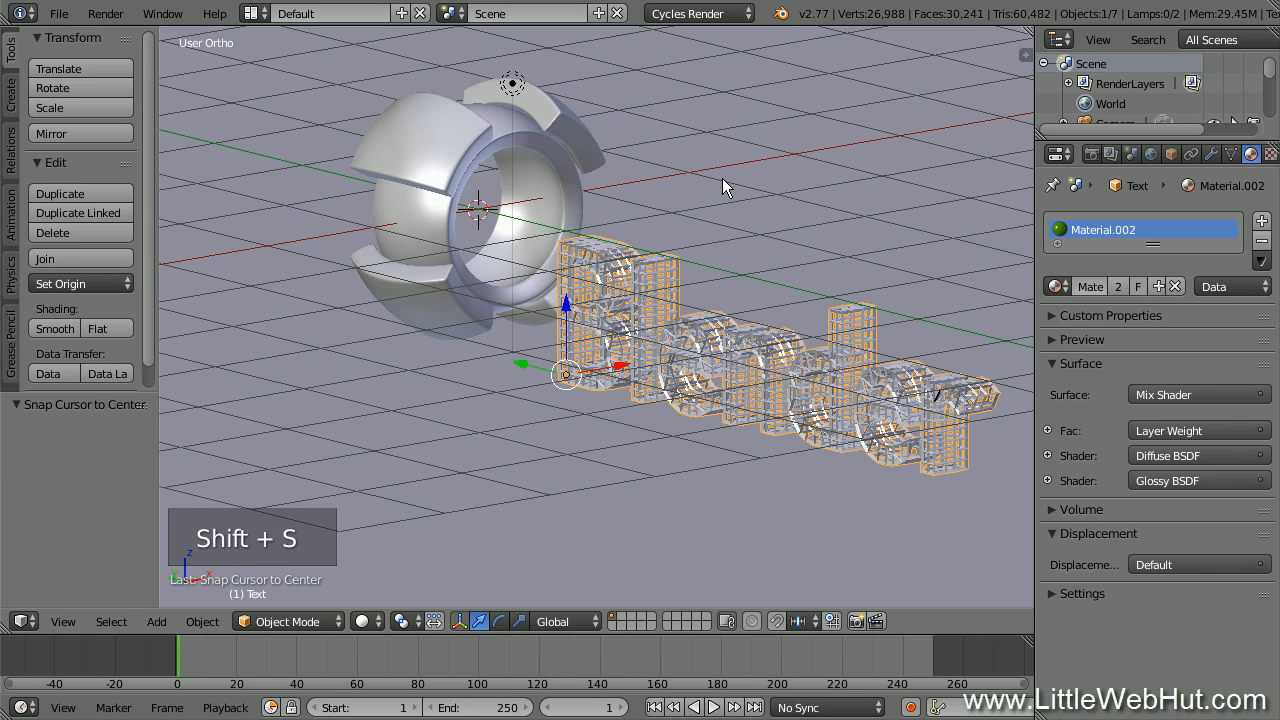
pyautogui.hotkey('shift', 'a')
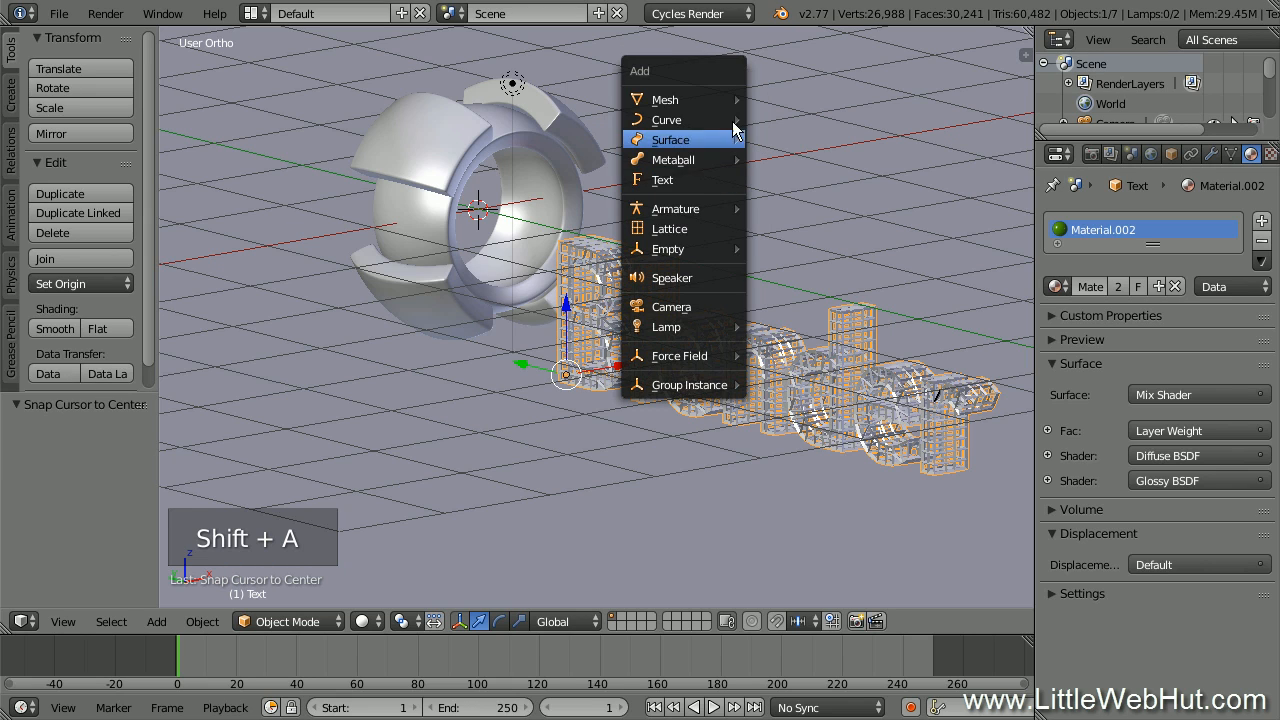
pyautogui.moveTo(728, 100)
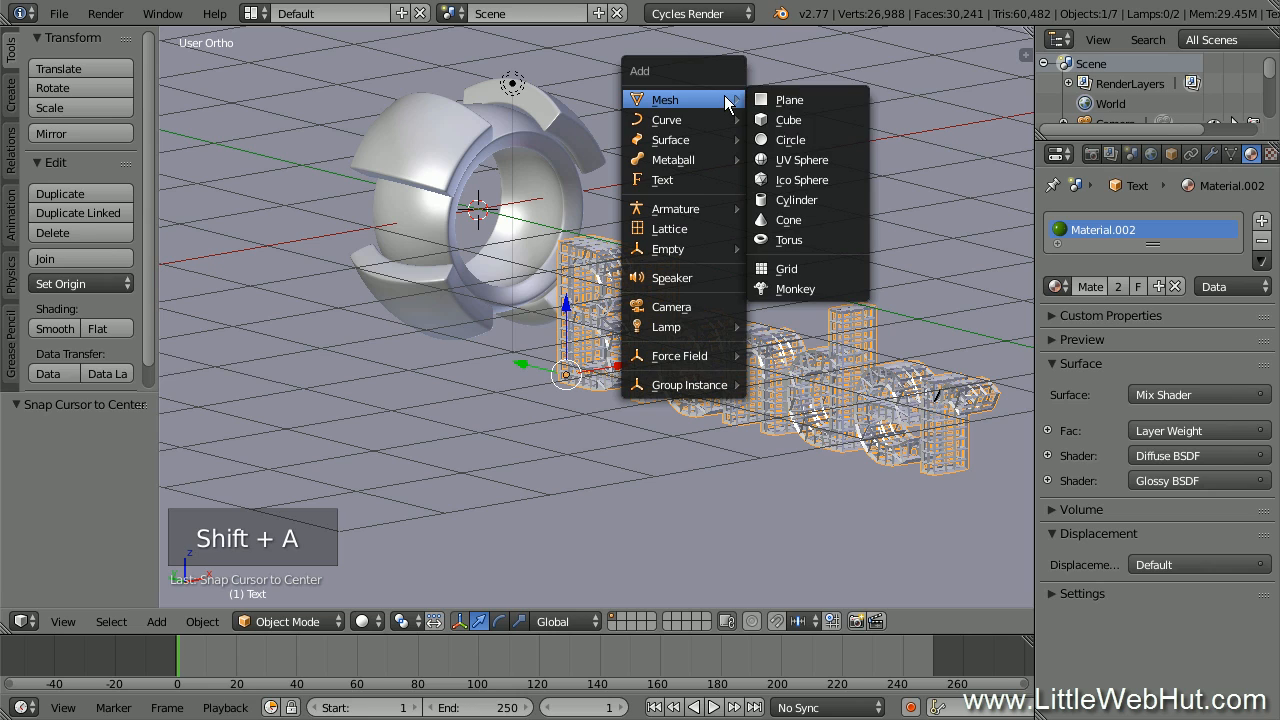
pyautogui.click(839, 160)
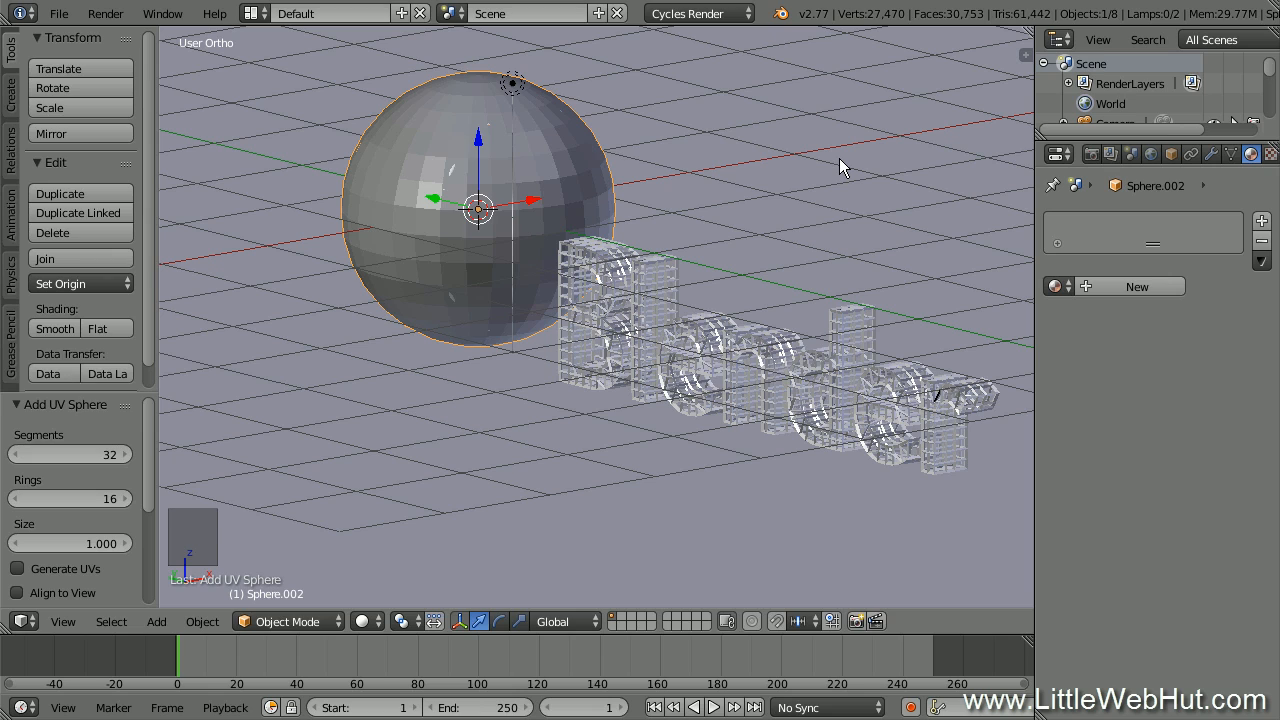
pyautogui.write('s.4')
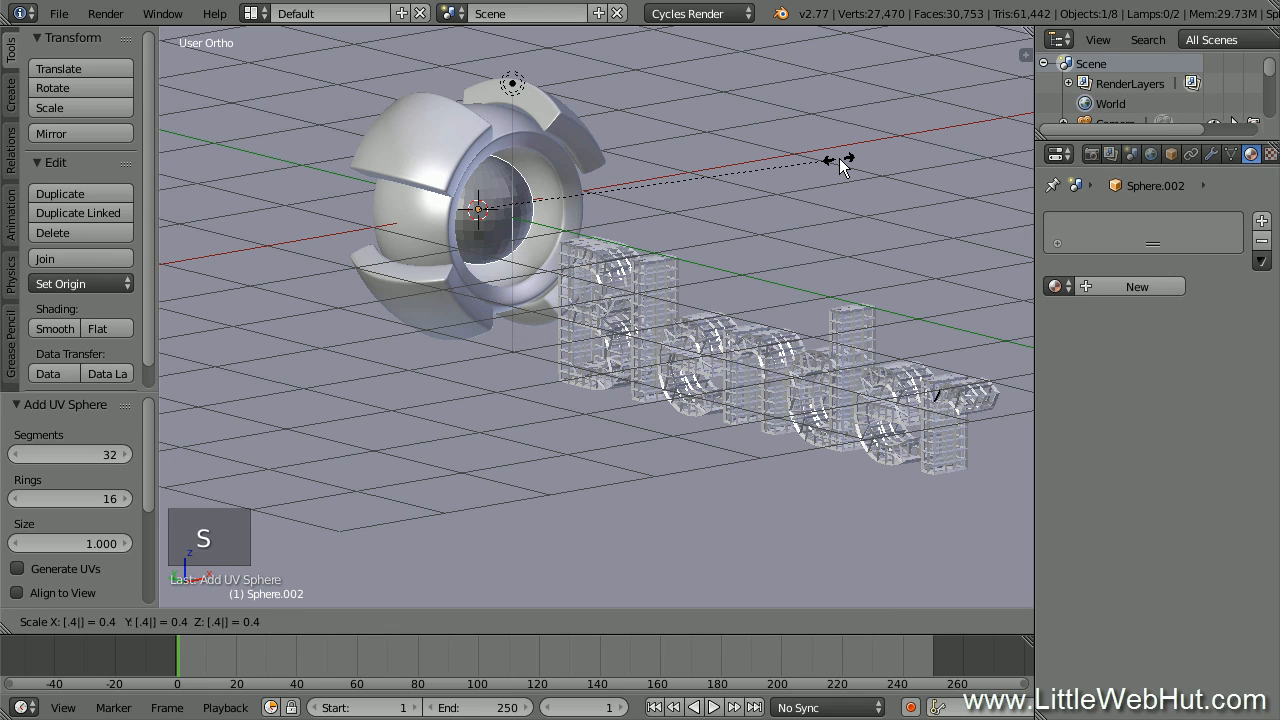
pyautogui.press('Return')
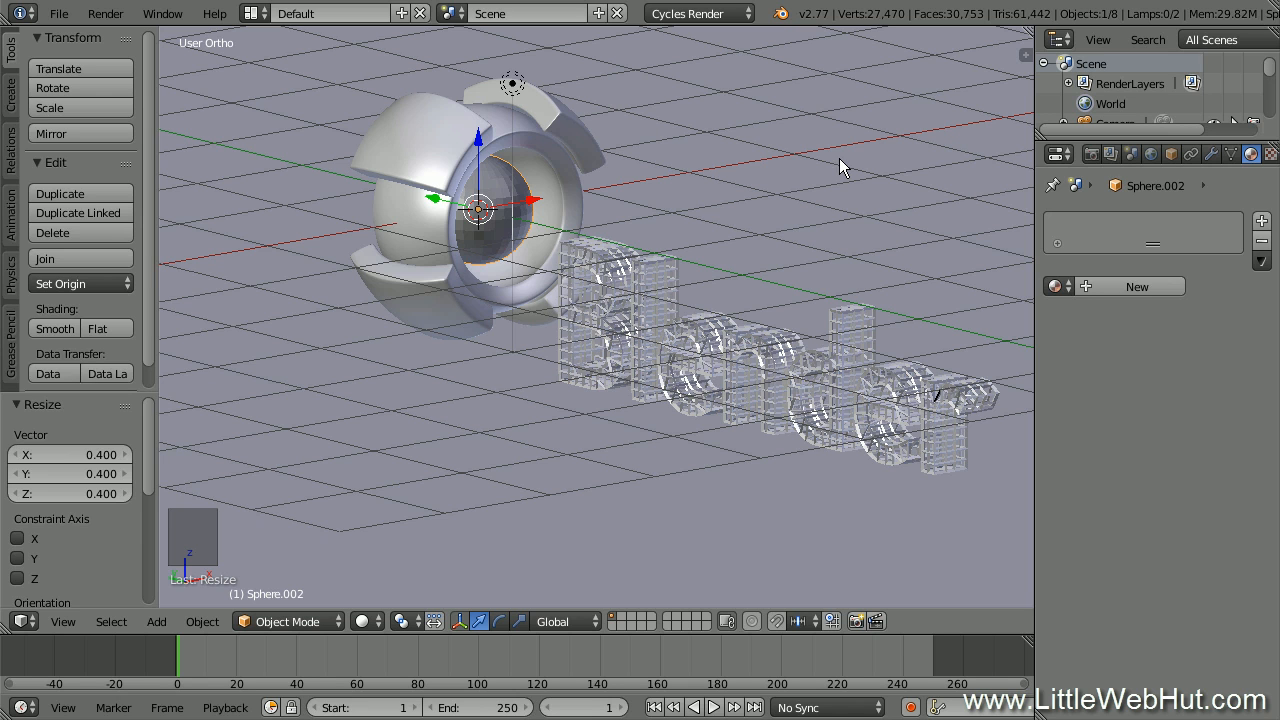
# Add a particle system to the new small sphere and set its emission number to 10000
pyautogui.moveTo(1032, 199); pyautogui.dragTo(984, 210)
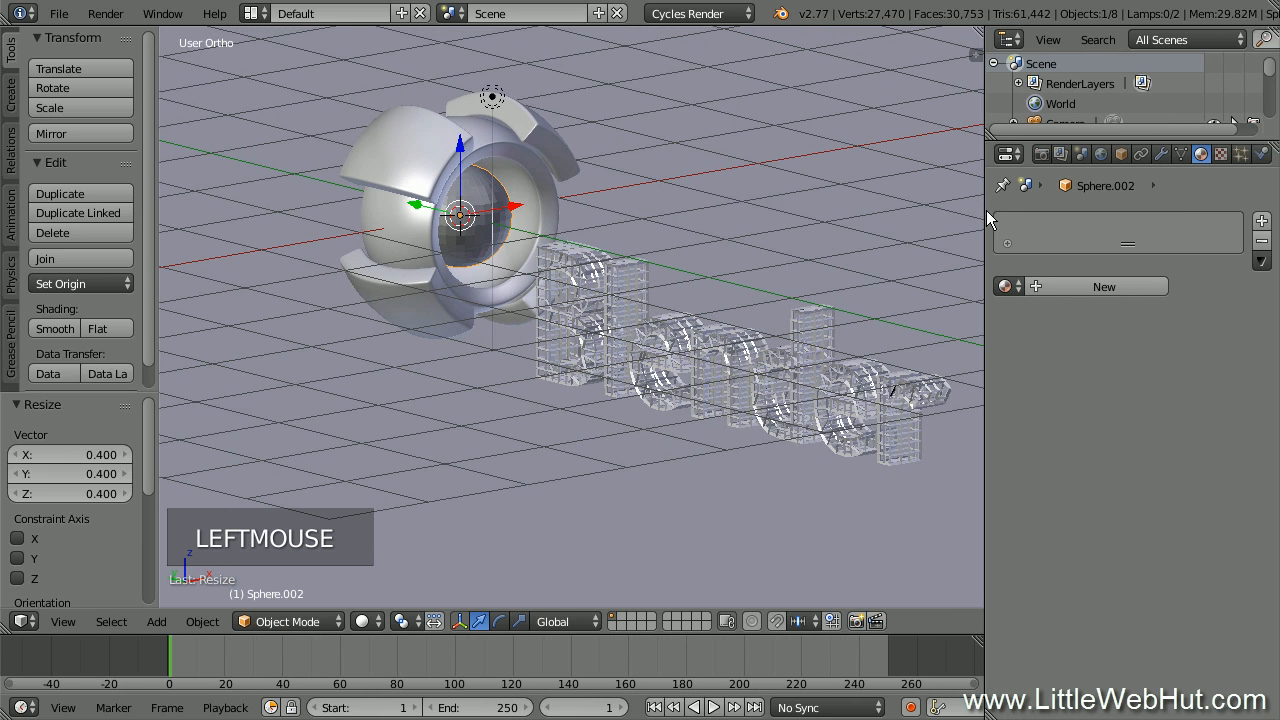
pyautogui.click(1240, 156)
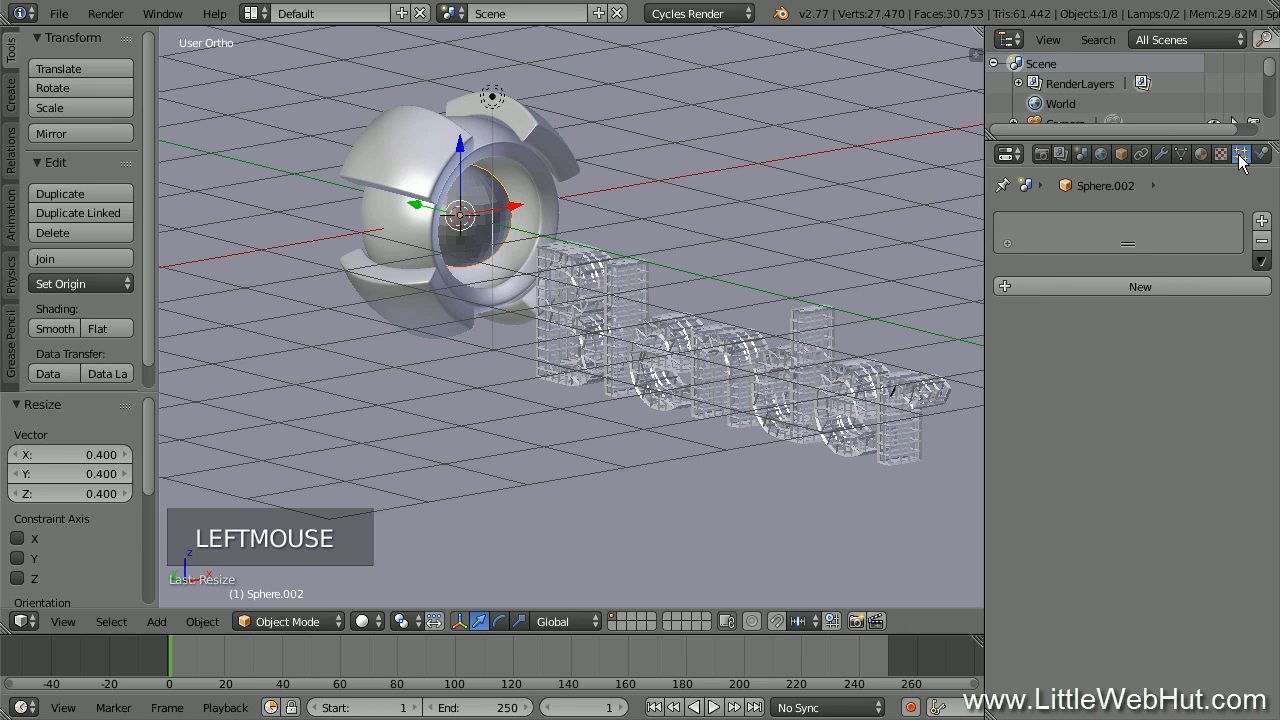
pyautogui.click(1097, 286)
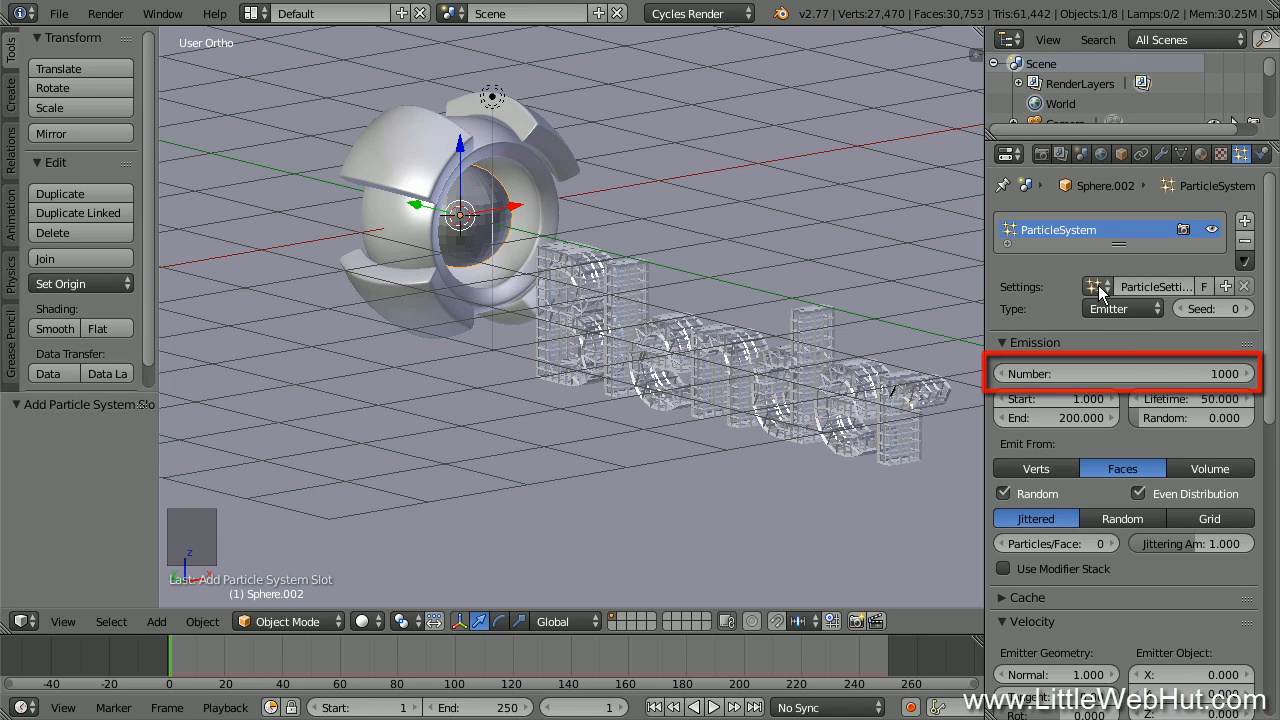
pyautogui.click(1221, 374)
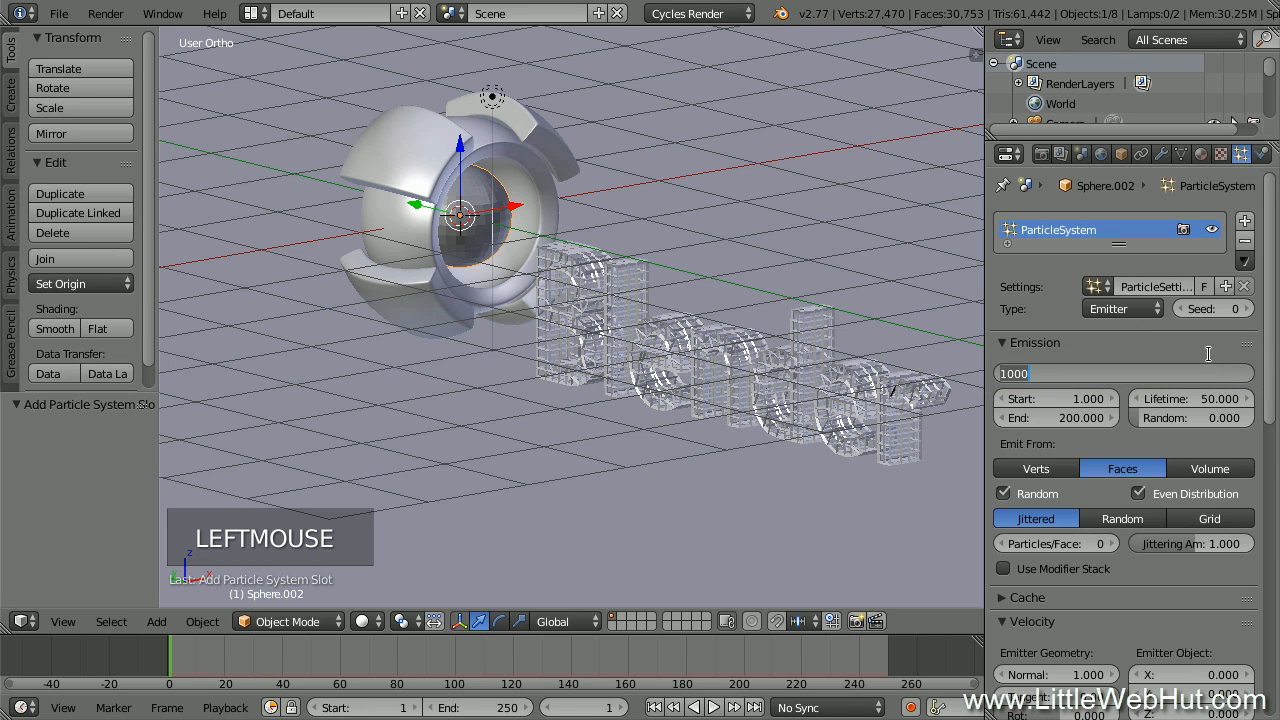
pyautogui.write('1000')
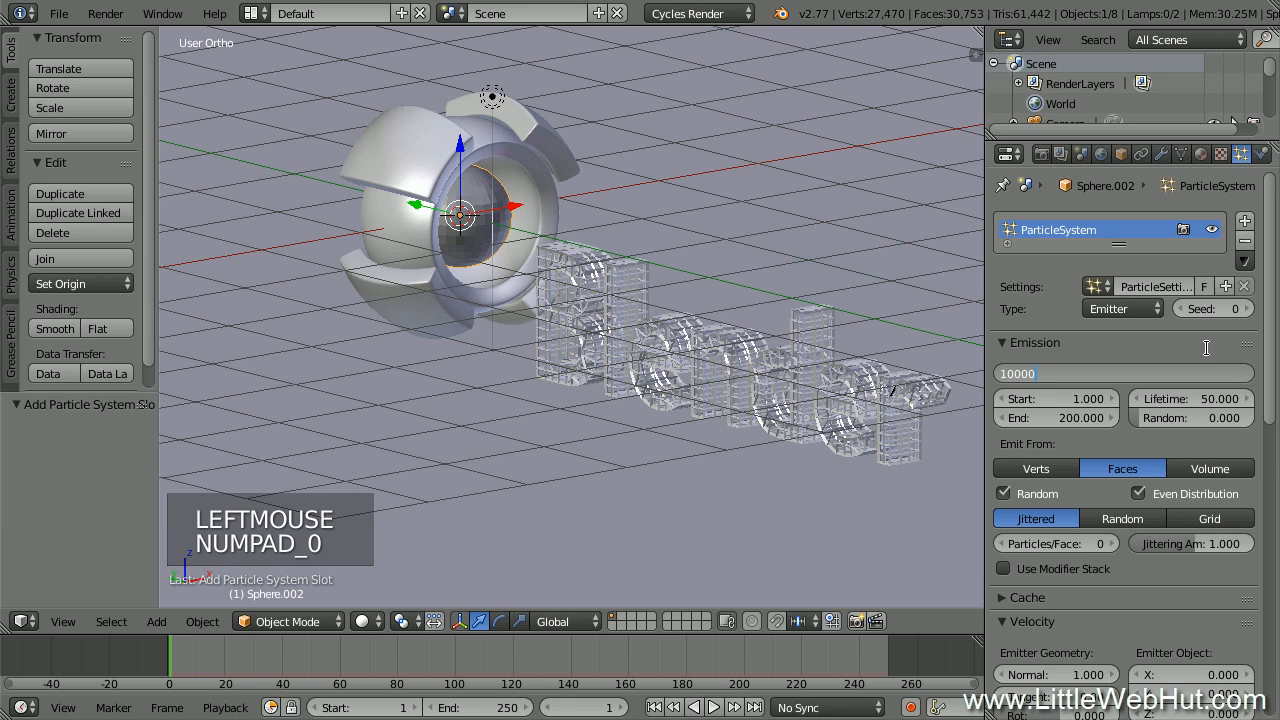
pyautogui.write('0')
pyautogui.press('Return')
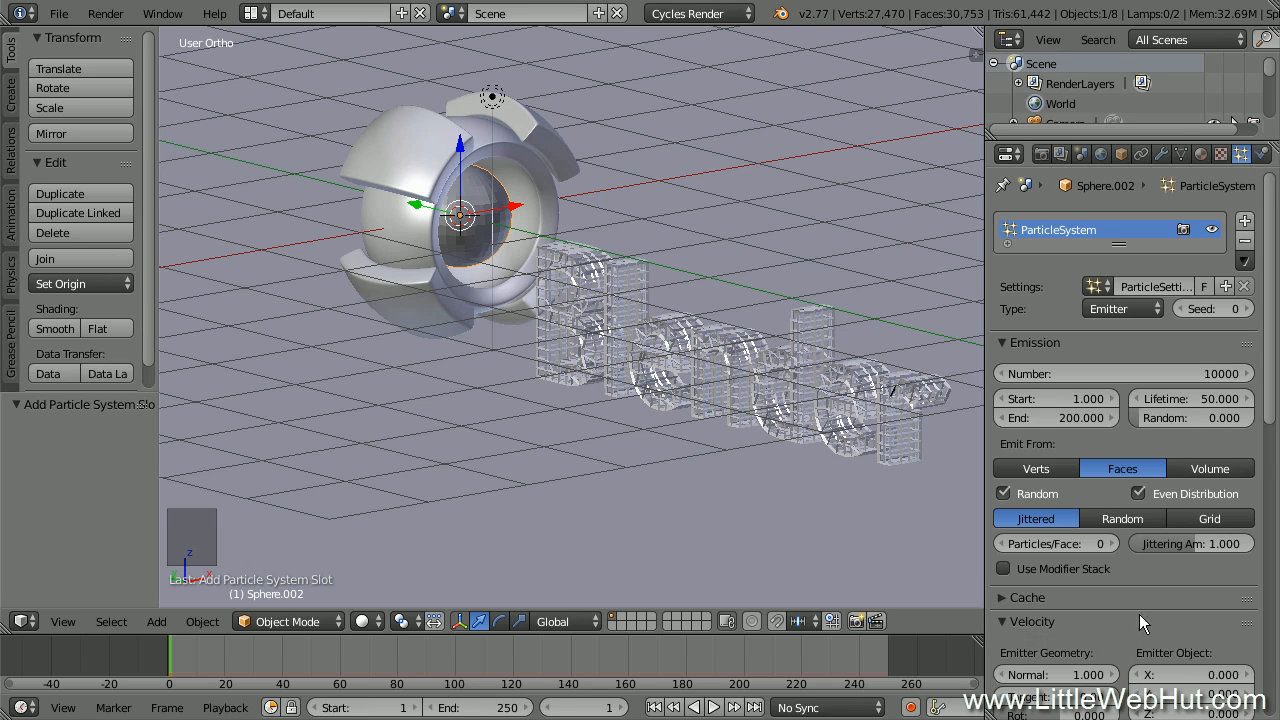
# Set the sphere particles' normal emission velocity to 0 and their gravity field weight to 0
pyautogui.click(1088, 676)
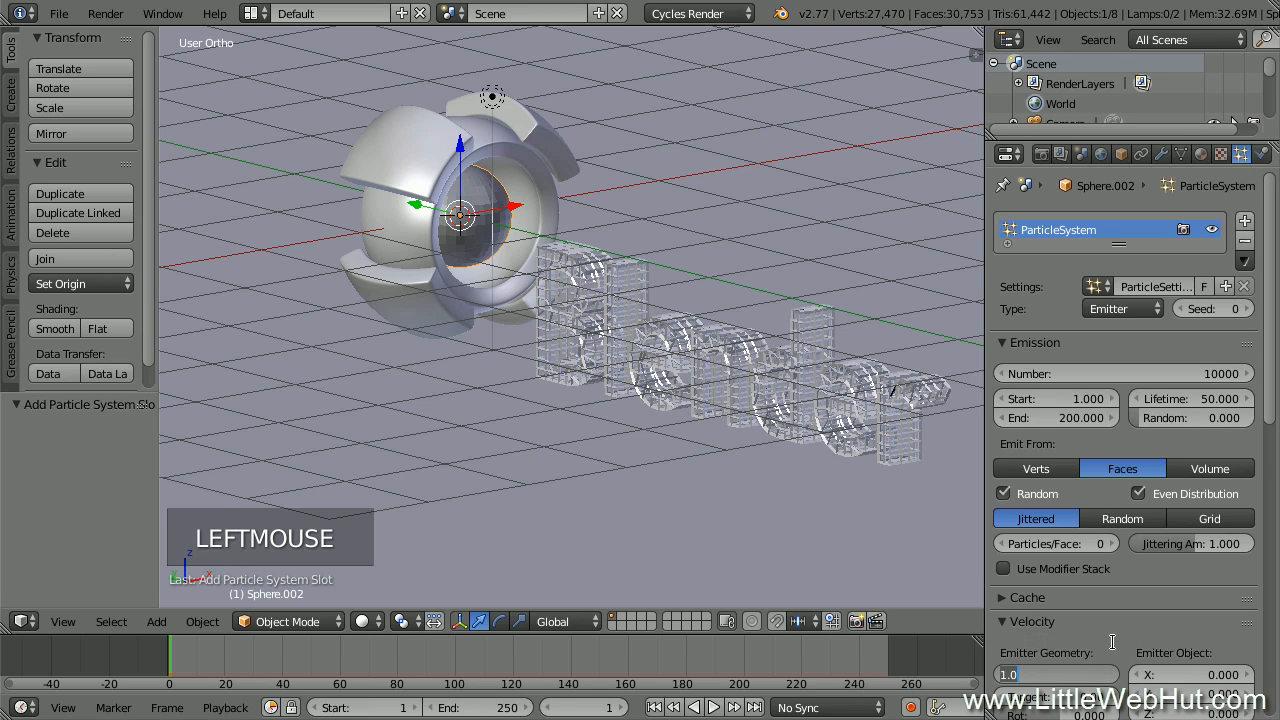
pyautogui.write('0')
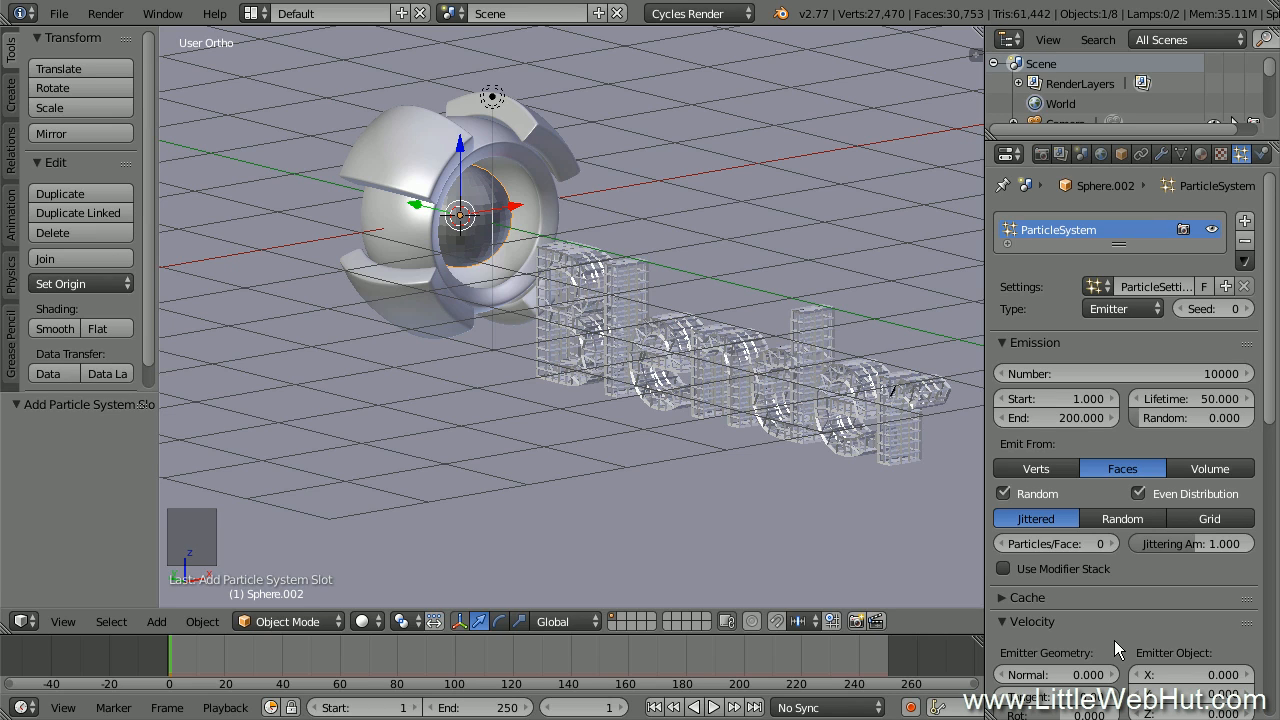
pyautogui.moveTo(1268, 378); pyautogui.dragTo(1270, 681)
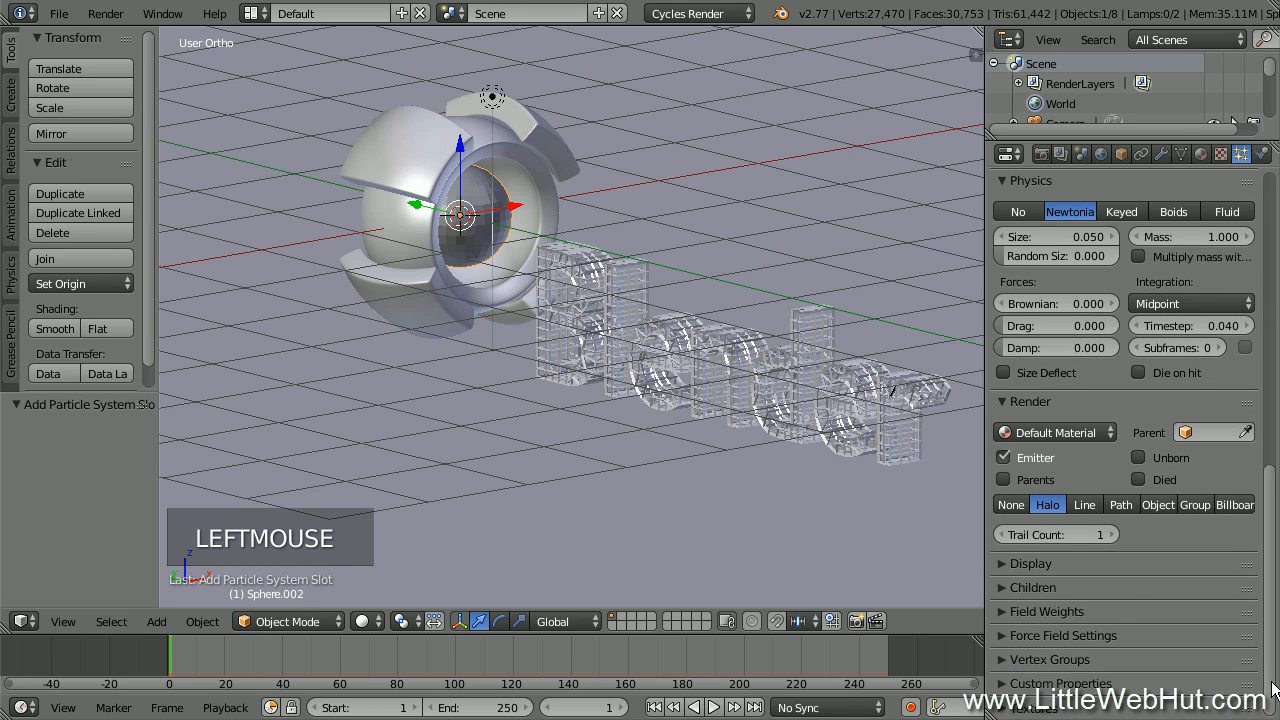
pyautogui.click(1003, 612)
pyautogui.click(1070, 668)
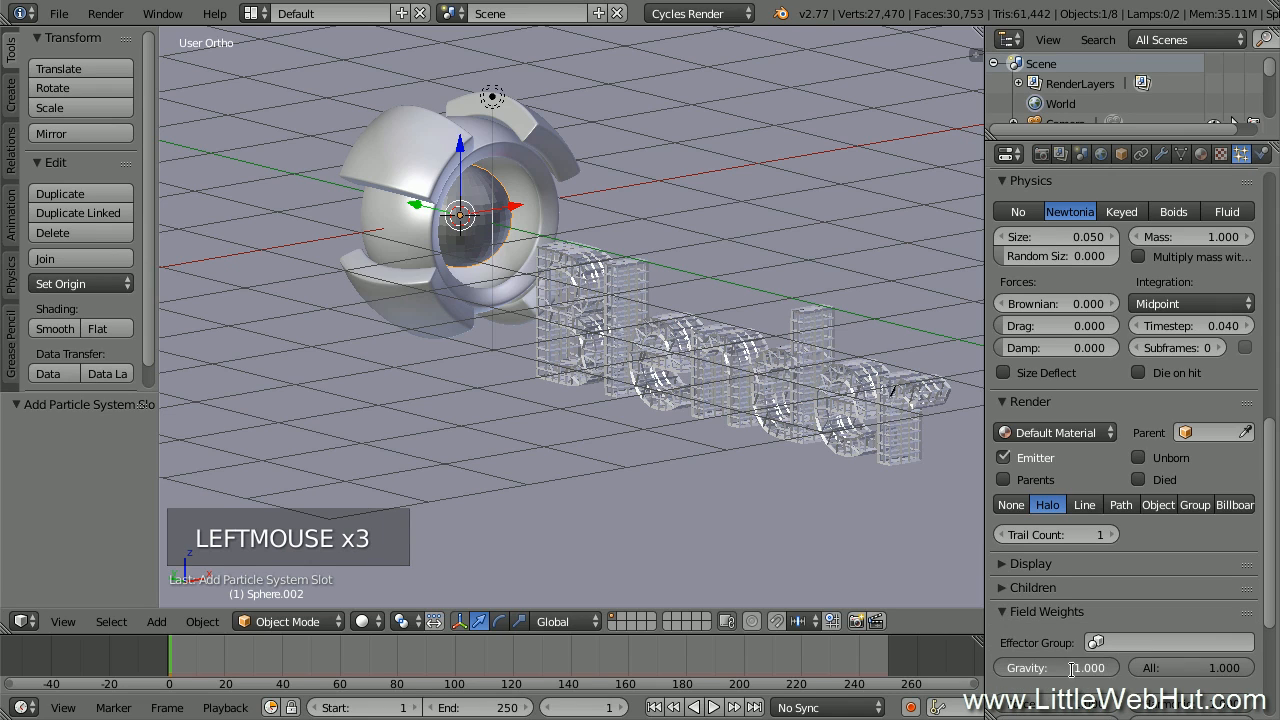
pyautogui.write('0')
pyautogui.press('Return')
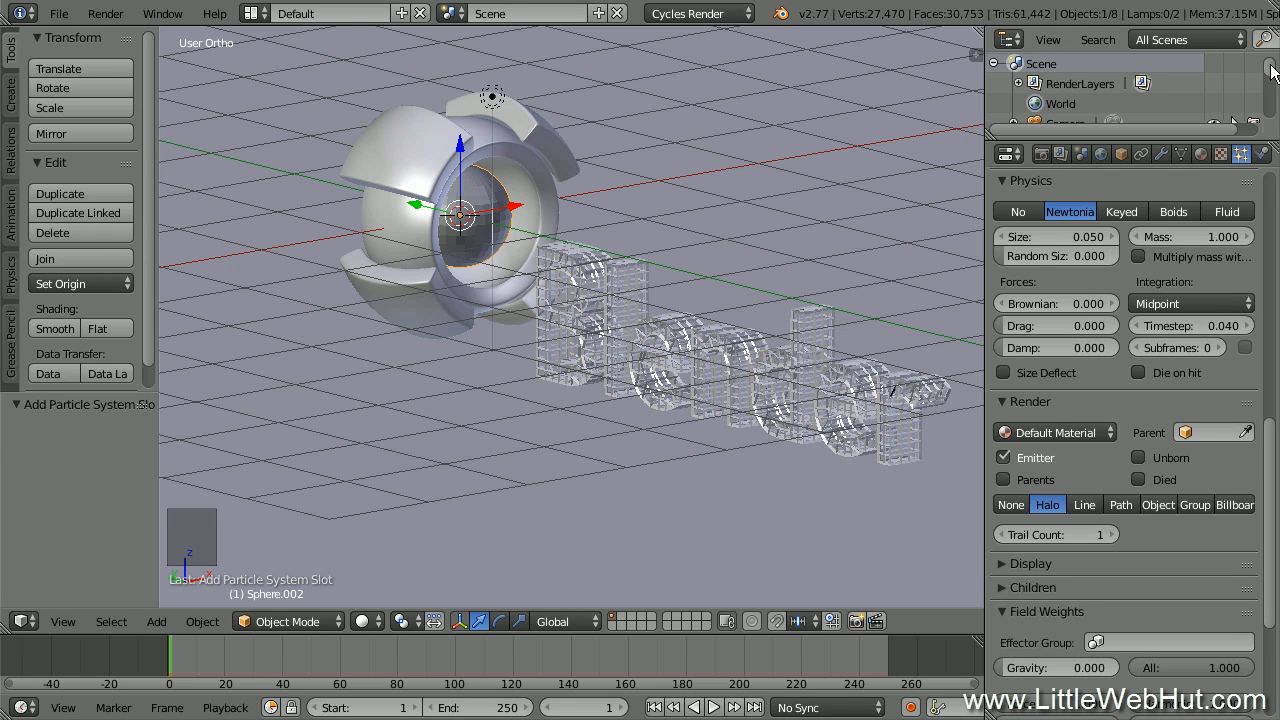
# Exclude the emitter object Sphere.002 from rendering and hide it in the viewport
pyautogui.moveTo(1273, 74); pyautogui.dragTo(1272, 135)
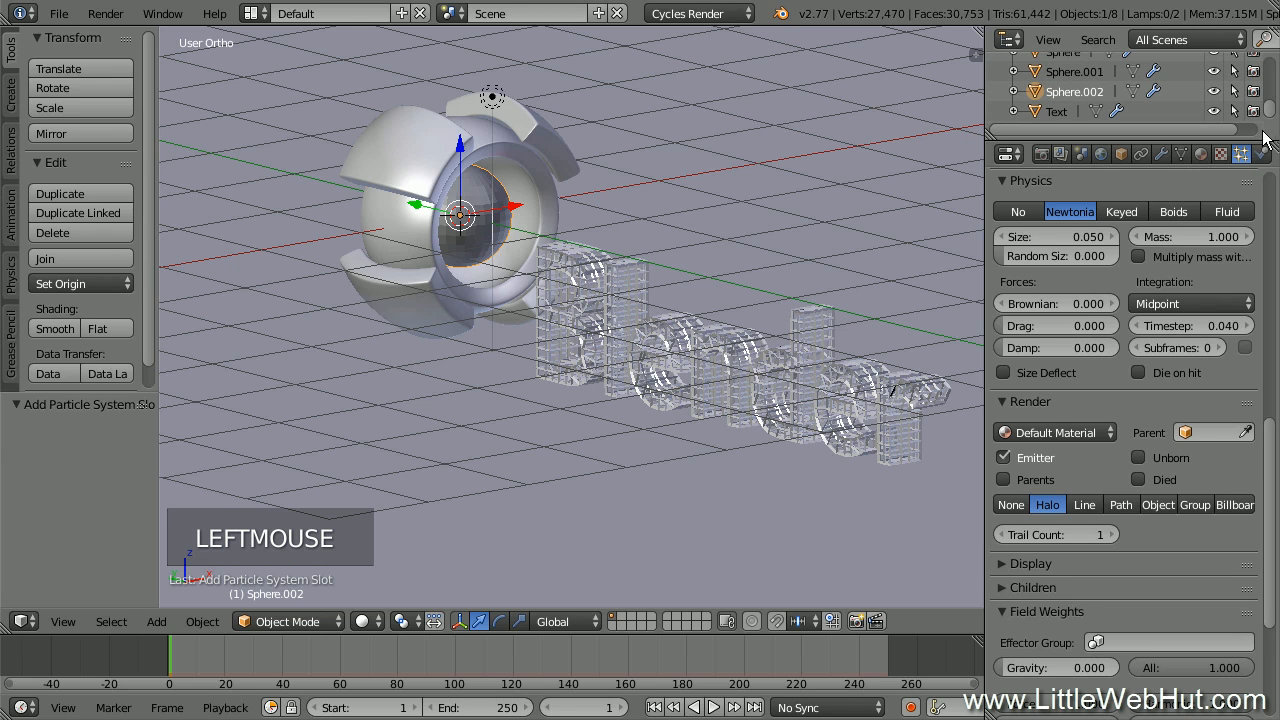
pyautogui.click(1255, 91)
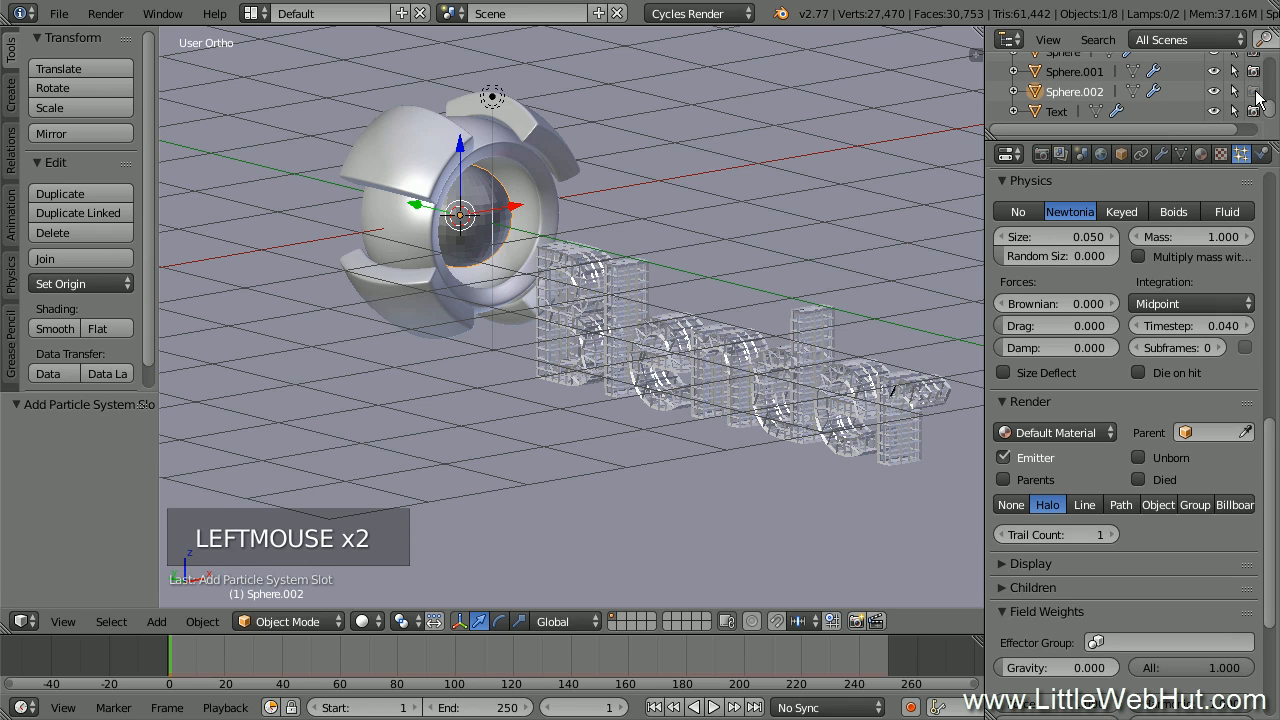
pyautogui.click(1214, 92)
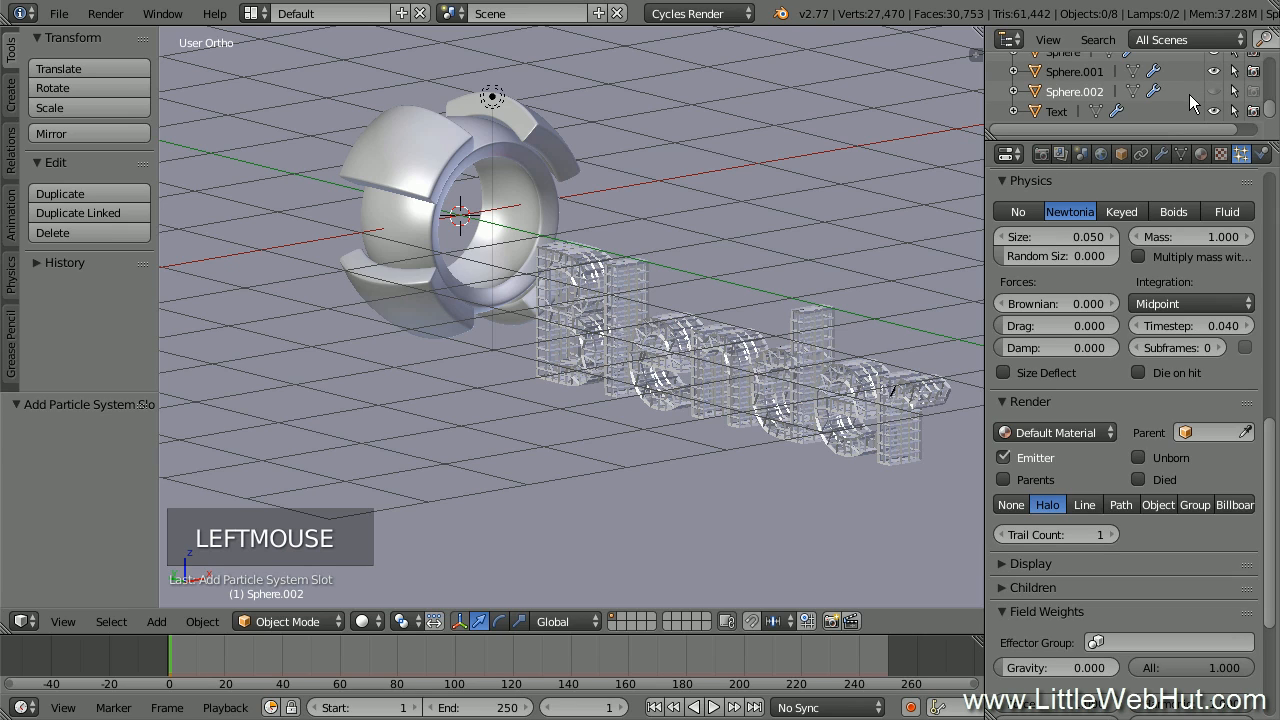
# Rename the hidden emitter object Sphere.002 as sphere.start
pyautogui.click(1071, 89)
pyautogui.doubleClick(1071, 89)
pyautogui.write('sp')
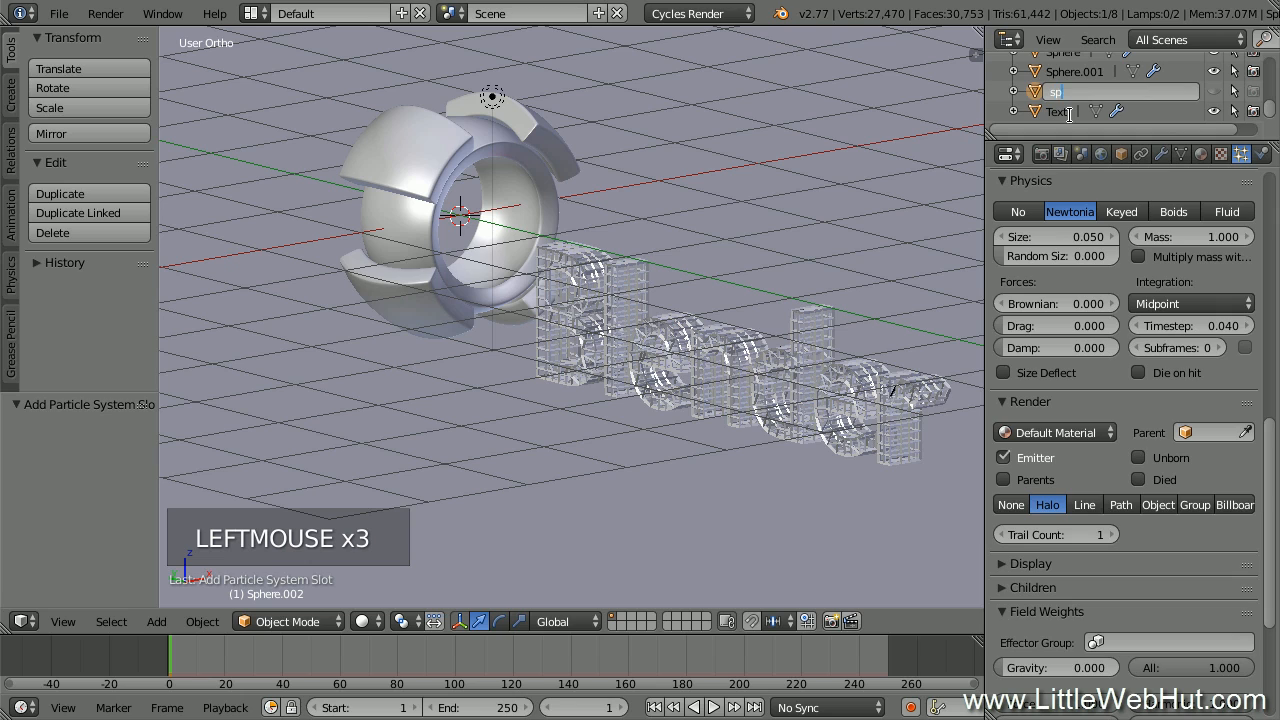
pyautogui.write('here.sta')
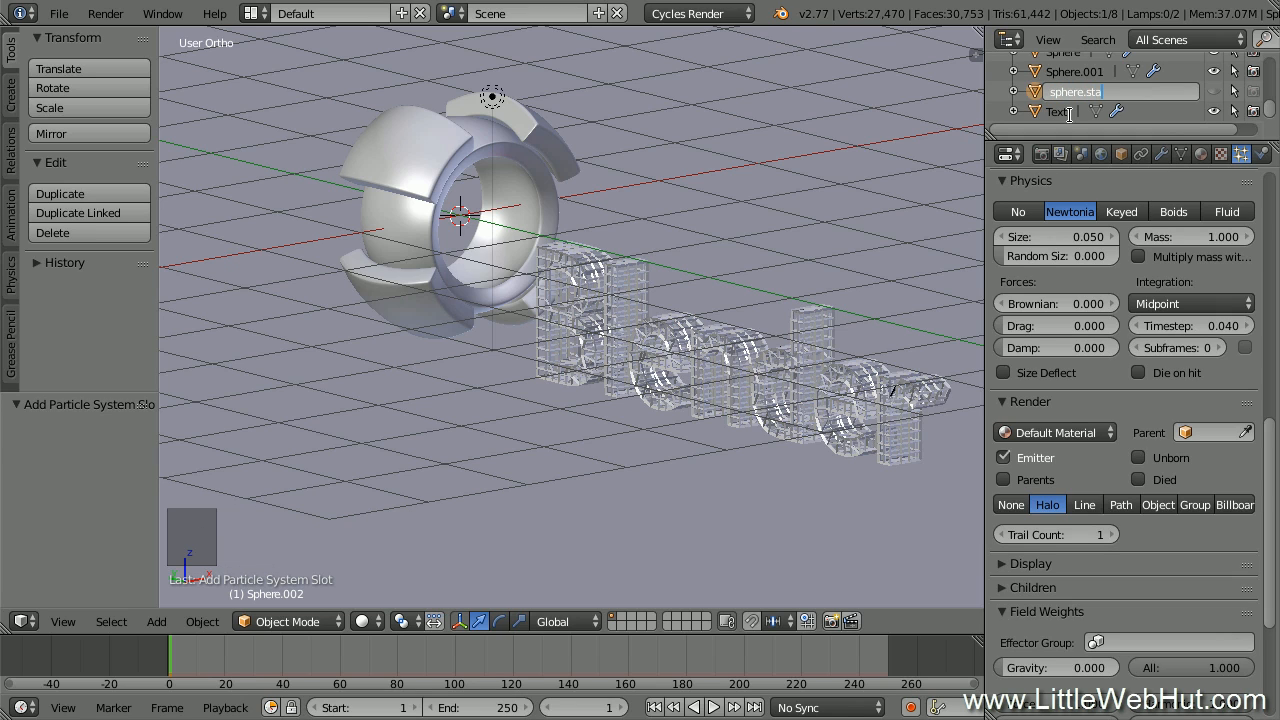
pyautogui.write('rt')
pyautogui.press('Return')
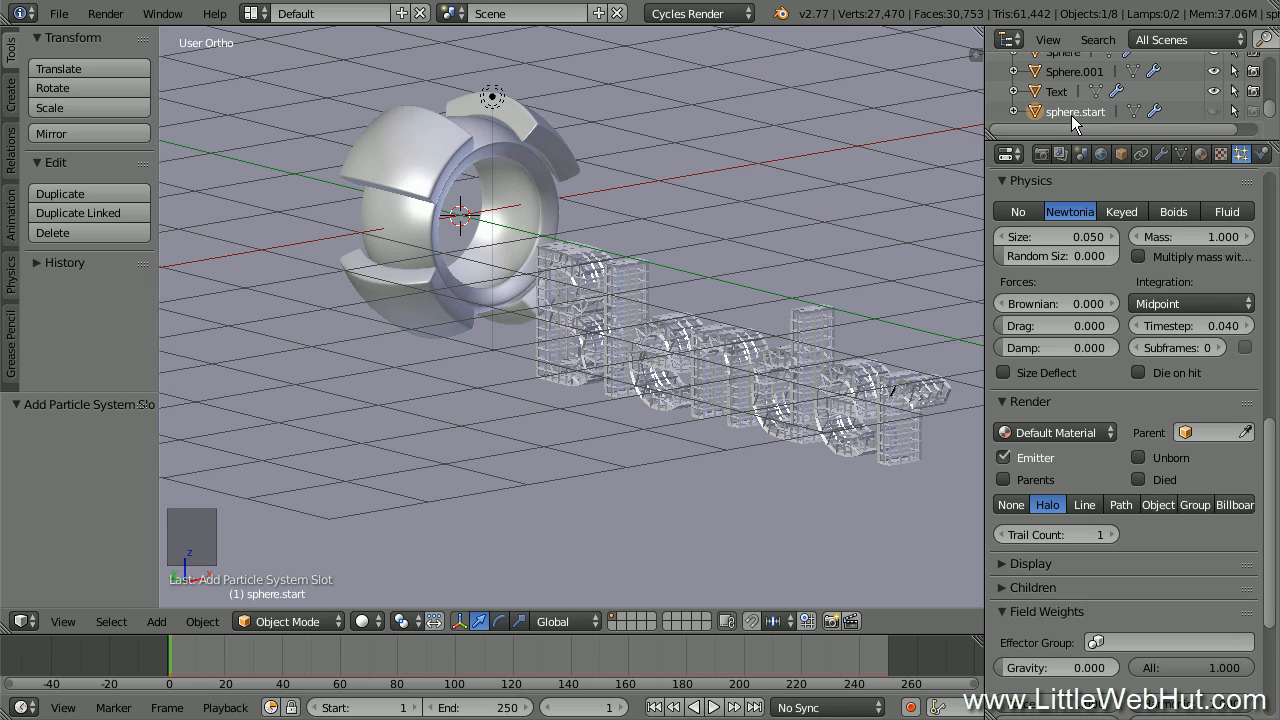
# Add a particle system to the Text object with an emission number of 10000 and Use Modifier Stack enabled
pyautogui.rightClick(812, 337)
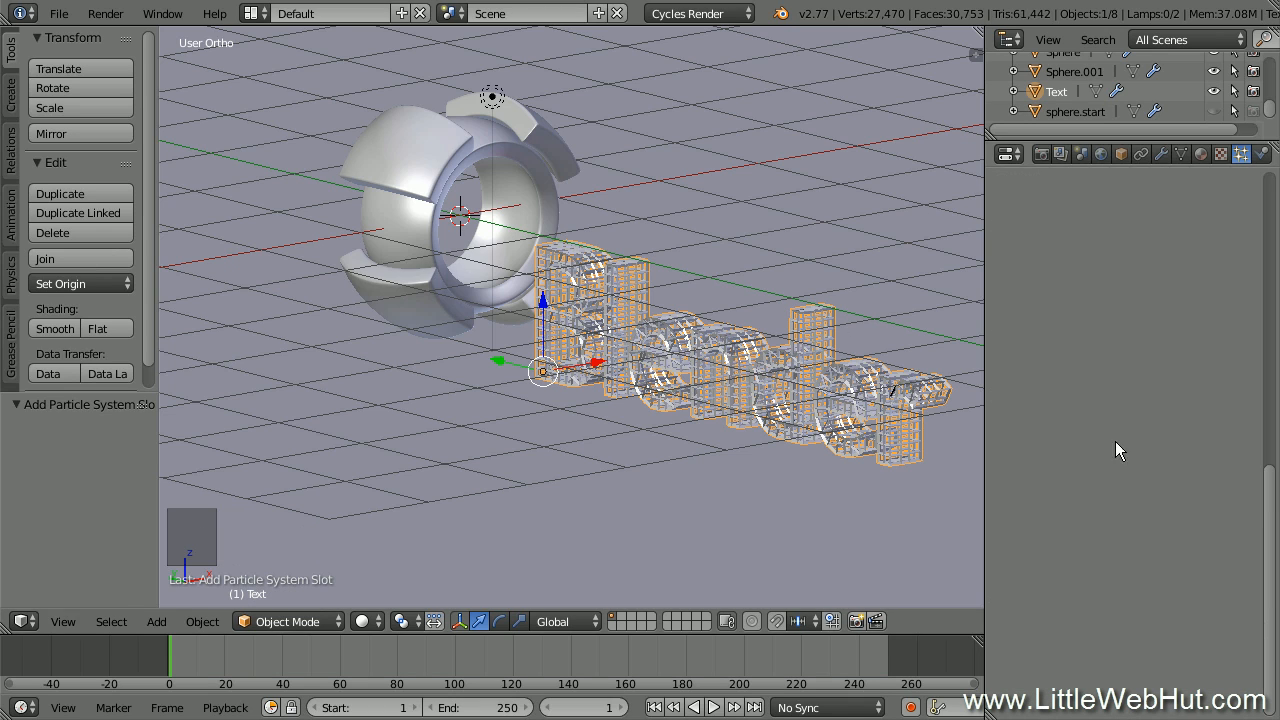
pyautogui.moveTo(1275, 520); pyautogui.dragTo(1274, 200)
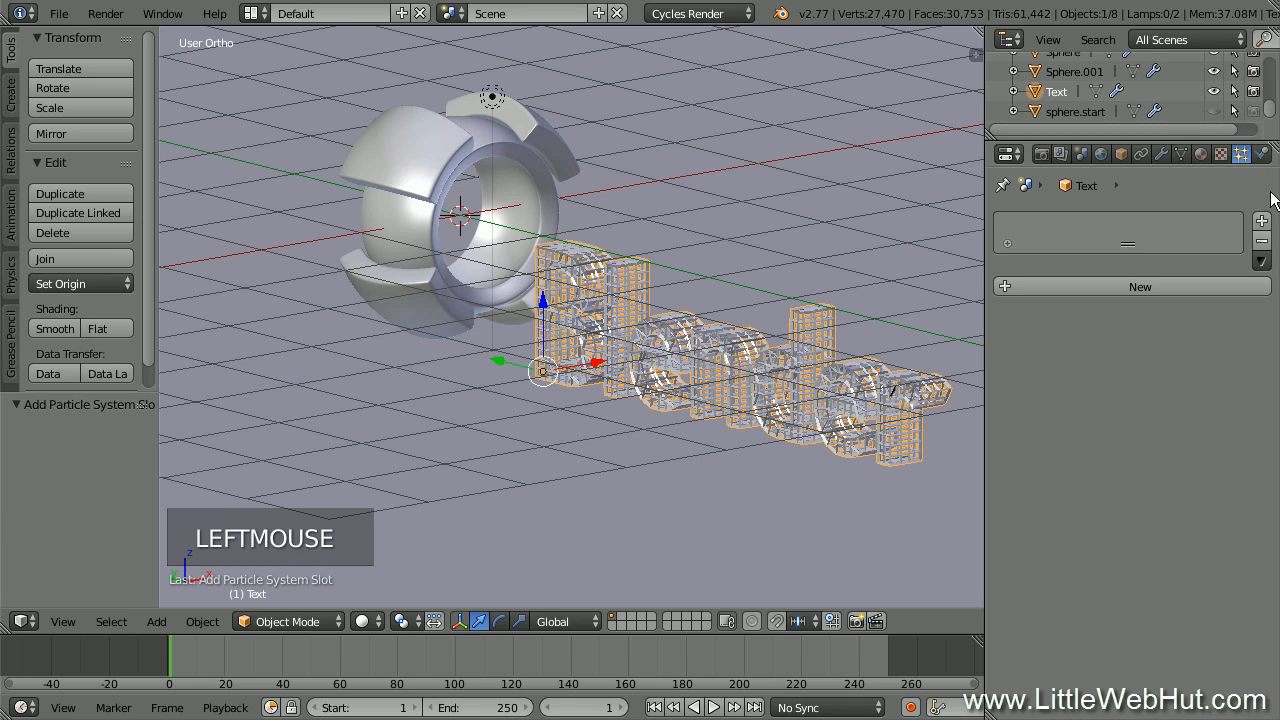
pyautogui.click(1071, 286)
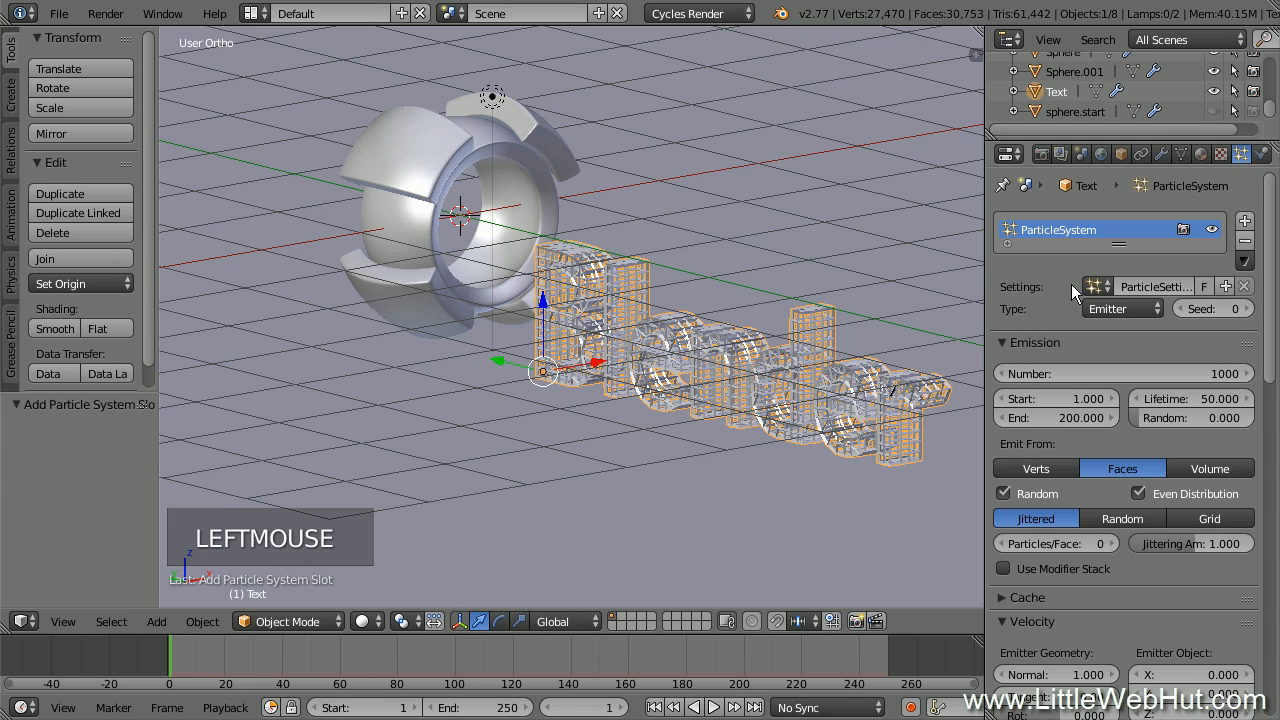
pyautogui.click(1207, 372)
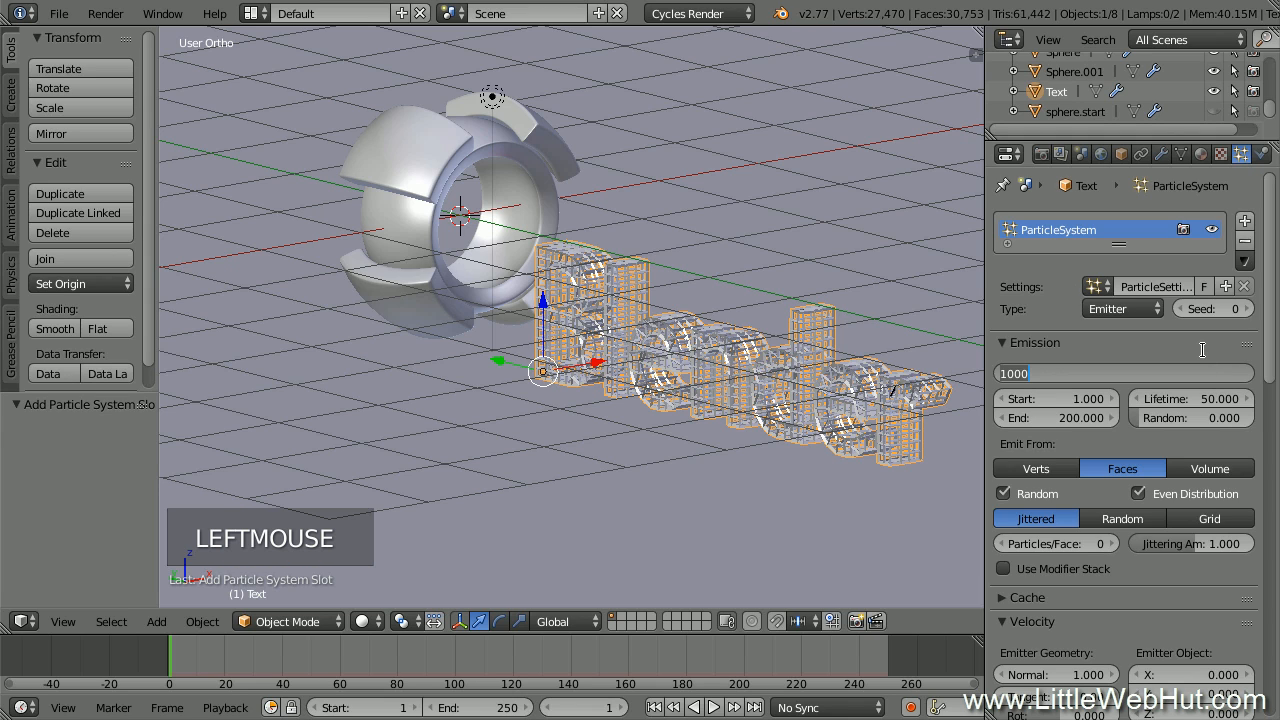
pyautogui.write('10000')
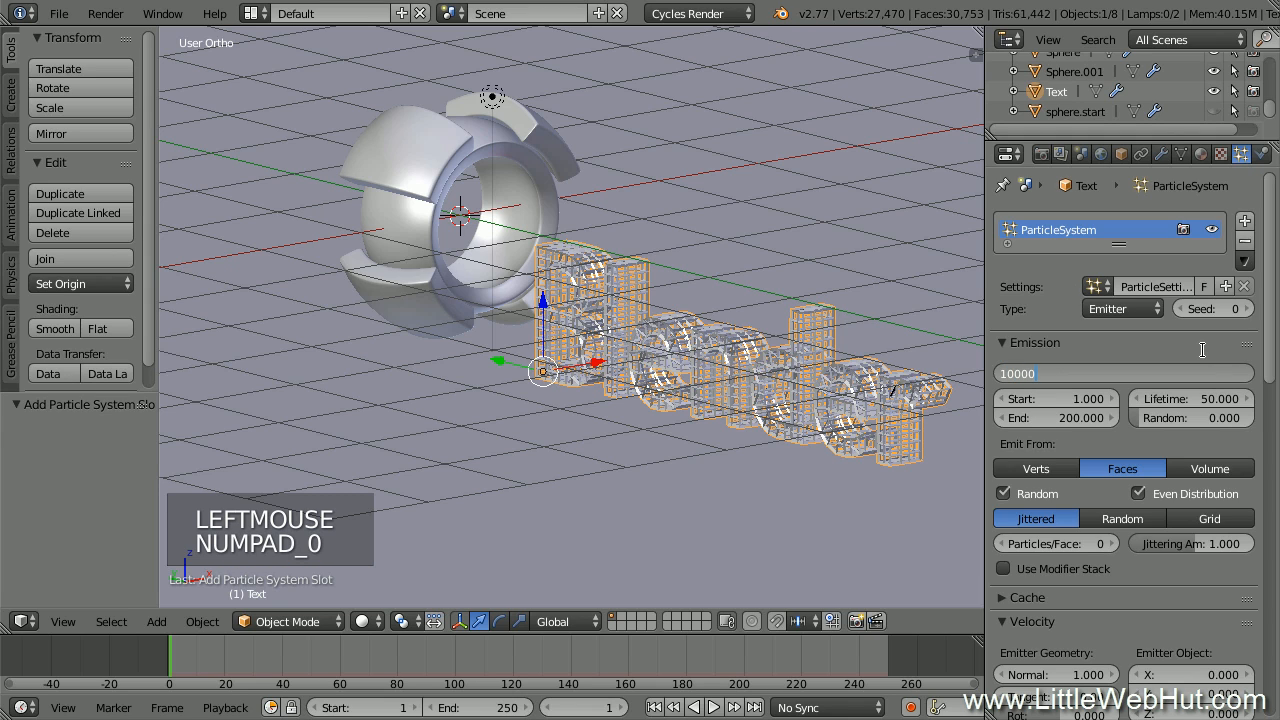
pyautogui.press('Return')
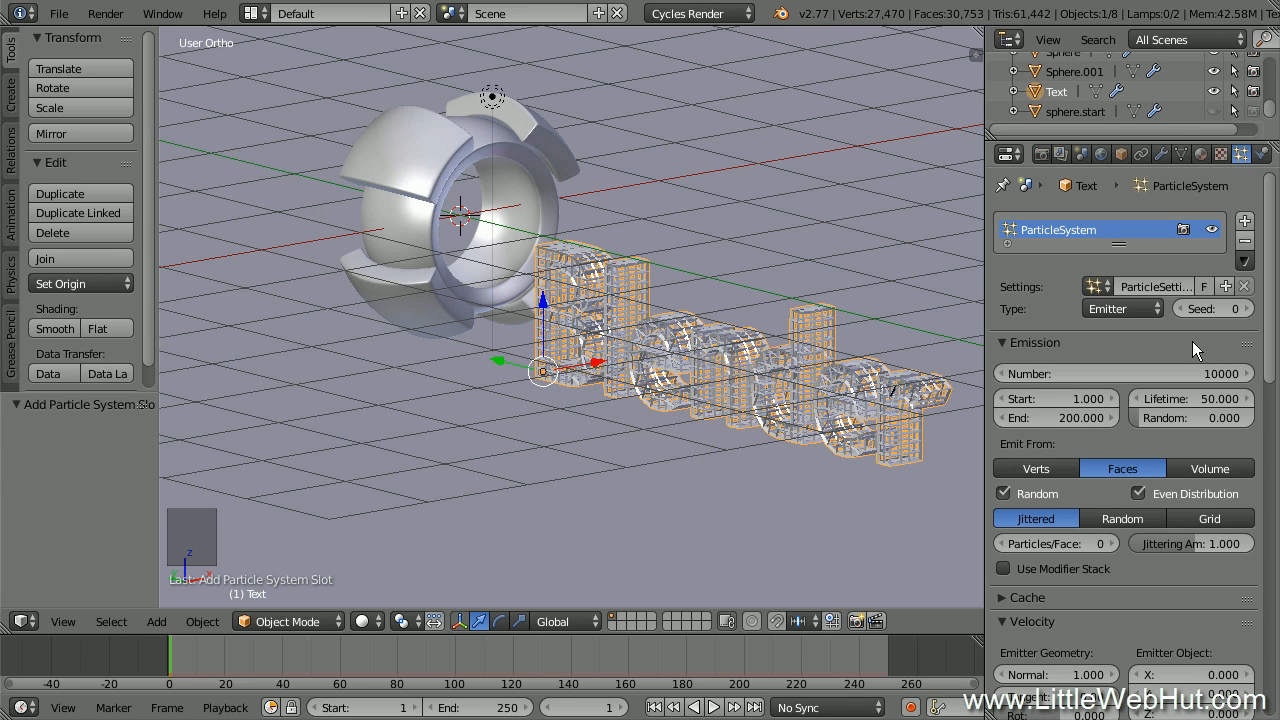
pyautogui.click(1005, 568)
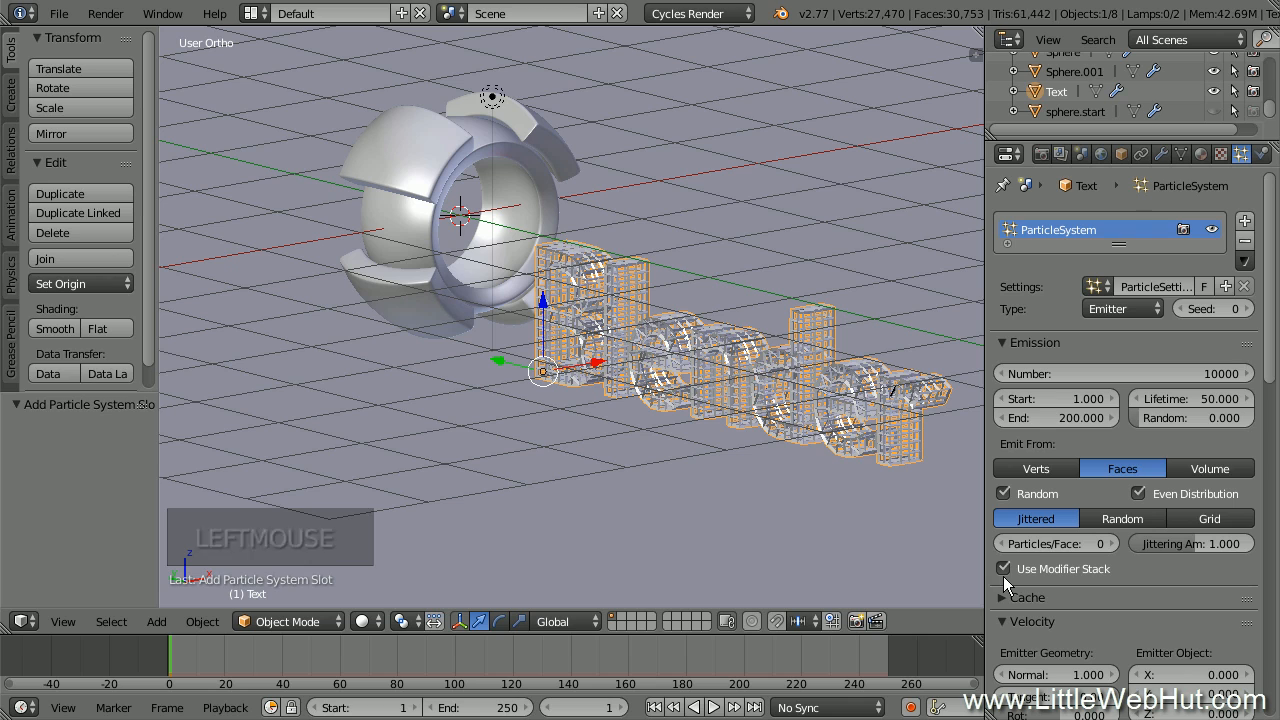
# Set the gravity field weight of the Text object's particle system to 0
pyautogui.click(1271, 300)
pyautogui.moveTo(1269, 302); pyautogui.dragTo(1249, 651)
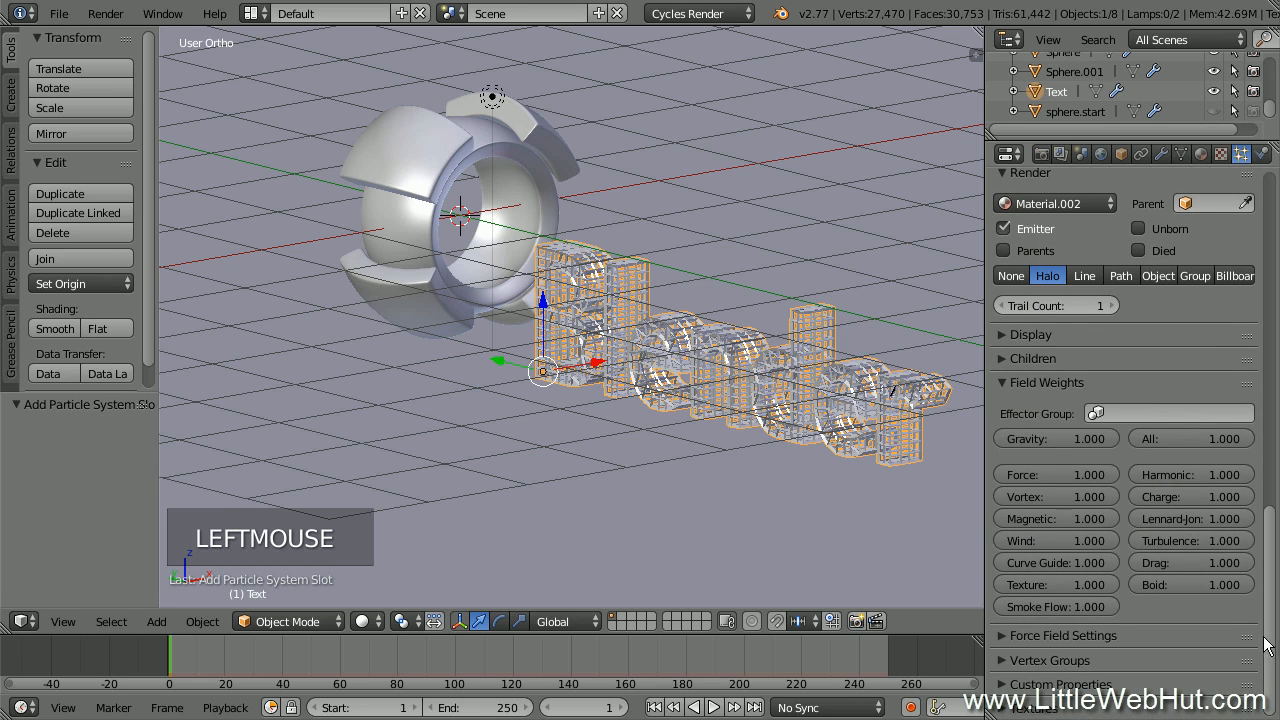
pyautogui.click(1068, 439)
pyautogui.write('0')
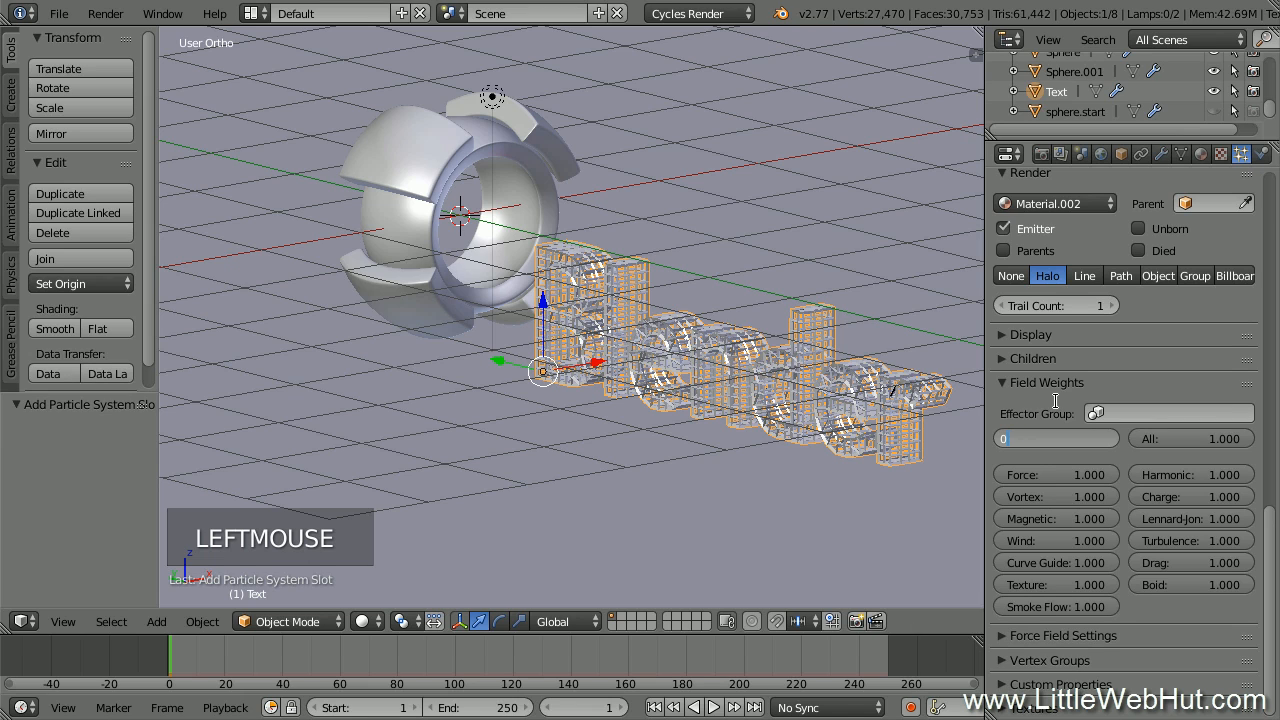
pyautogui.press('Return')
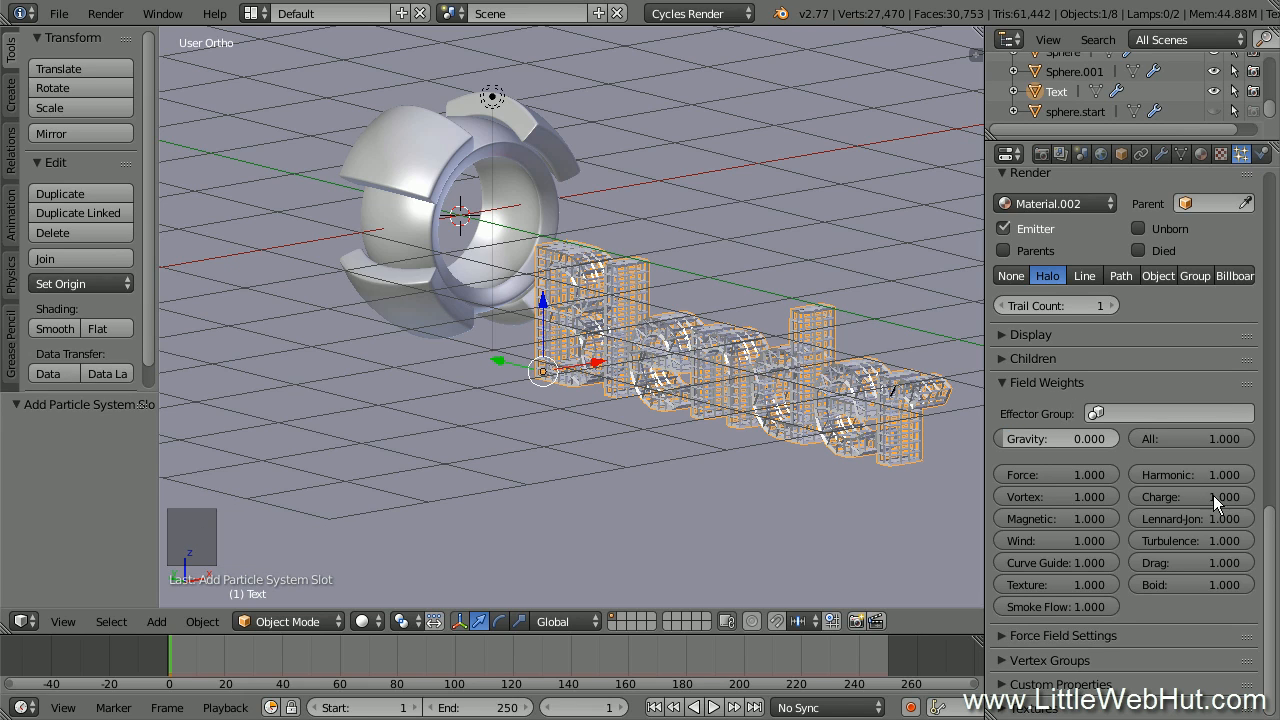
# Switch the Text particles' physics to Keyed and add a key that targets sphere.start
pyautogui.moveTo(1271, 556); pyautogui.dragTo(1257, 430)
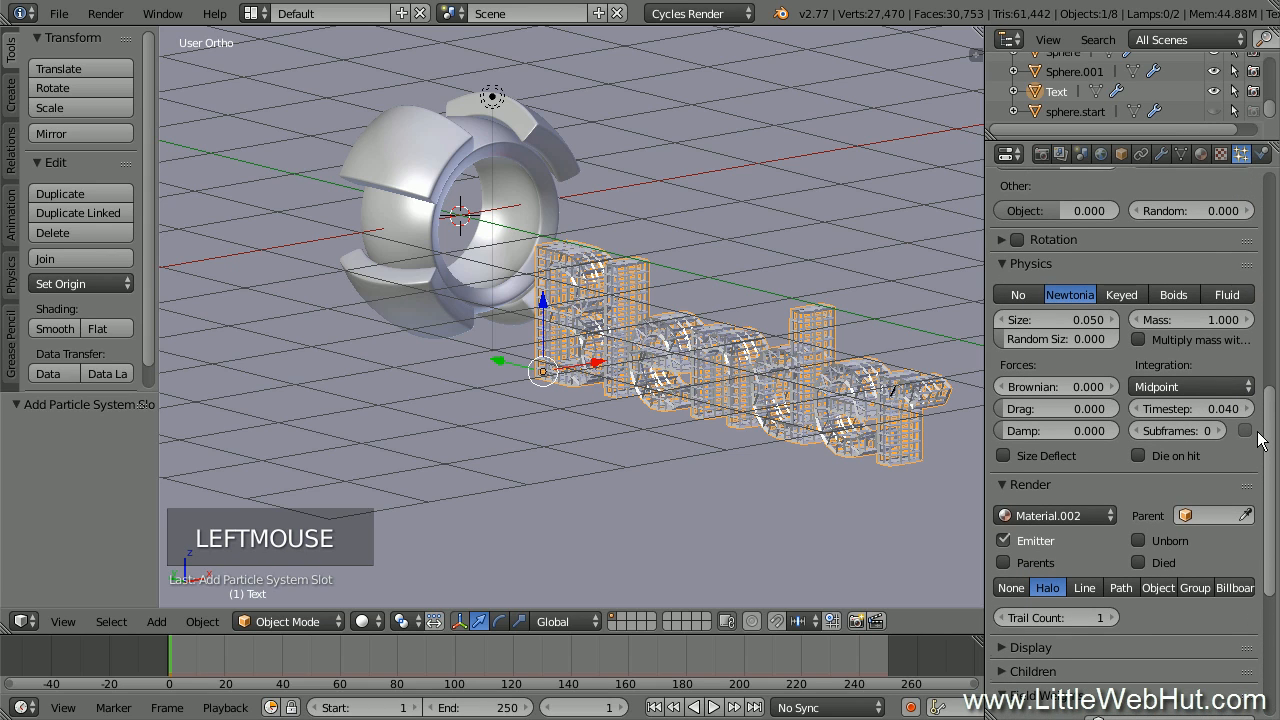
pyautogui.click(1121, 295)
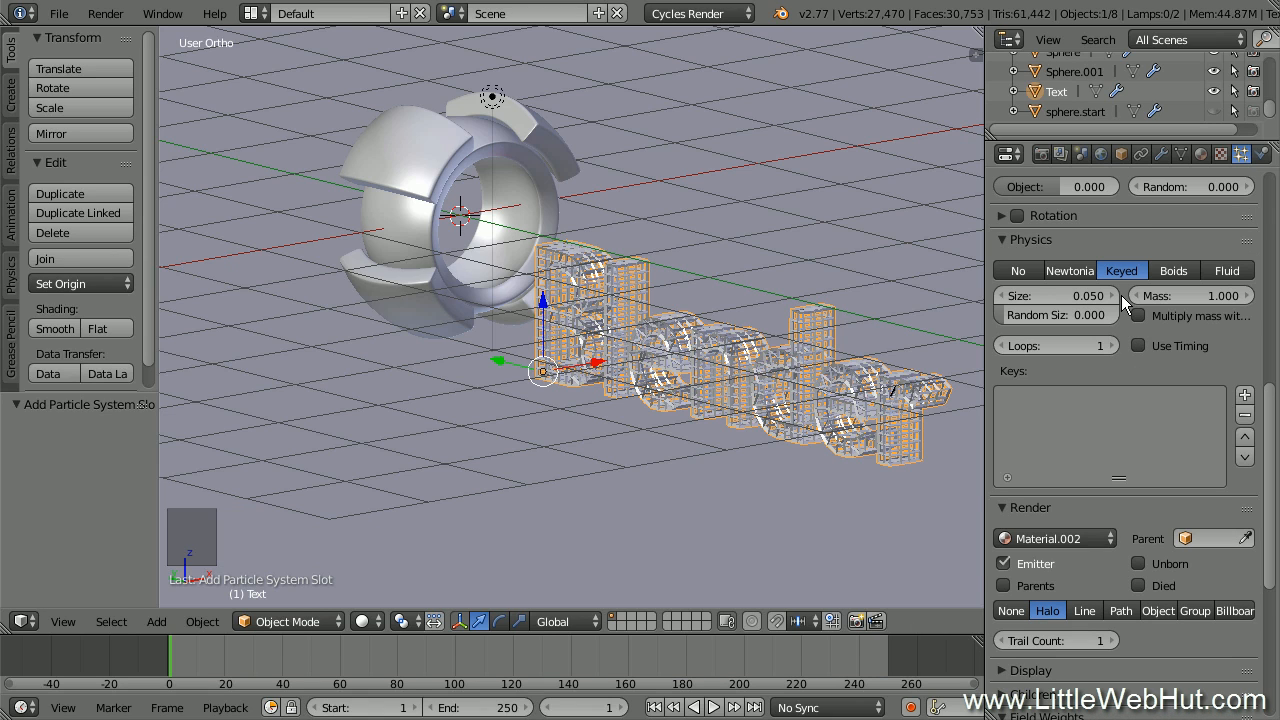
pyautogui.click(1245, 396)
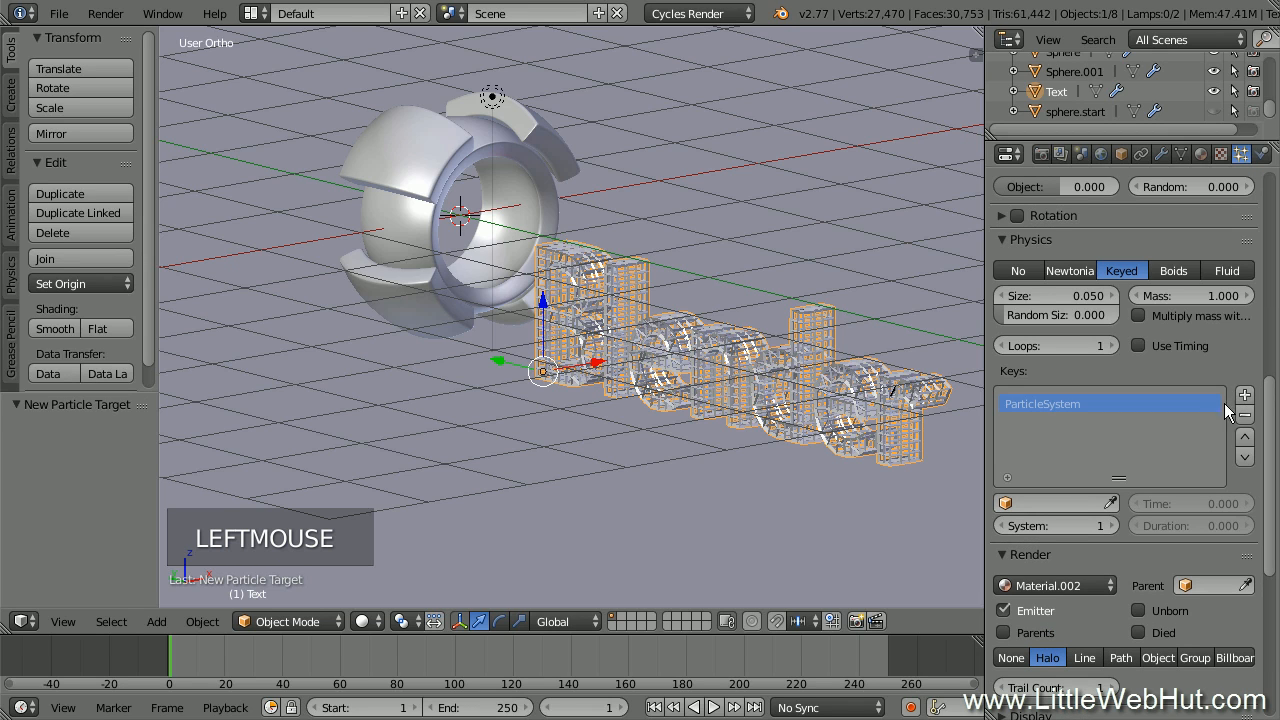
pyautogui.doubleClick(1076, 507)
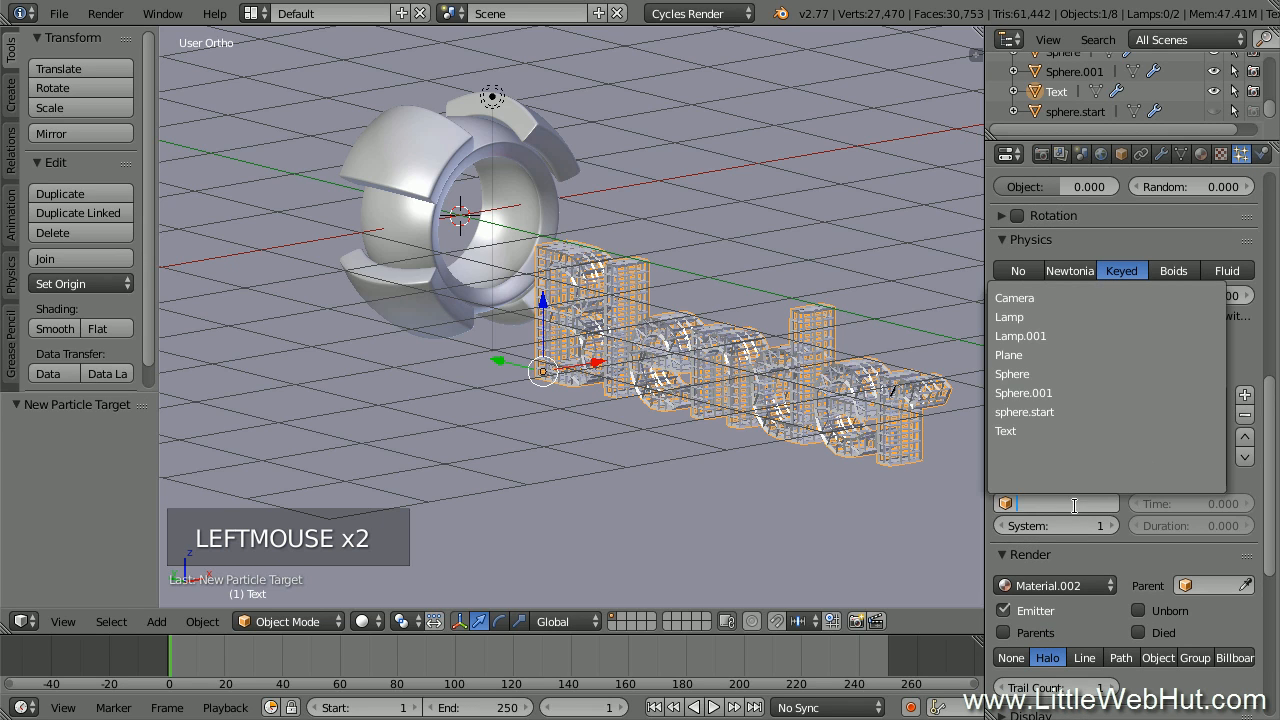
pyautogui.click(1073, 413)
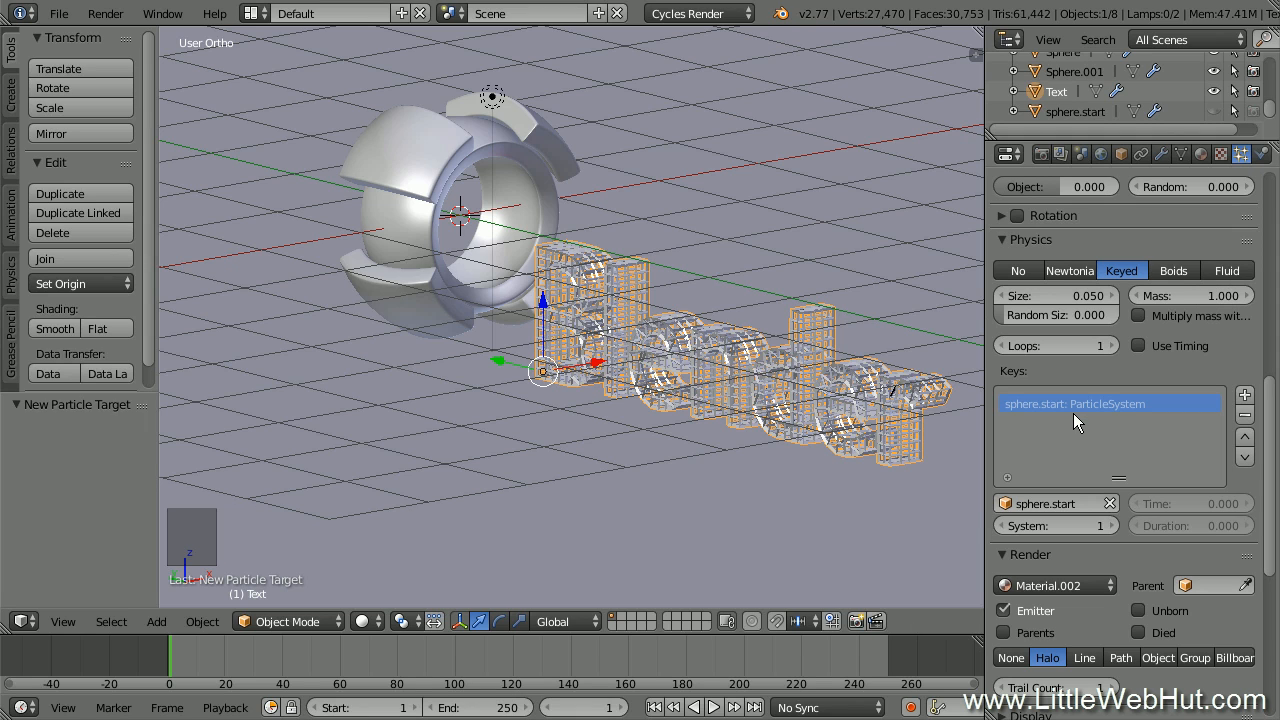
# Add a second key targeting the Text object and scrub the timeline to about frame 102 to preview the particles
pyautogui.click(1245, 396)
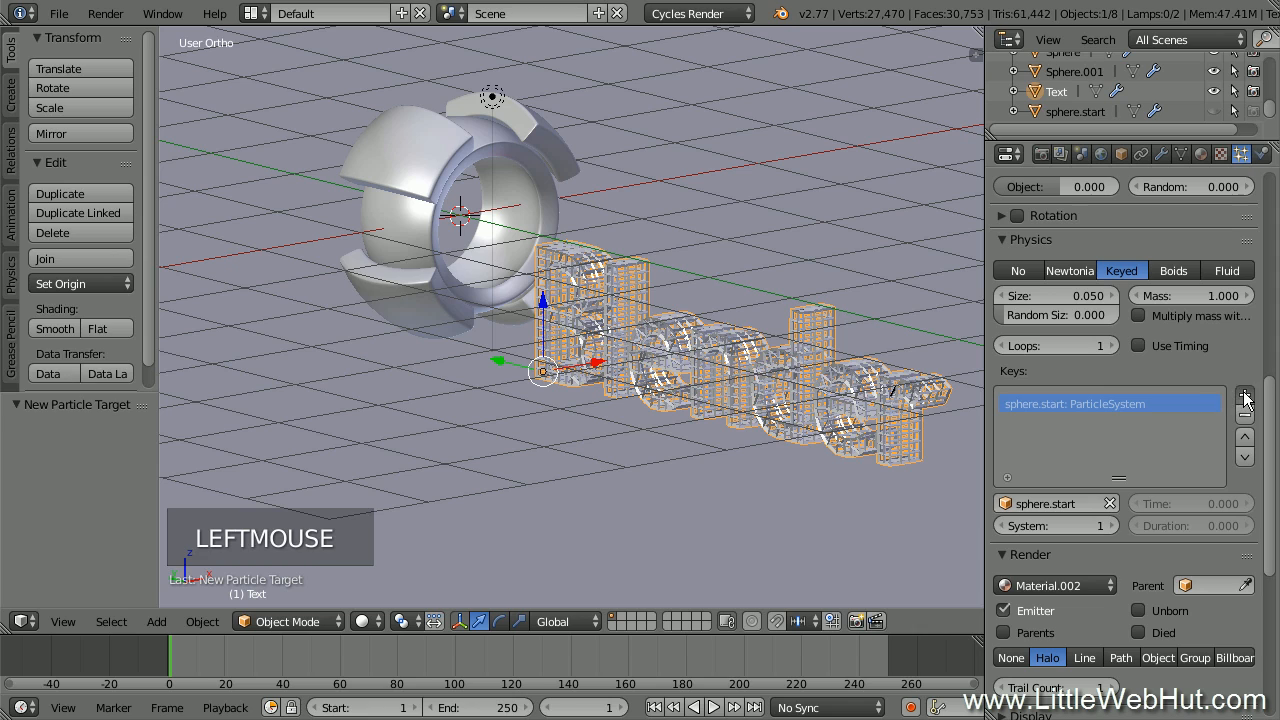
pyautogui.click(1063, 502)
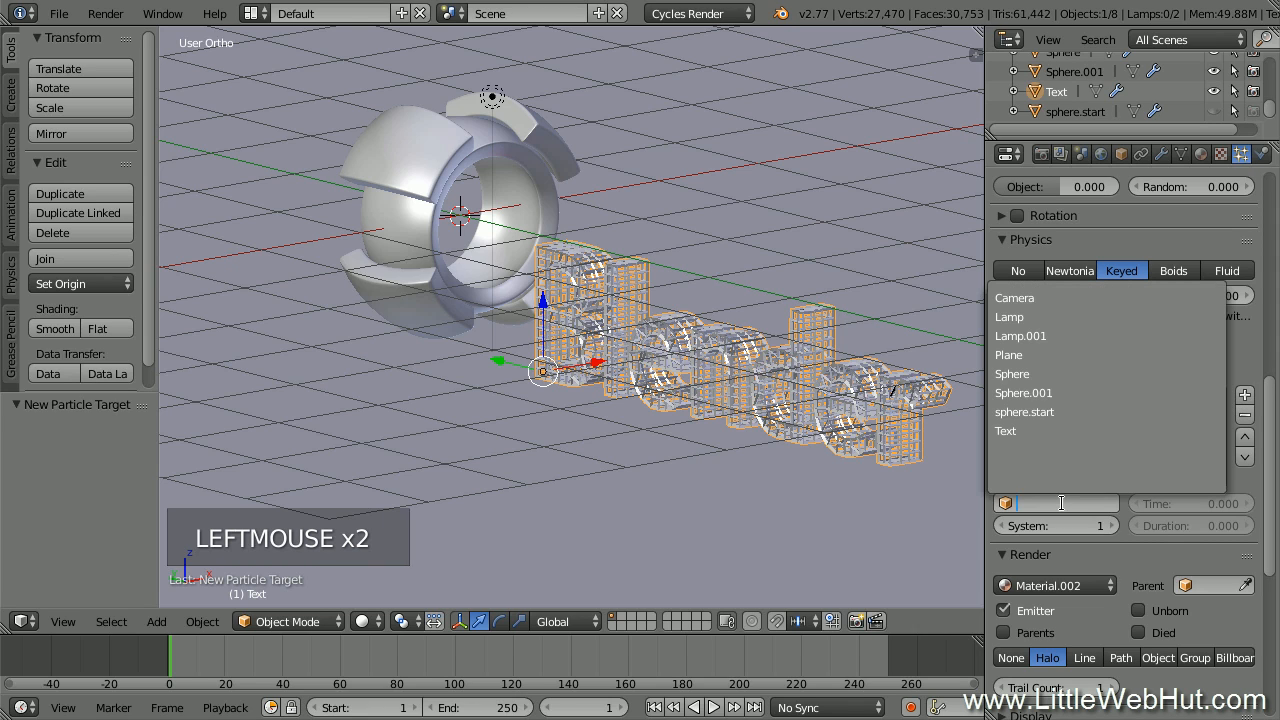
pyautogui.click(1037, 431)
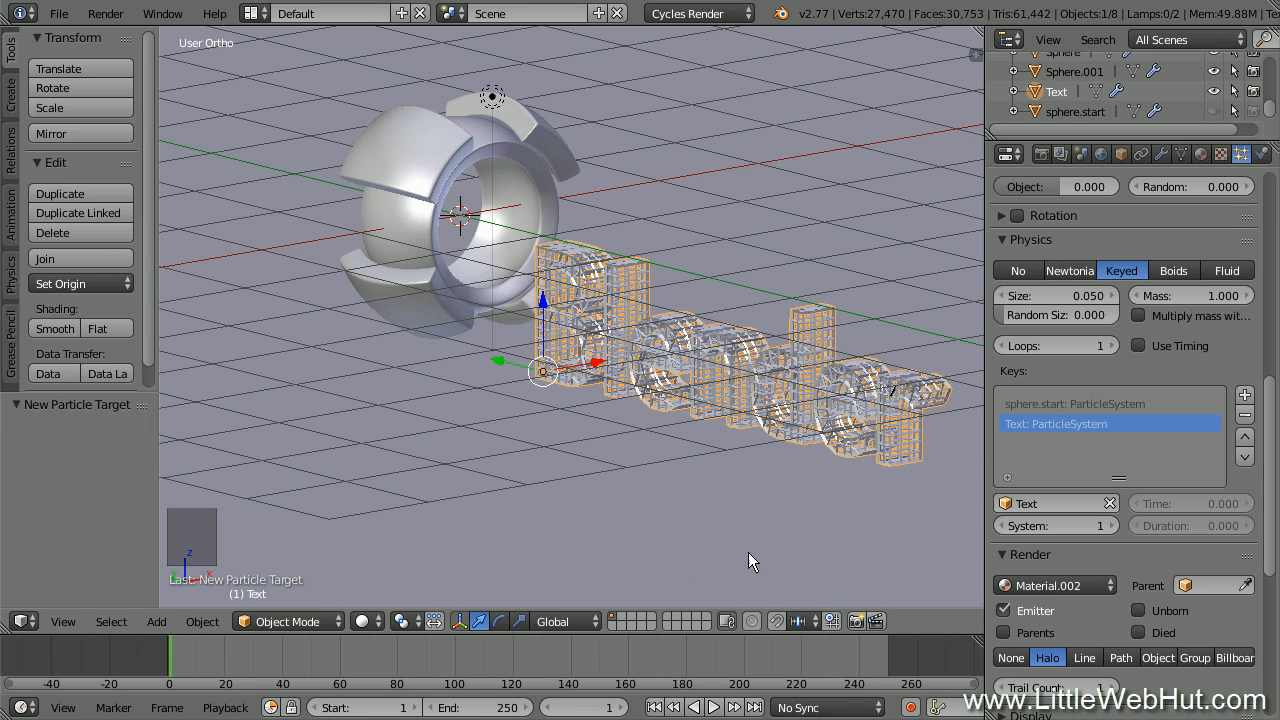
pyautogui.moveTo(171, 668); pyautogui.dragTo(461, 660)
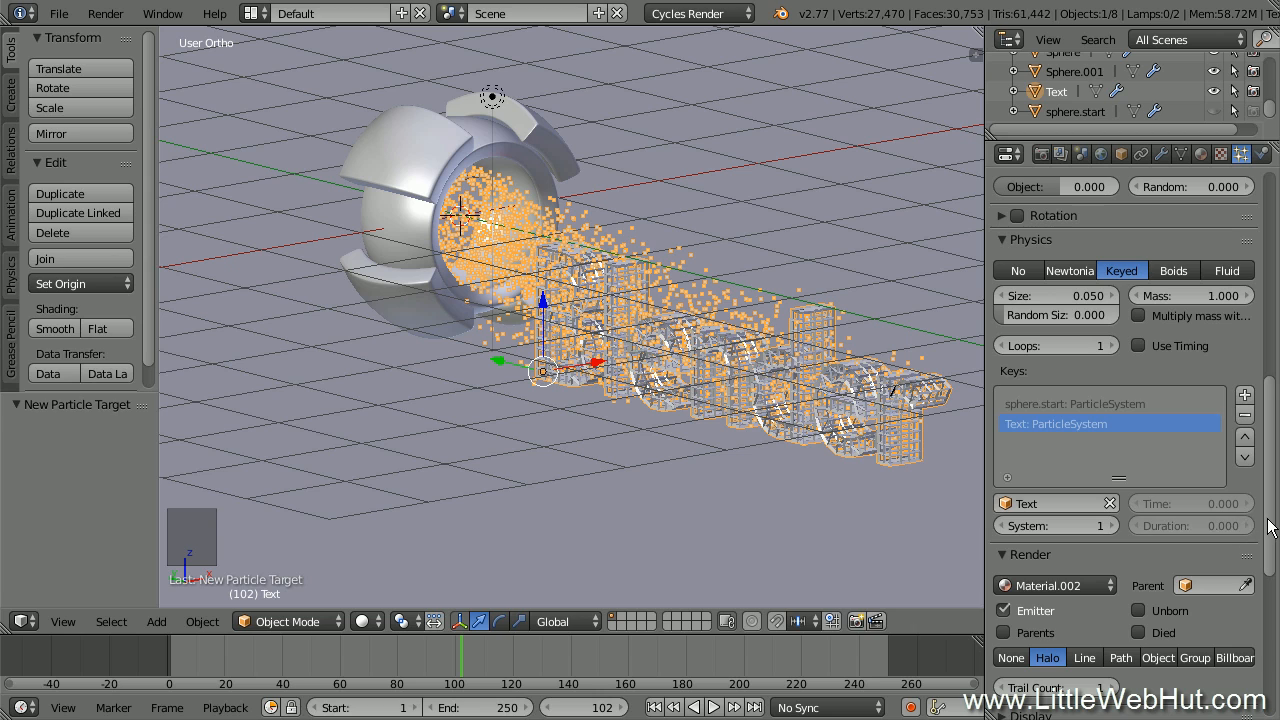
# Set the lifetime of the Text particles to 140 frames
pyautogui.moveTo(1268, 530); pyautogui.dragTo(1272, 369)
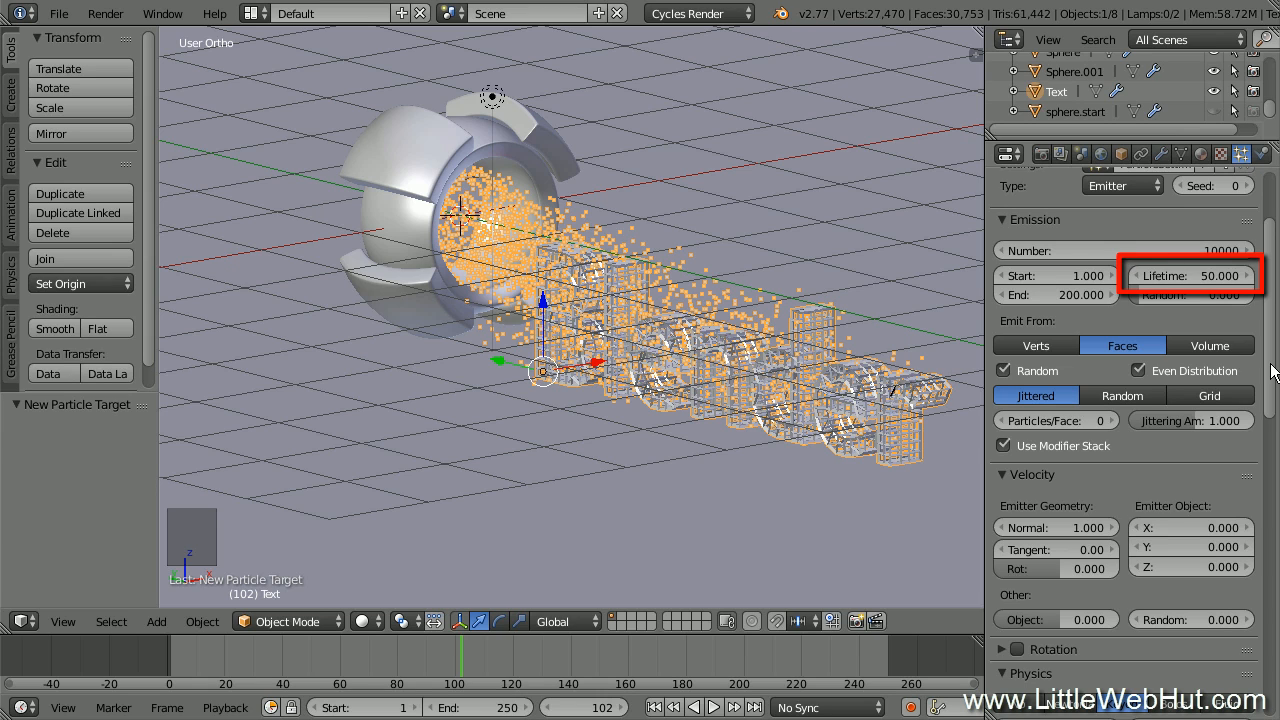
pyautogui.click(1200, 275)
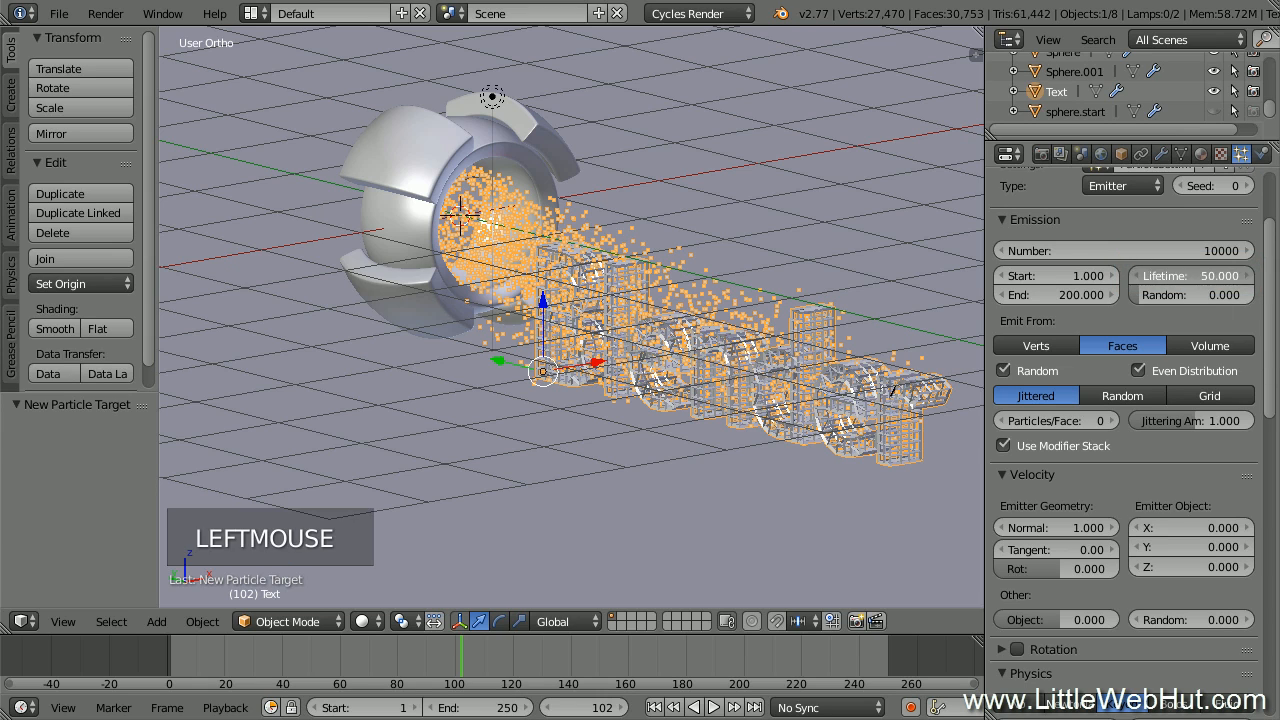
pyautogui.write('140')
pyautogui.press('Return')
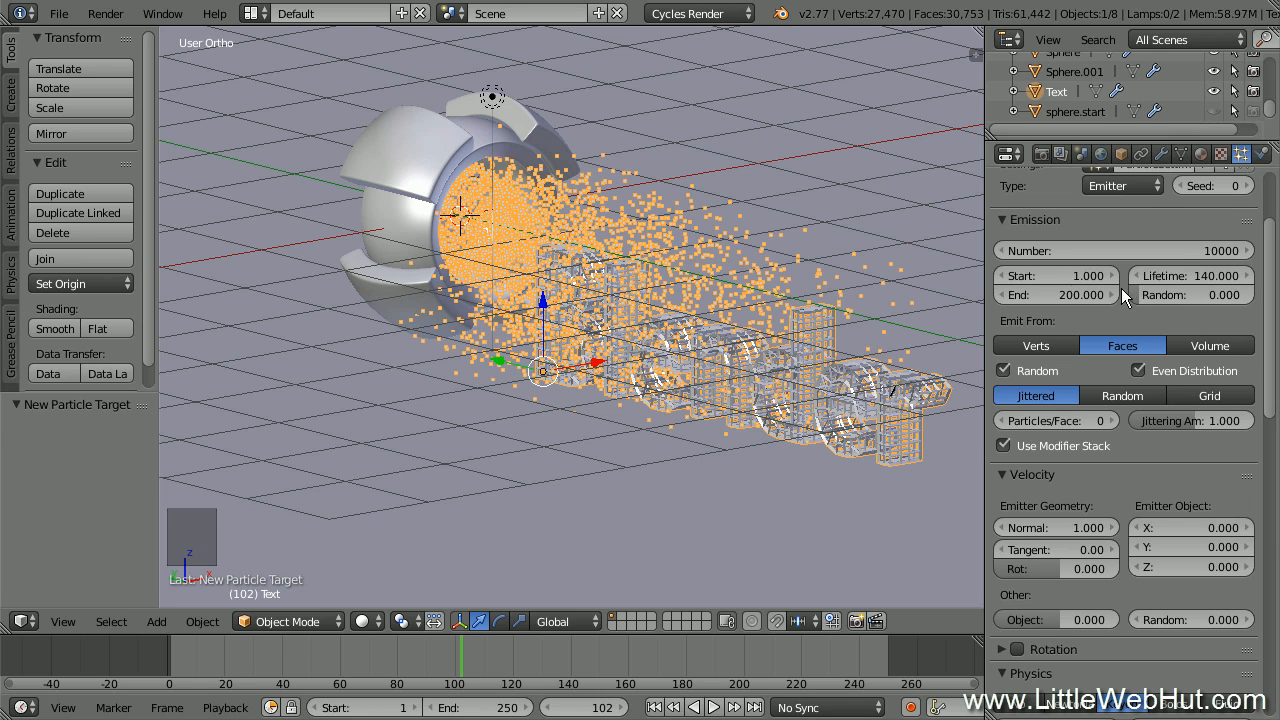
# Set the Text particle emission to start at frame 70 and end at frame 100, and preview it along the timeline
pyautogui.click(1077, 283)
pyautogui.write('70')
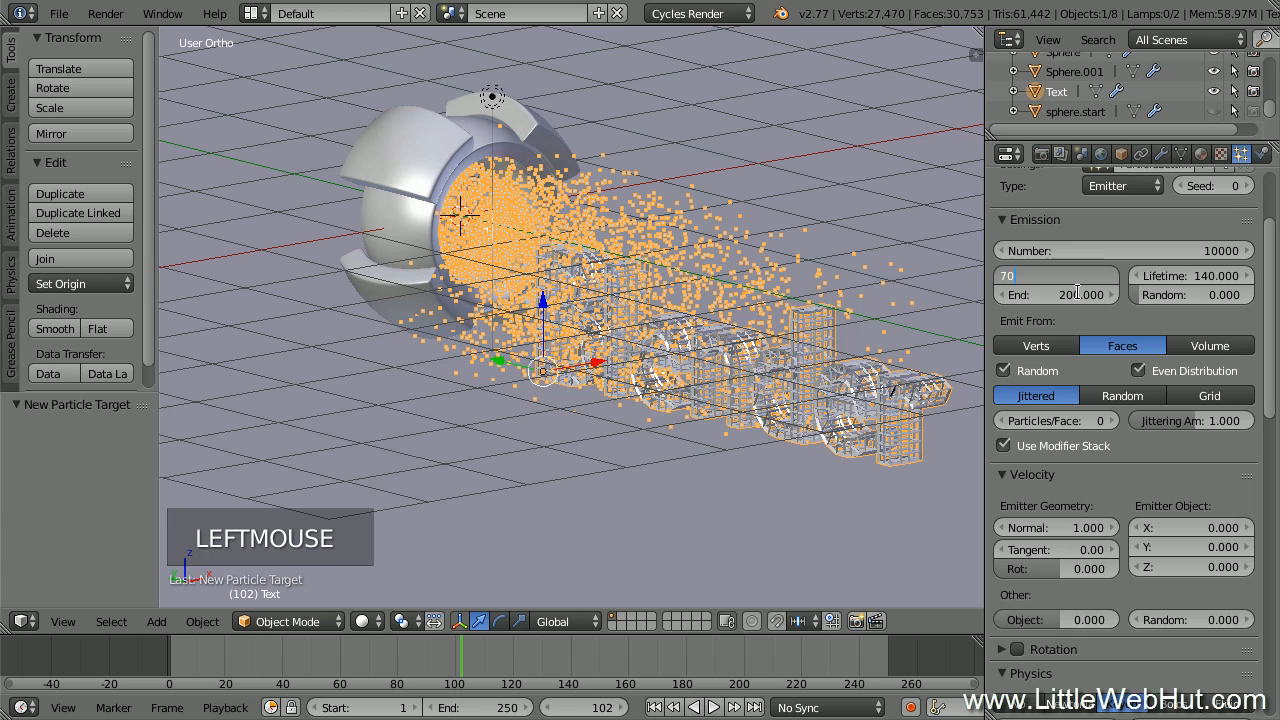
pyautogui.press('Return')
pyautogui.click(1074, 296)
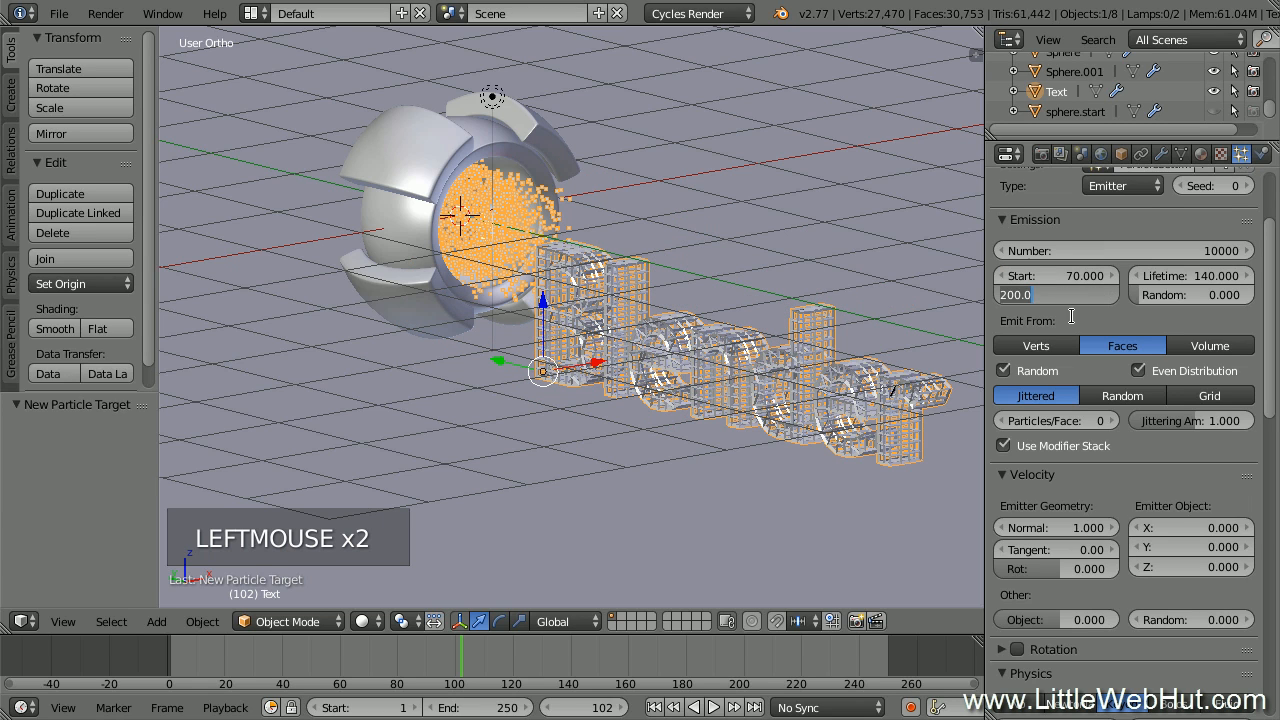
pyautogui.write('100')
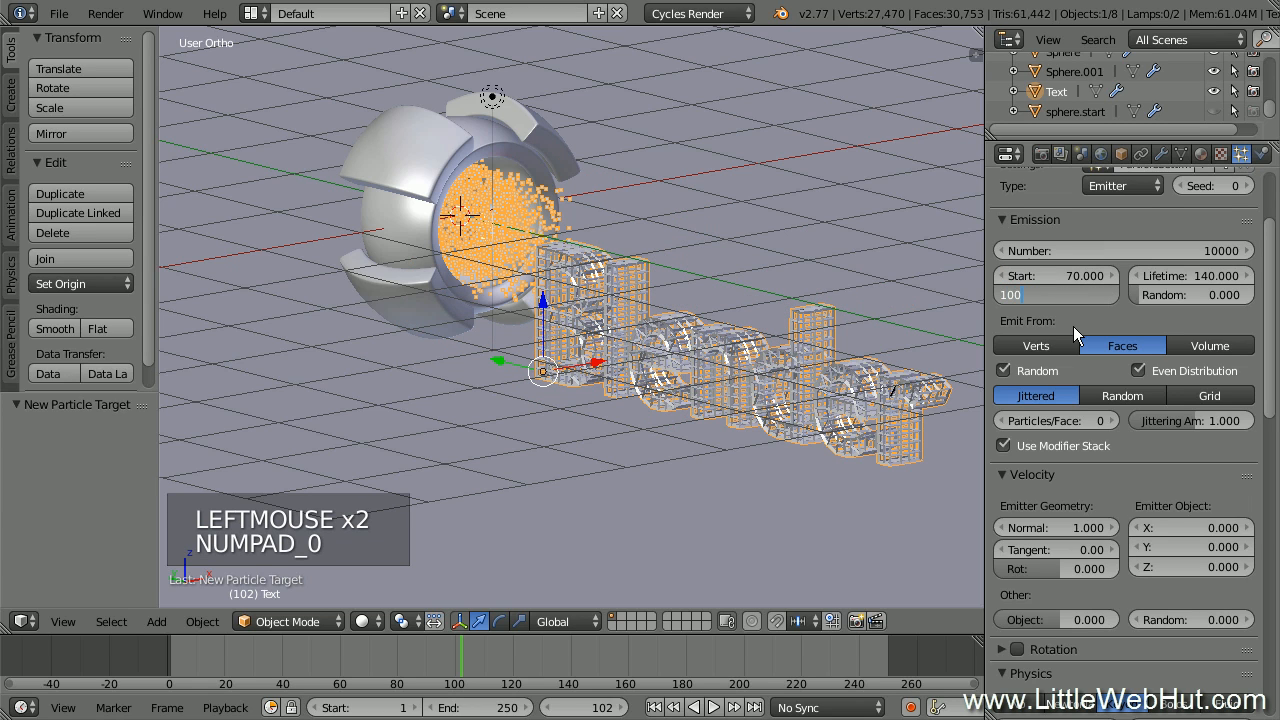
pyautogui.press('Return')
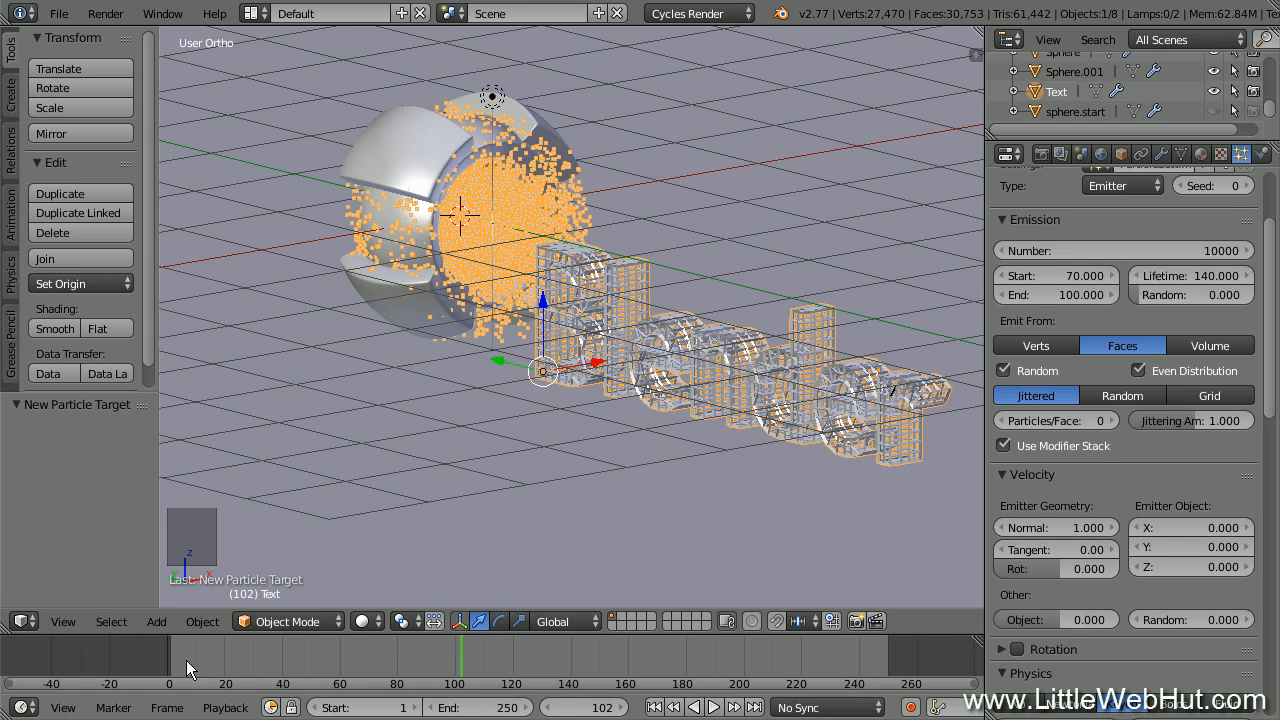
pyautogui.moveTo(175, 659); pyautogui.dragTo(869, 679)
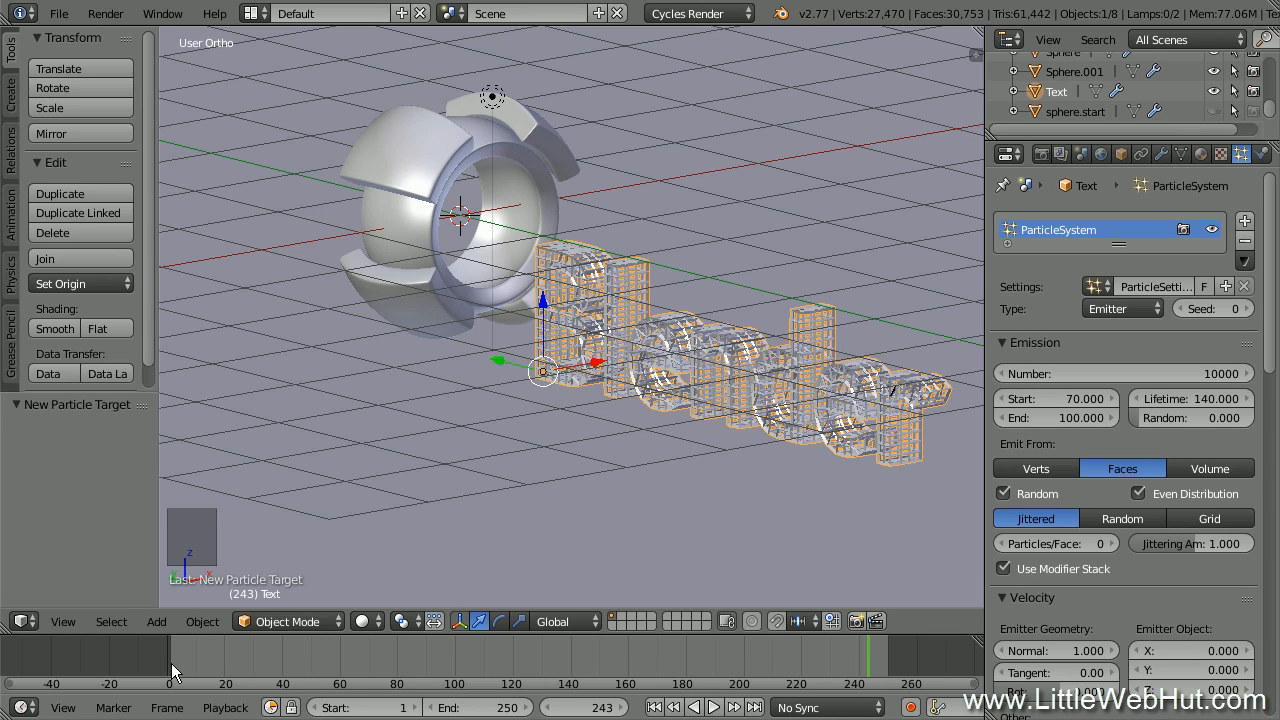
pyautogui.moveTo(171, 663); pyautogui.dragTo(602, 660)
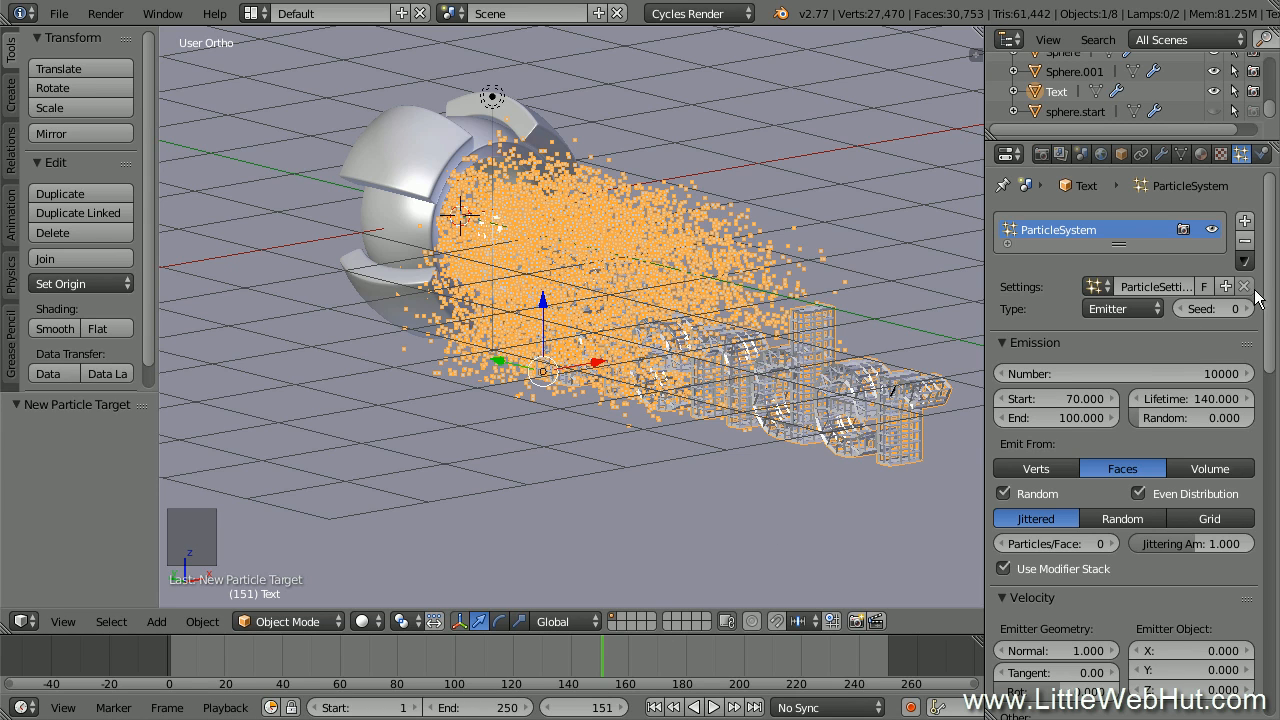
# Insert another sphere.start key between the existing sphere.start and Text keys, and scrub through the animation to check it
pyautogui.moveTo(1272, 287); pyautogui.dragTo(1265, 460)
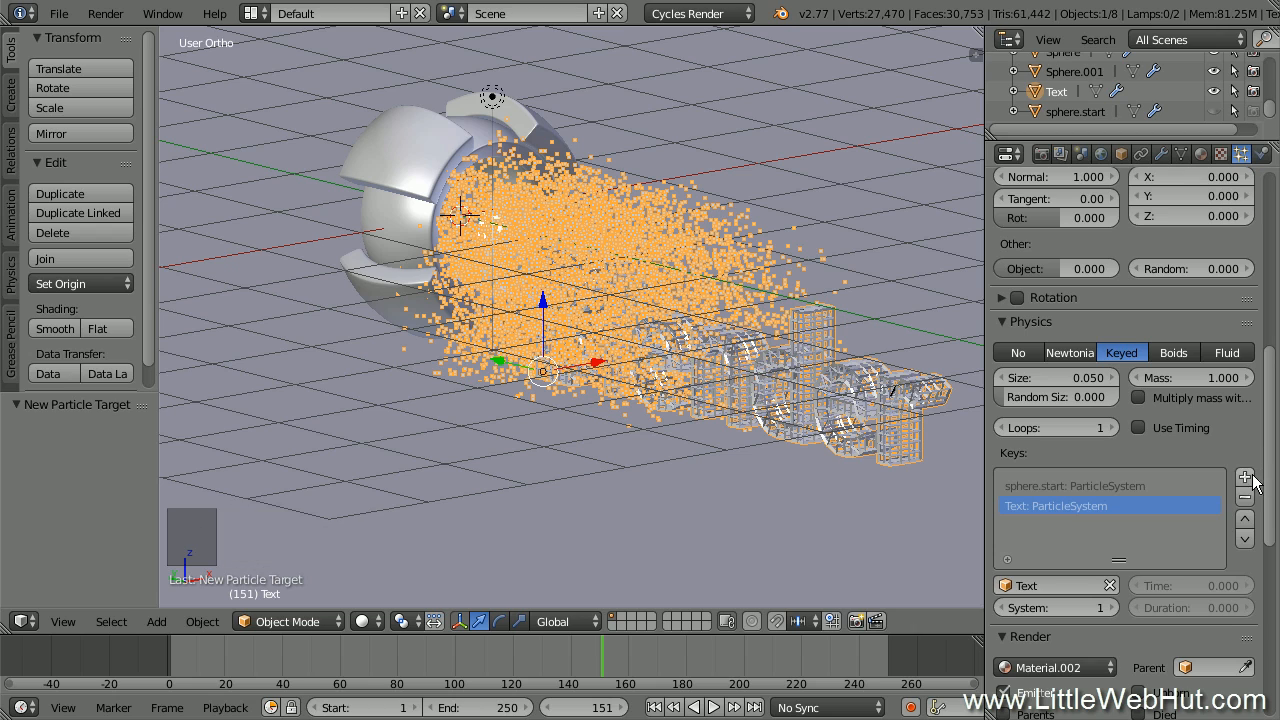
pyautogui.click(1245, 478)
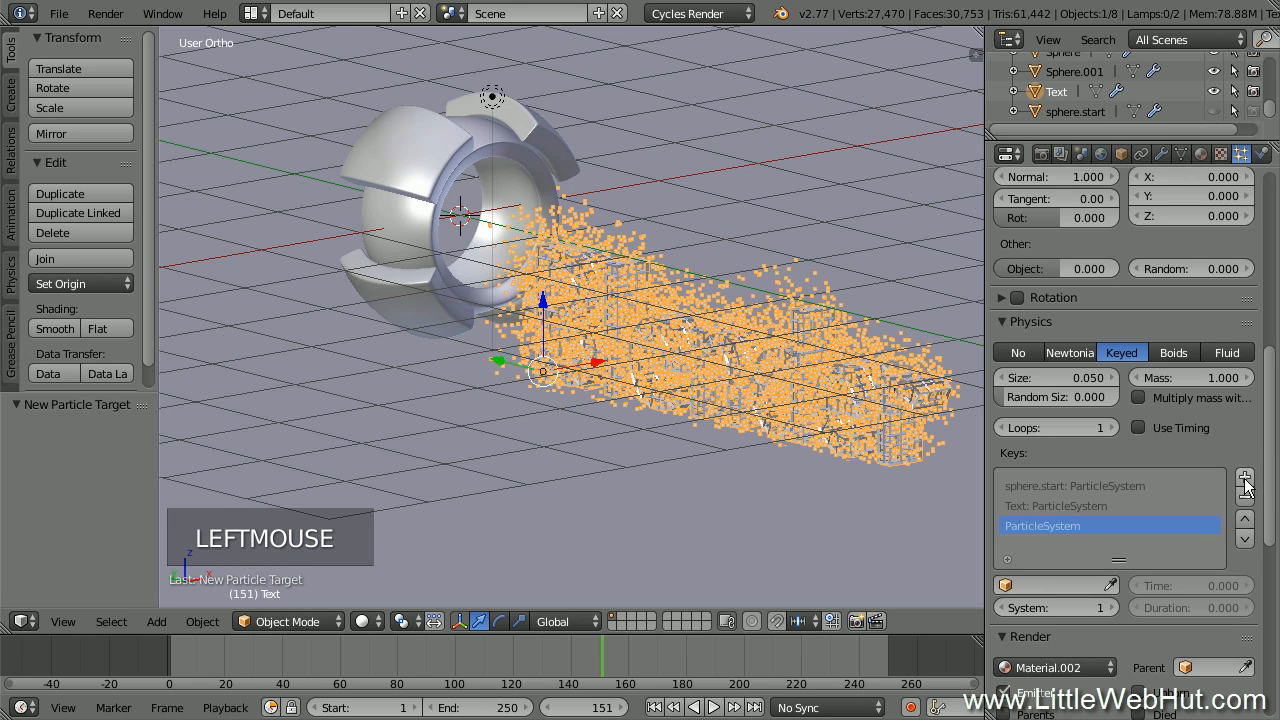
pyautogui.click(1245, 518)
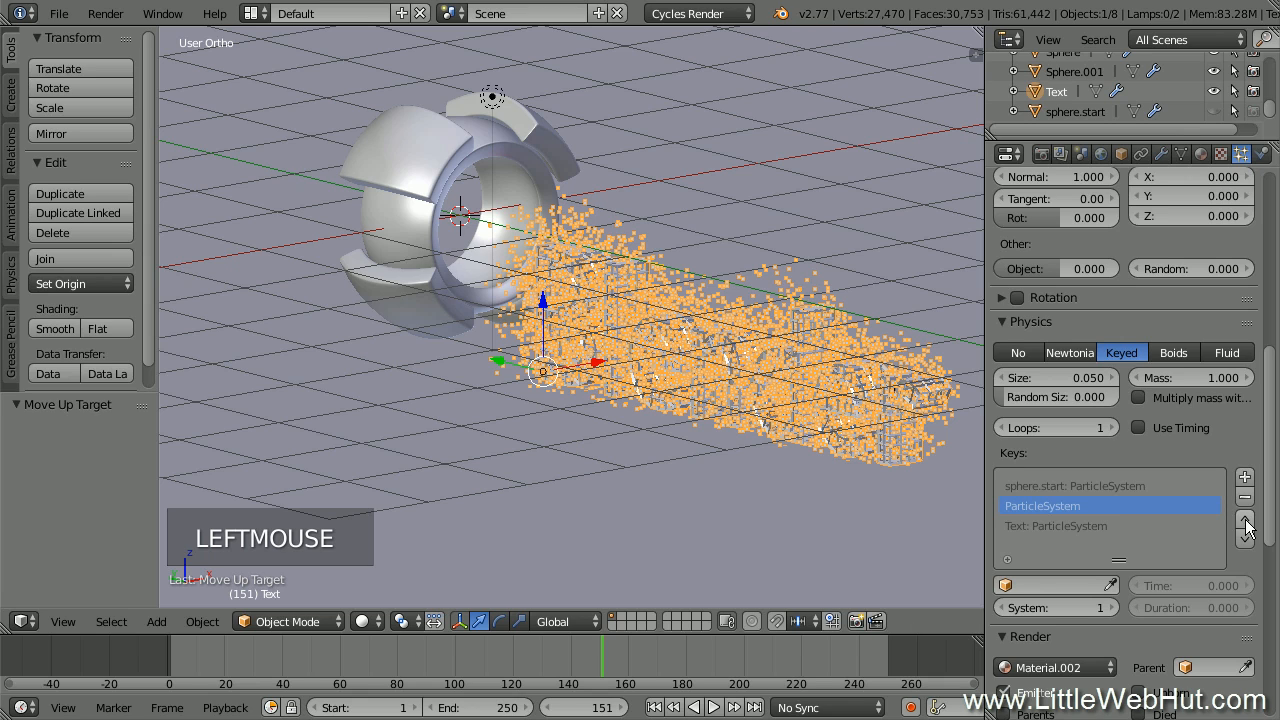
pyautogui.click(1075, 585)
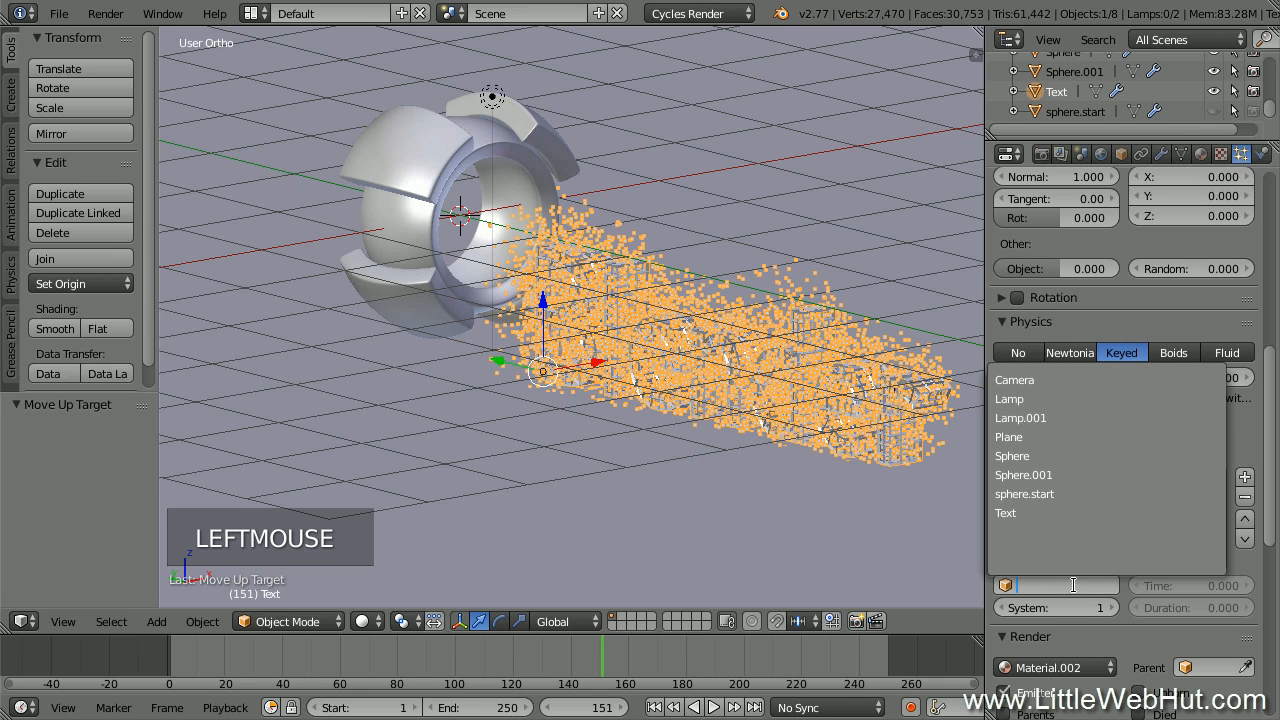
pyautogui.click(1080, 494)
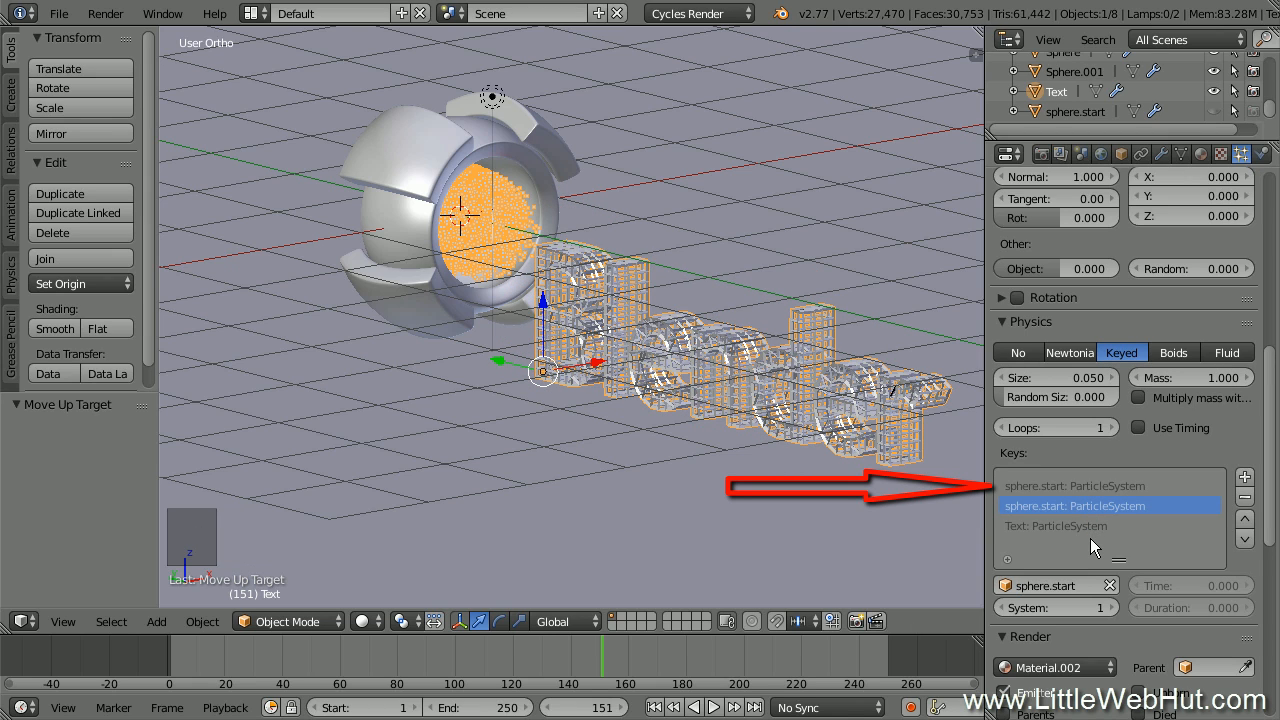
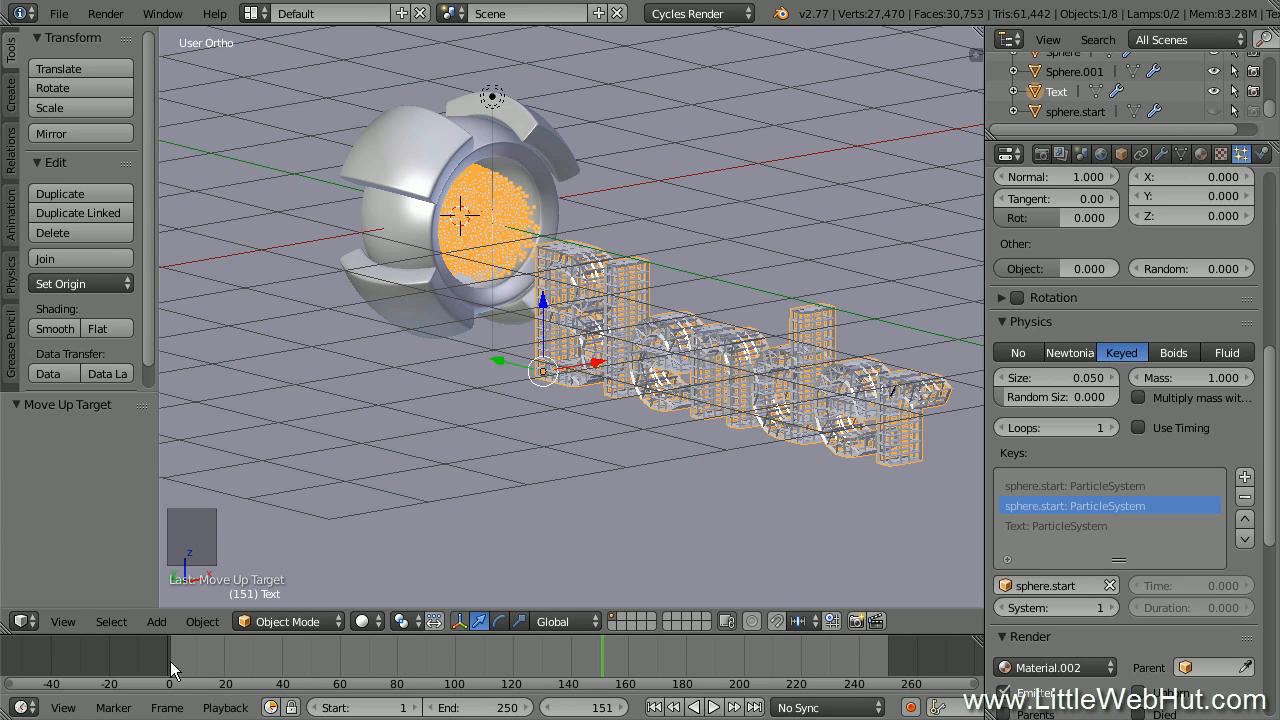
pyautogui.moveTo(170, 661); pyautogui.dragTo(868, 676)
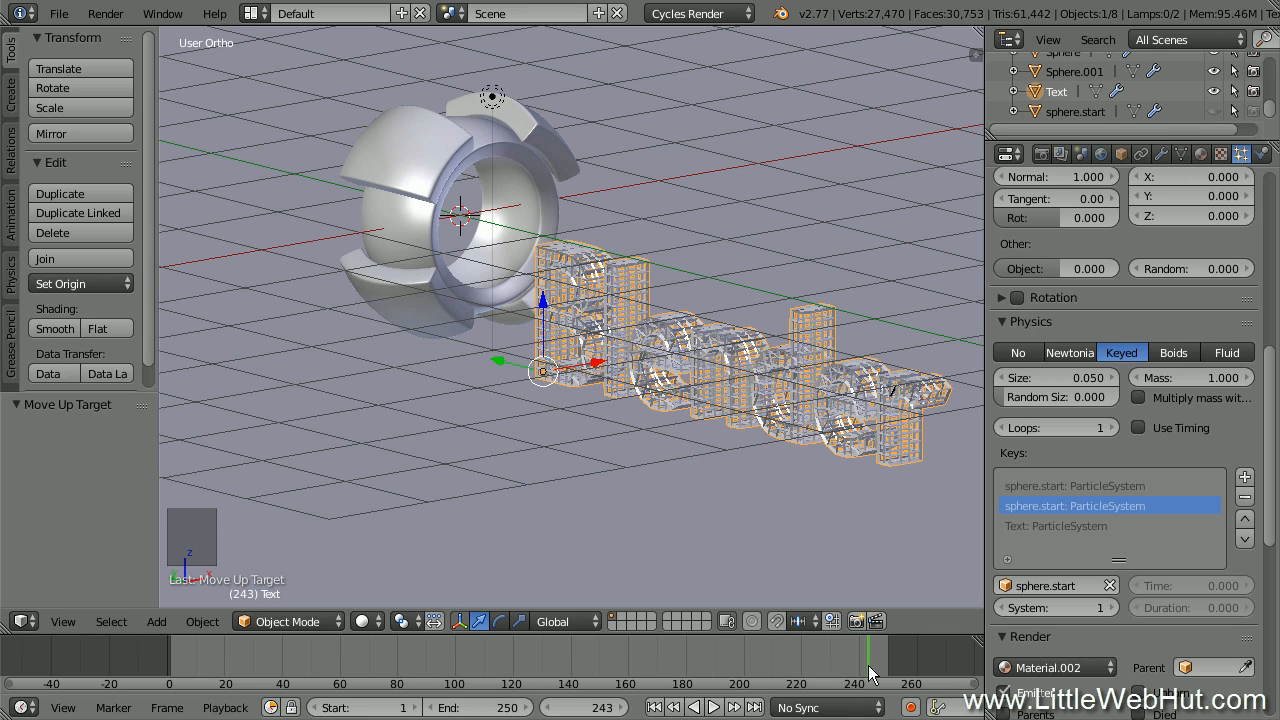
# Add an Explode modifier to the Text object with Unborn disabled, and preview the animation up to about frame 137
pyautogui.click(1160, 154)
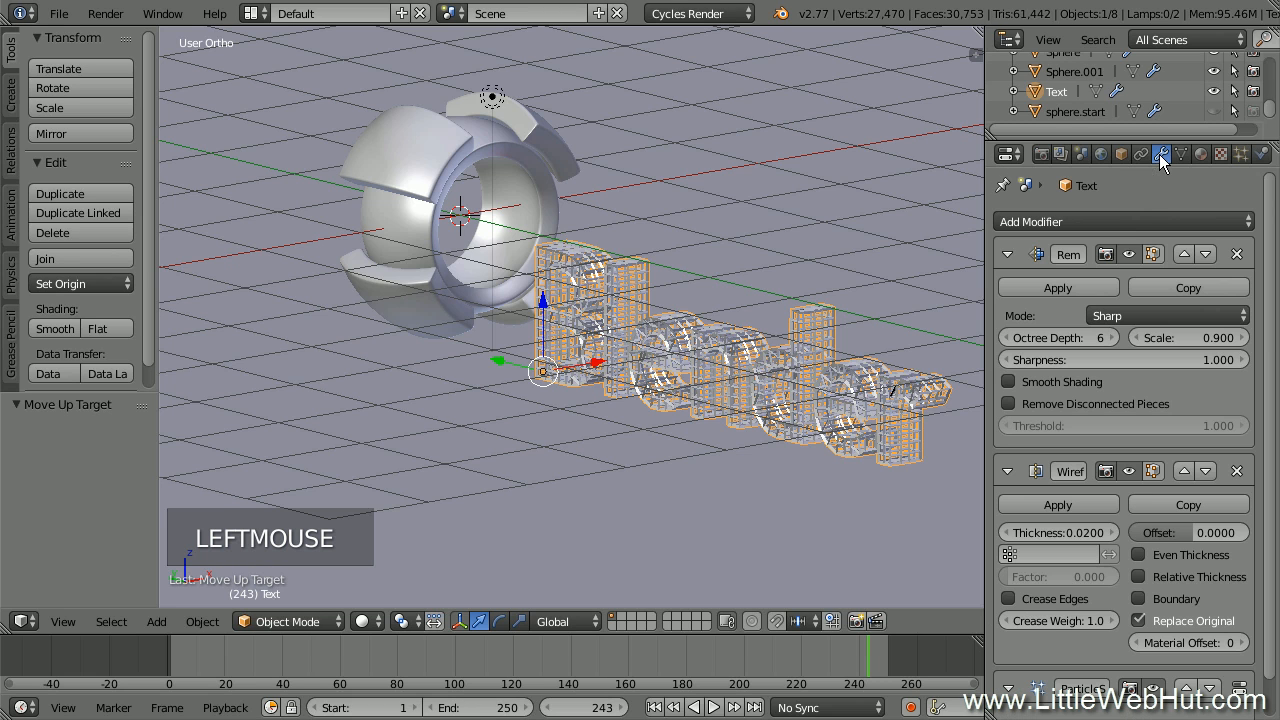
pyautogui.click(1131, 218)
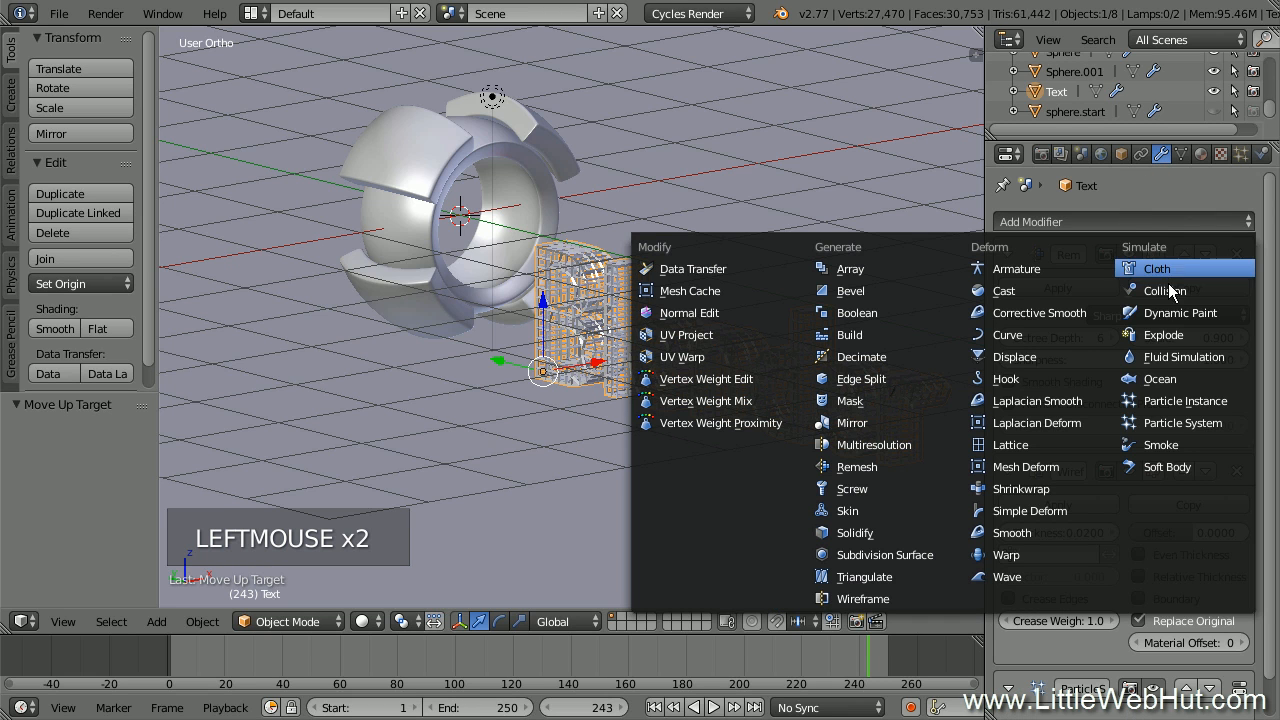
pyautogui.click(1198, 336)
pyautogui.moveTo(1266, 318); pyautogui.dragTo(1247, 535)
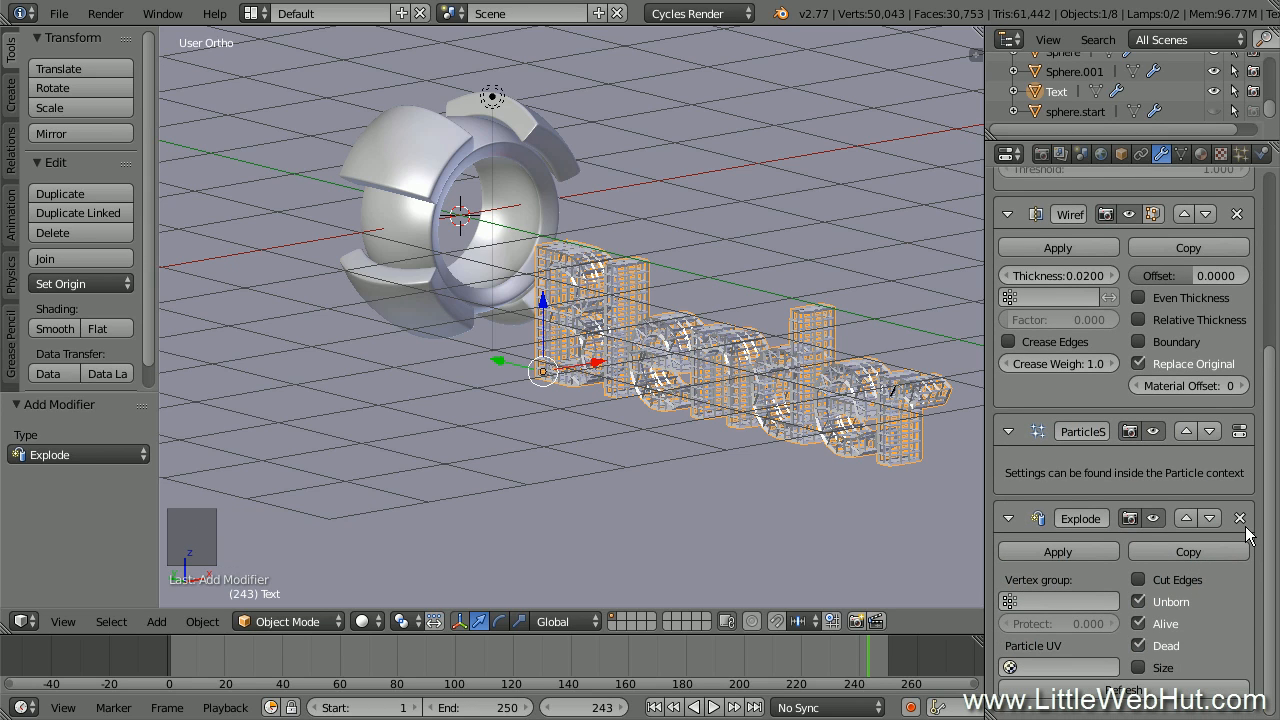
pyautogui.click(1139, 601)
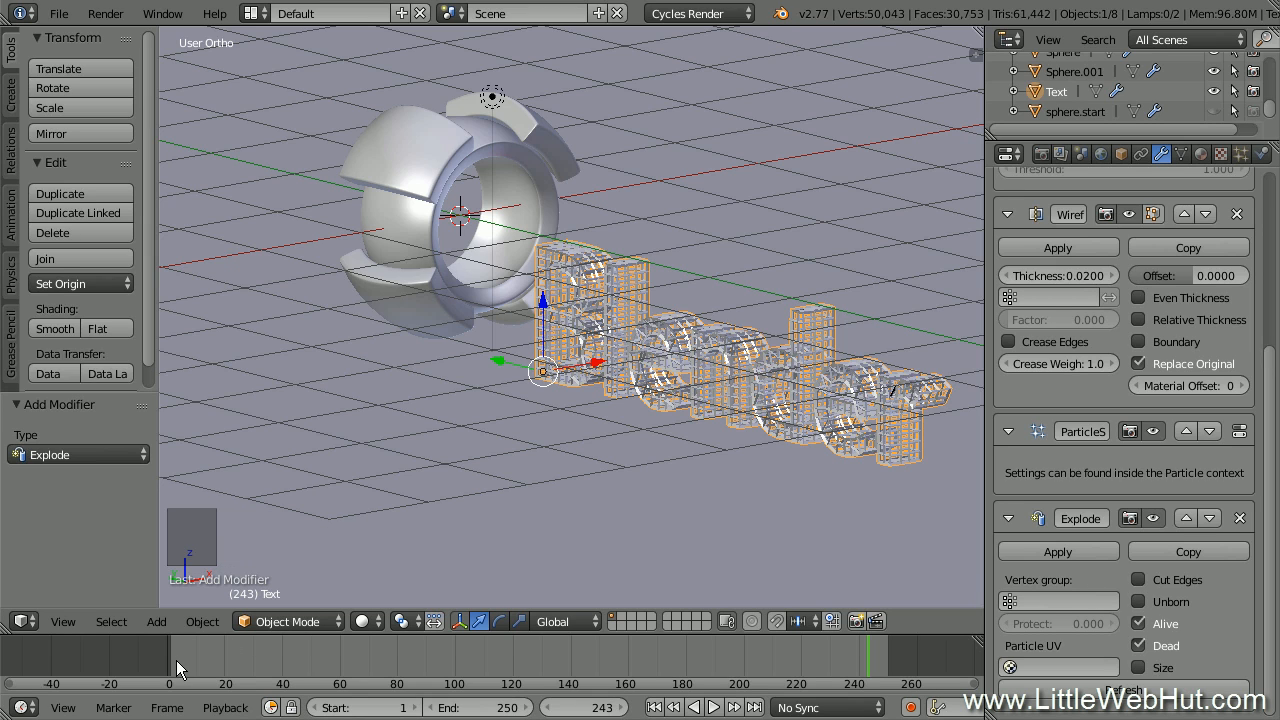
pyautogui.moveTo(172, 663); pyautogui.dragTo(563, 658)
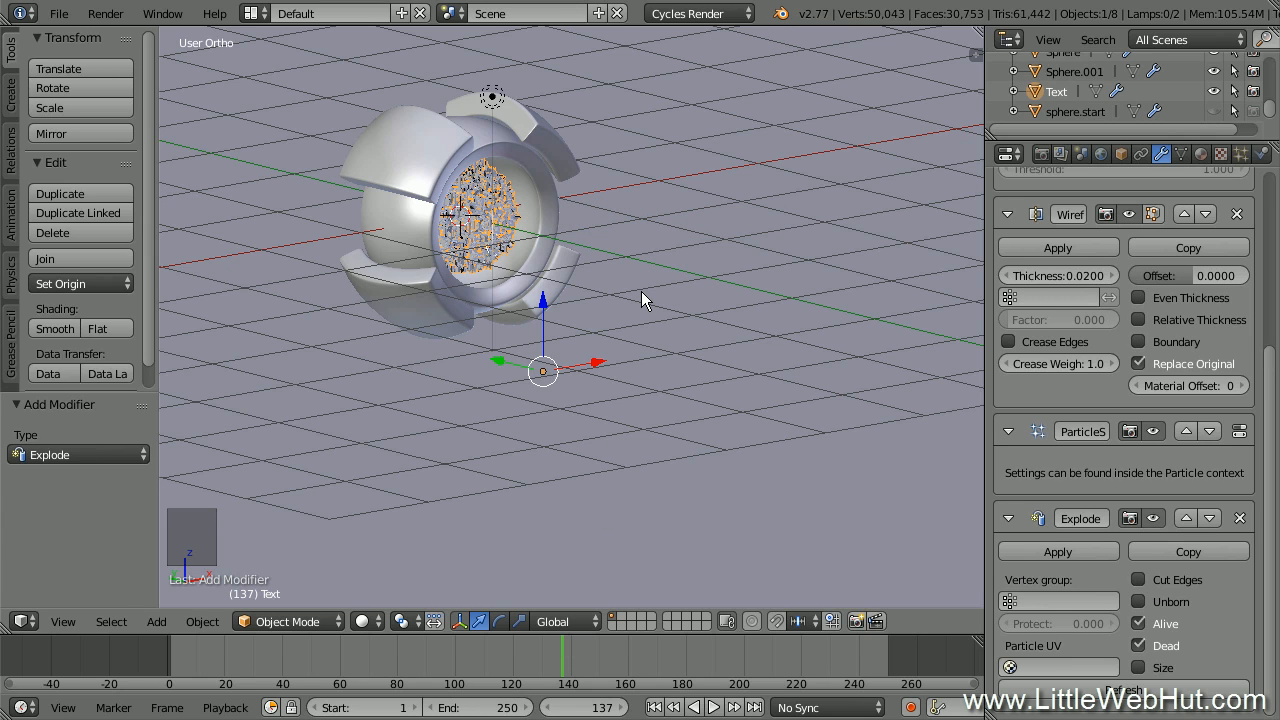
# Snap the 3D cursor to the scene's center
pyautogui.hotkey('shift', 's')
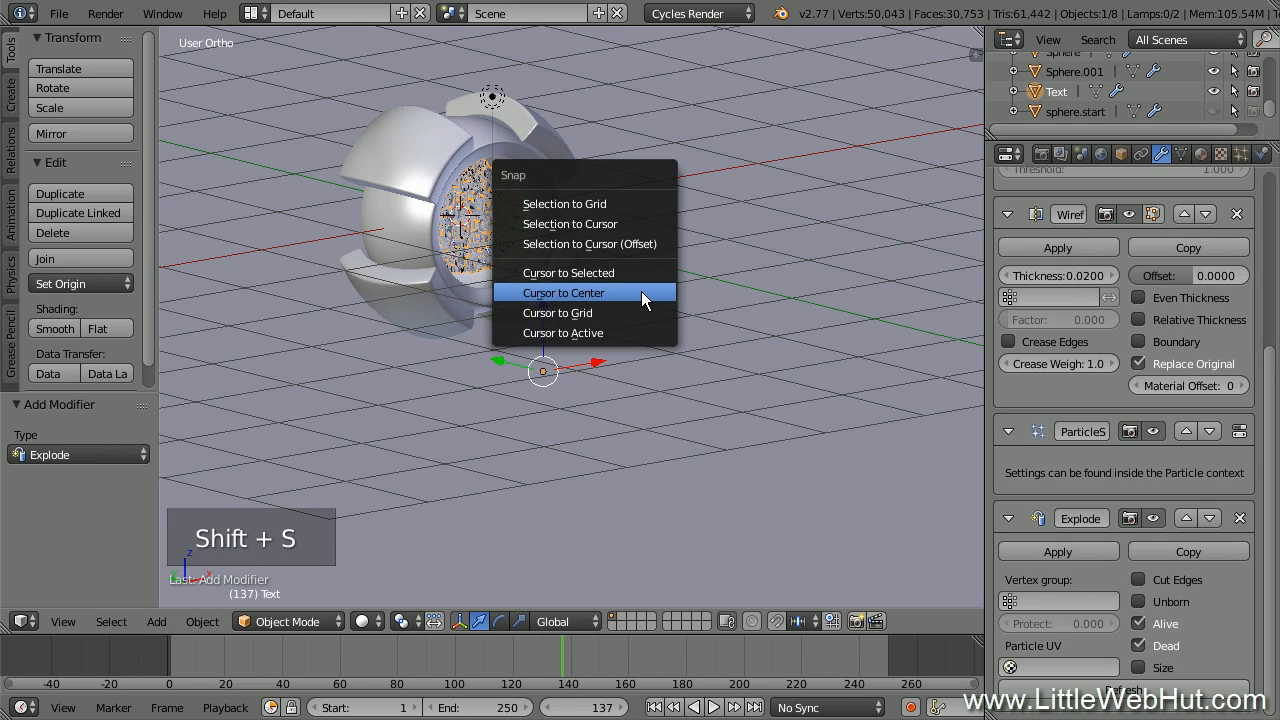
pyautogui.click(641, 292)
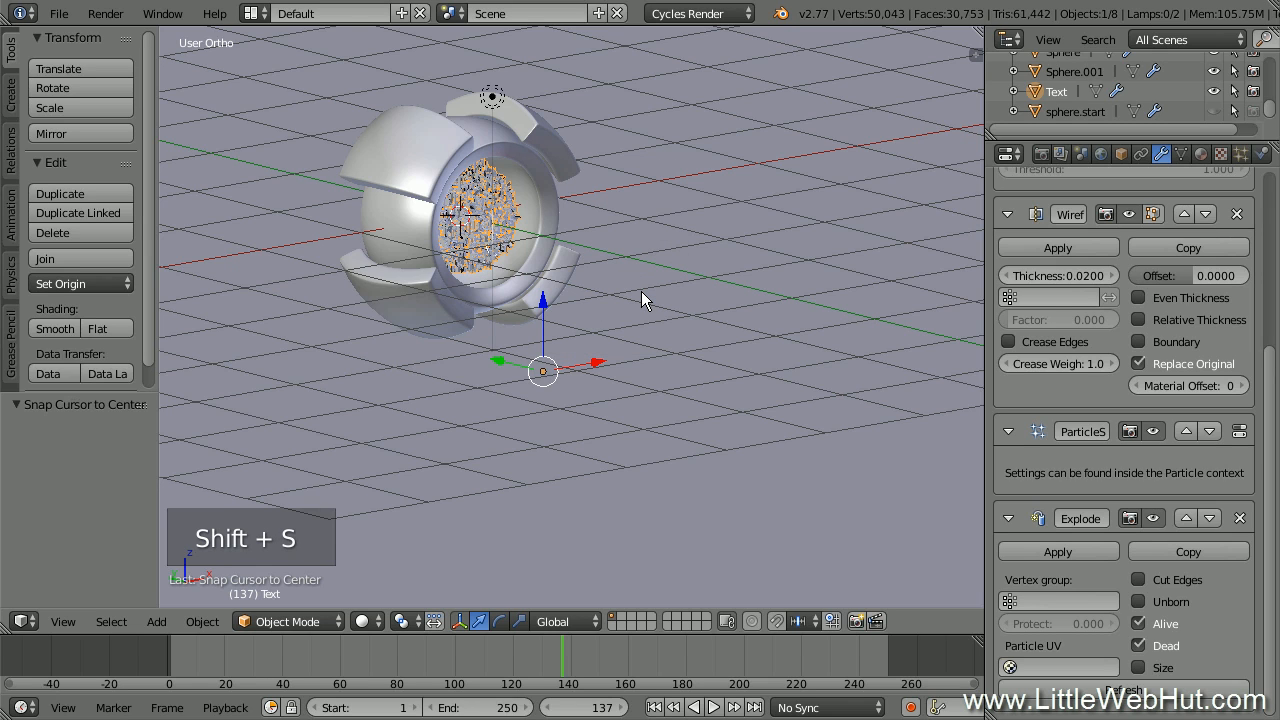
# Add a UV sphere at the scene's center and scale it by 0.5
pyautogui.hotkey('shift', 'a')
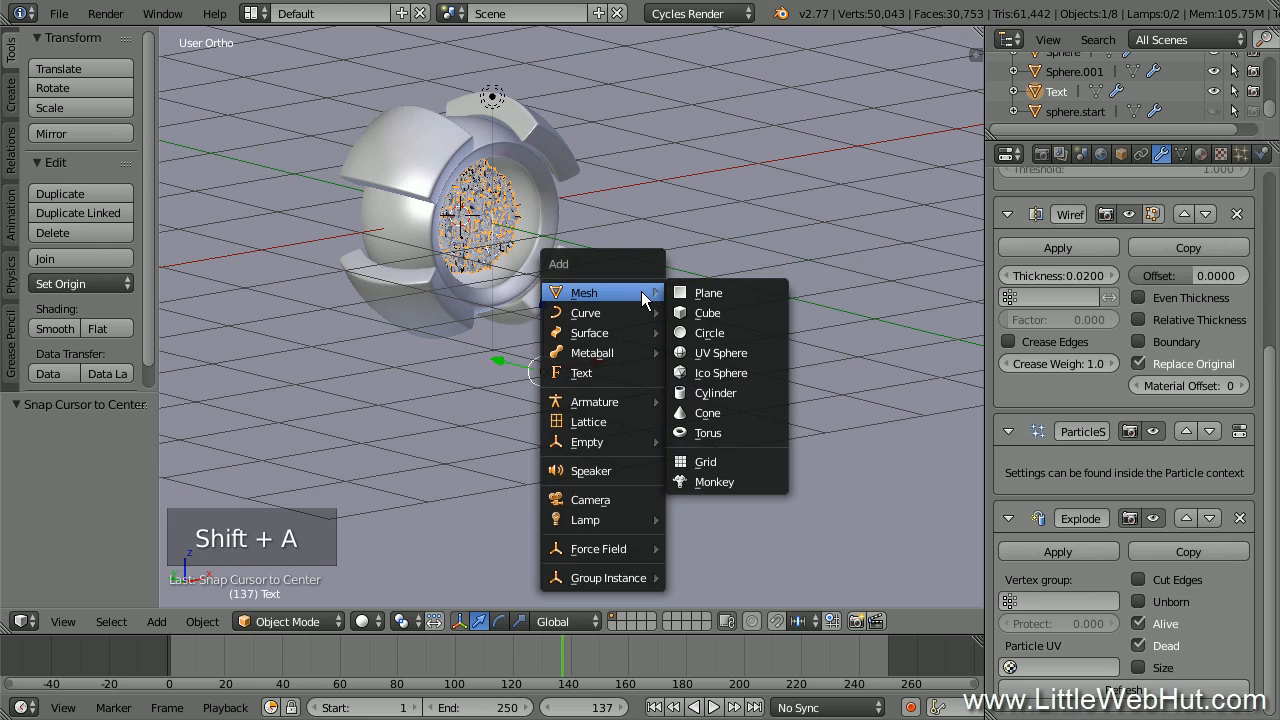
pyautogui.click(763, 354)
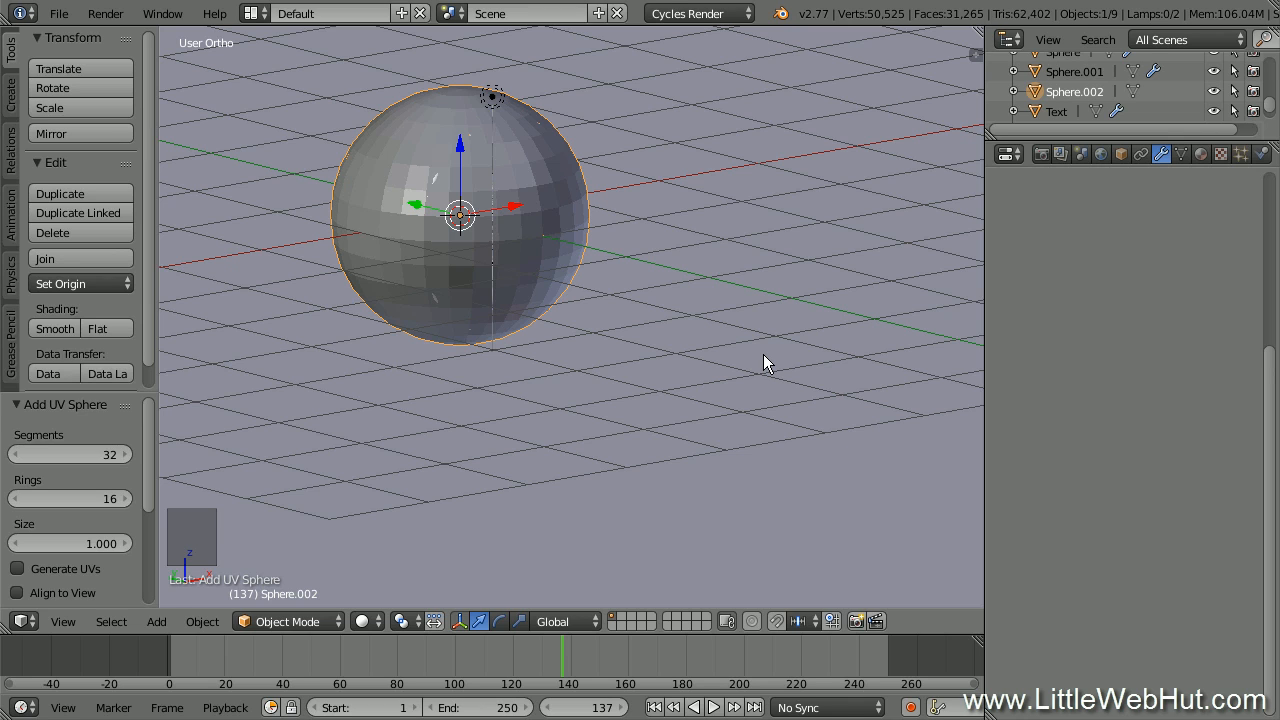
pyautogui.write('s.5')
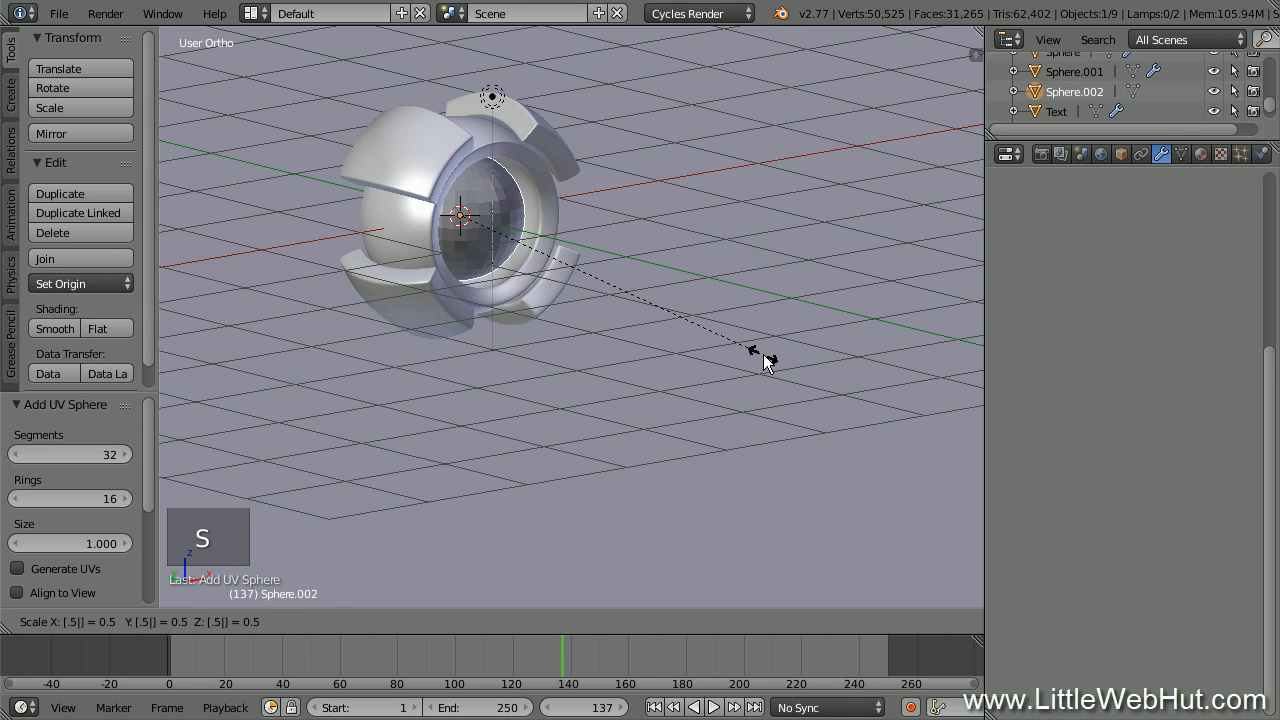
pyautogui.press('Return')
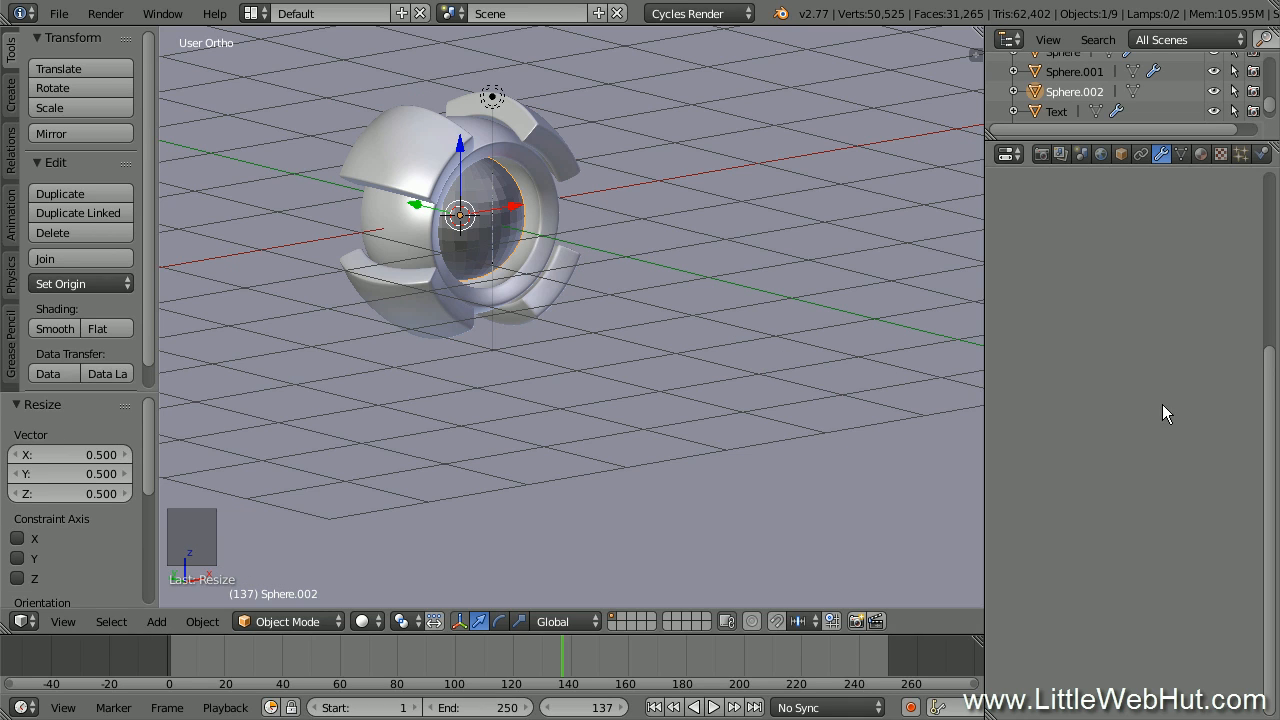
# Add a Subdivision Surface modifier with 2 view subdivisions to the new sphere and shade it smooth
pyautogui.moveTo(1268, 420); pyautogui.dragTo(1268, 212)
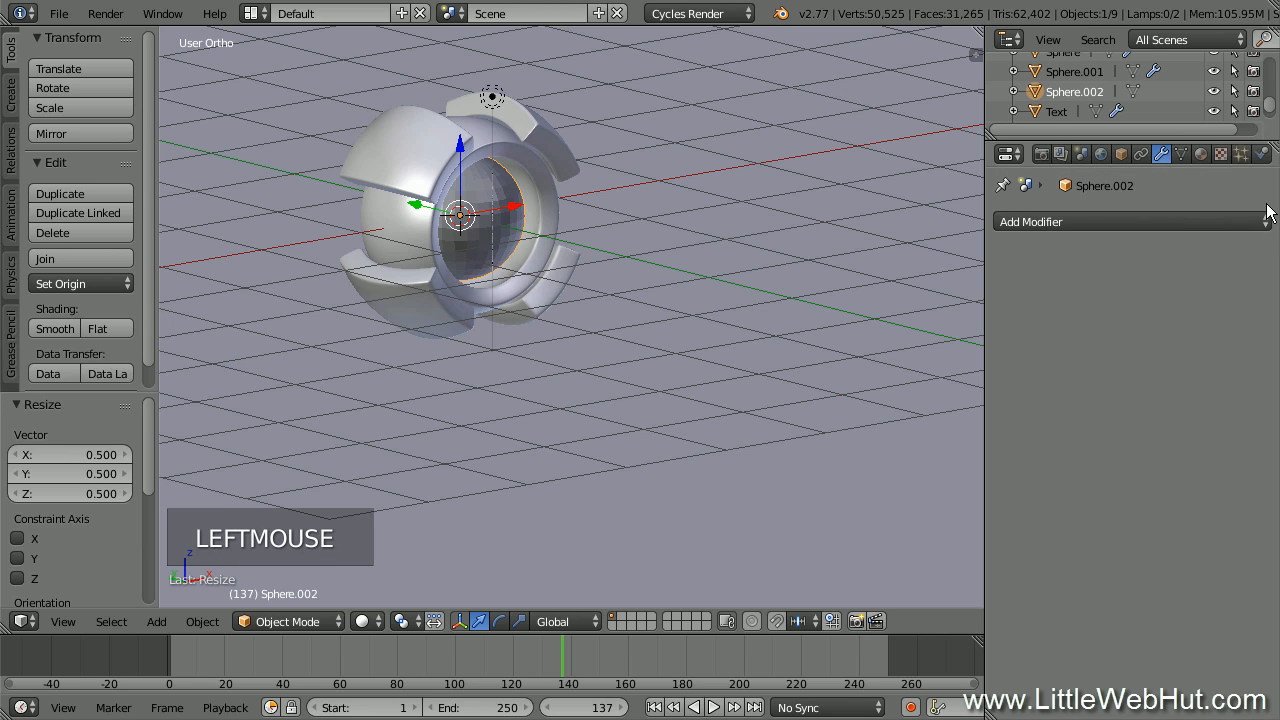
pyautogui.click(1094, 222)
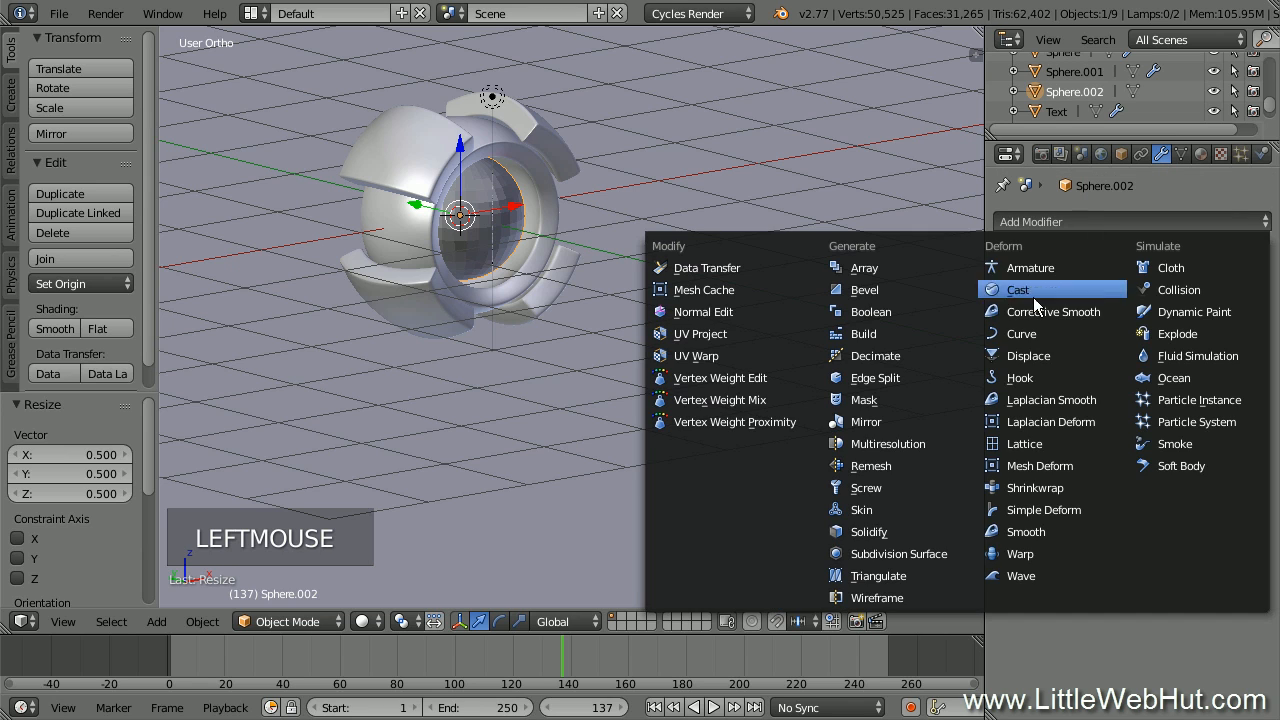
pyautogui.click(955, 553)
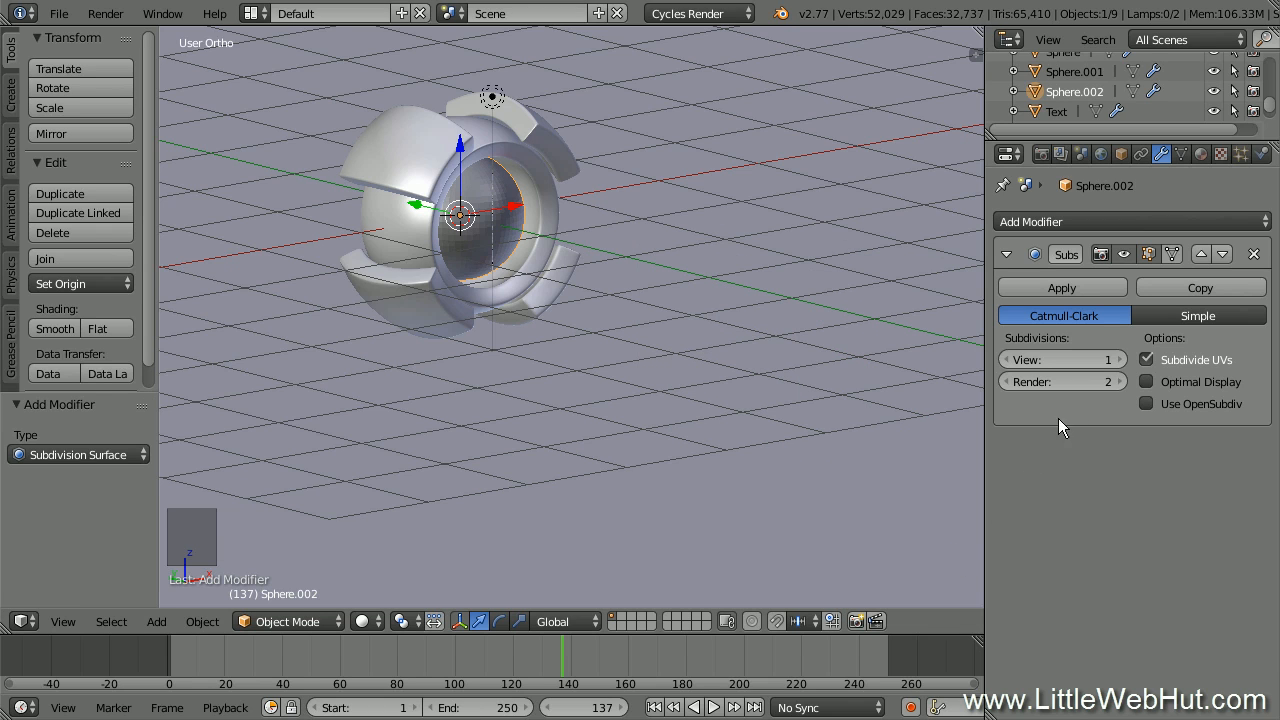
pyautogui.click(1120, 360)
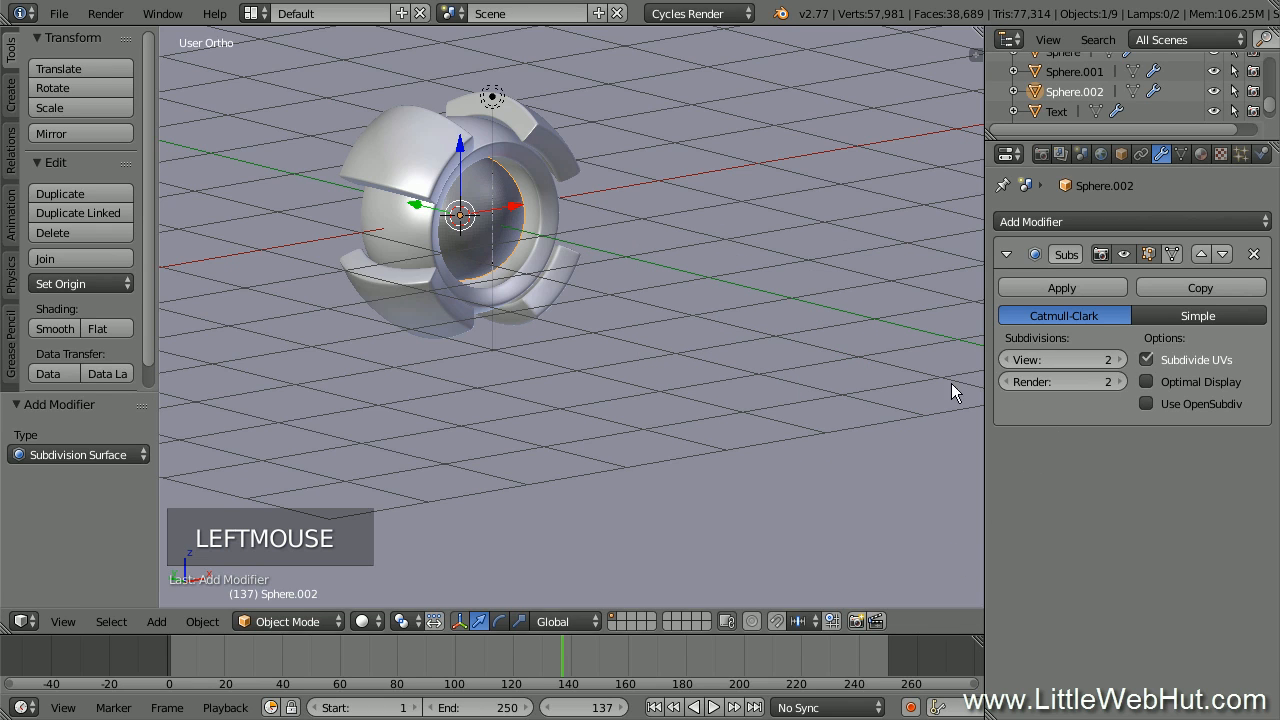
pyautogui.click(61, 328)
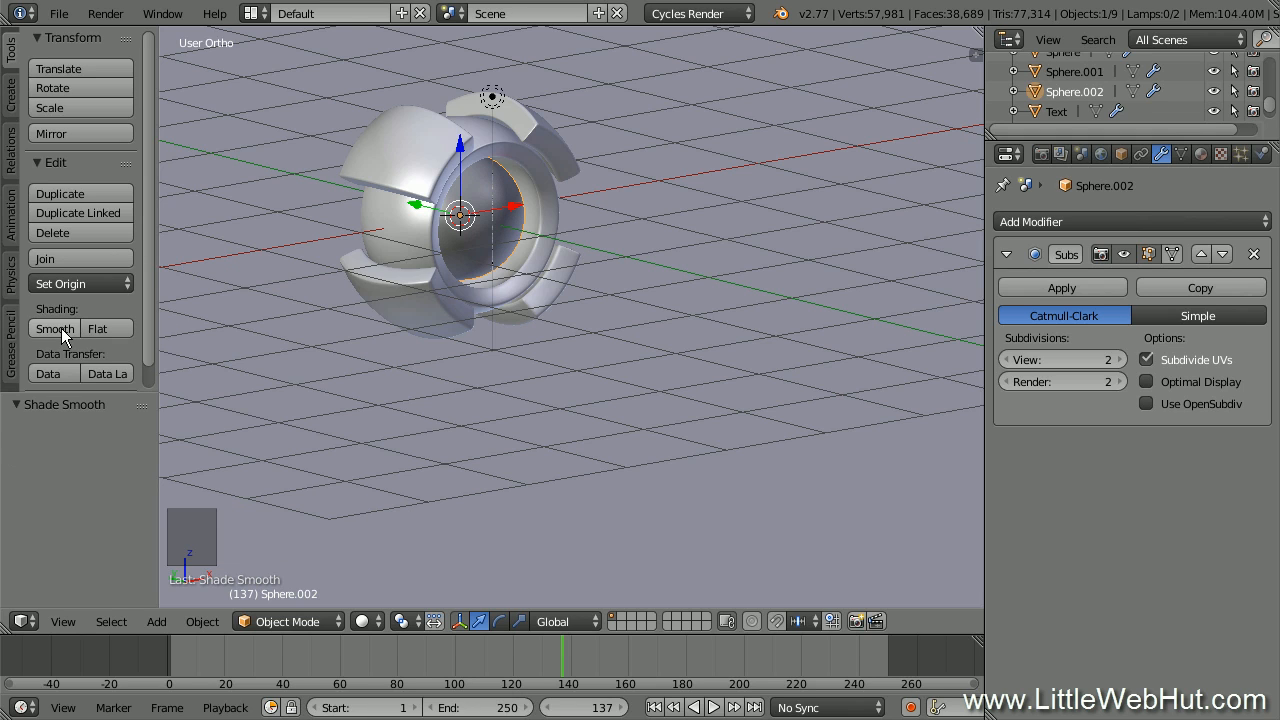
# Assign the existing Material.002 to the new sphere
pyautogui.click(1200, 153)
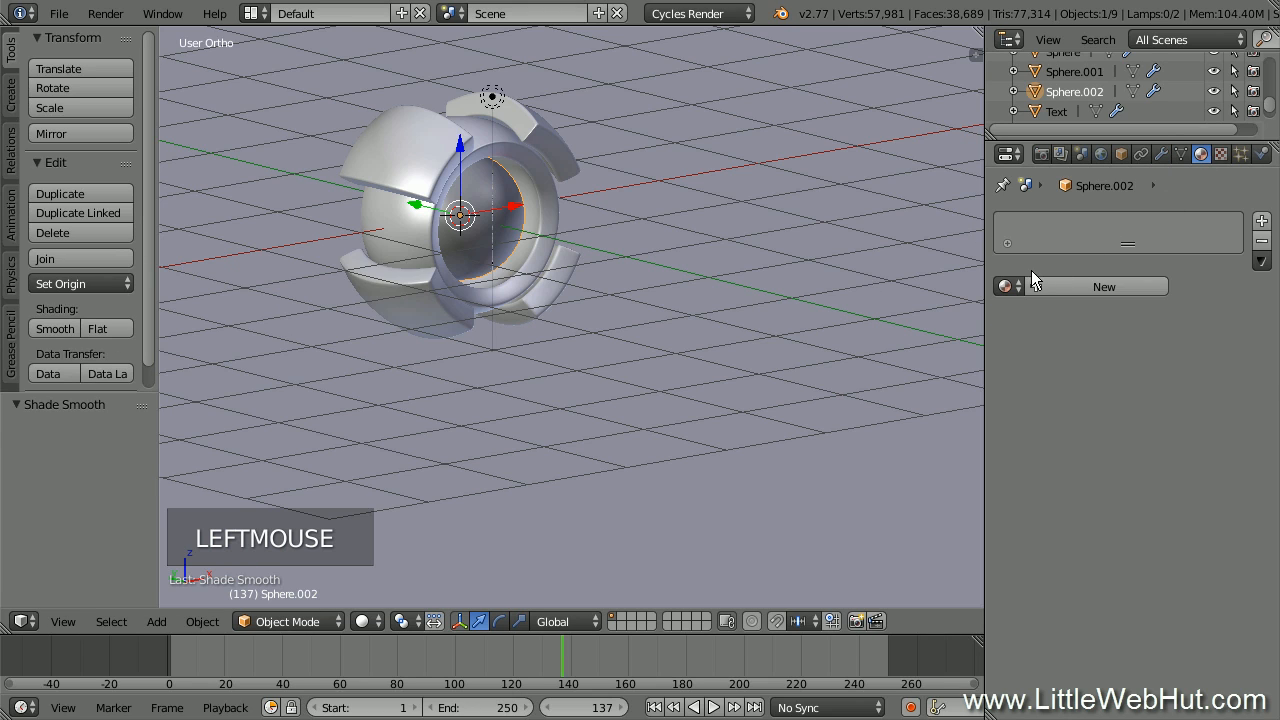
pyautogui.click(1009, 285)
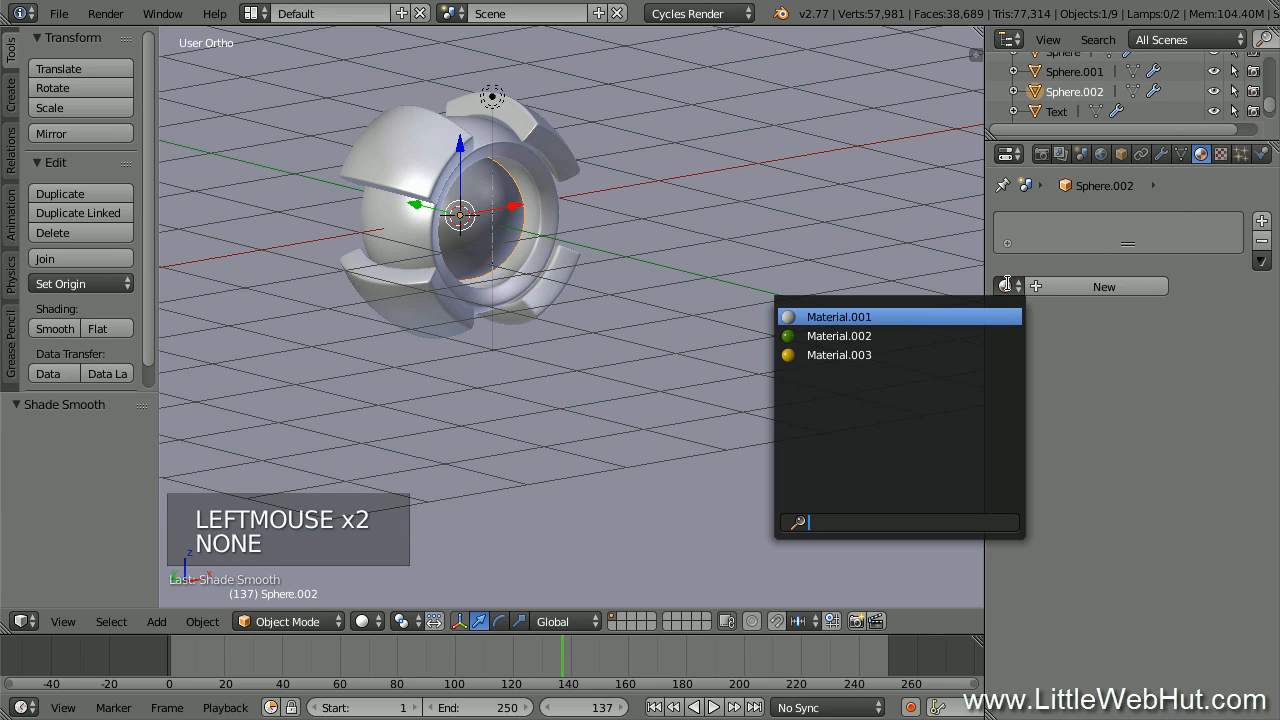
pyautogui.click(885, 336)
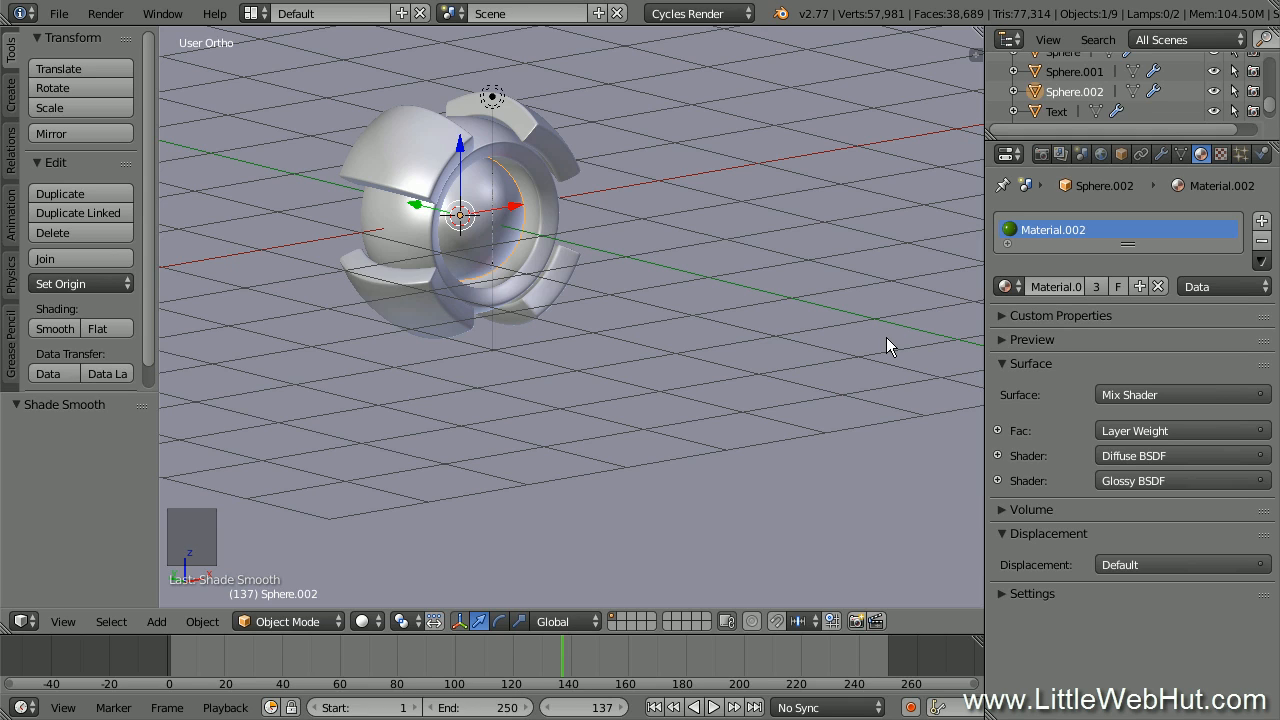
# Insert a LocScale keyframe for the new sphere at frame 70
pyautogui.click(603, 706)
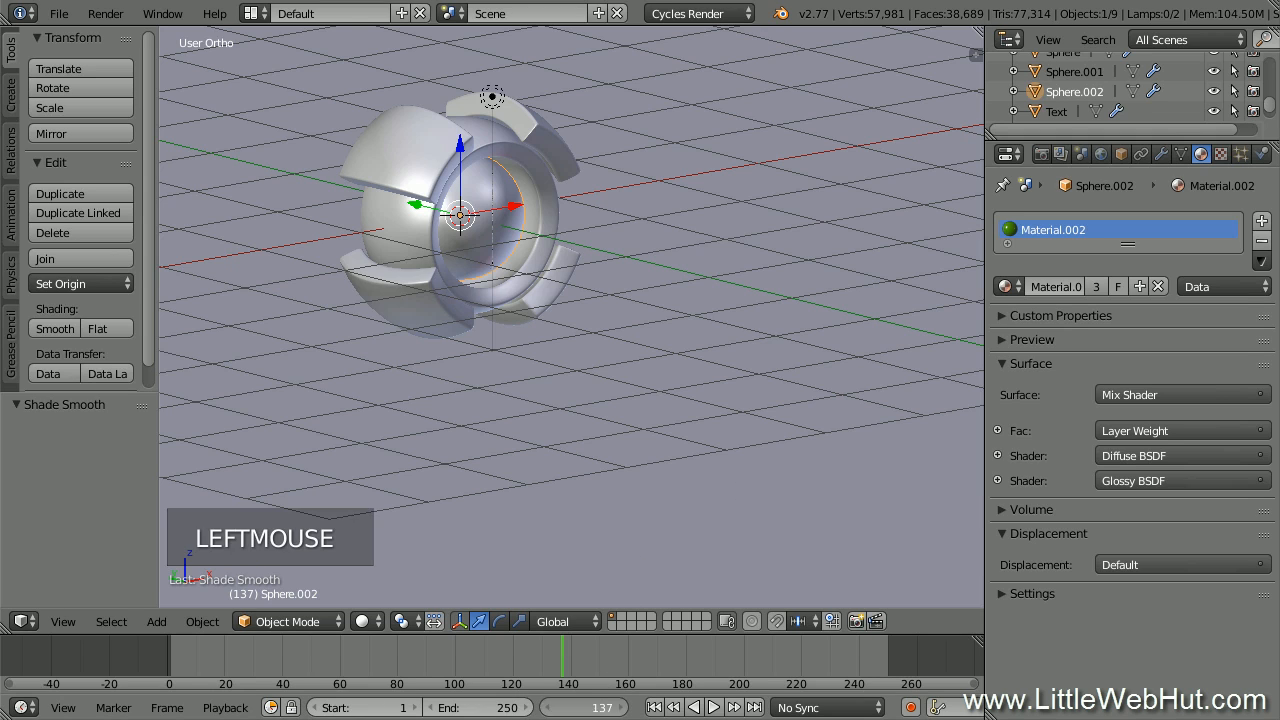
pyautogui.write('70')
pyautogui.press('Return')
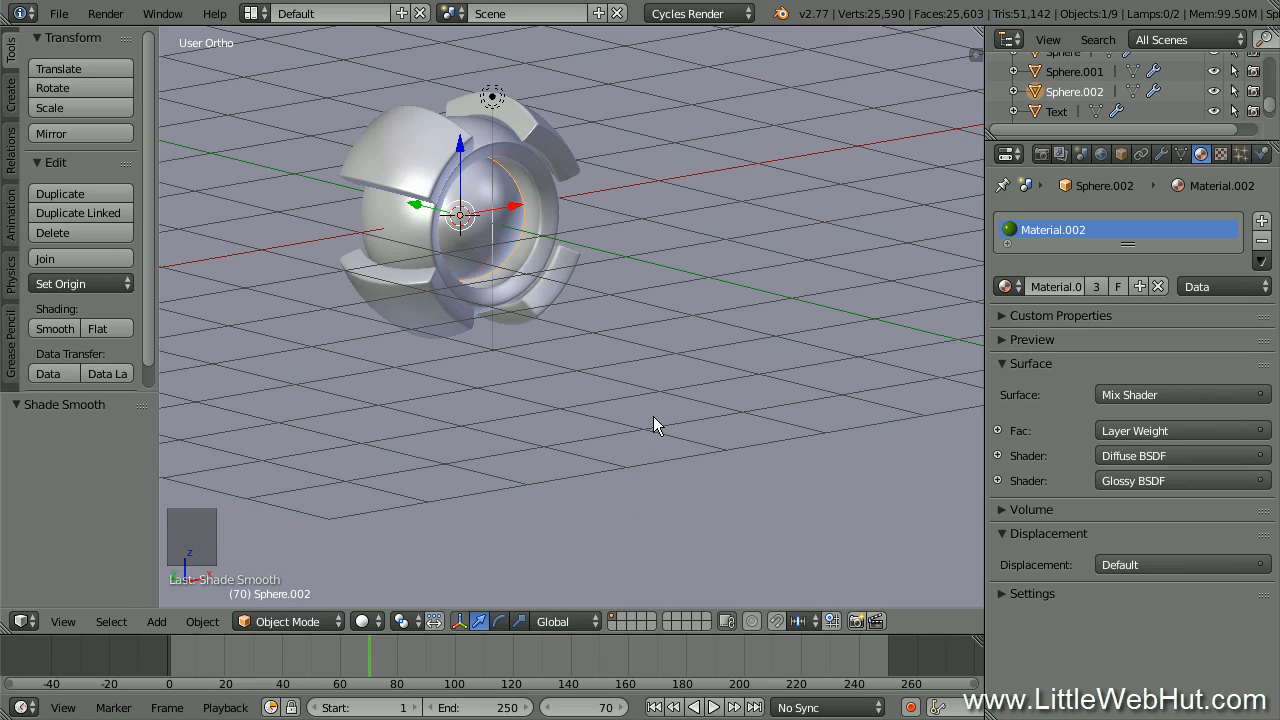
pyautogui.press('i')
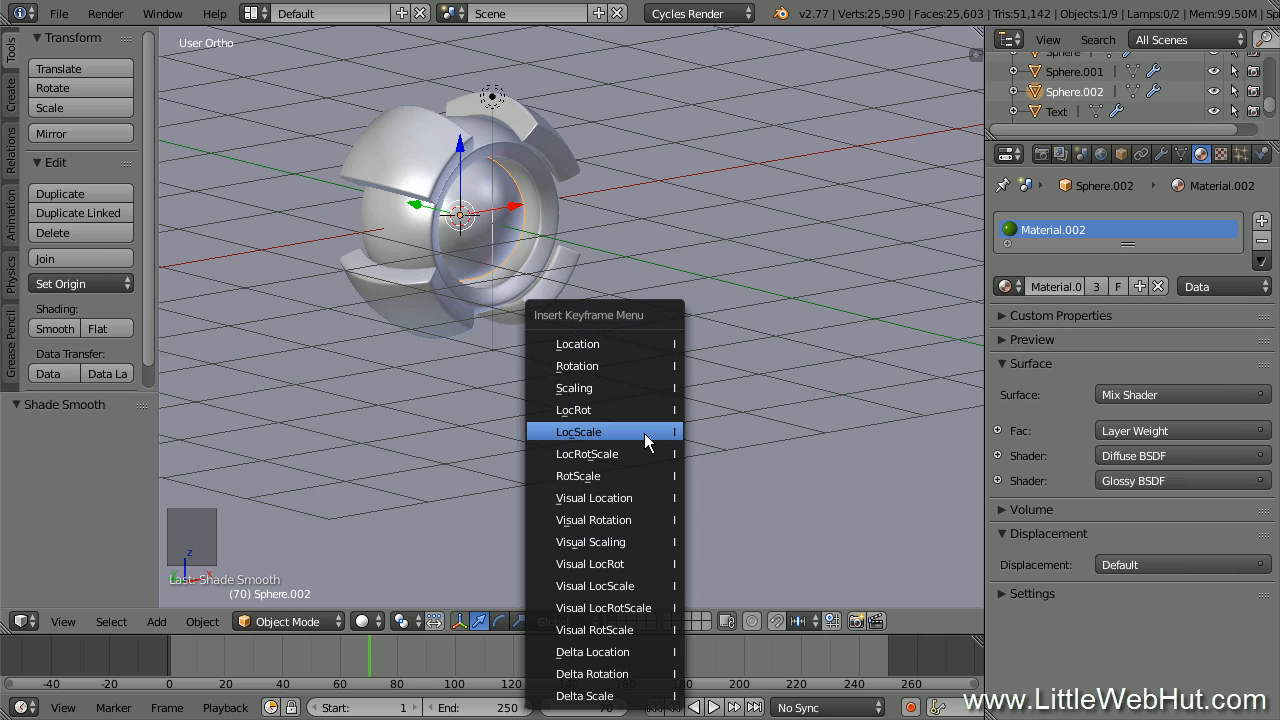
pyautogui.click(644, 436)
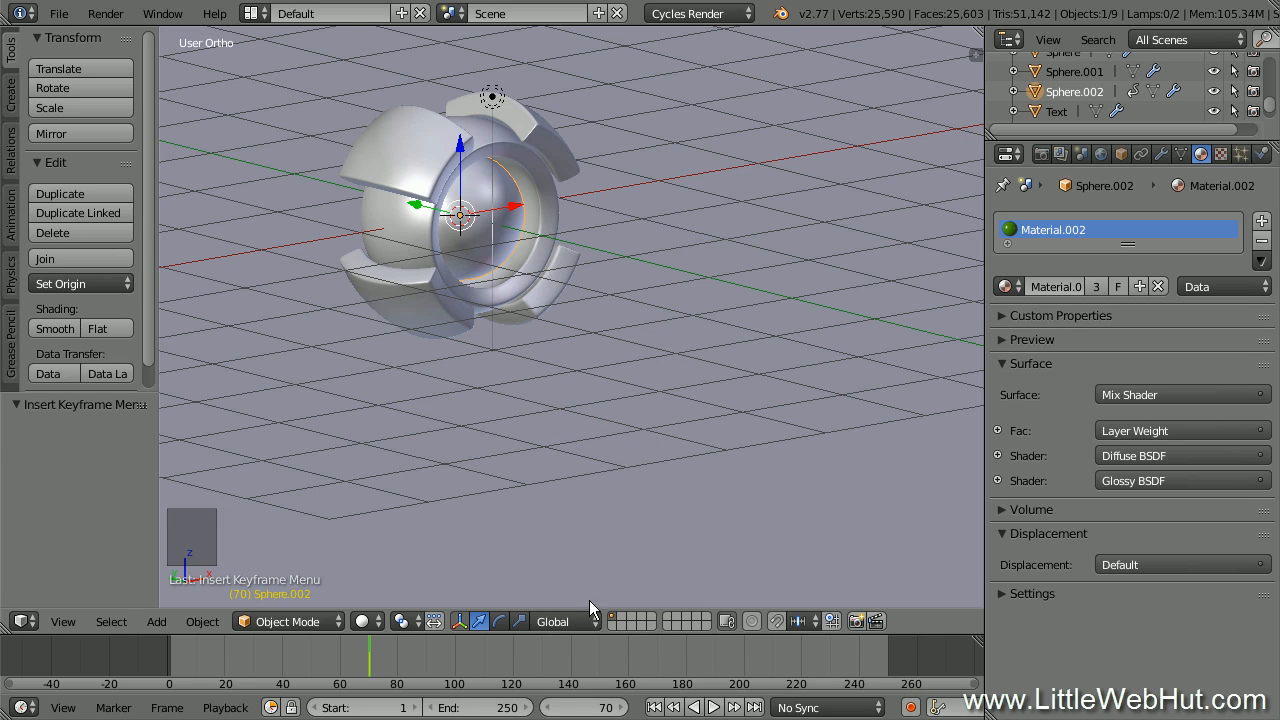
# At frame 30, move the new sphere -2 units along Y and insert a LocScale keyframe
pyautogui.click(602, 707)
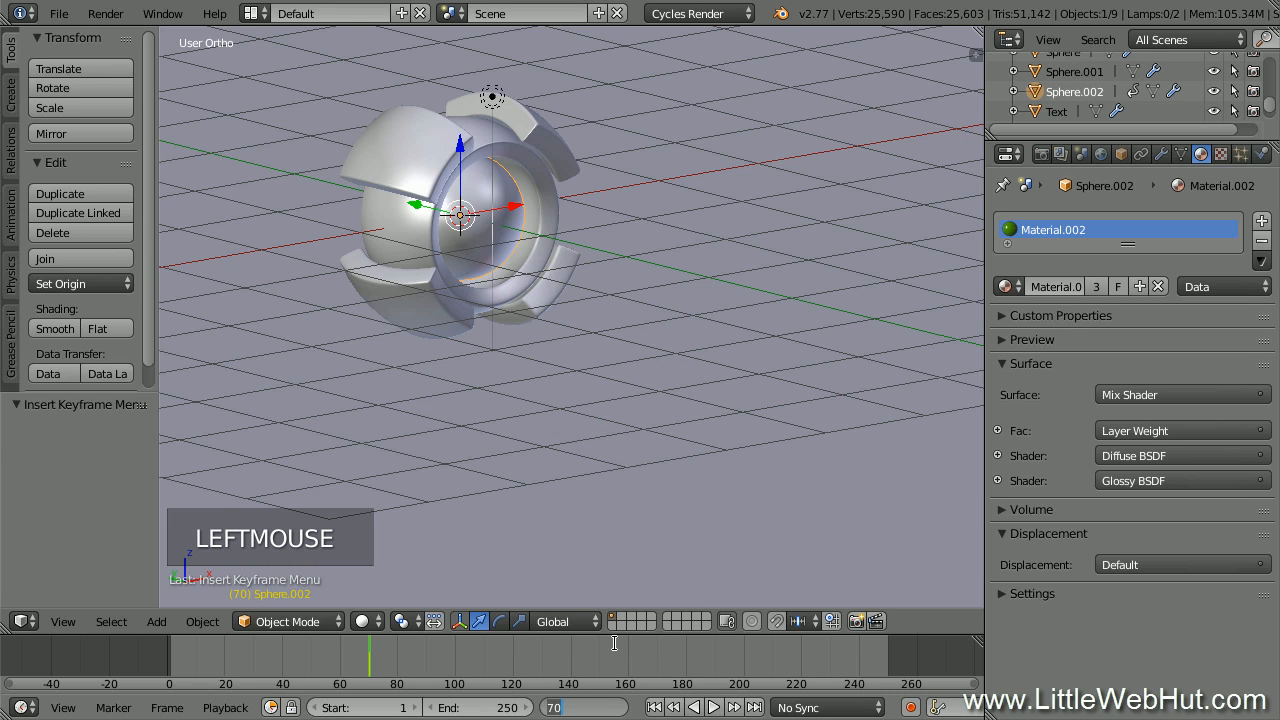
pyautogui.write('30')
pyautogui.press('Return')
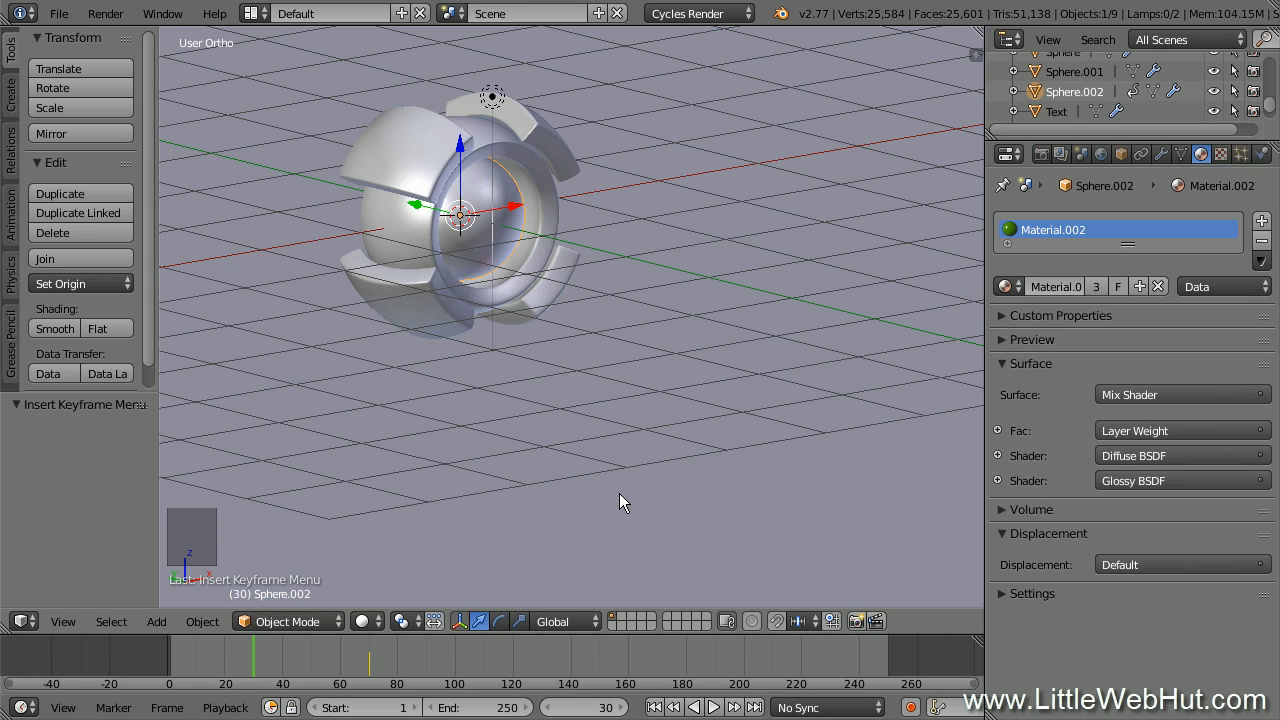
pyautogui.press('g')
pyautogui.write('y')
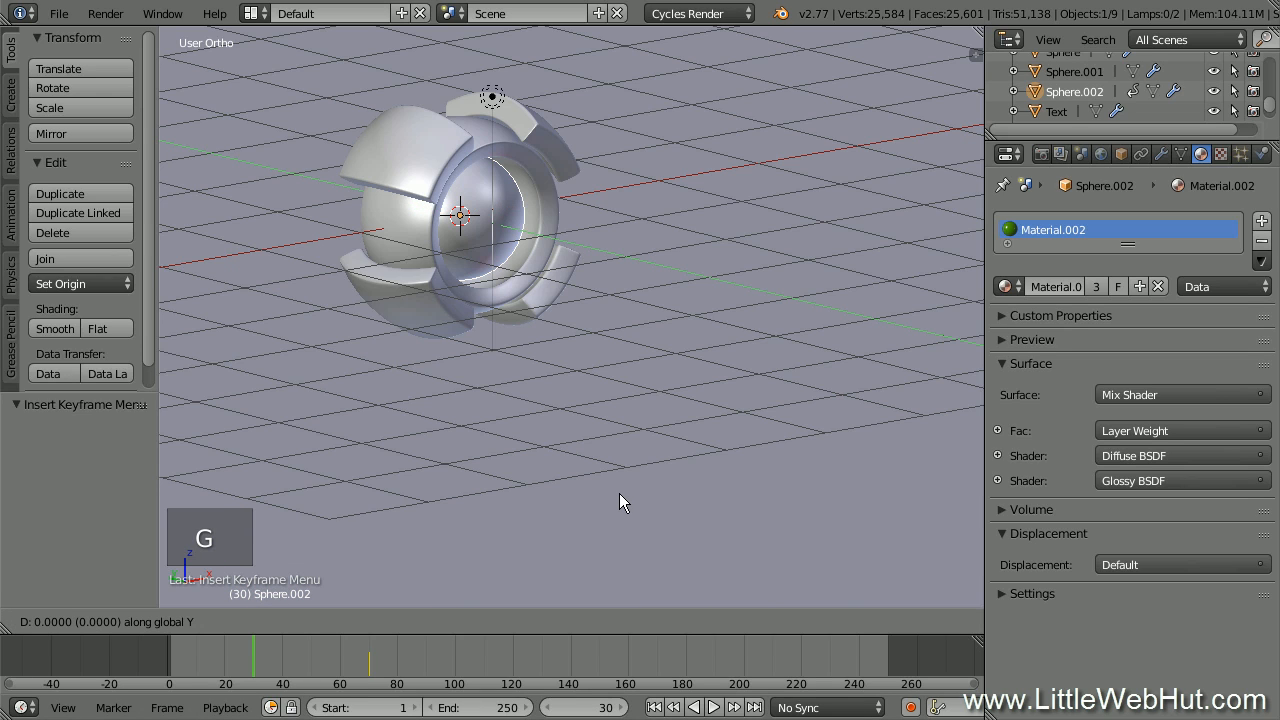
pyautogui.write('-2')
pyautogui.press('Return')
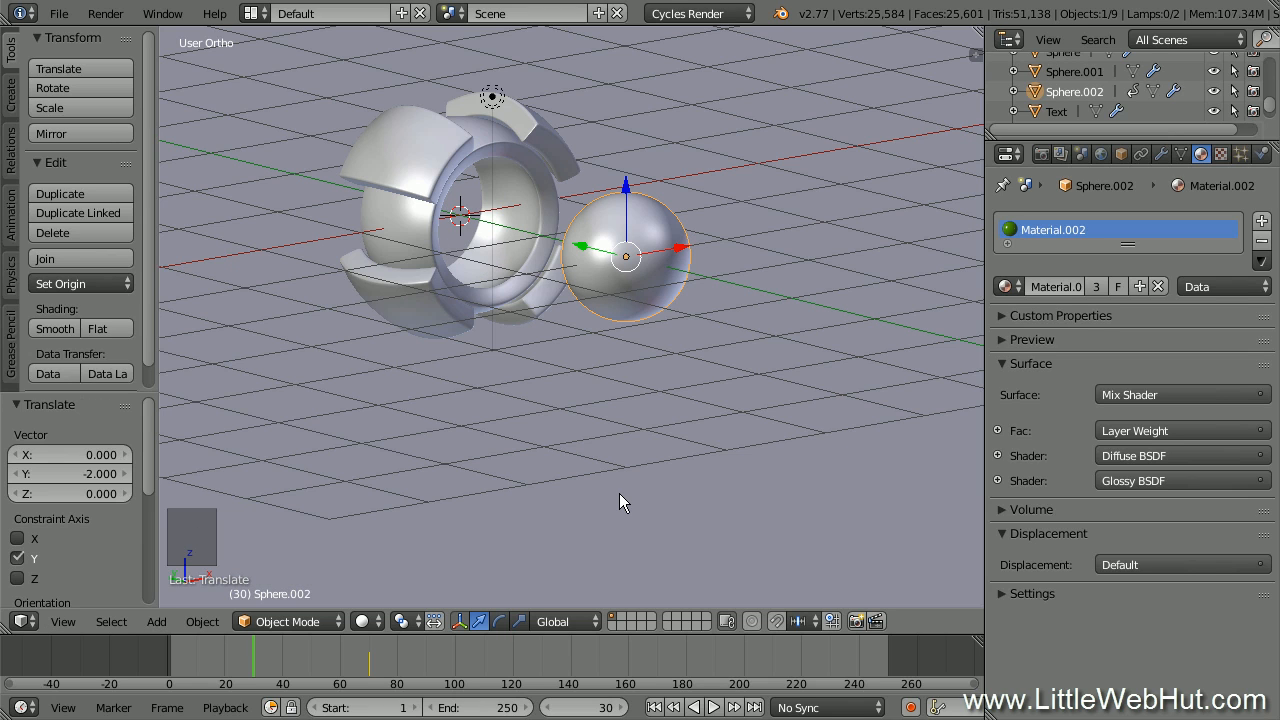
pyautogui.press('i')
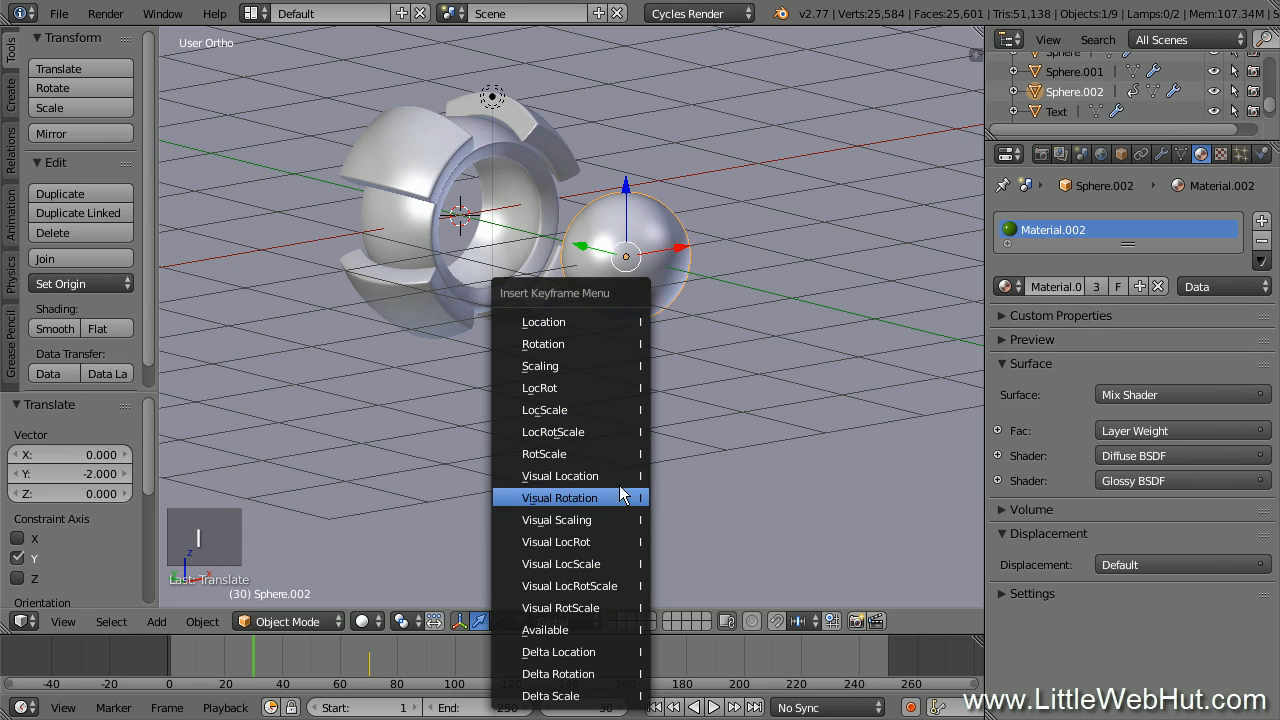
pyautogui.click(602, 409)
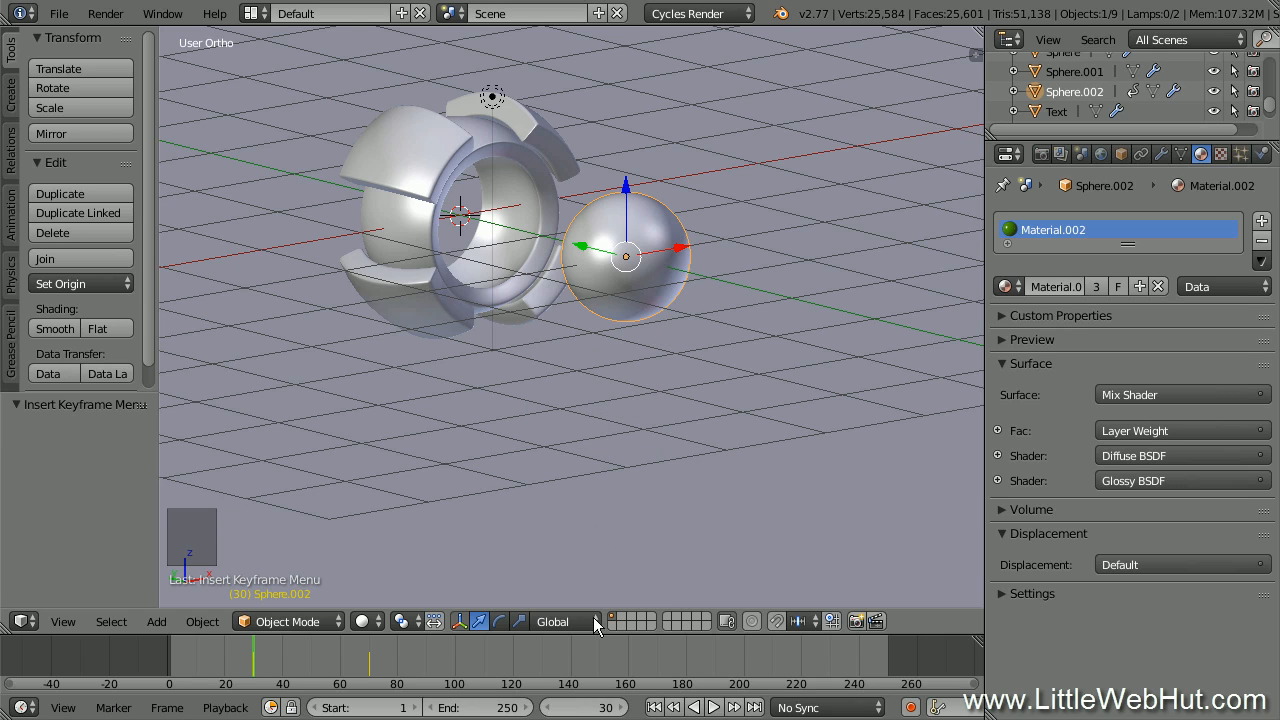
# At frame 1, move the sphere 2 units up along Z, insert a LocScale keyframe, and preview the motion to about frame 103
pyautogui.click(585, 707)
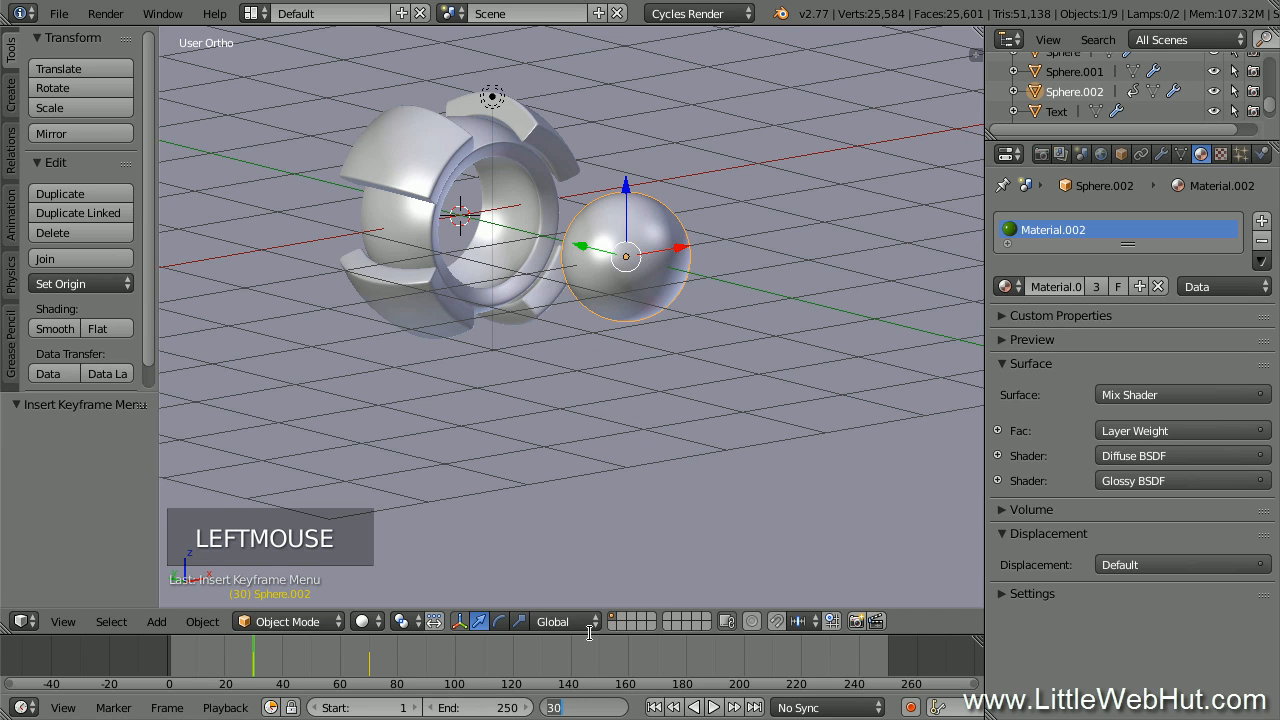
pyautogui.write('1')
pyautogui.press('Return')
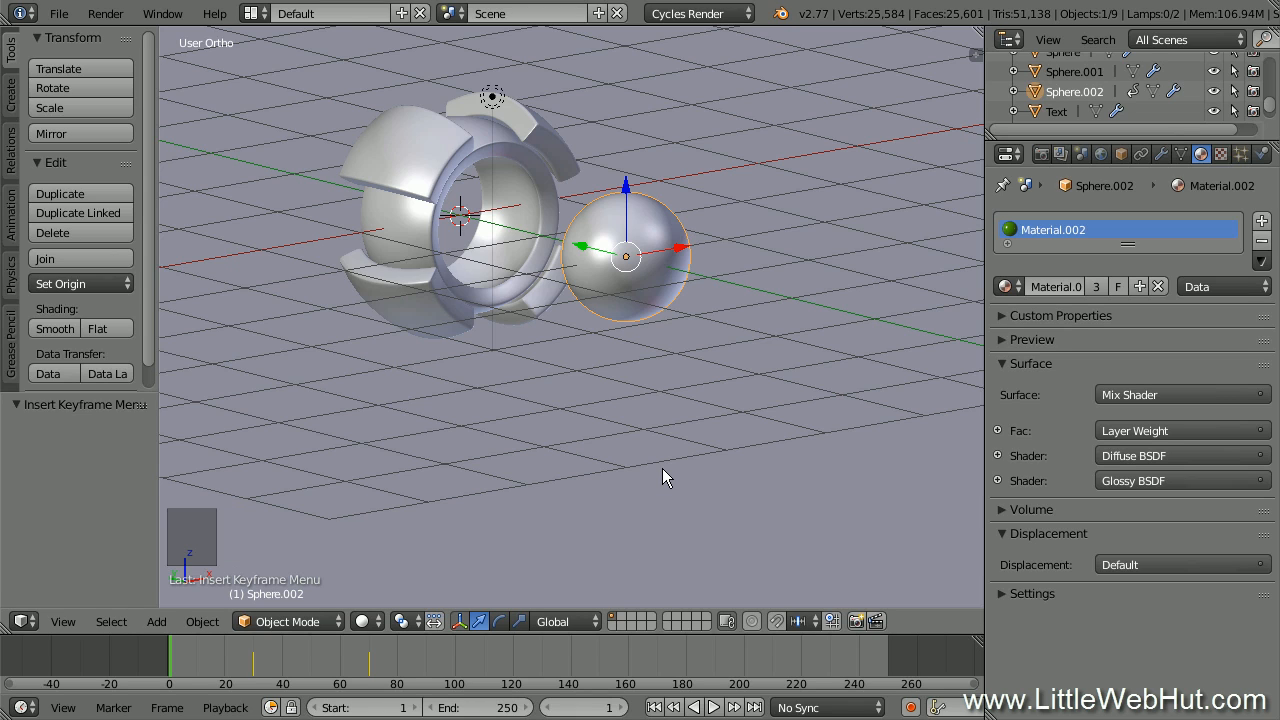
pyautogui.press('g')
pyautogui.press('z')
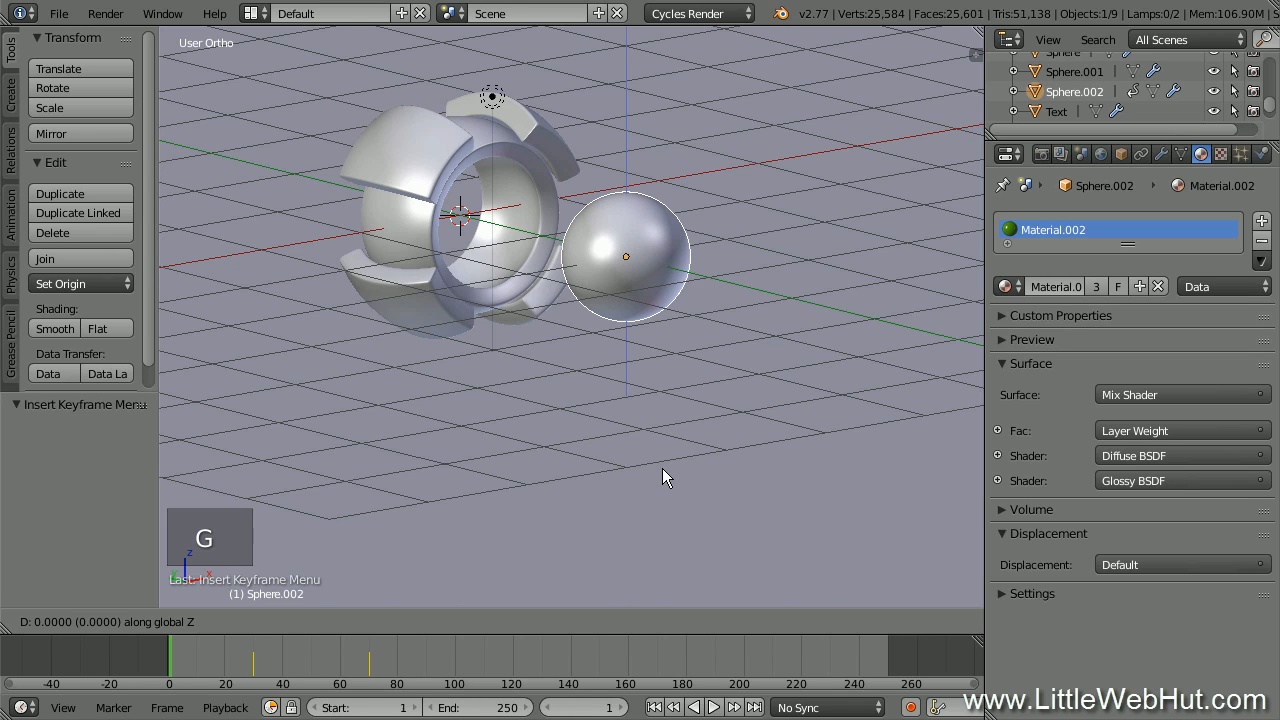
pyautogui.press('2')
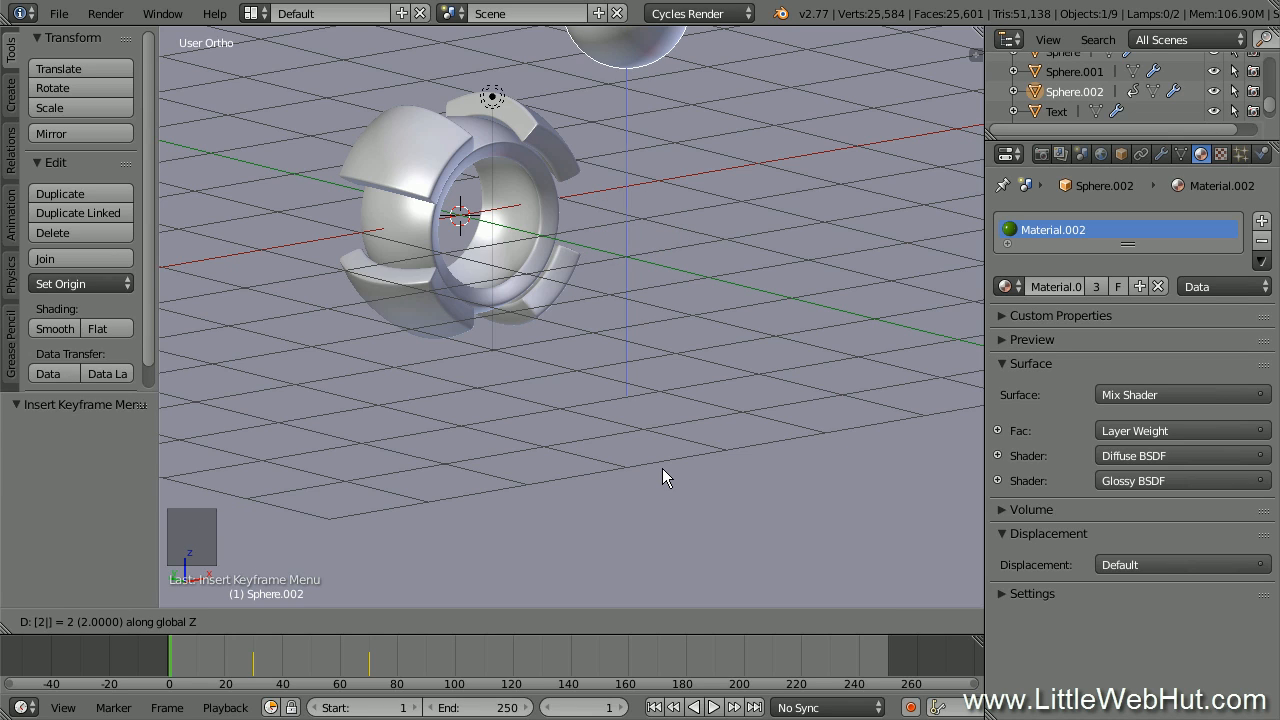
pyautogui.press('Return')
pyautogui.press('i')
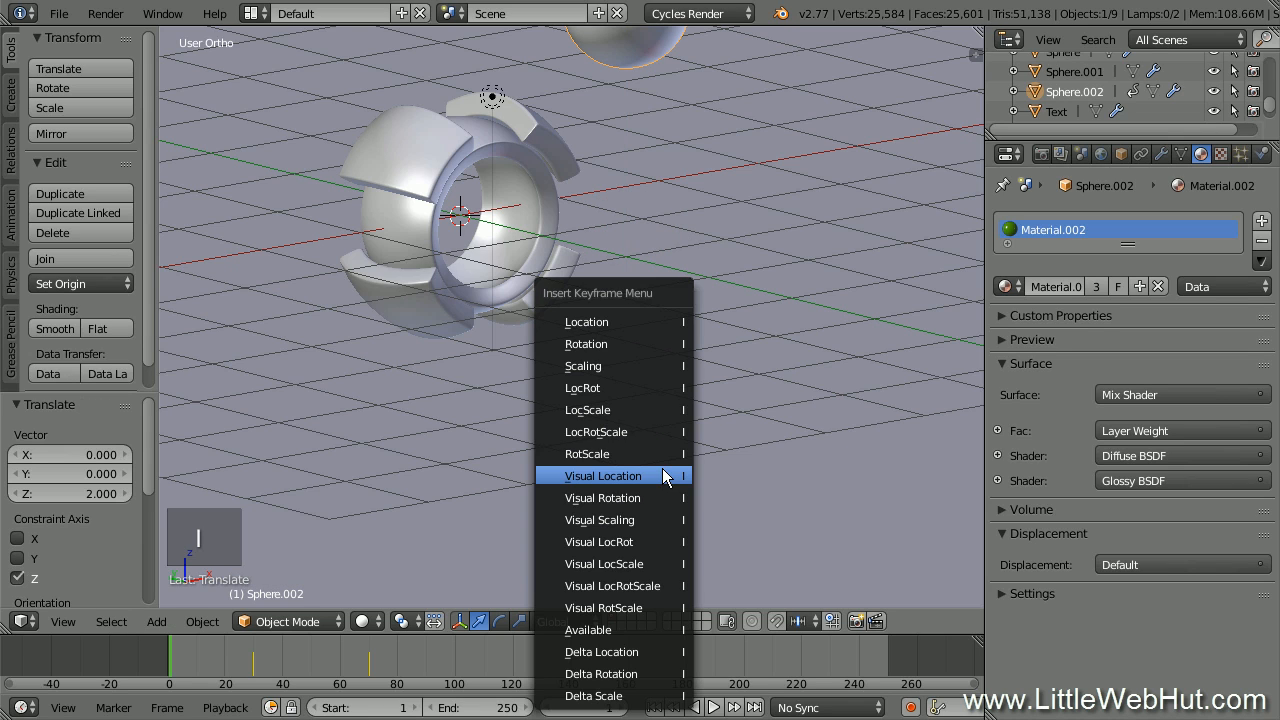
pyautogui.click(643, 412)
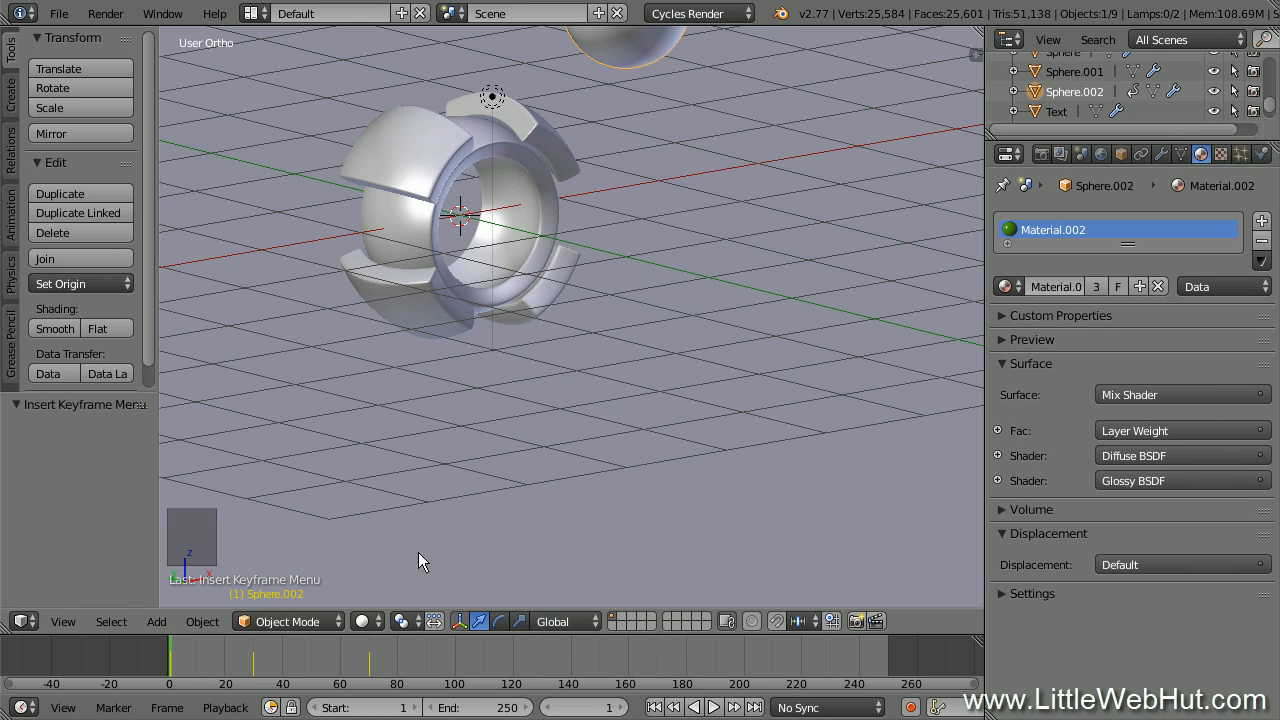
pyautogui.moveTo(170, 676); pyautogui.dragTo(466, 662)
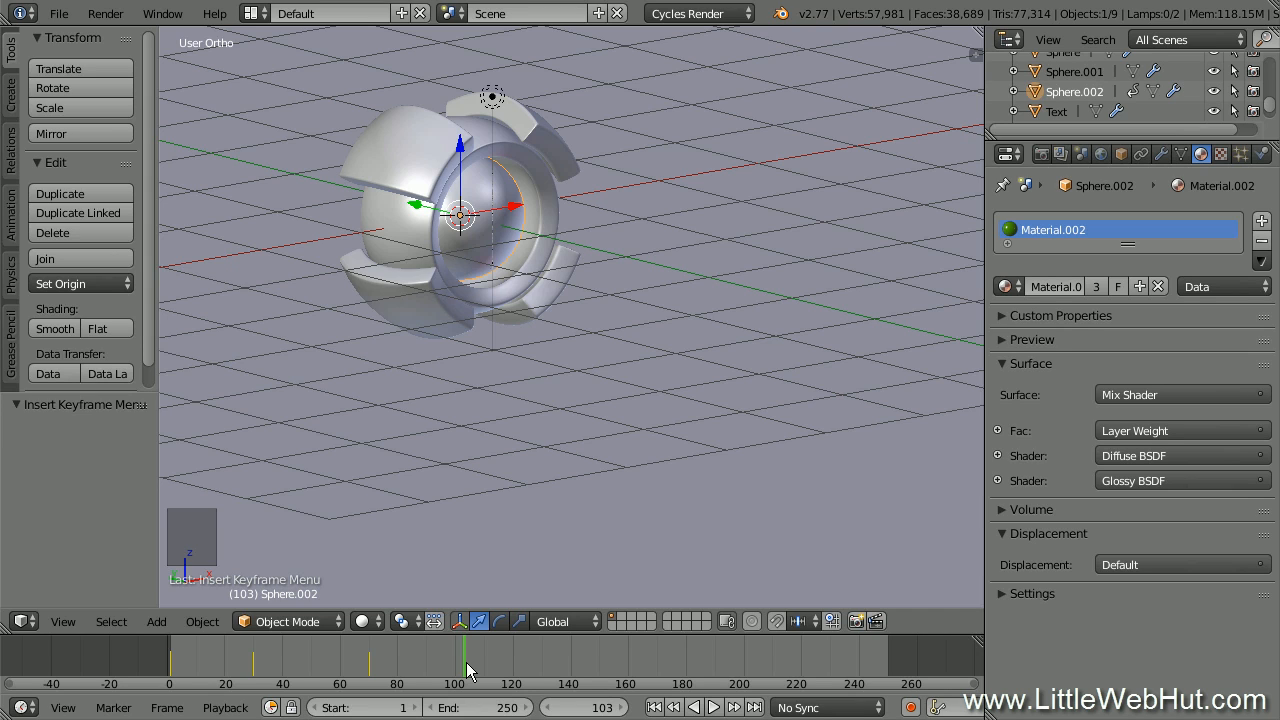
# At frame 140, scale the sphere by 0.5 and insert a LocScale keyframe
pyautogui.click(578, 705)
pyautogui.write('140')
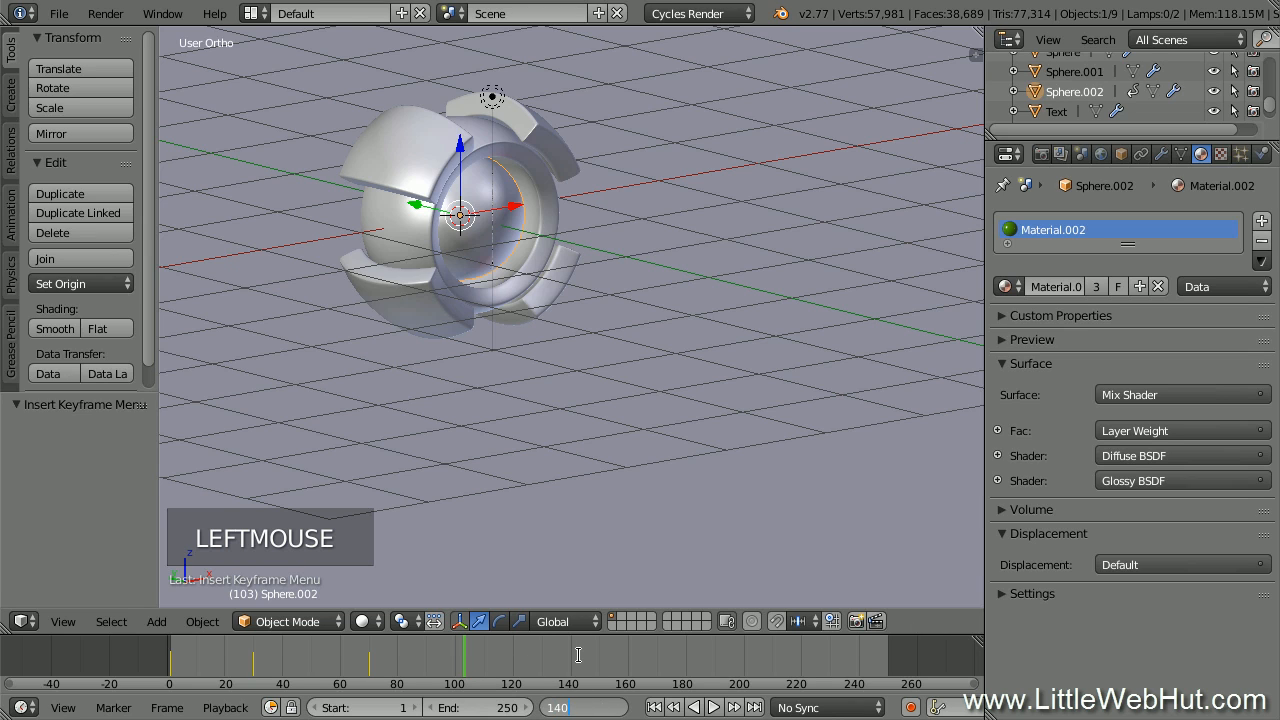
pyautogui.press('Return')
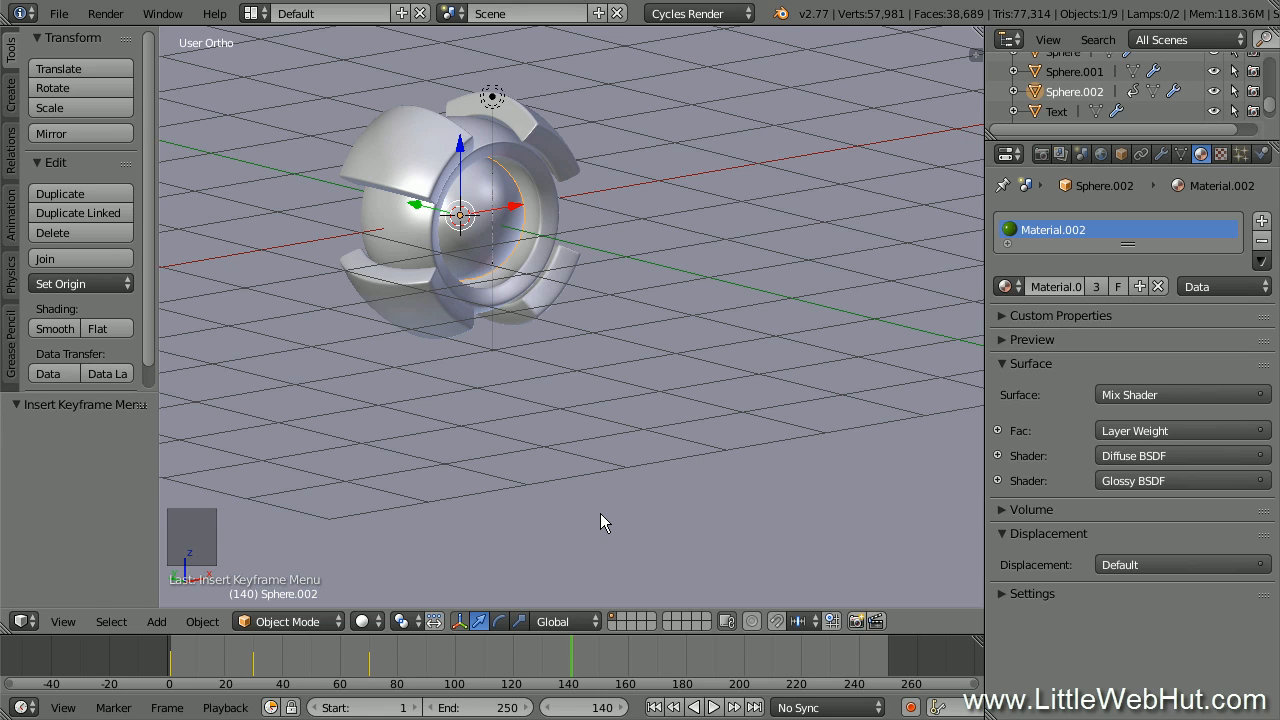
pyautogui.write('s.5')
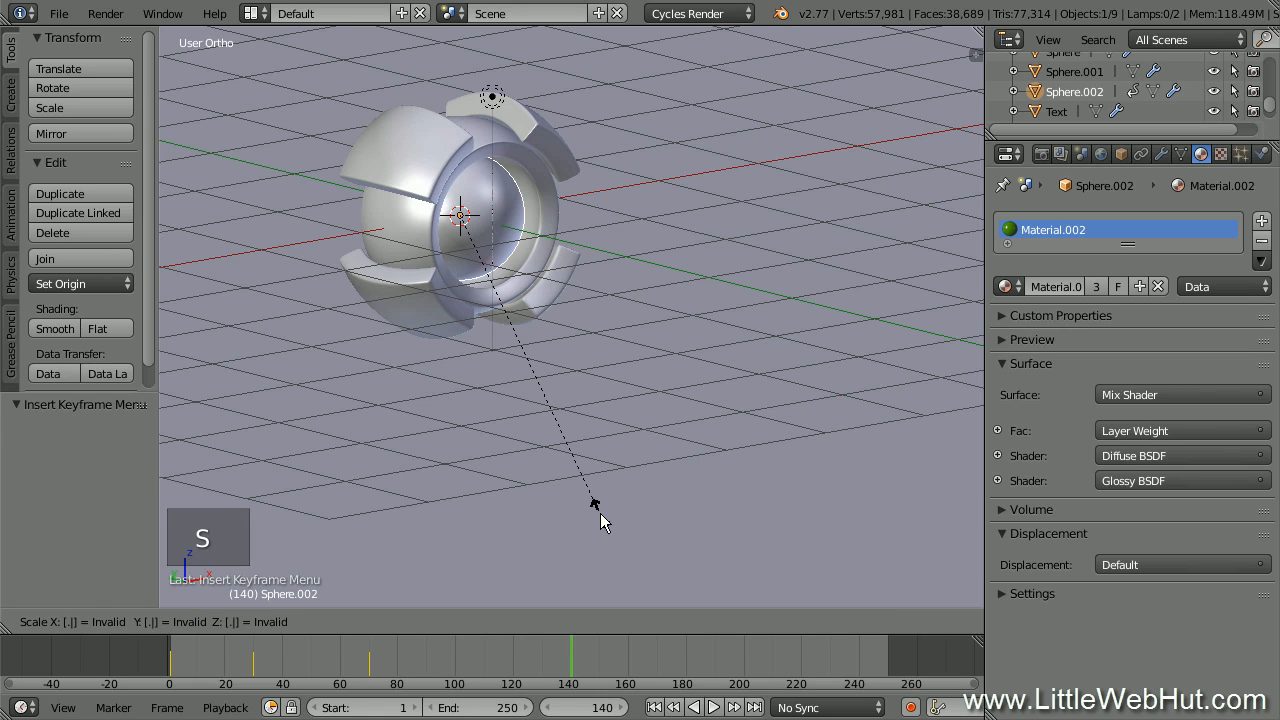
pyautogui.press('Return')
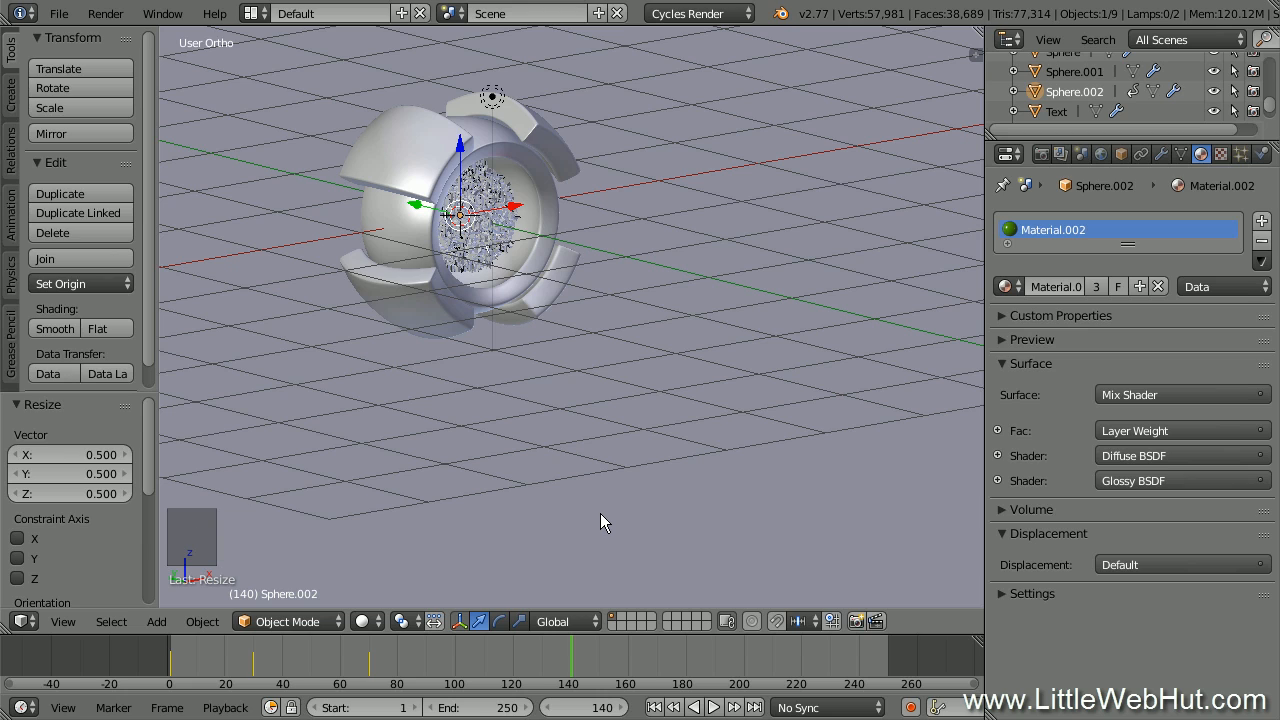
pyautogui.press('i')
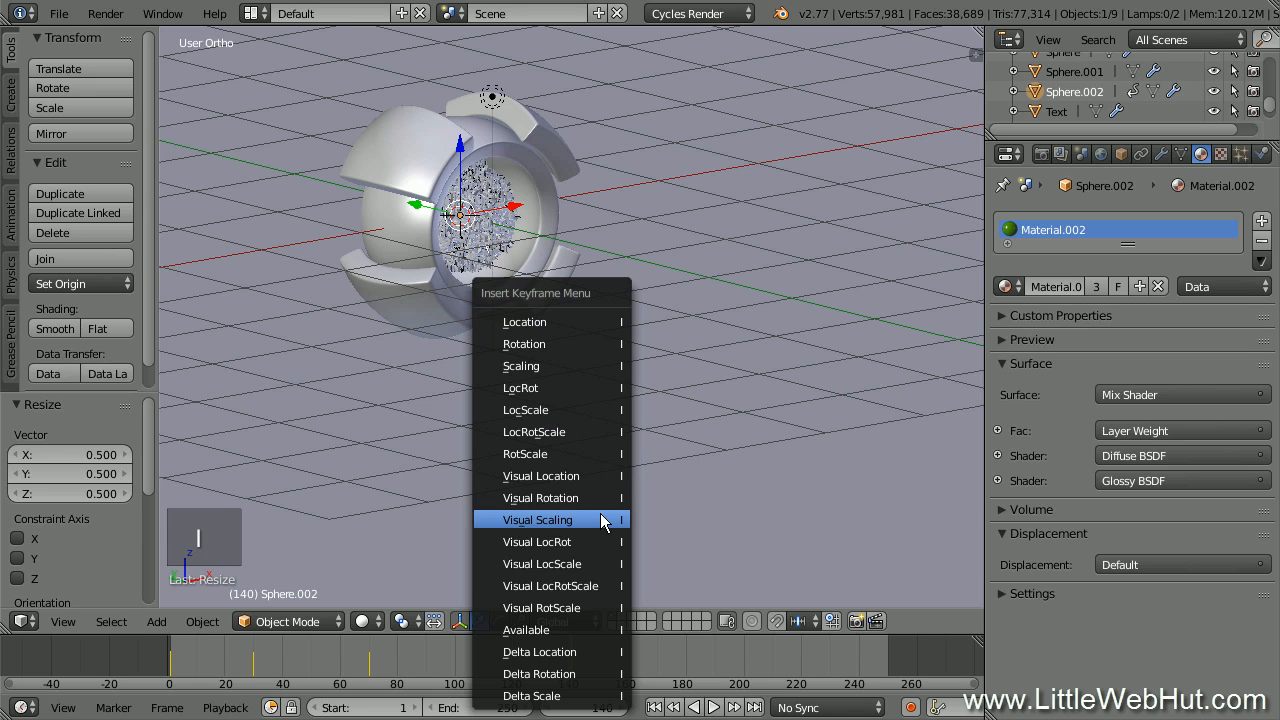
pyautogui.click(575, 409)
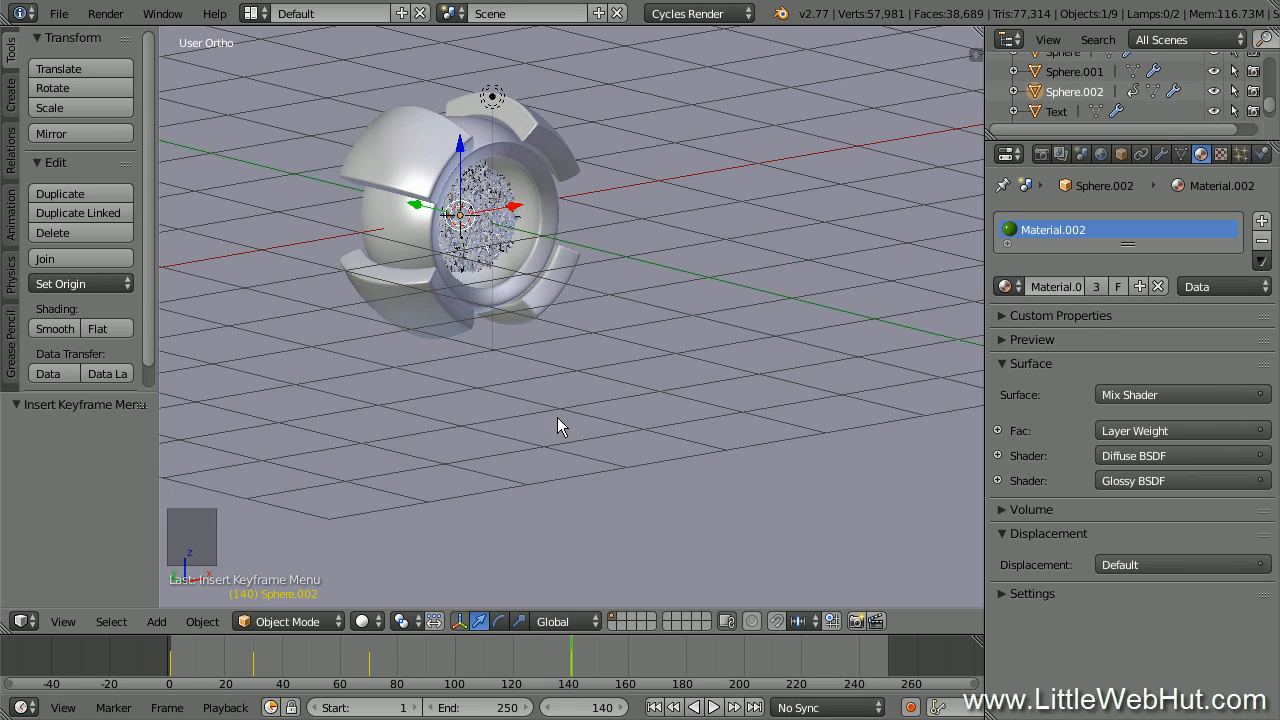
# Preview the animation, and at frame 137 insert keyframes on the render and viewport visibility of Sphere.002
pyautogui.click(173, 677)
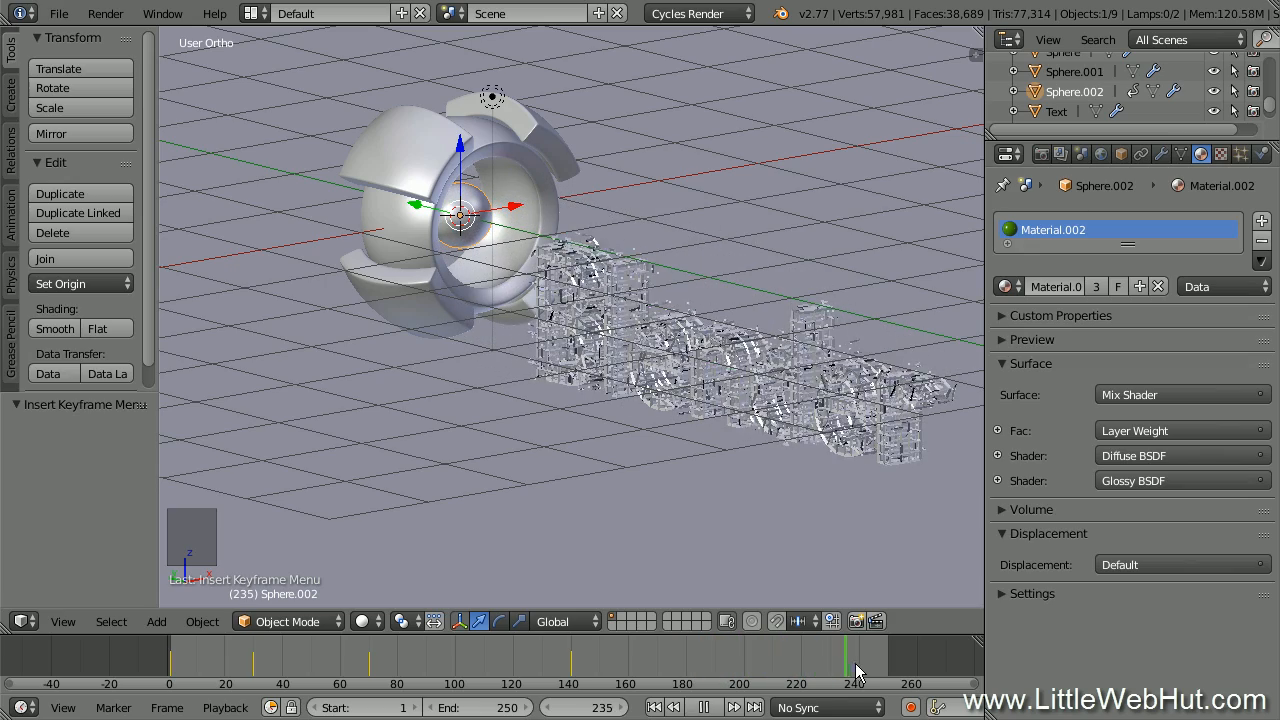
pyautogui.hotkey('alt', 'a')
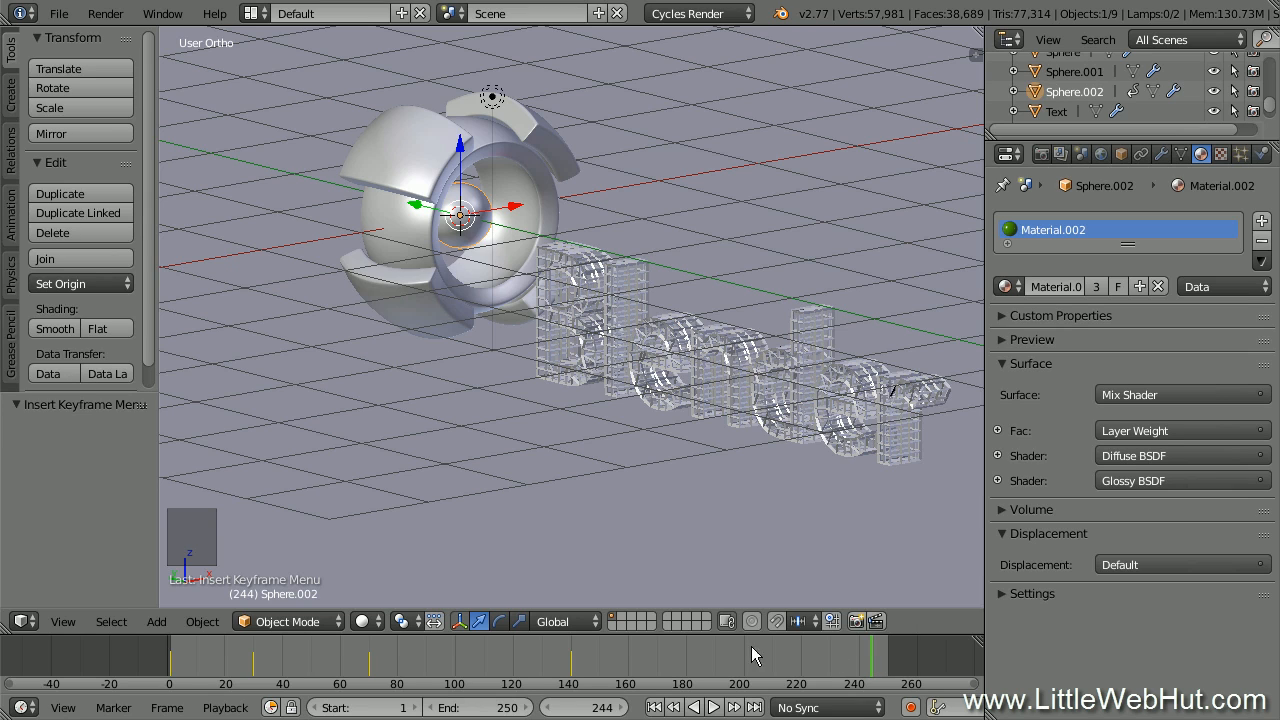
pyautogui.click(606, 708)
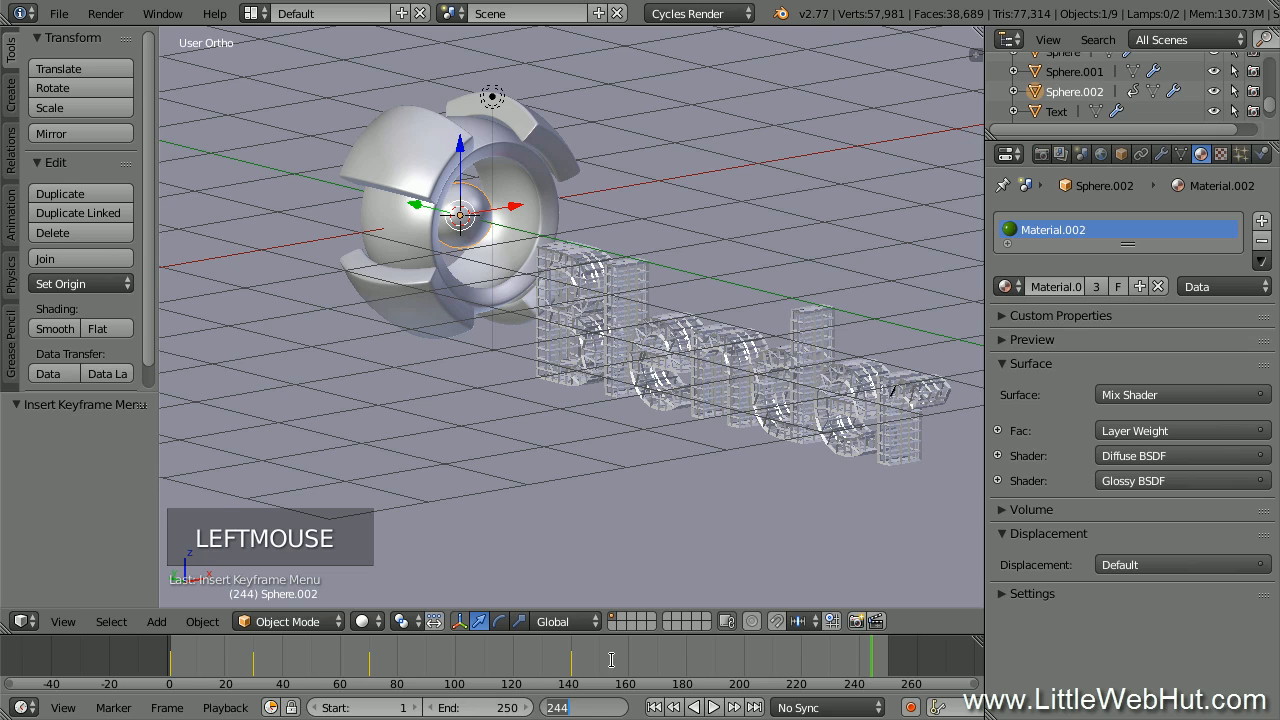
pyautogui.write('137')
pyautogui.press('Return')
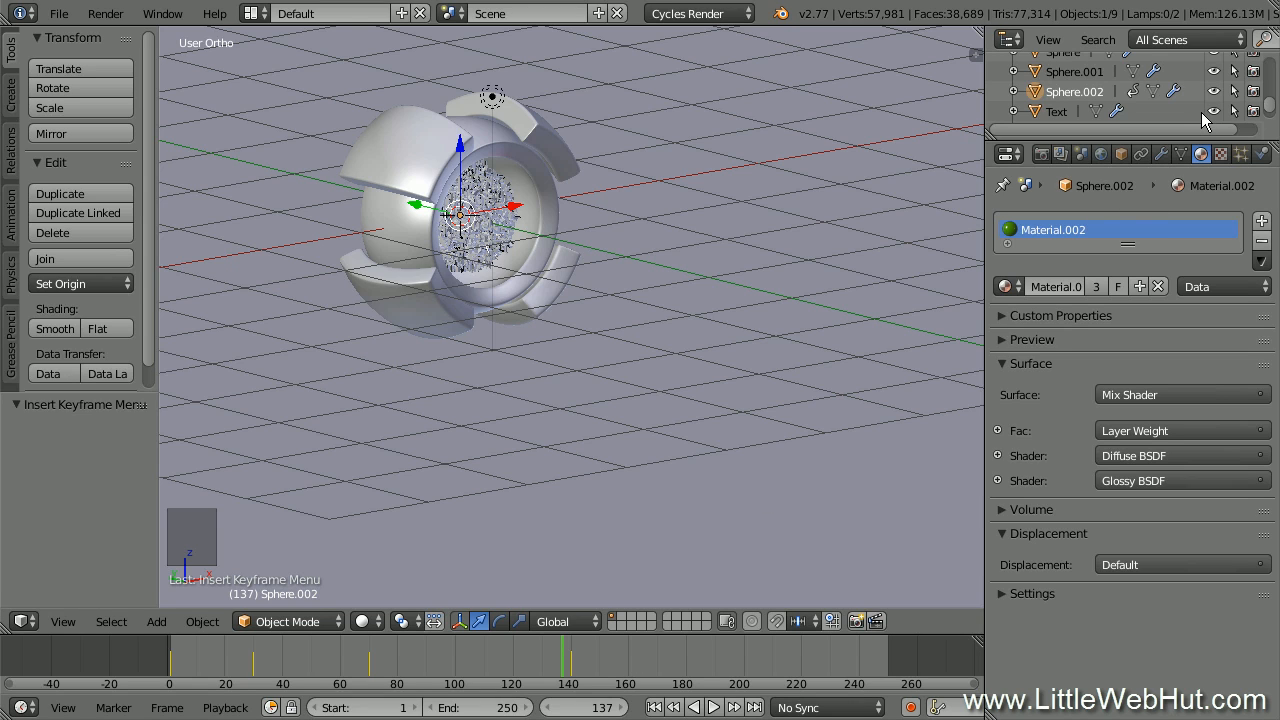
pyautogui.rightClick(1256, 100)
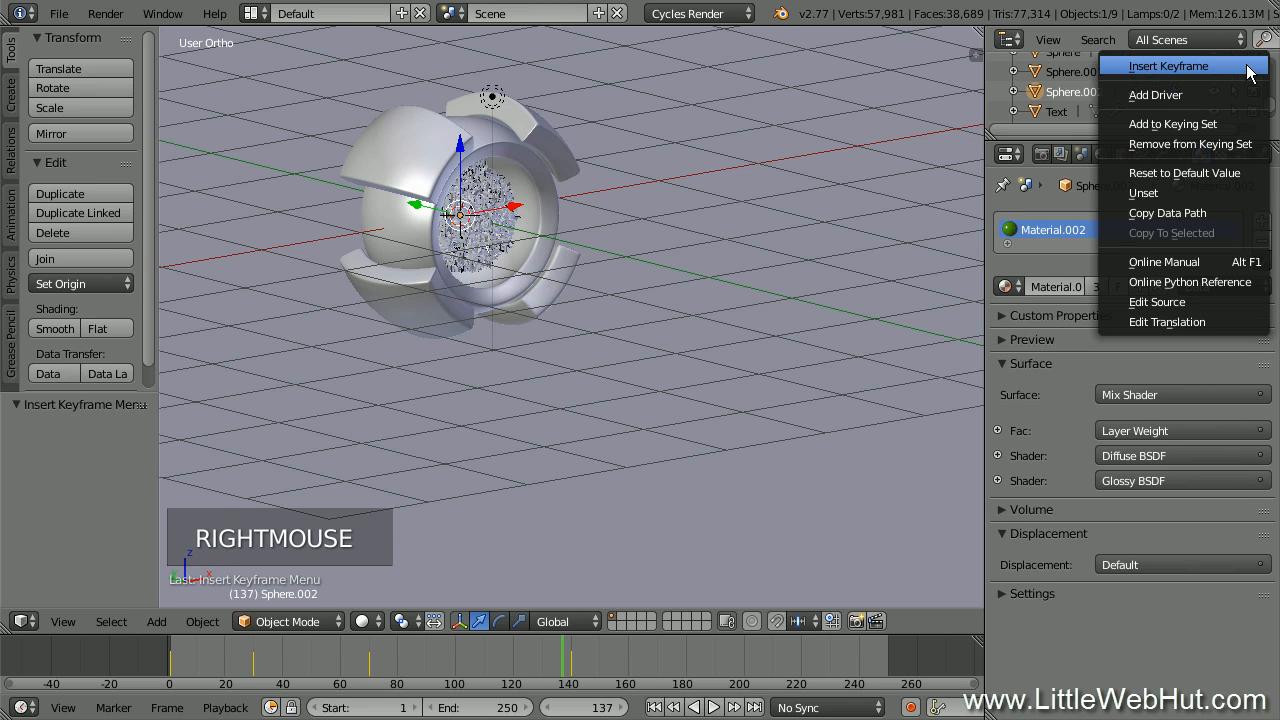
pyautogui.click(1247, 66)
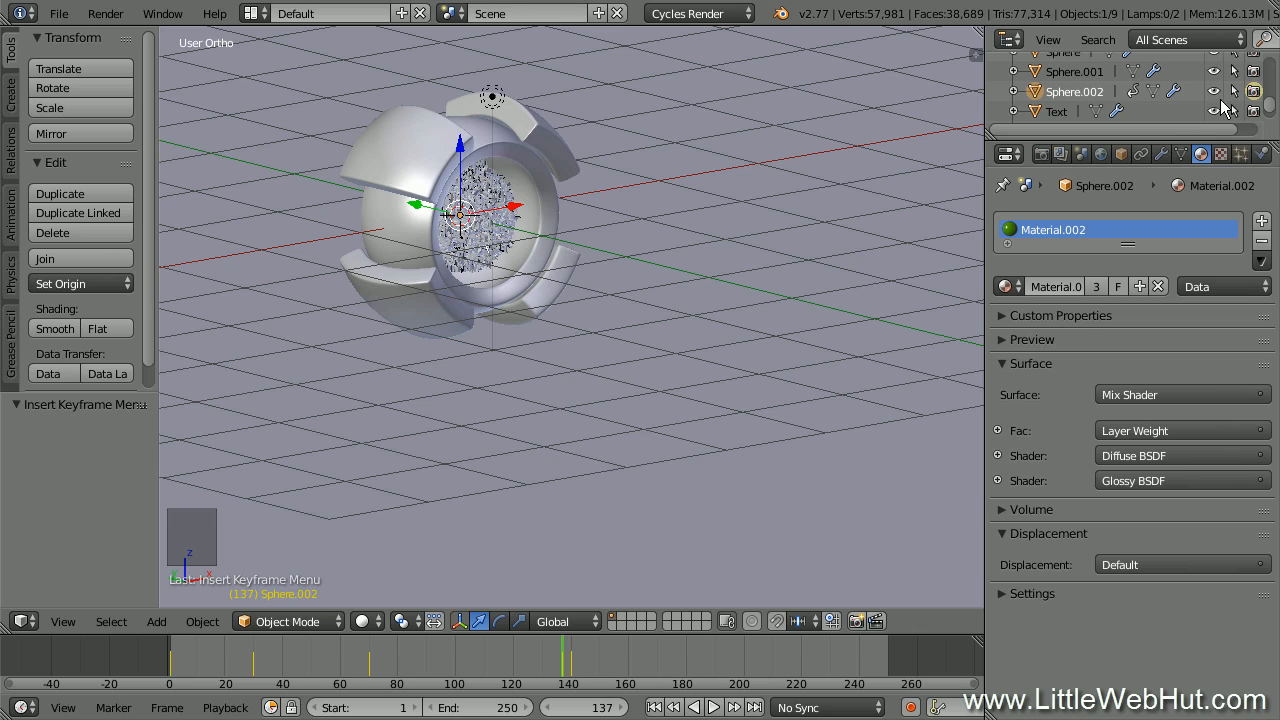
pyautogui.rightClick(1217, 97)
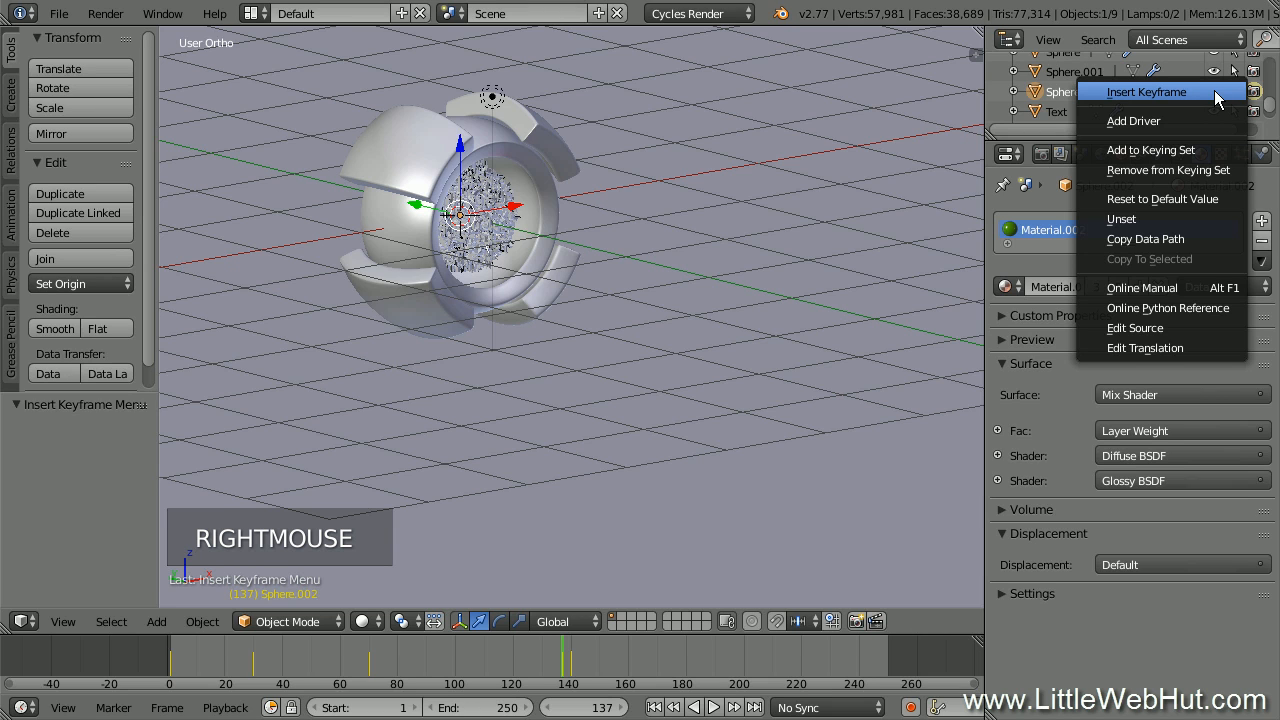
pyautogui.click(1217, 95)
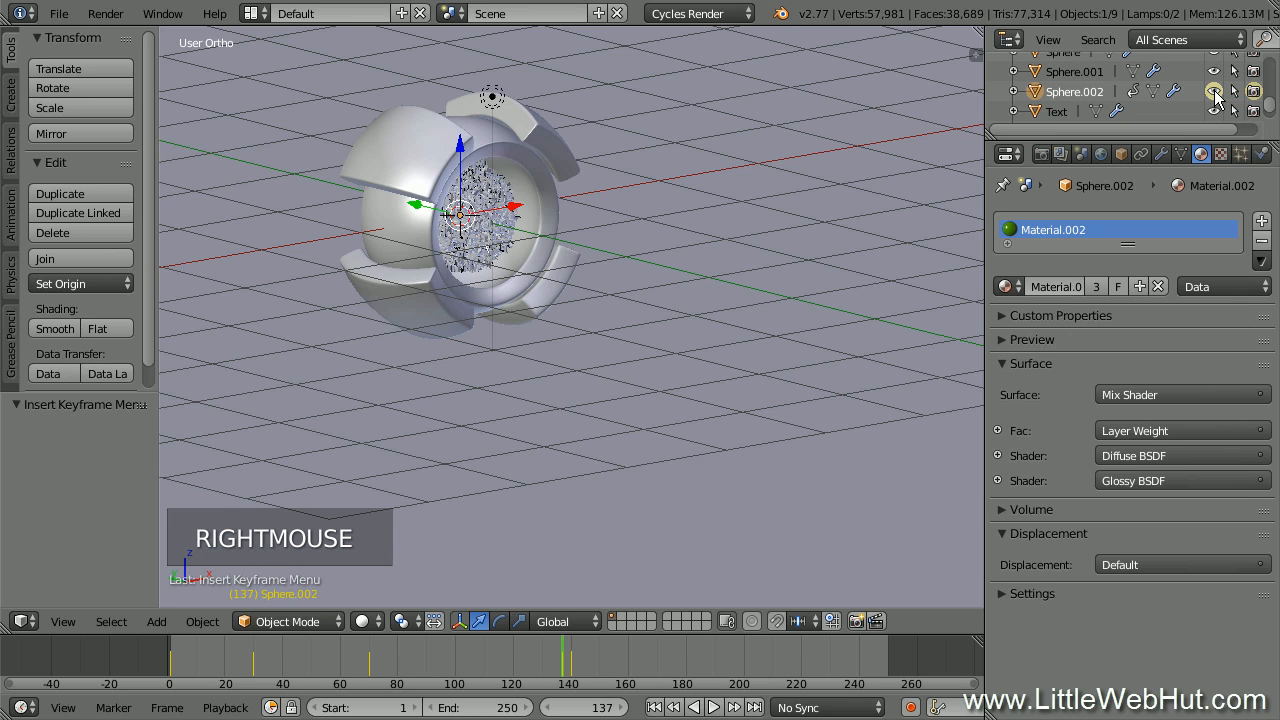
# At frame 138, turn off render and viewport visibility for Sphere.002, keyframe both, and scrub the animation through to frame 244
pyautogui.click(622, 707)
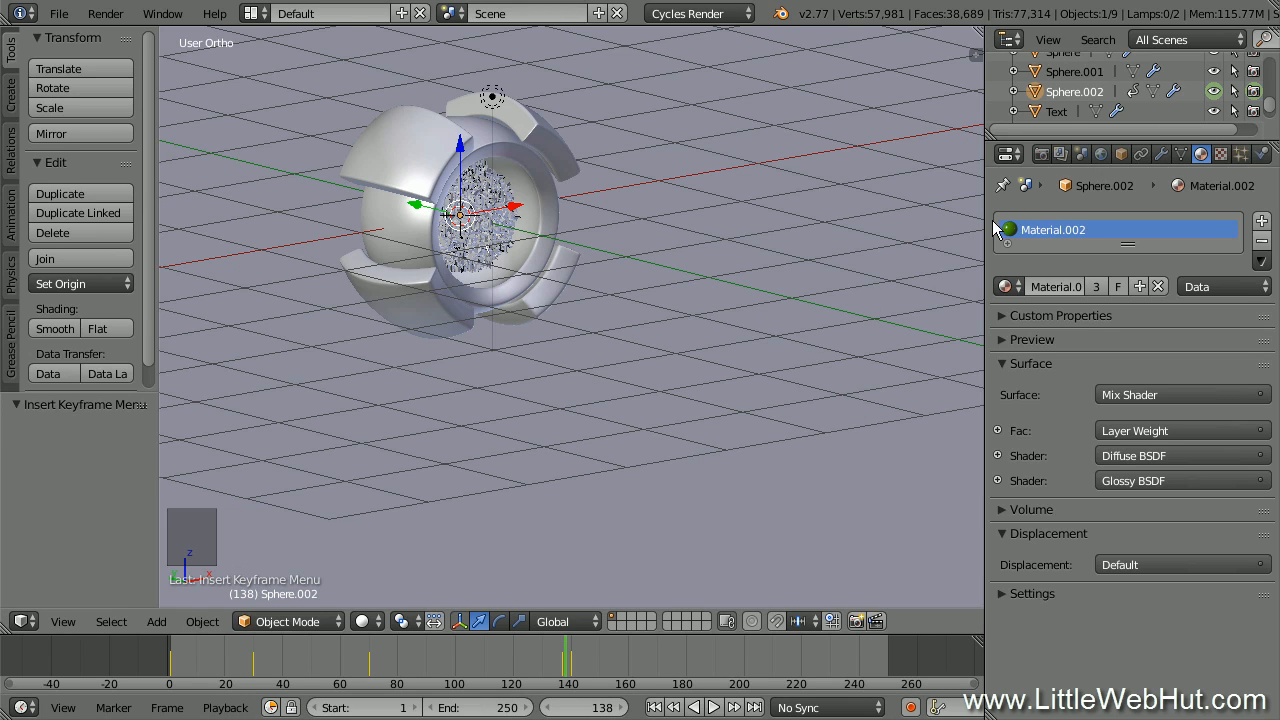
pyautogui.click(1253, 93)
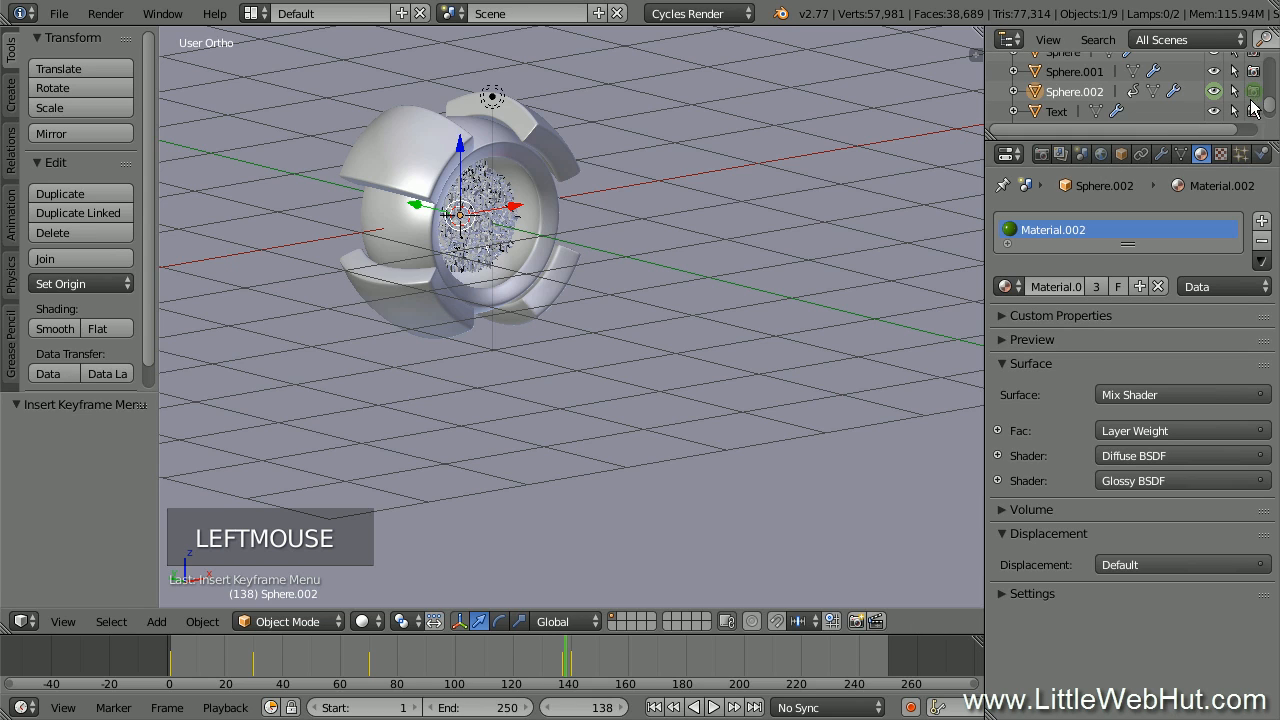
pyautogui.click(1213, 93)
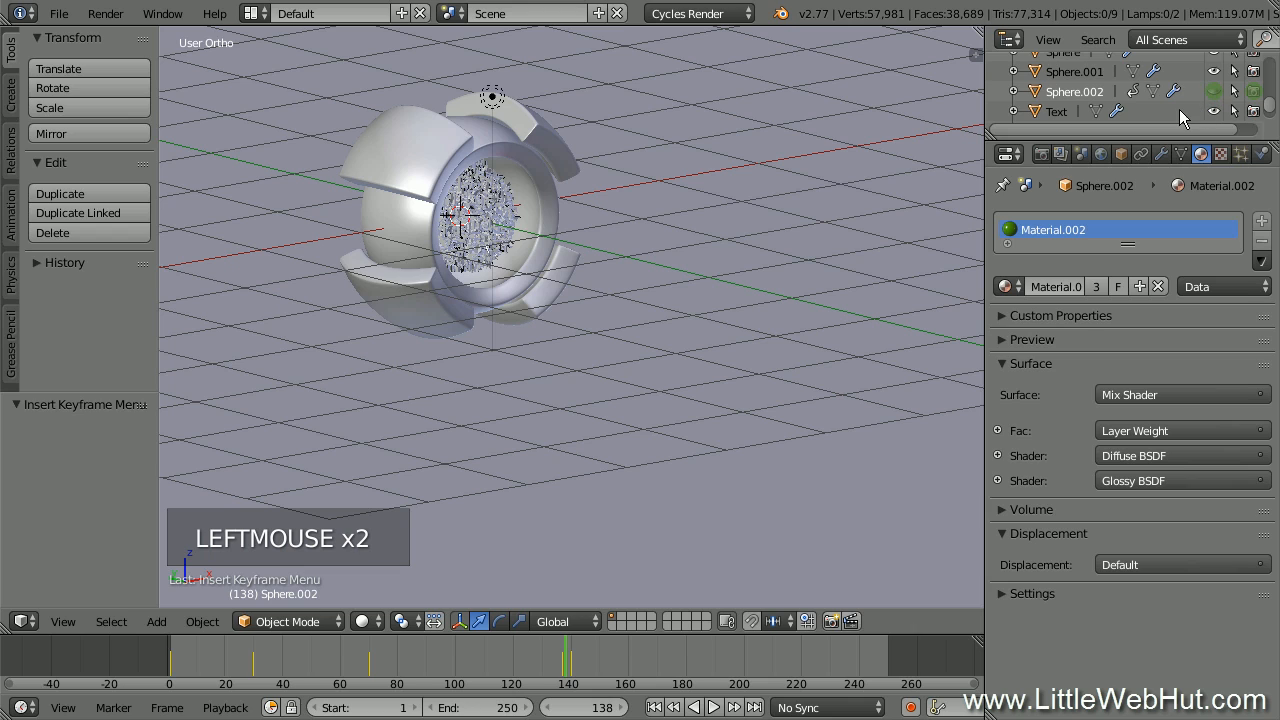
pyautogui.rightClick(1254, 92)
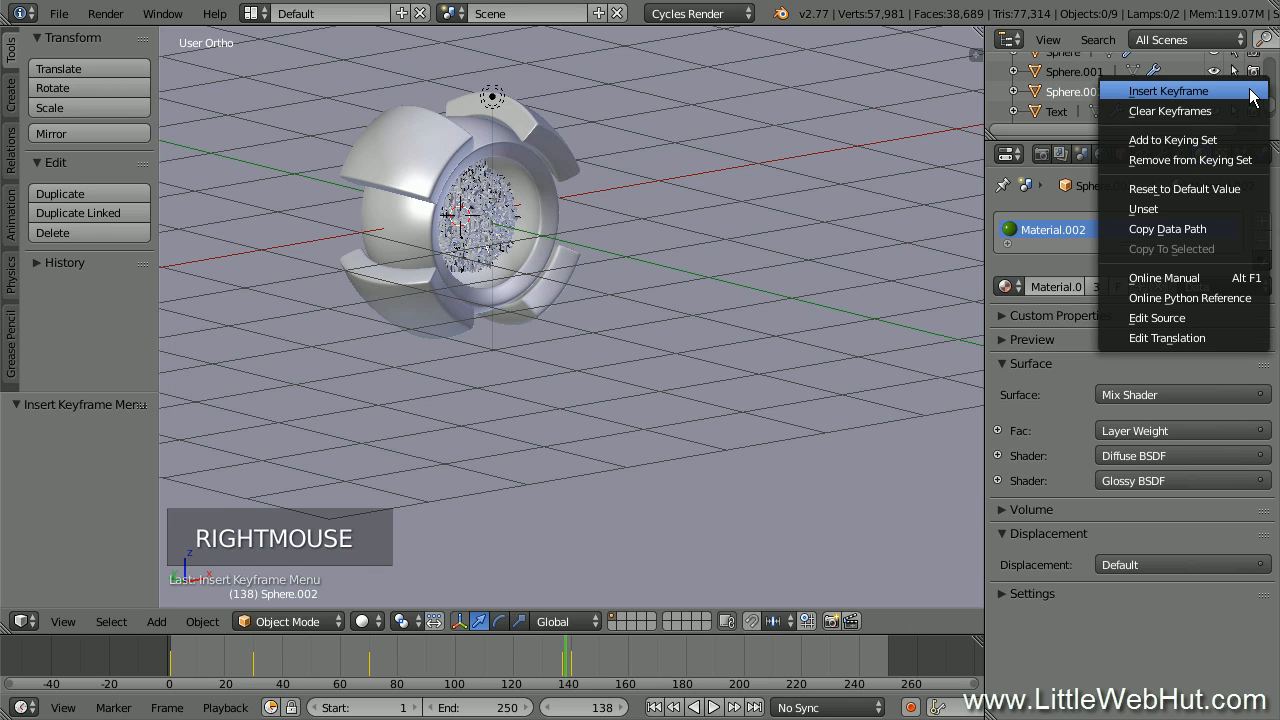
pyautogui.click(1250, 91)
pyautogui.rightClick(1216, 95)
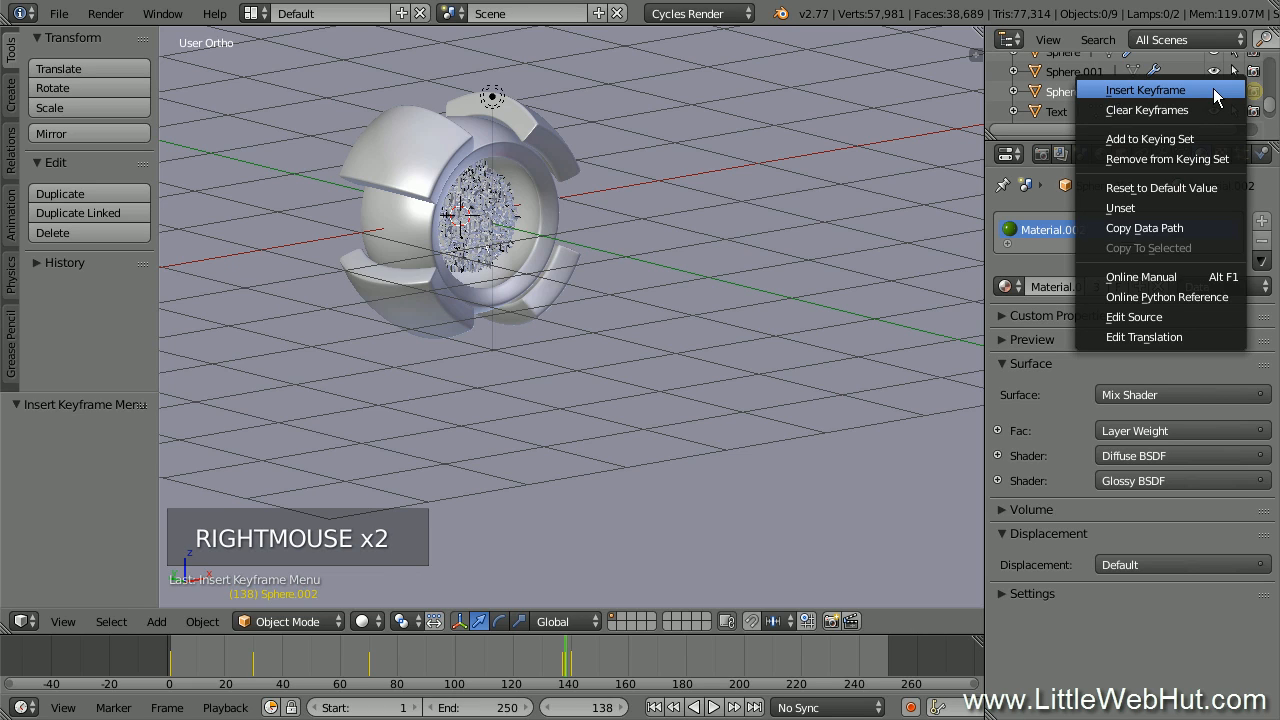
pyautogui.click(1208, 89)
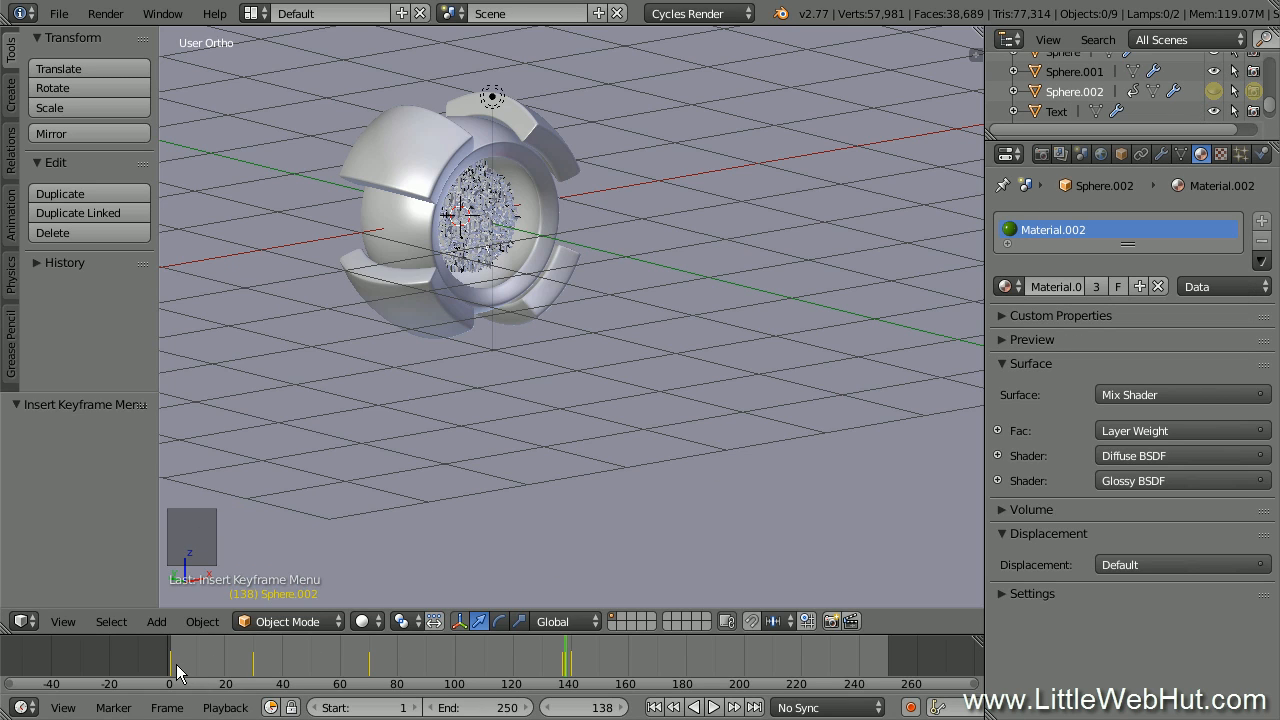
pyautogui.moveTo(177, 670)
pyautogui.mouseDown()
pyautogui.moveTo(285, 647)
pyautogui.moveTo(871, 658)
pyautogui.mouseUp()
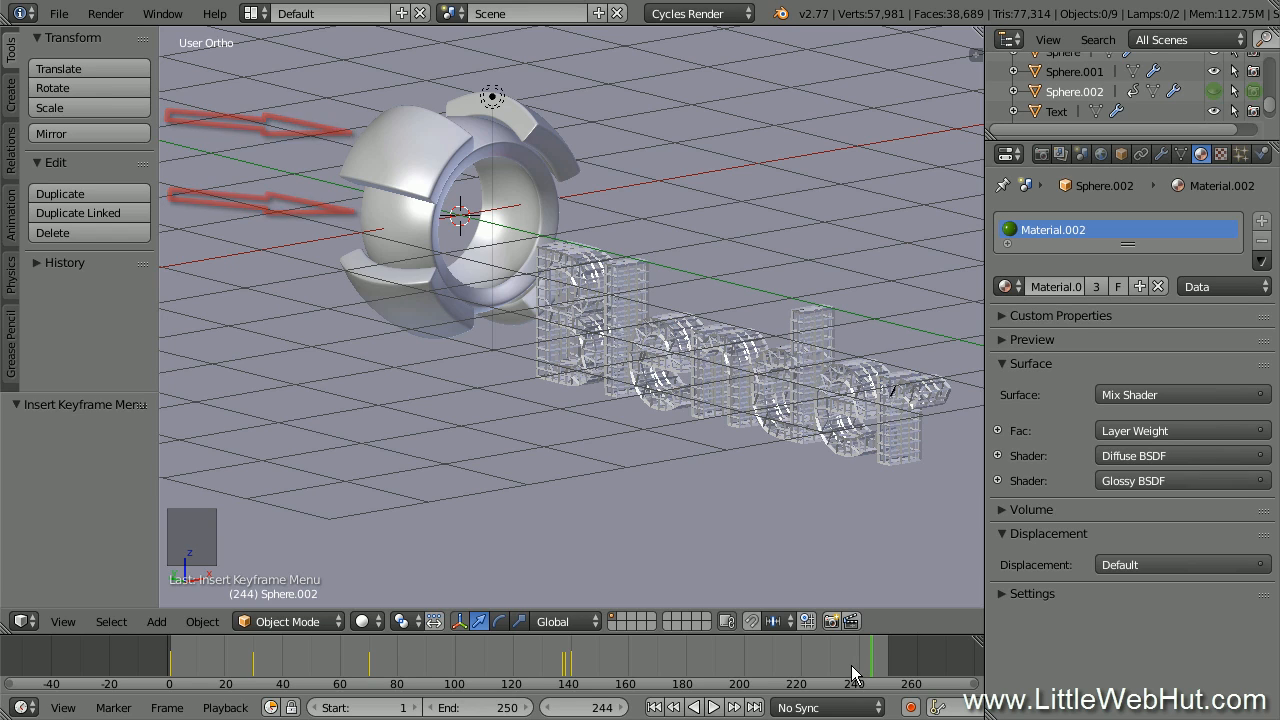
# Insert rotation keyframes for the machine's inner shell, Sphere.001, at frame 70
pyautogui.rightClick(537, 197)
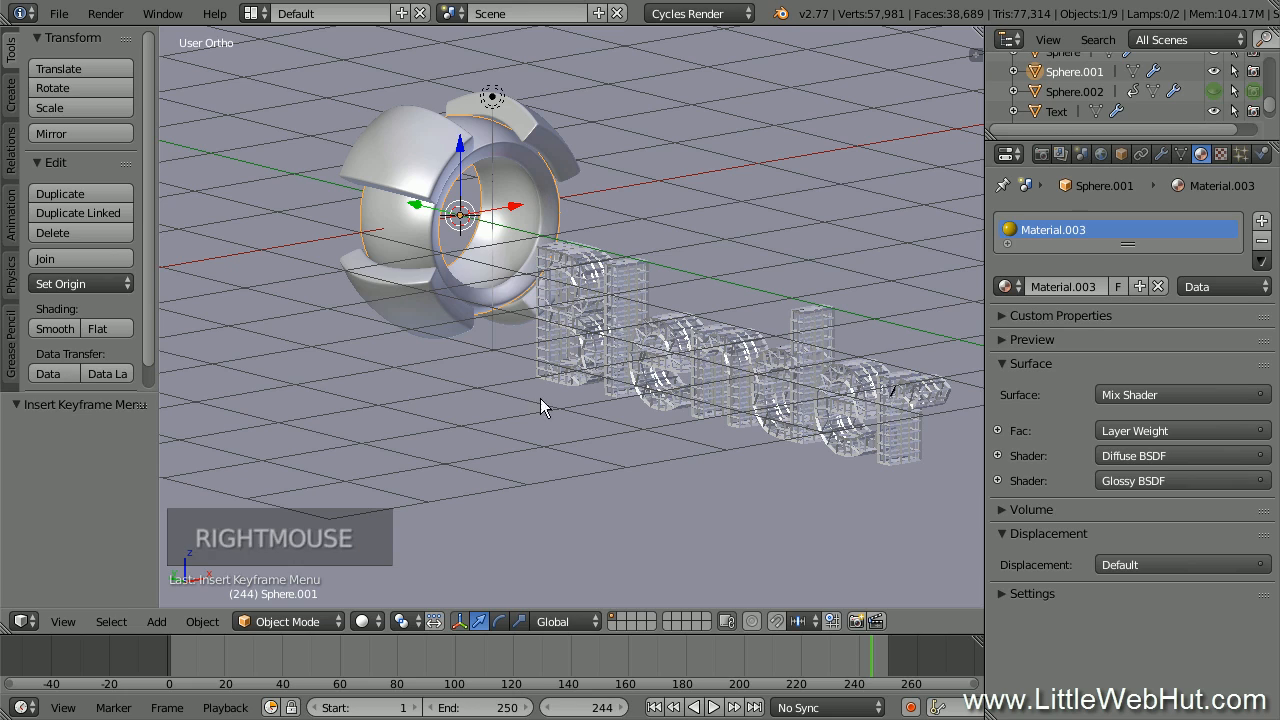
pyautogui.click(592, 709)
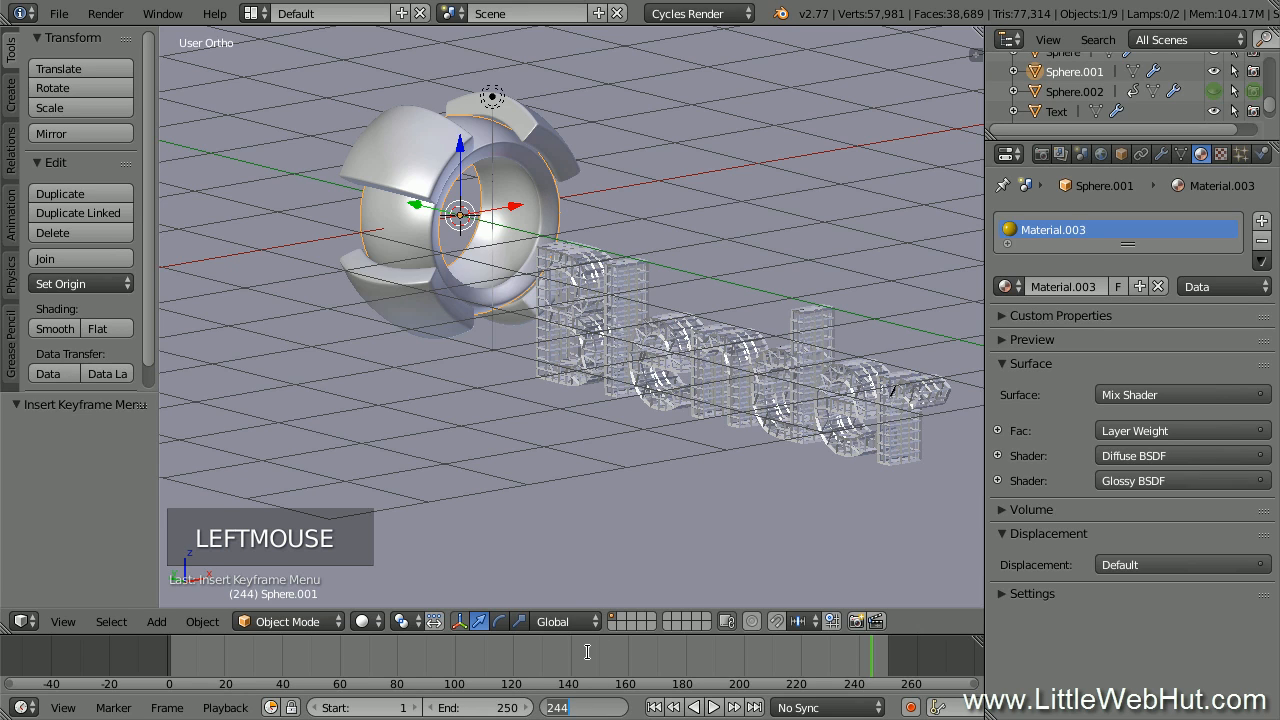
pyautogui.write('70')
pyautogui.press('Return')
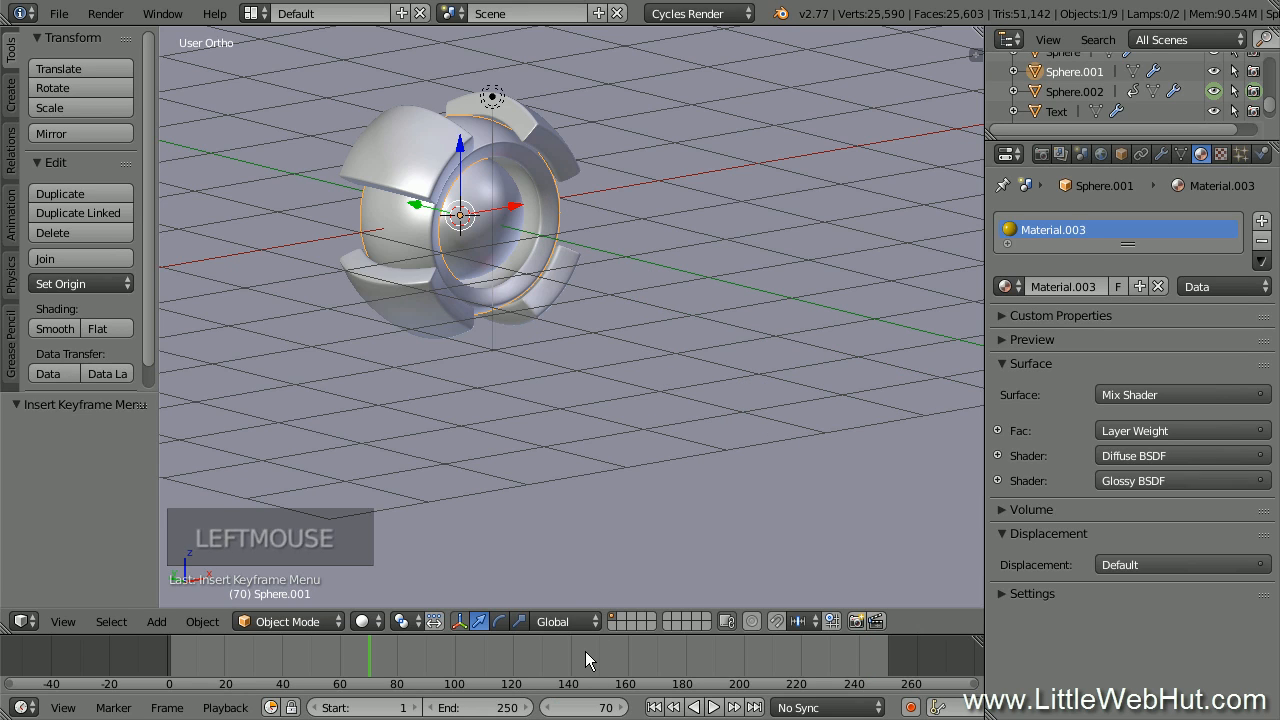
pyautogui.press('n')
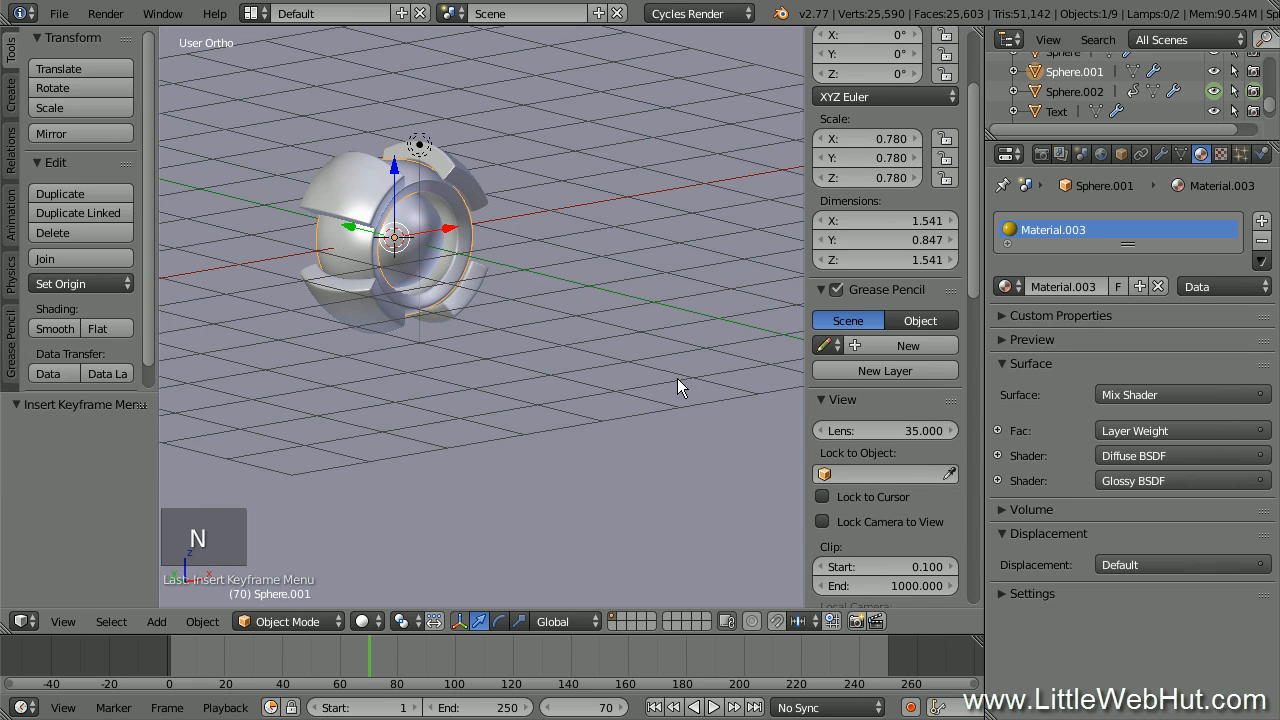
pyautogui.moveTo(970, 253); pyautogui.dragTo(976, 168)
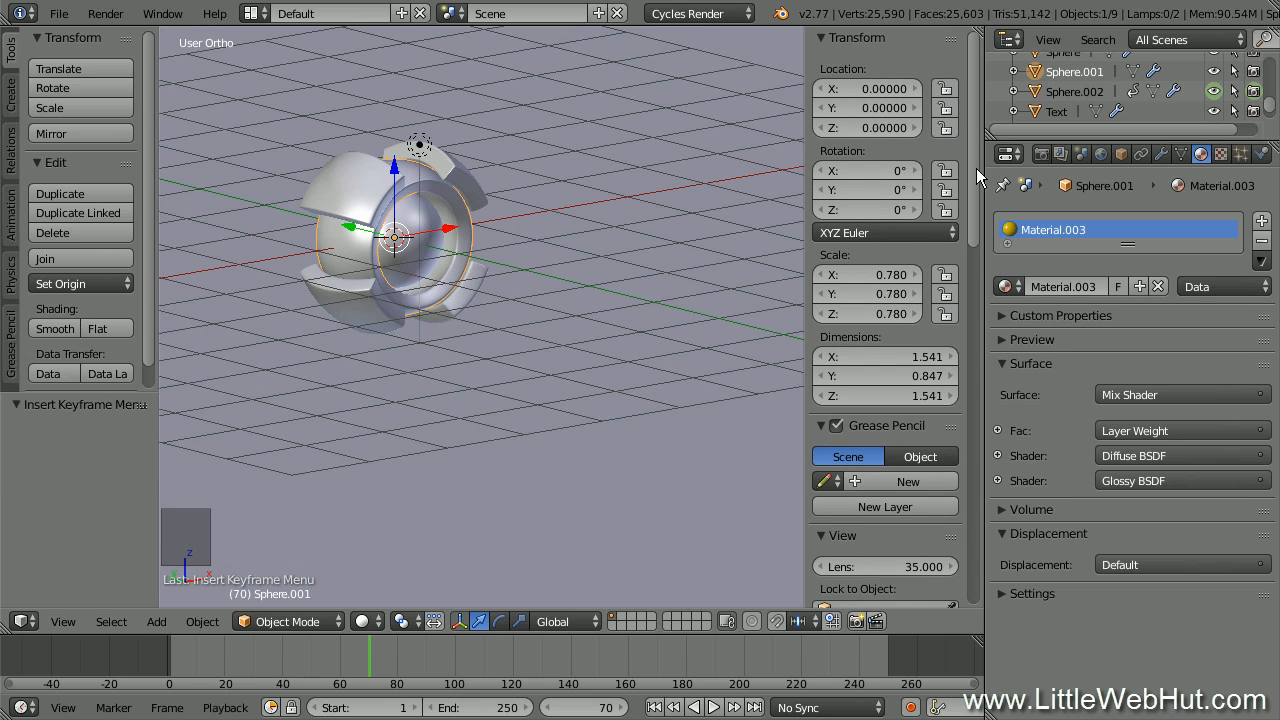
pyautogui.rightClick(871, 197)
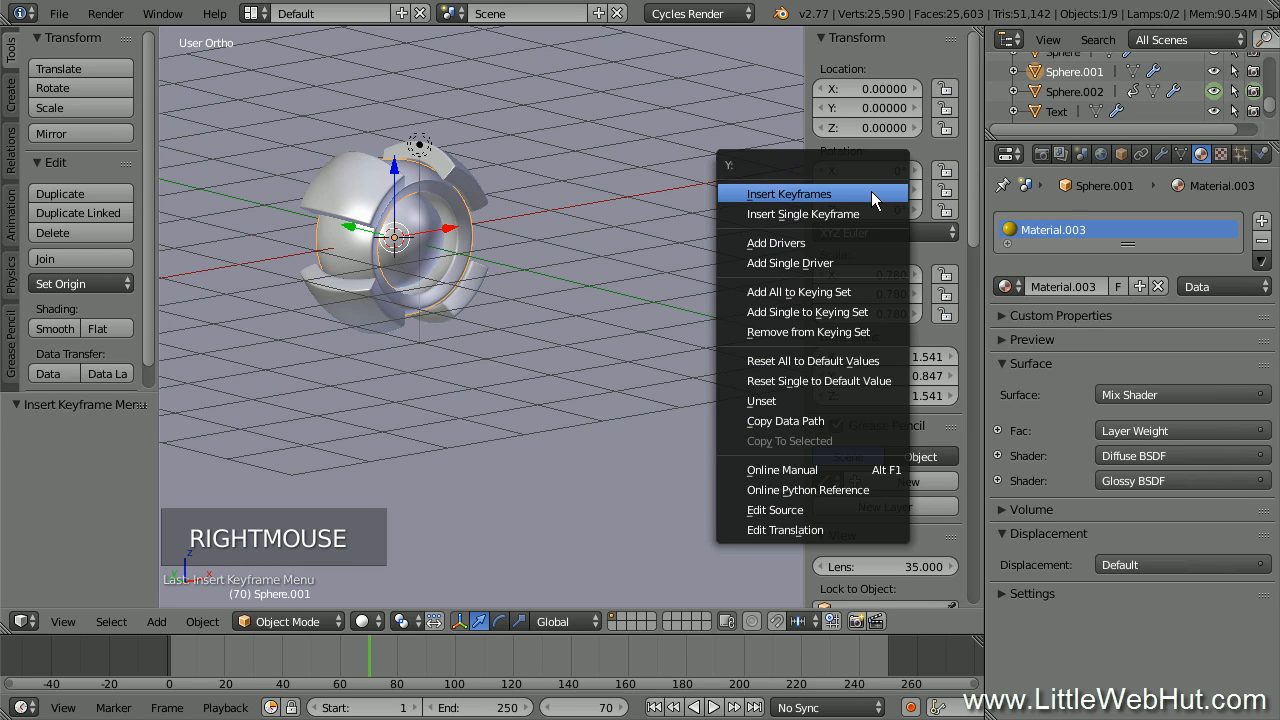
pyautogui.click(871, 194)
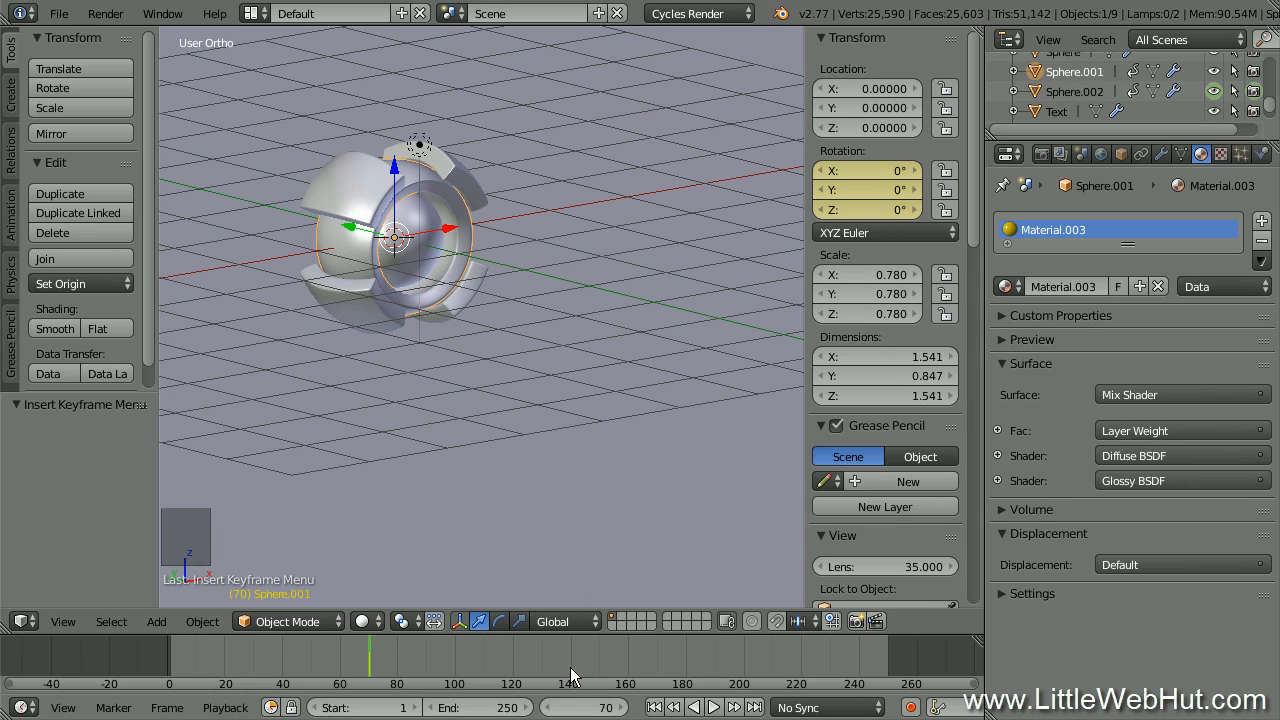
# At frame 140, set the Z rotation of Sphere.001 to 720°, insert rotation keyframes, and scrub through the spin
pyautogui.click(576, 708)
pyautogui.write('140')
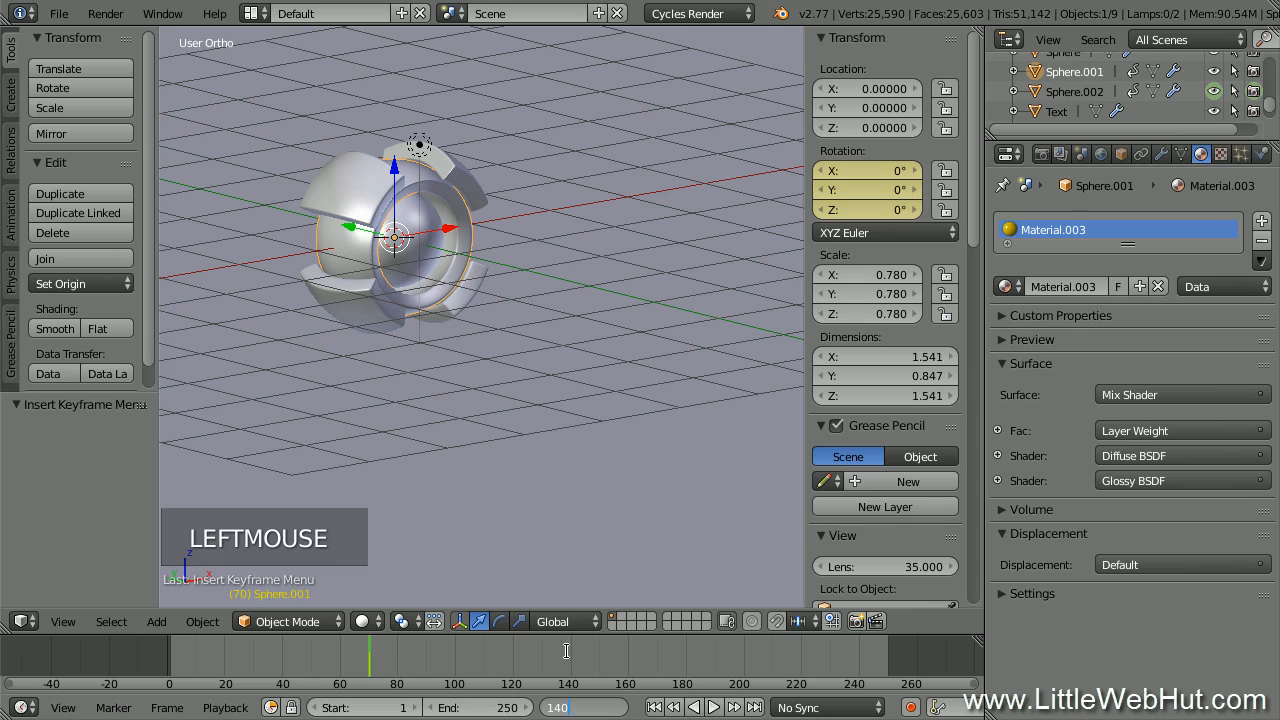
pyautogui.press('Return')
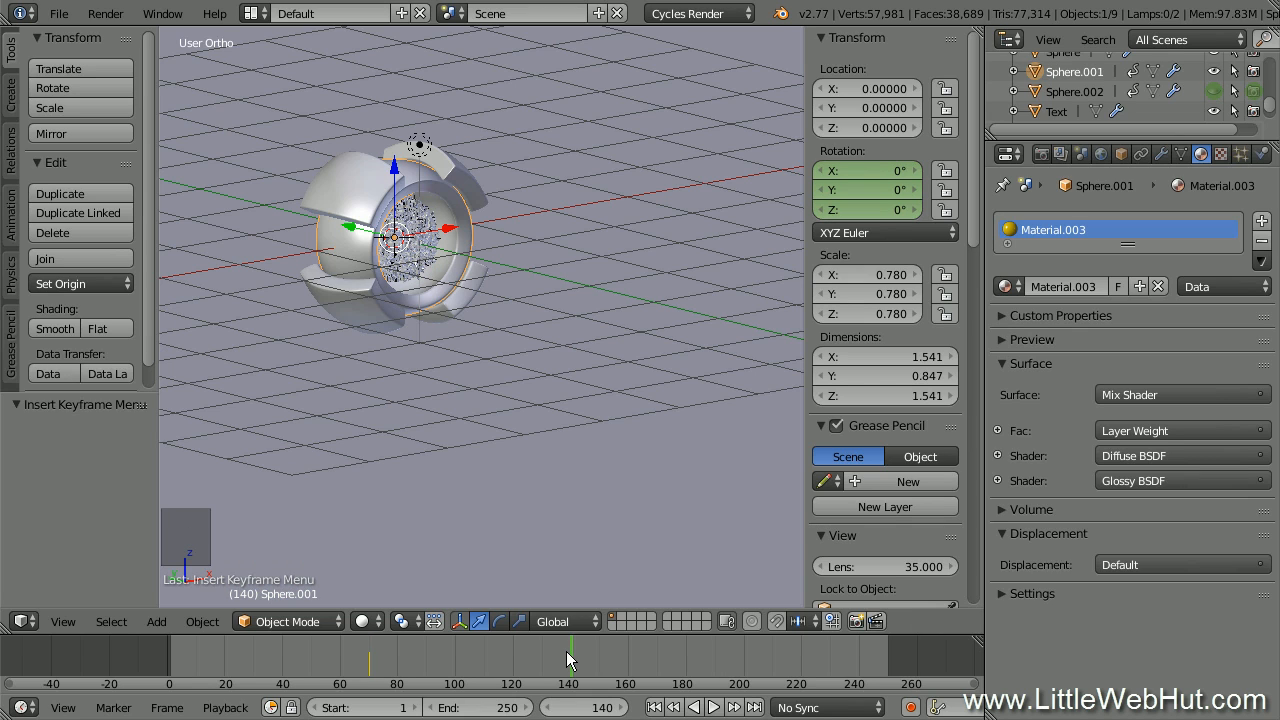
pyautogui.click(864, 209)
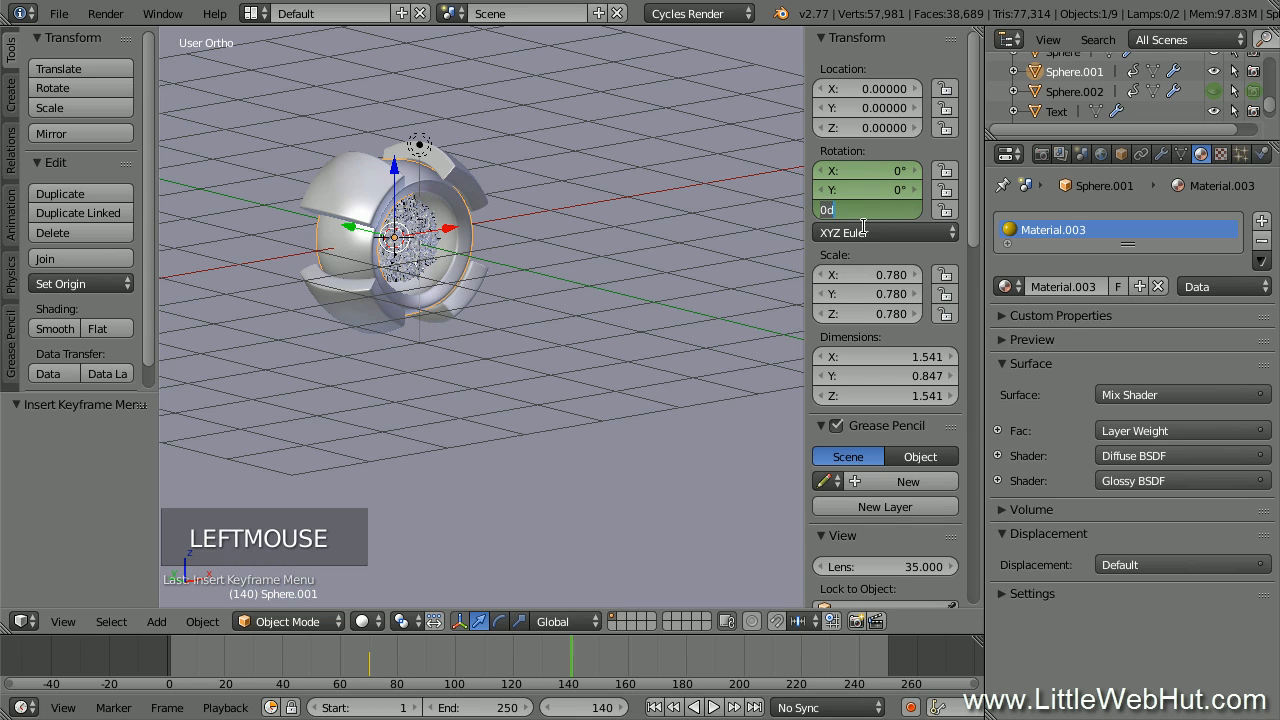
pyautogui.write('72')
pyautogui.press('Return')
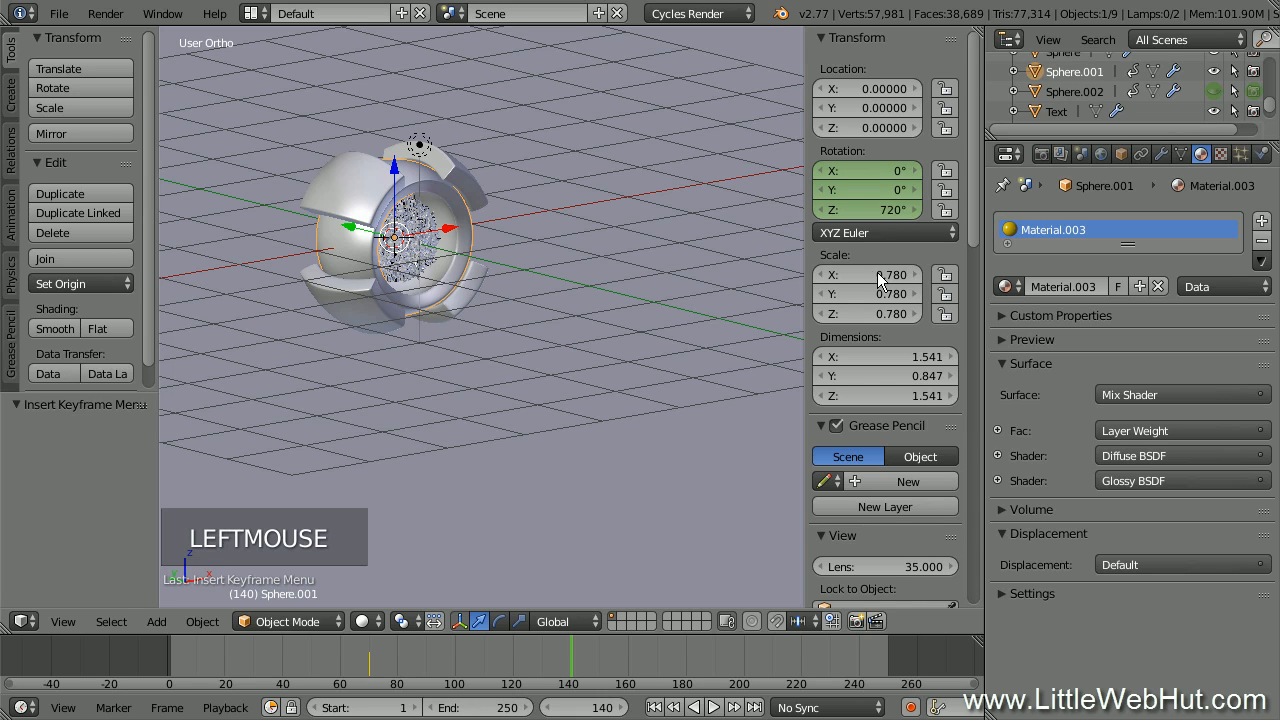
pyautogui.rightClick(873, 207)
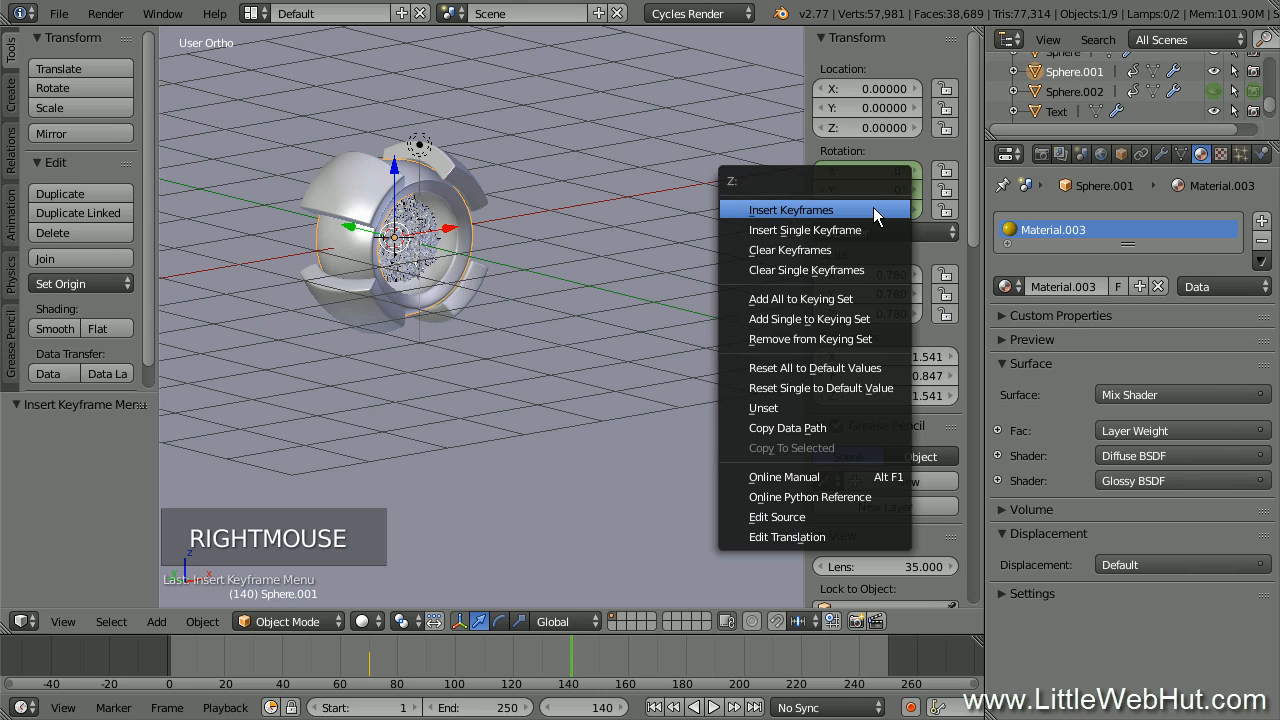
pyautogui.click(873, 209)
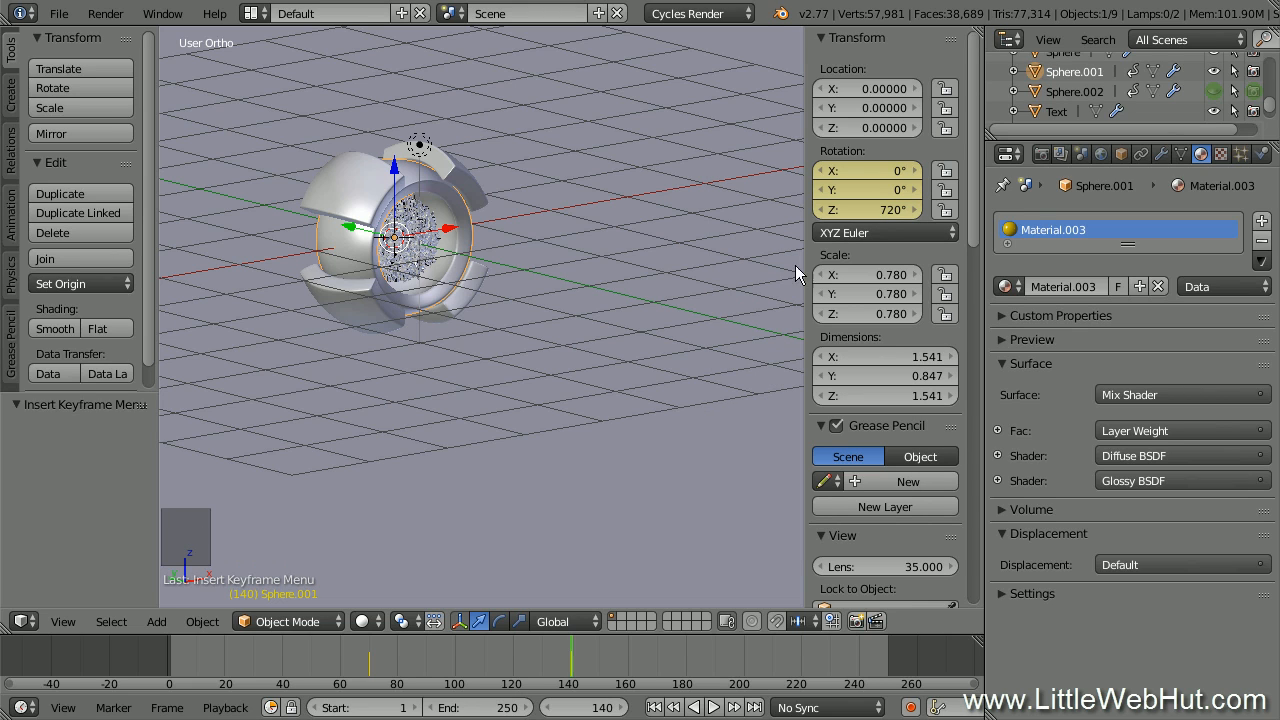
pyautogui.moveTo(360, 657); pyautogui.dragTo(575, 660)
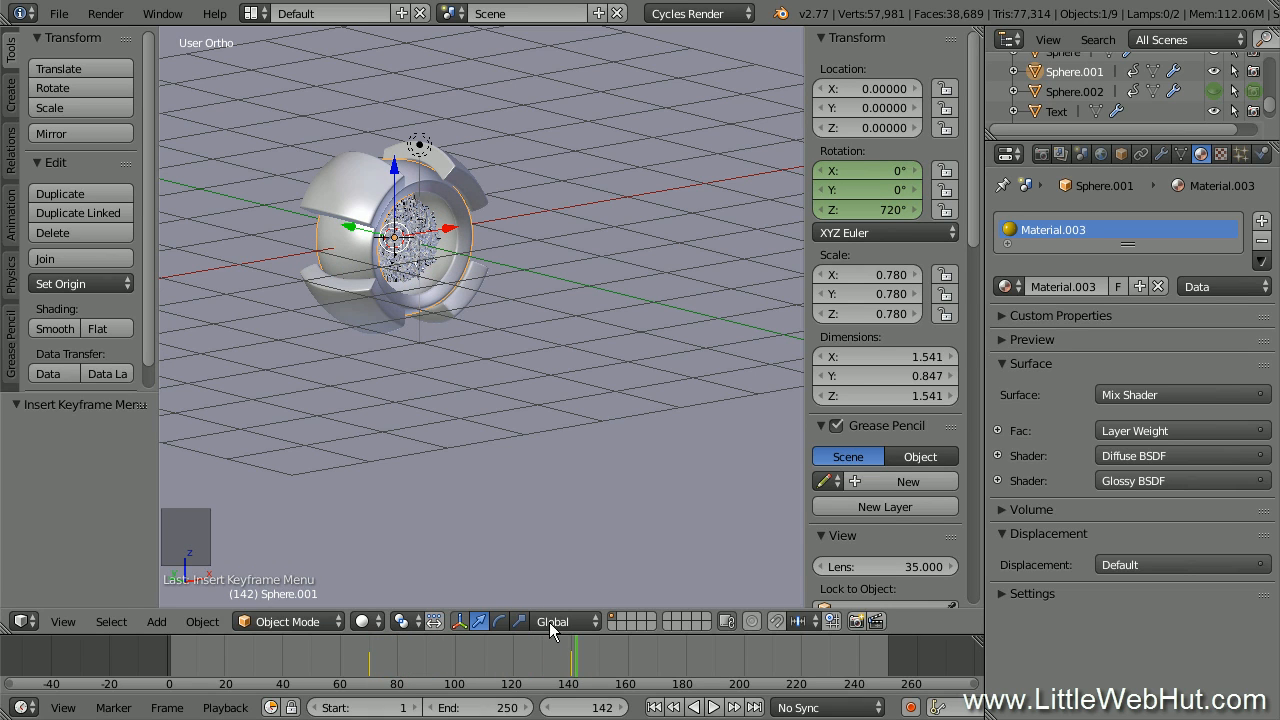
# Insert rotation keyframes for the machine's outer shell, Sphere, at frame 70
pyautogui.rightClick(356, 195)
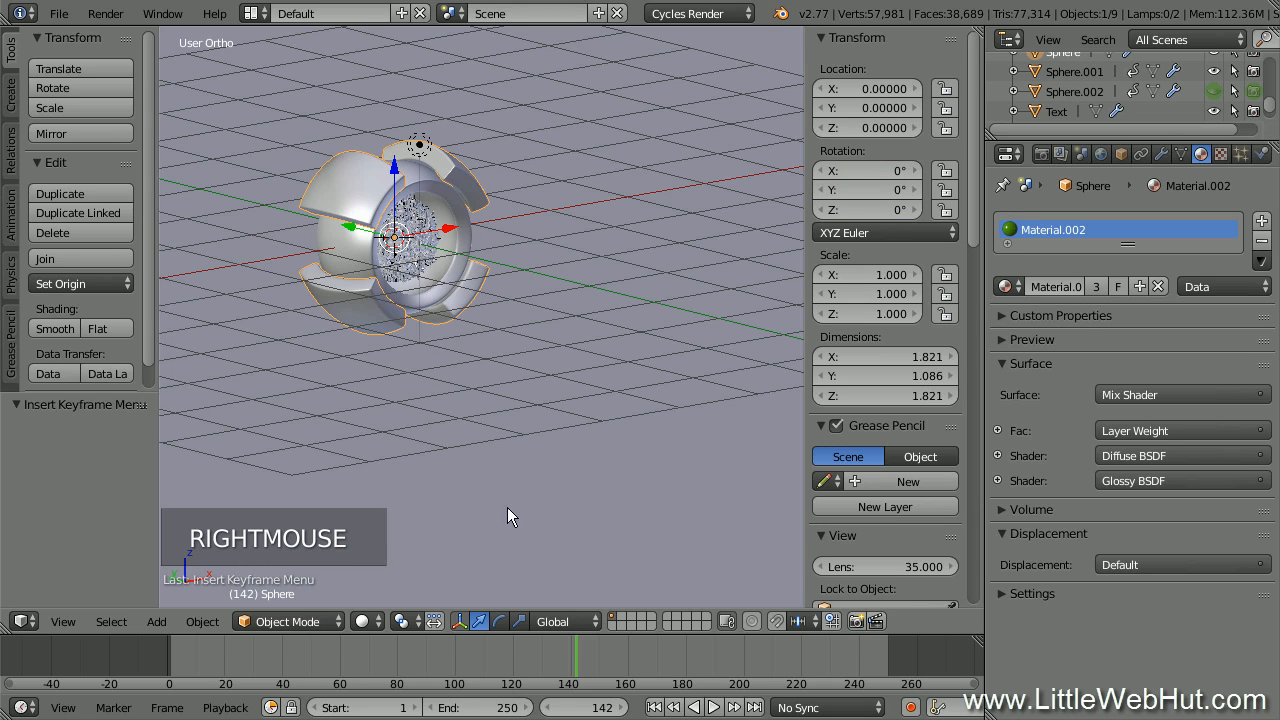
pyautogui.click(594, 707)
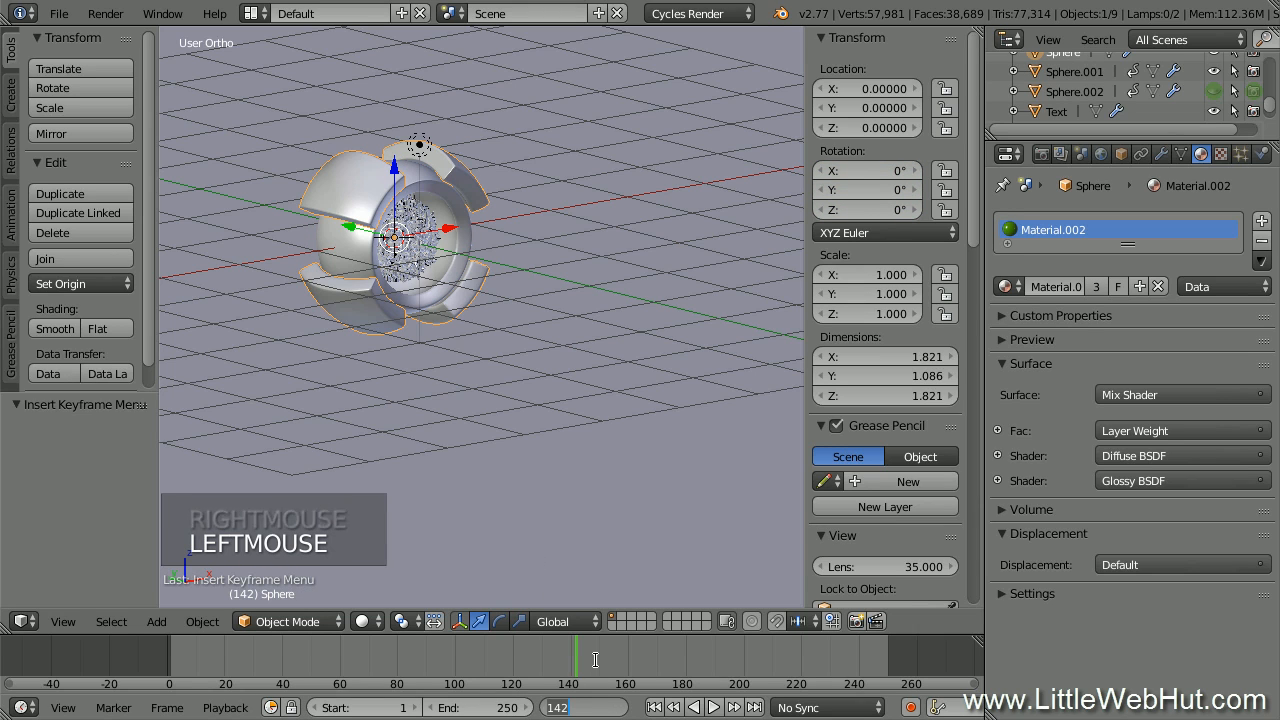
pyautogui.write('70')
pyautogui.press('Return')
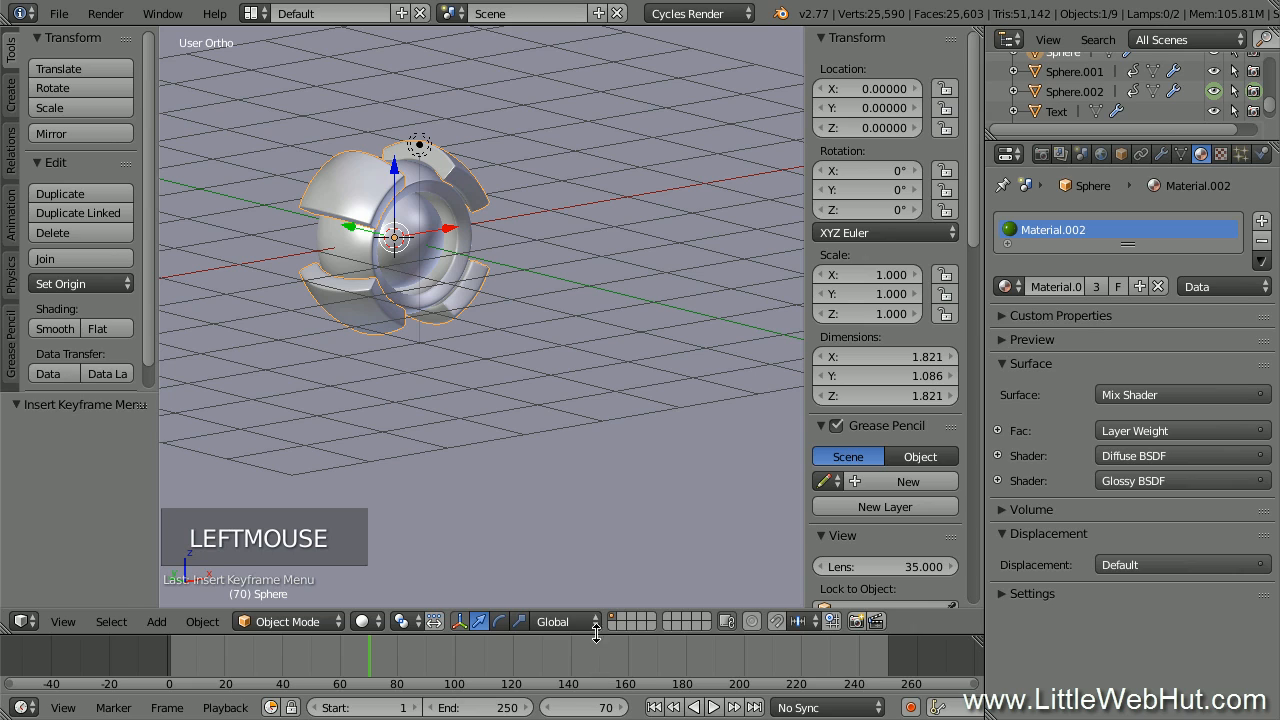
pyautogui.rightClick(872, 190)
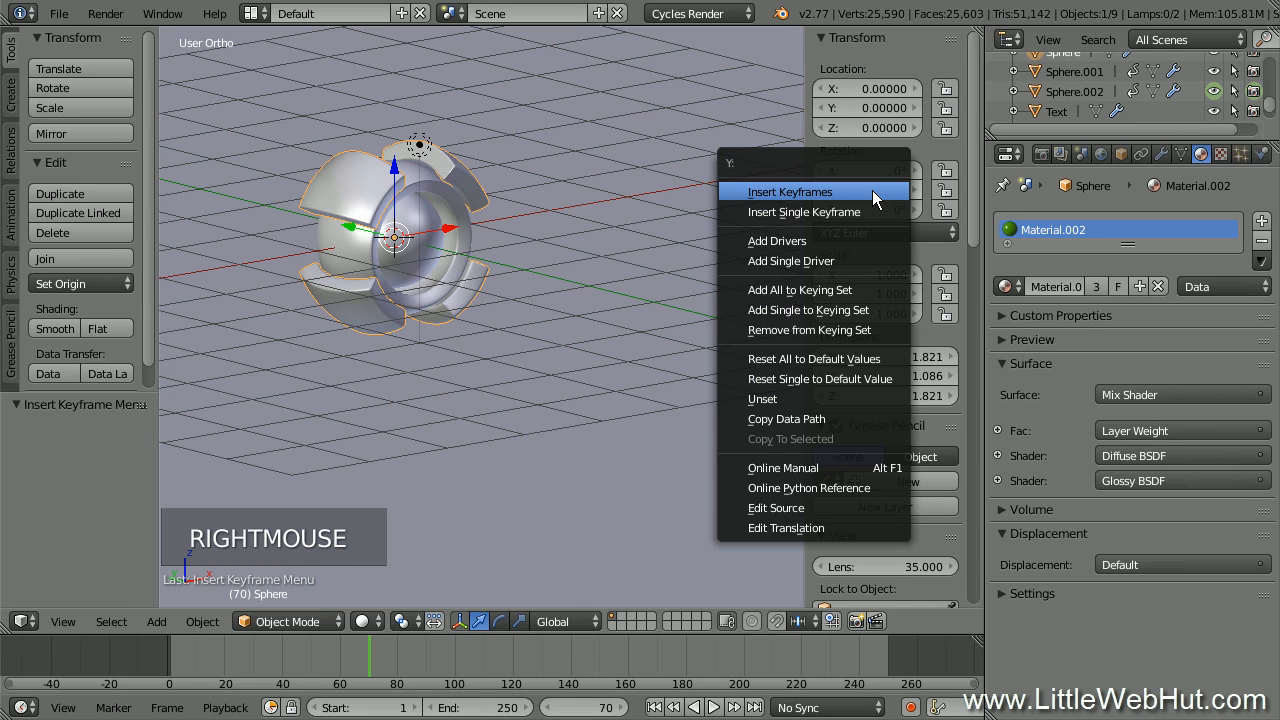
pyautogui.click(872, 191)
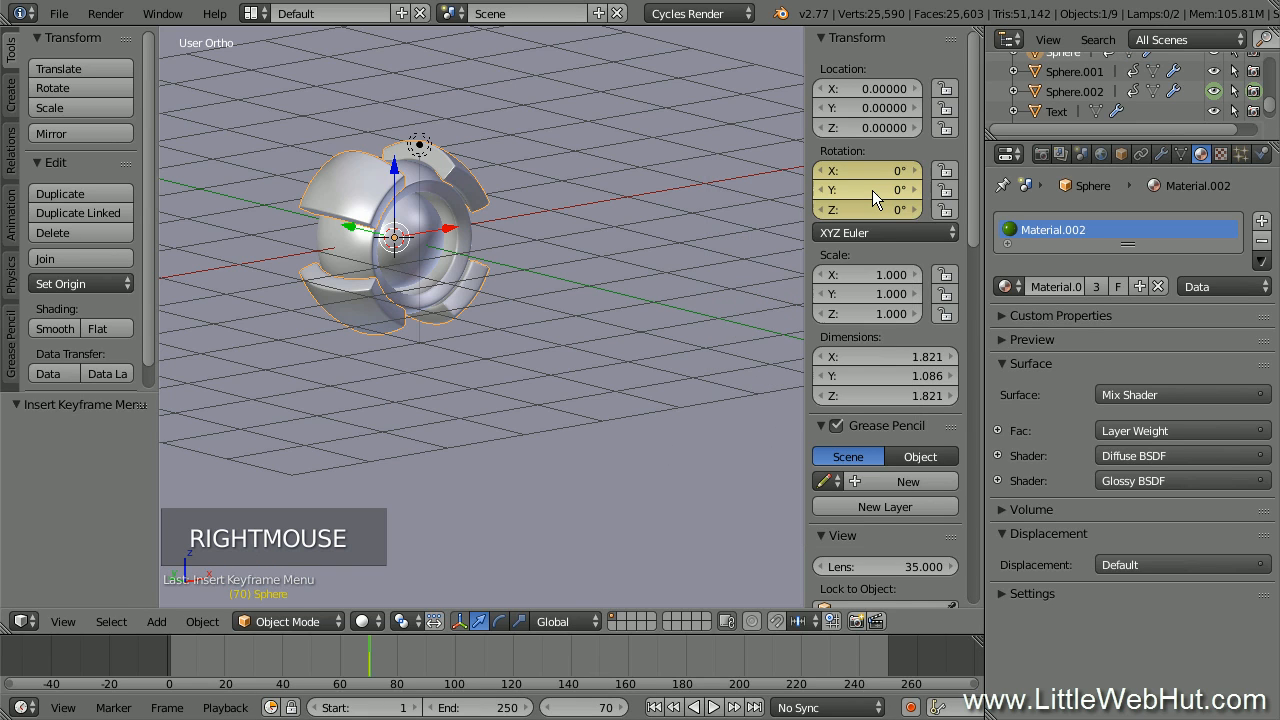
# At frame 140, set the X rotation of the machine's outer shell, Sphere, to -720°
pyautogui.click(600, 706)
pyautogui.write('140')
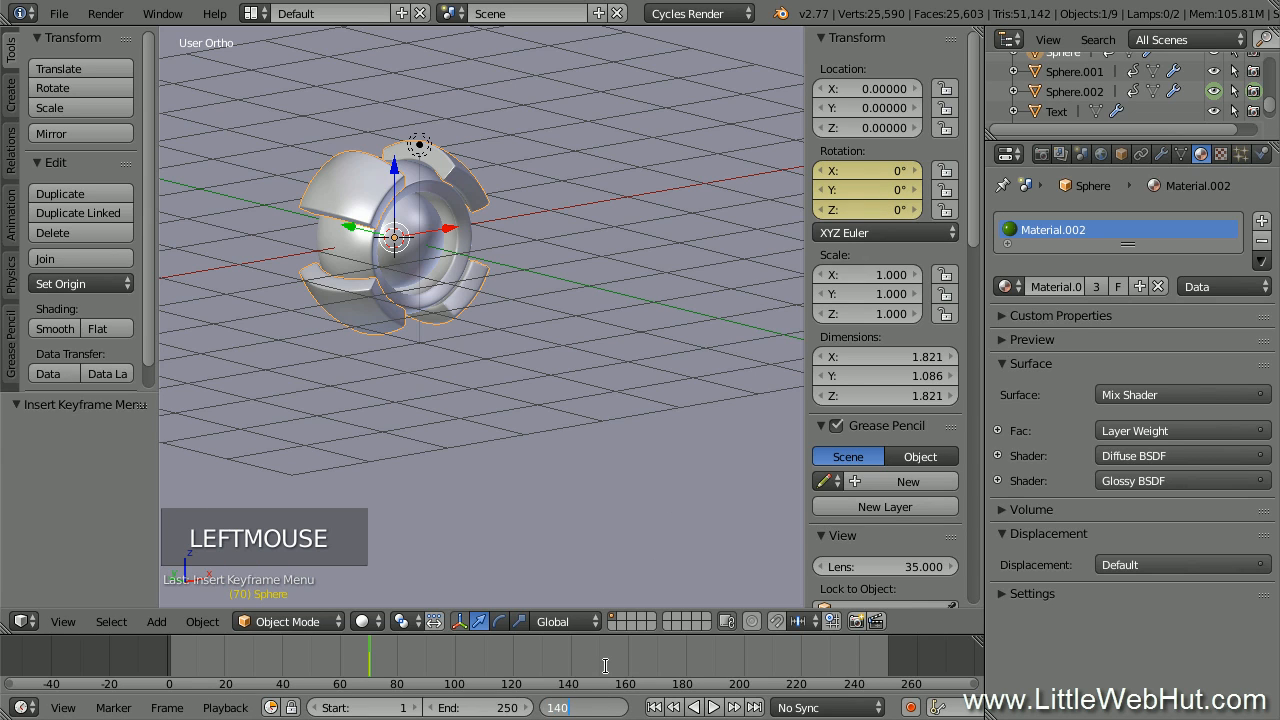
pyautogui.press('Return')
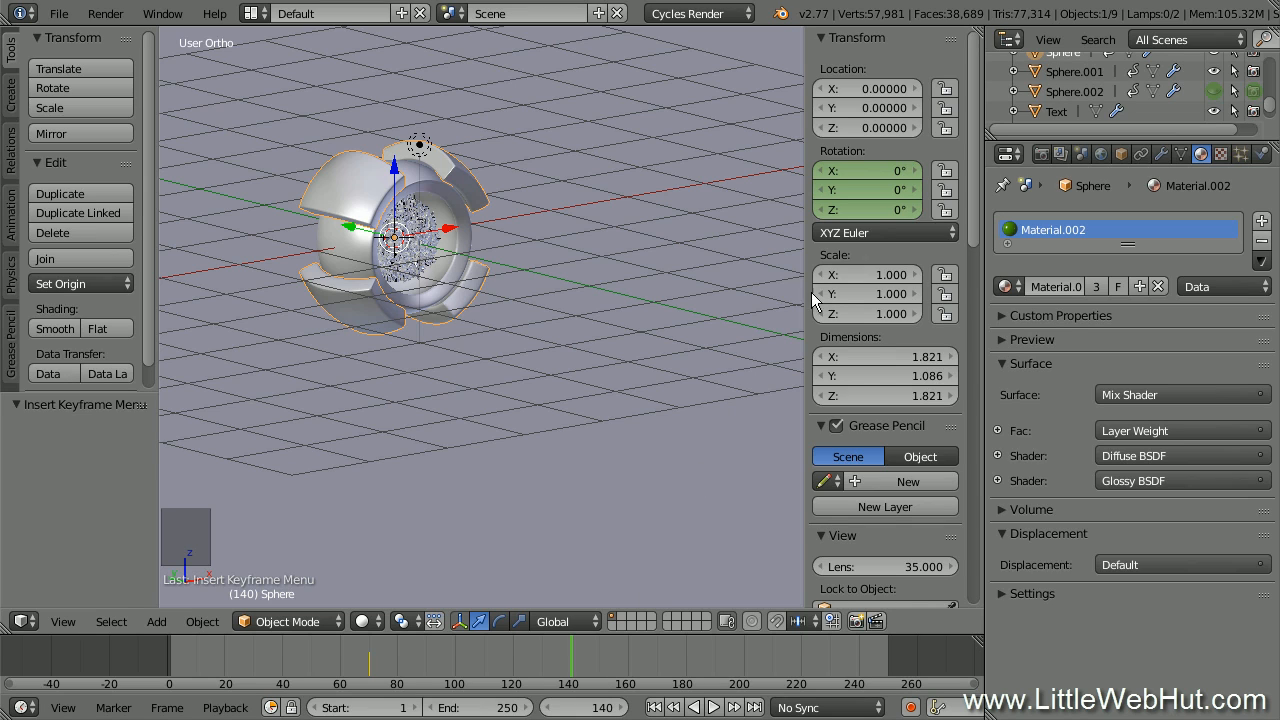
pyautogui.click(871, 174)
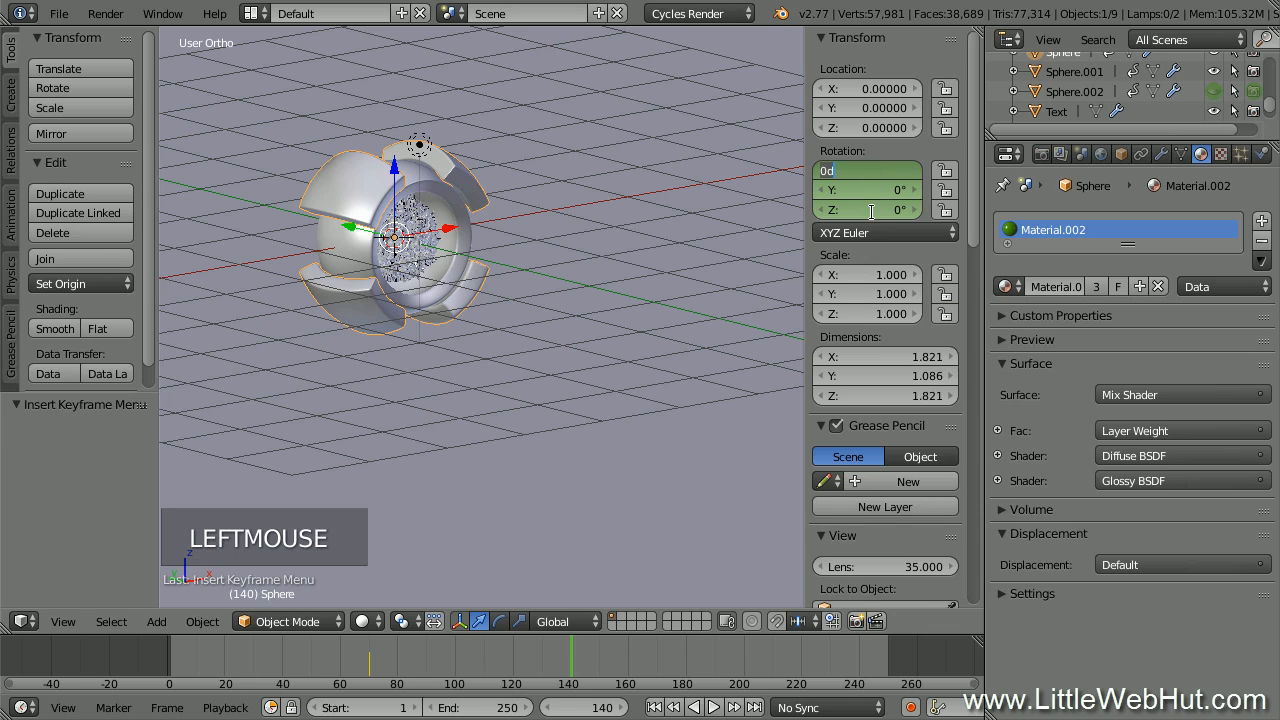
pyautogui.press('BackSpace')
pyautogui.write('-720')
pyautogui.press('Return')
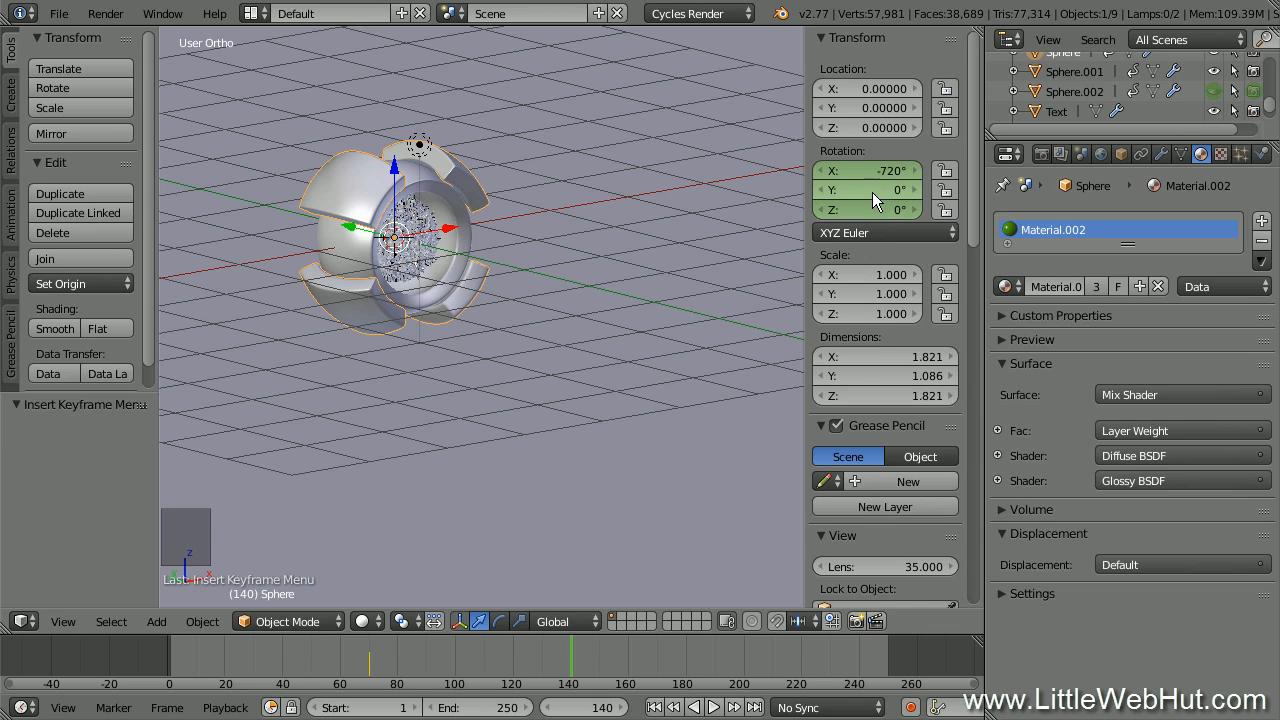
# Set the outer shell's Y rotation to 360°, insert rotation keyframes, and scrub through the spin from frame 70
pyautogui.click(872, 192)
pyautogui.write('36')
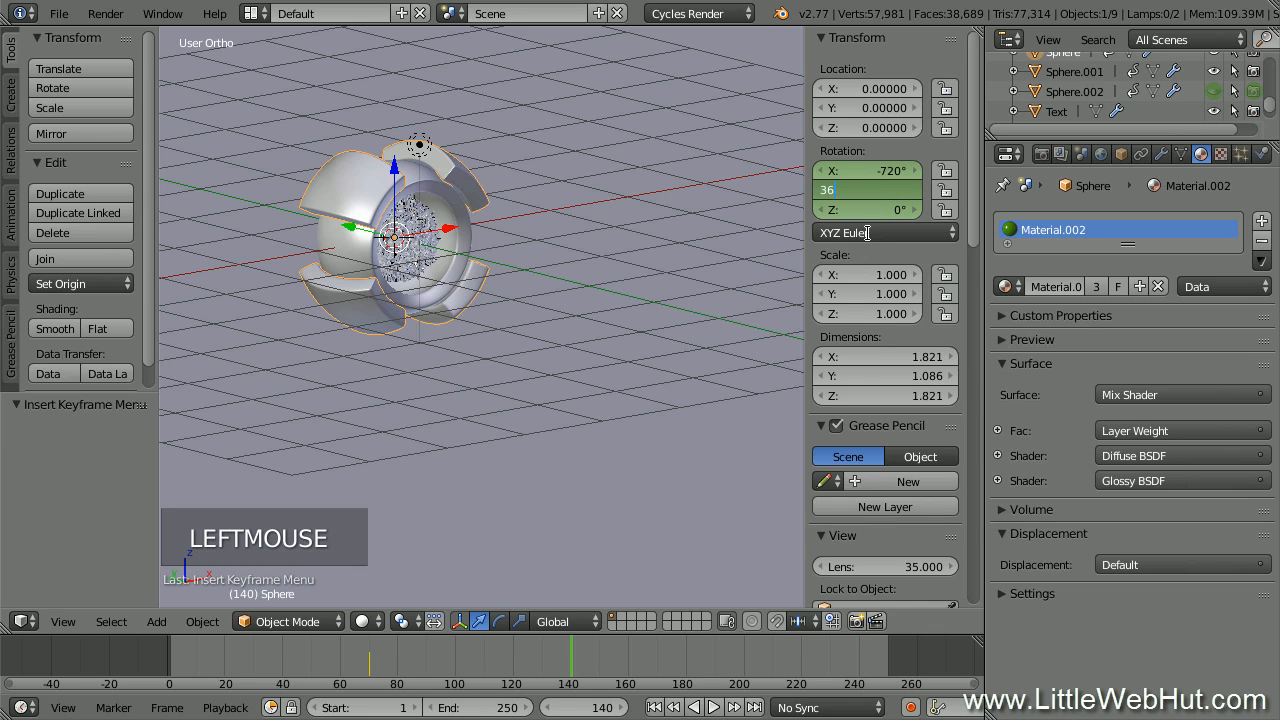
pyautogui.press('Return')
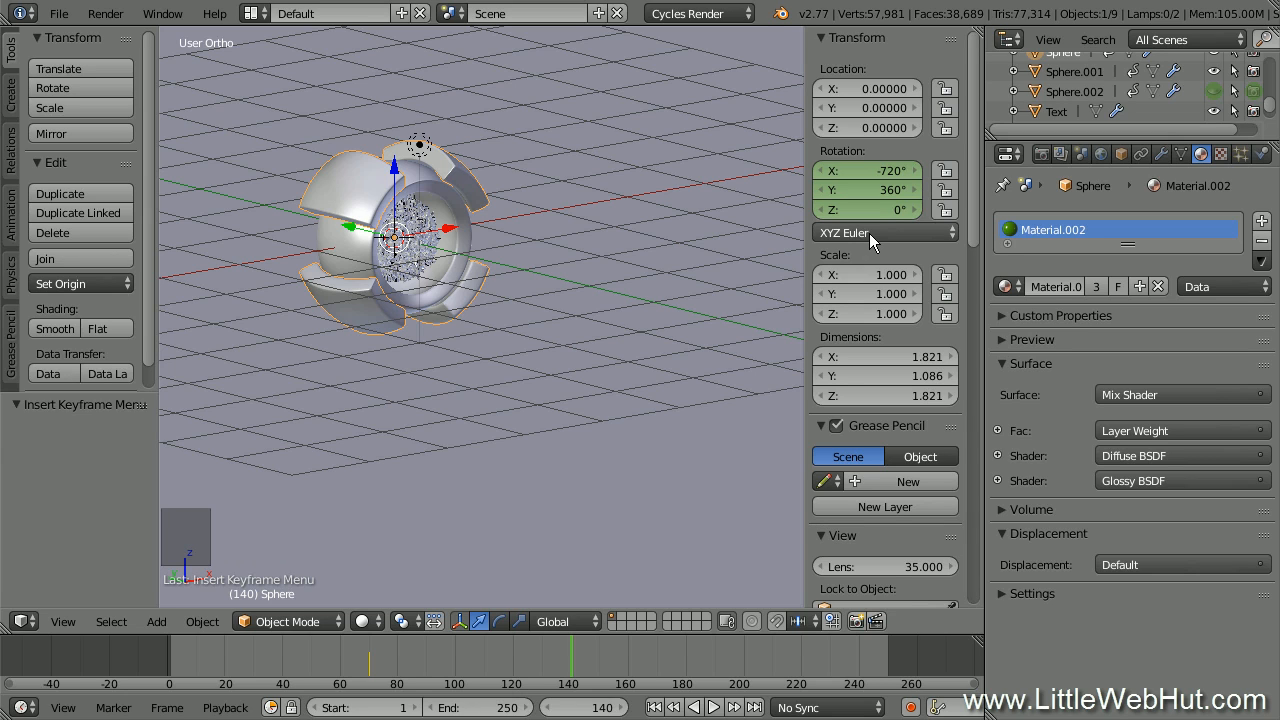
pyautogui.rightClick(872, 199)
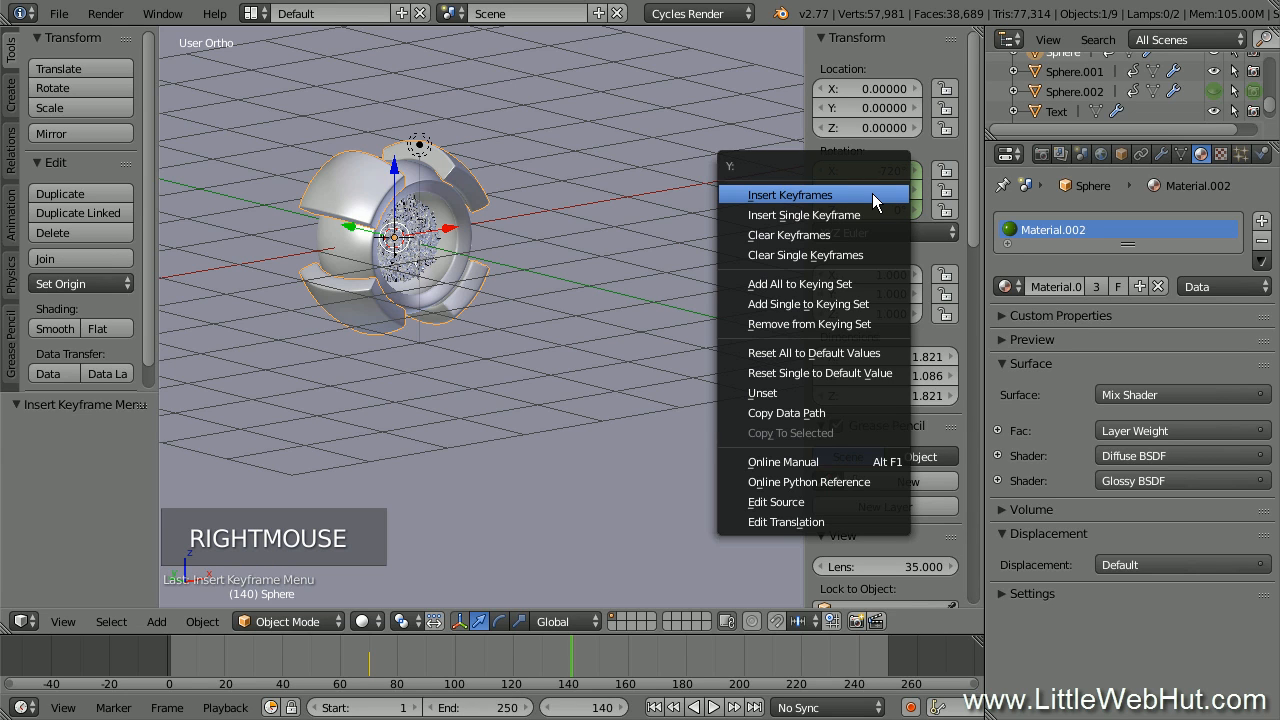
pyautogui.click(872, 196)
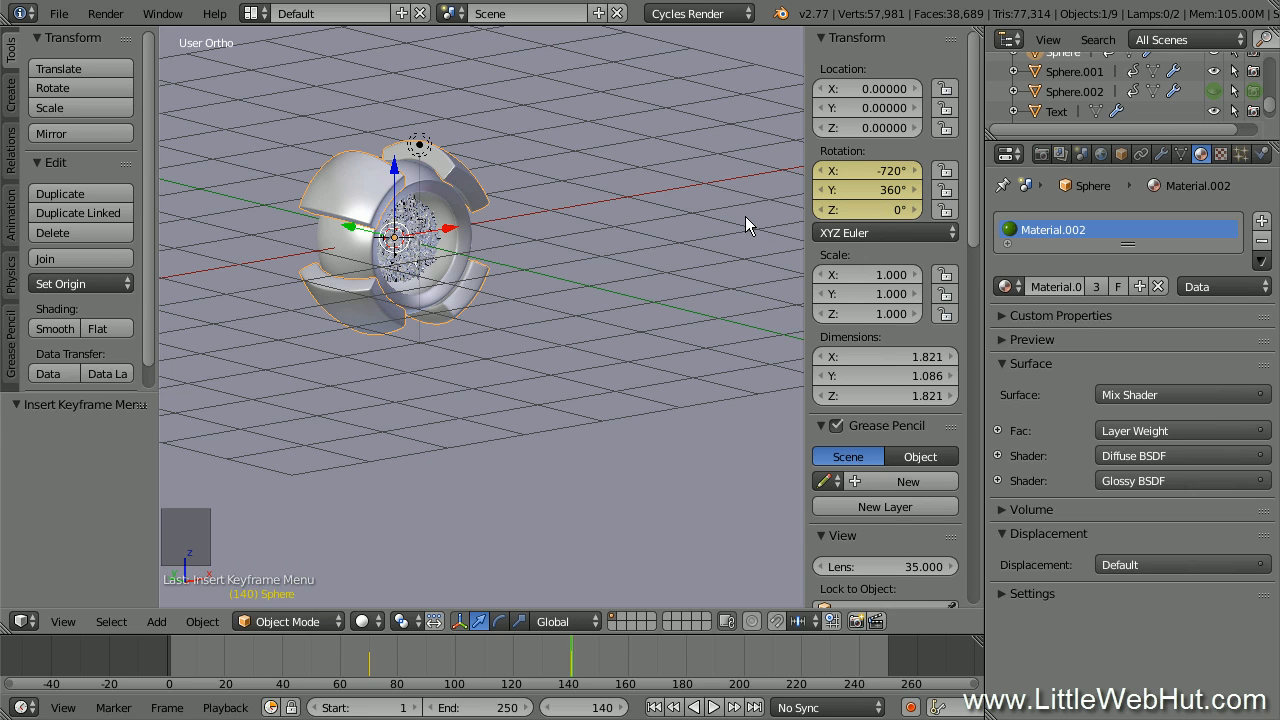
pyautogui.press('n')
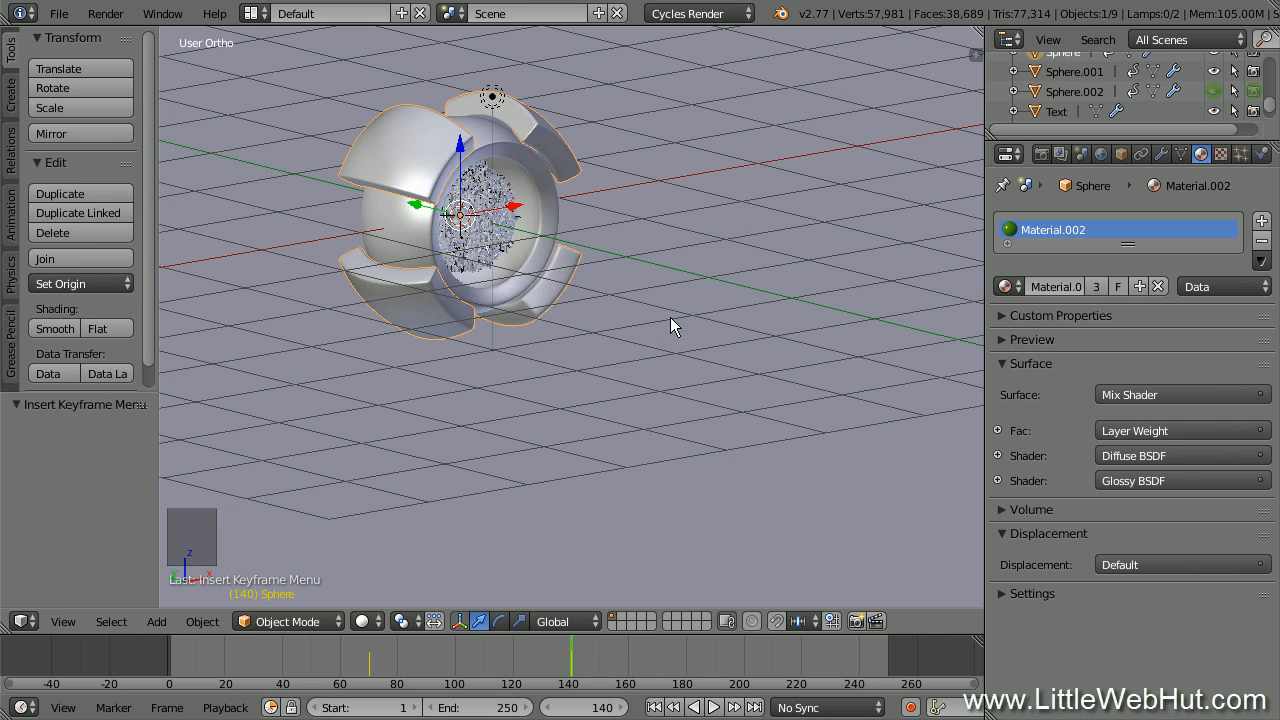
pyautogui.moveTo(369, 672); pyautogui.dragTo(574, 656)
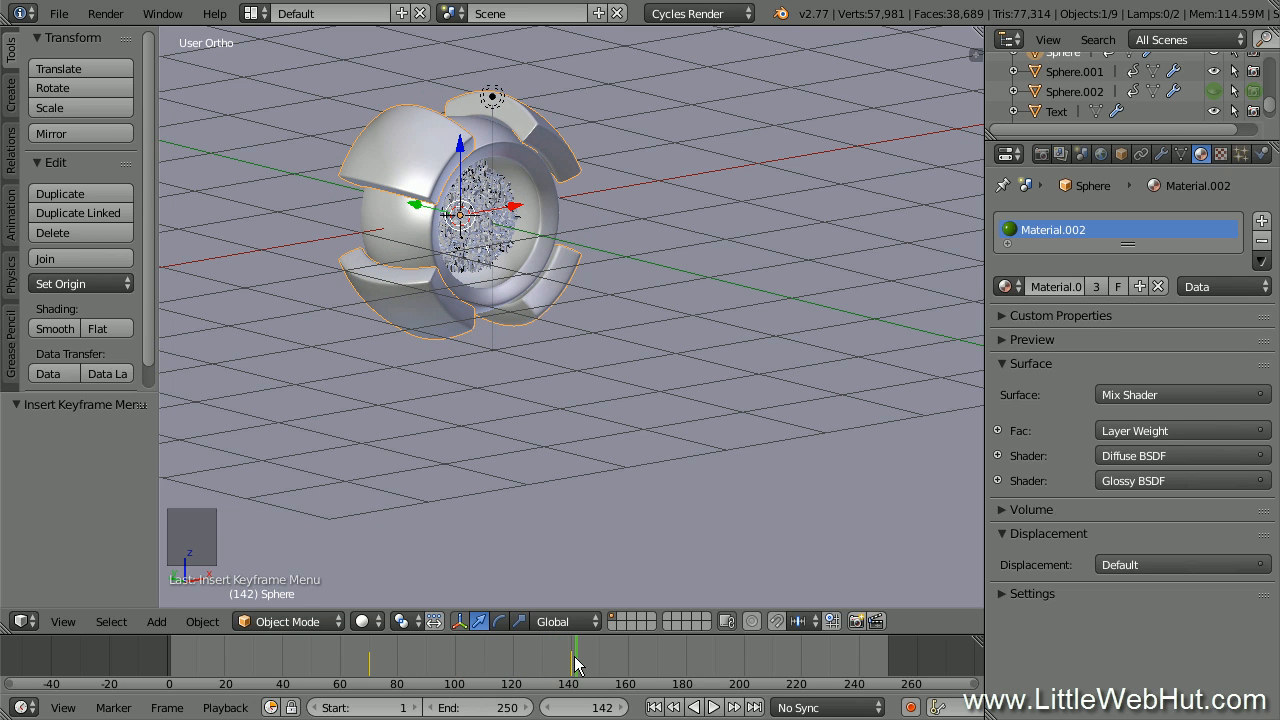
# Insert a location keyframe for the Text object at frame 260
pyautogui.click(600, 707)
pyautogui.write('260')
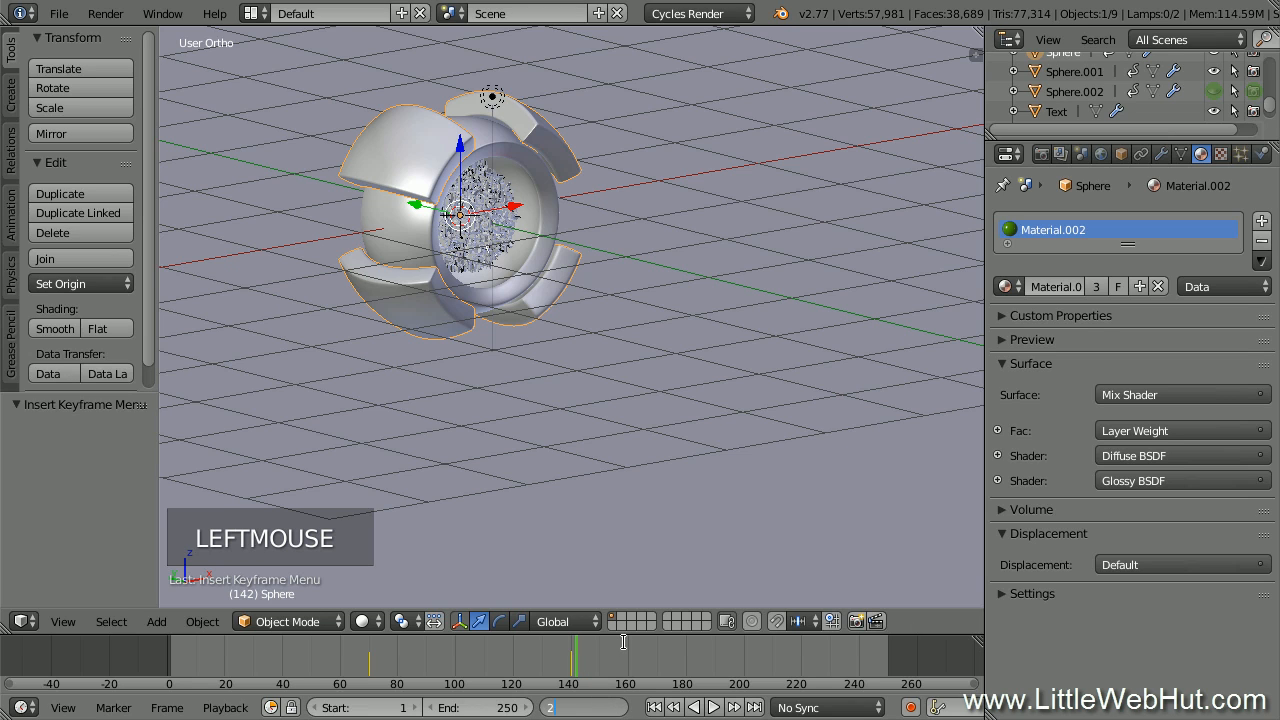
pyautogui.press('Return')
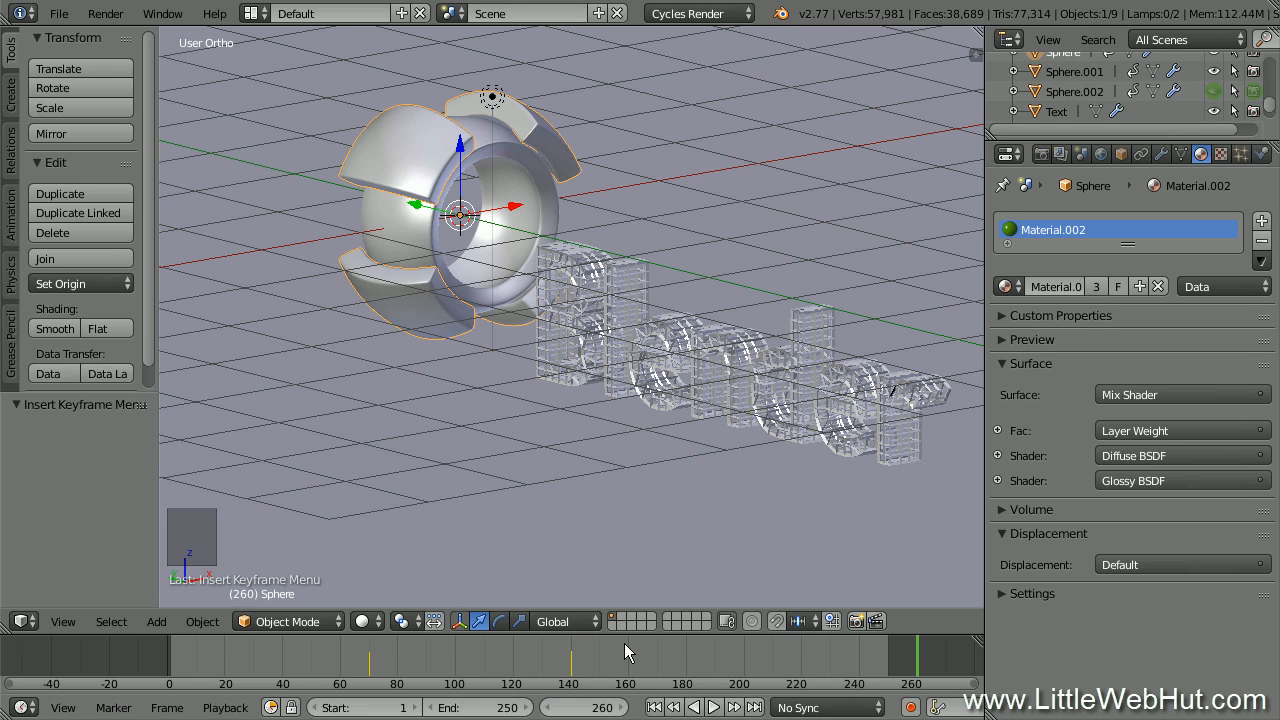
pyautogui.moveTo(740, 643); pyautogui.dragTo(624, 651, button='middle')
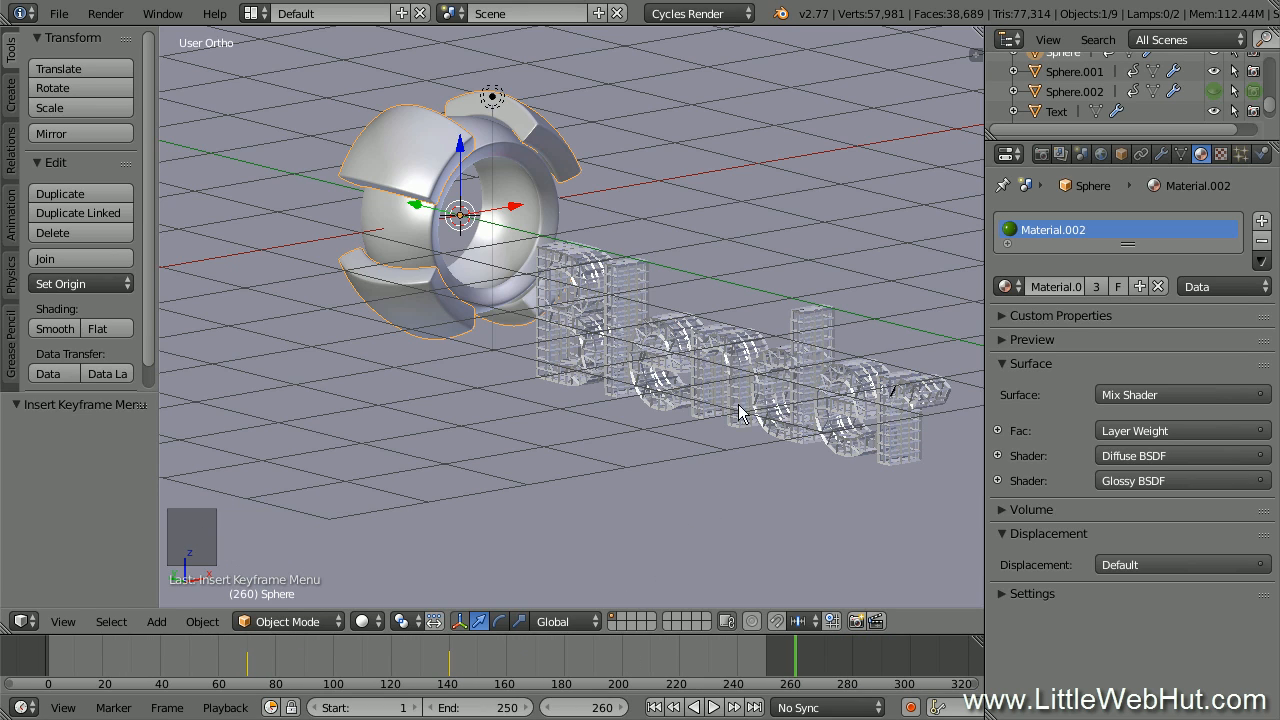
pyautogui.rightClick(745, 363)
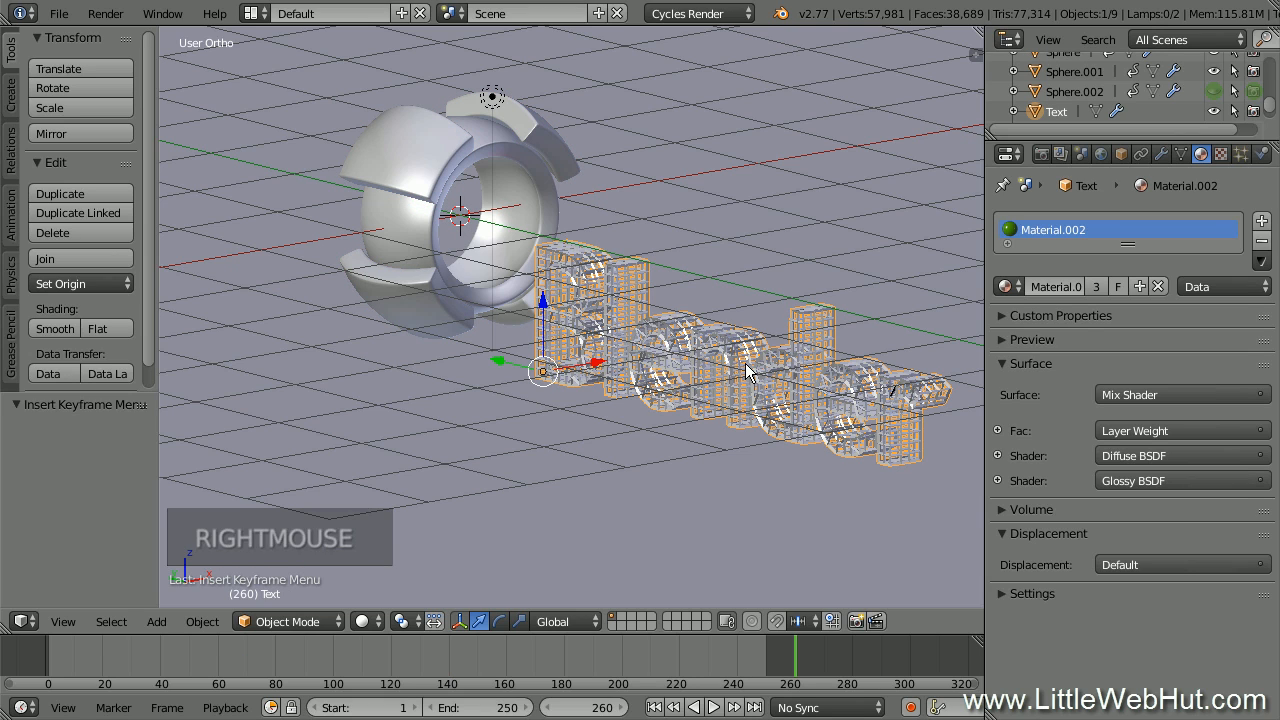
pyautogui.press('i')
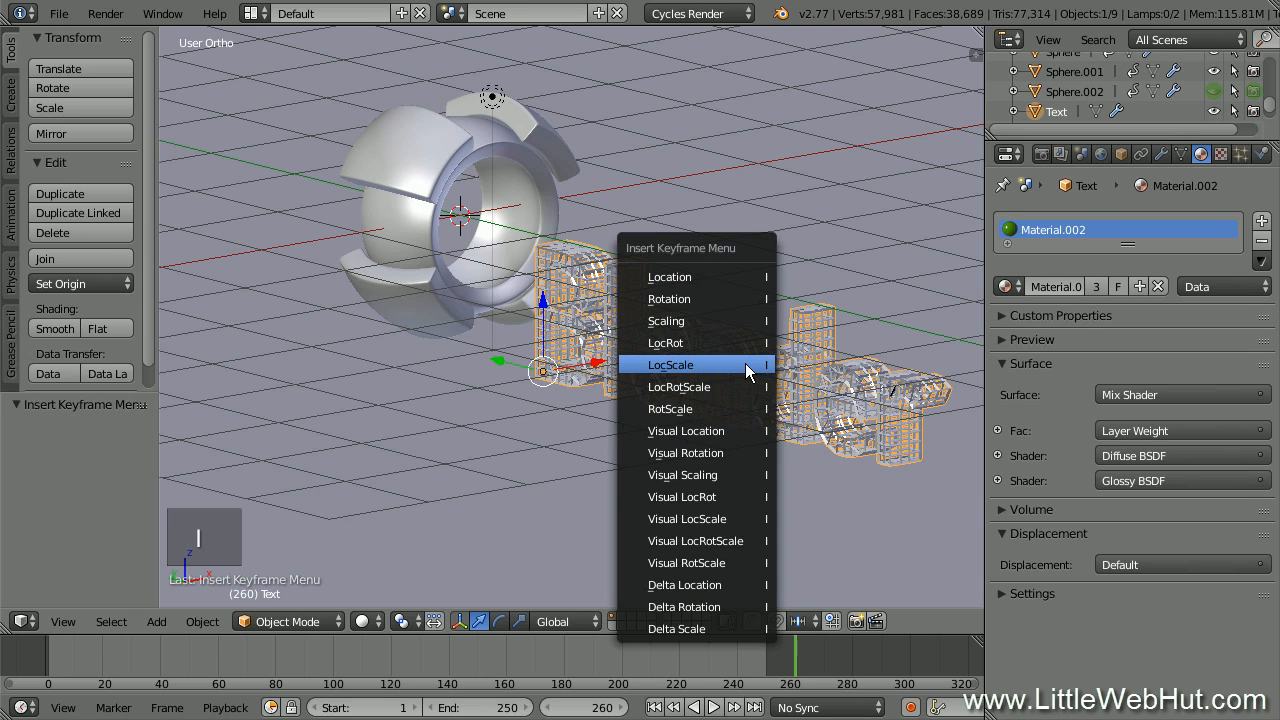
pyautogui.click(735, 278)
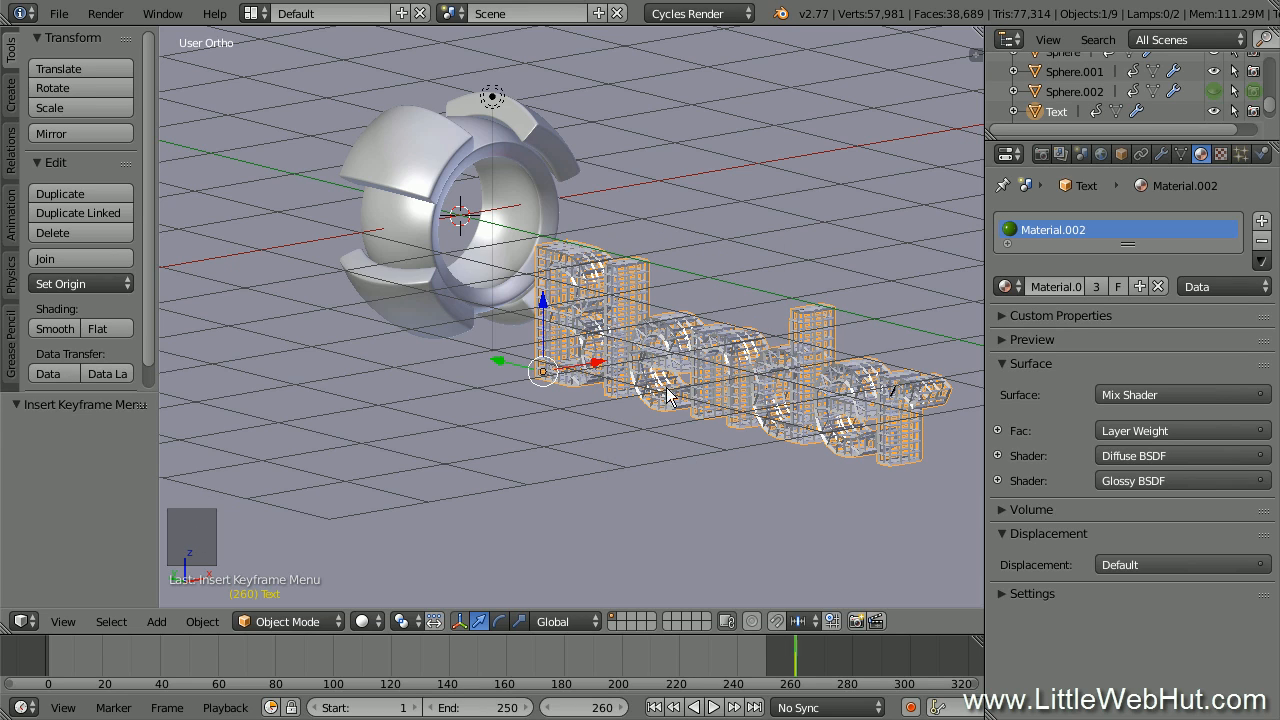
# At frame 300, move the Text object -6 units along the global Y axis
pyautogui.click(595, 706)
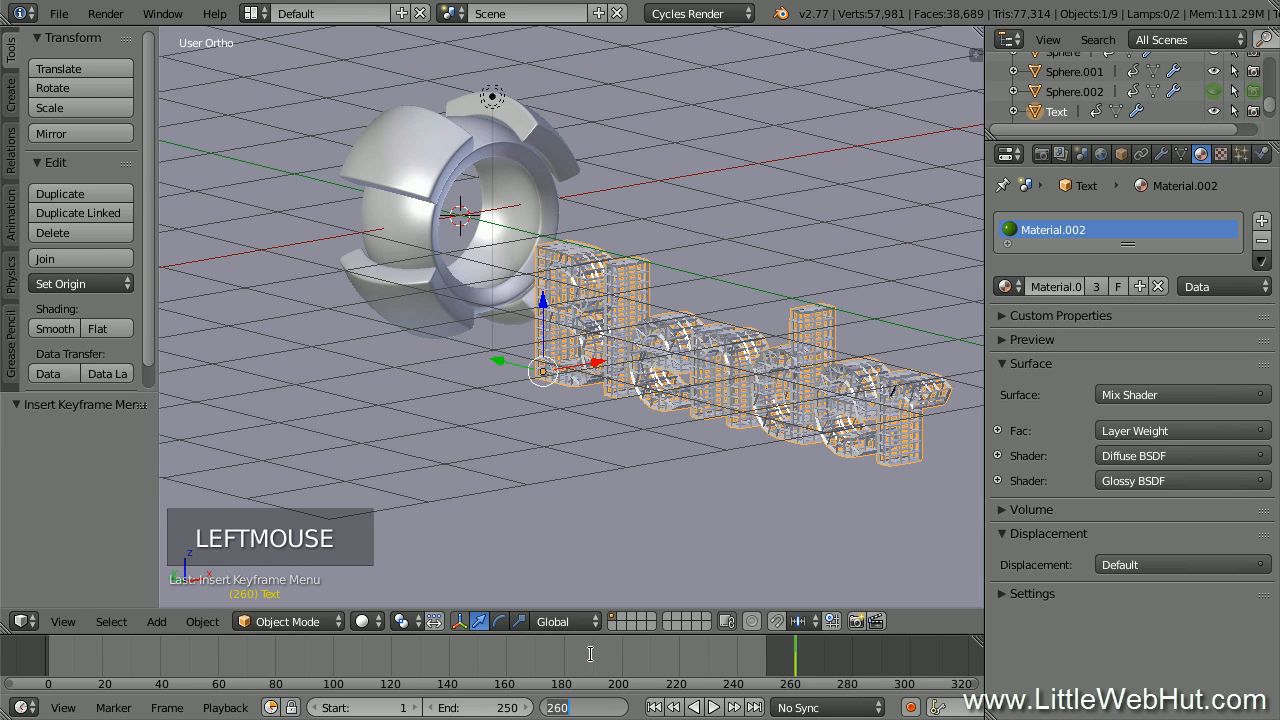
pyautogui.write('300')
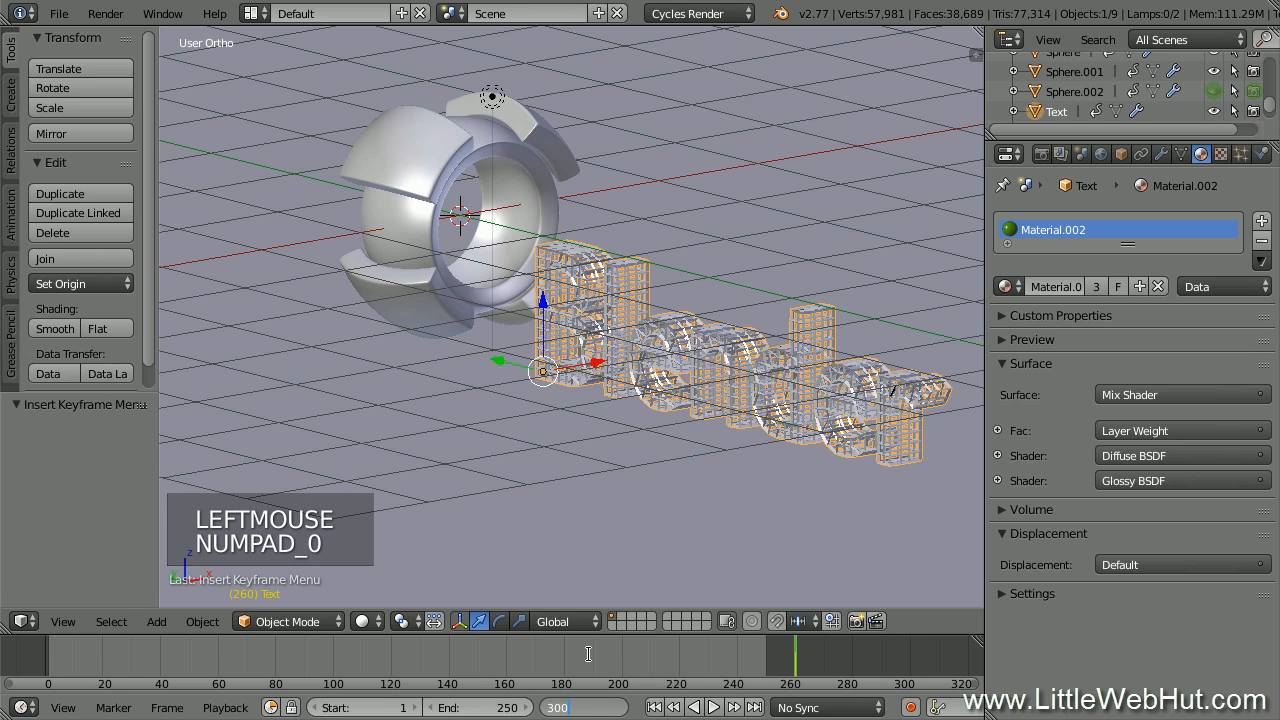
pyautogui.press('Return')
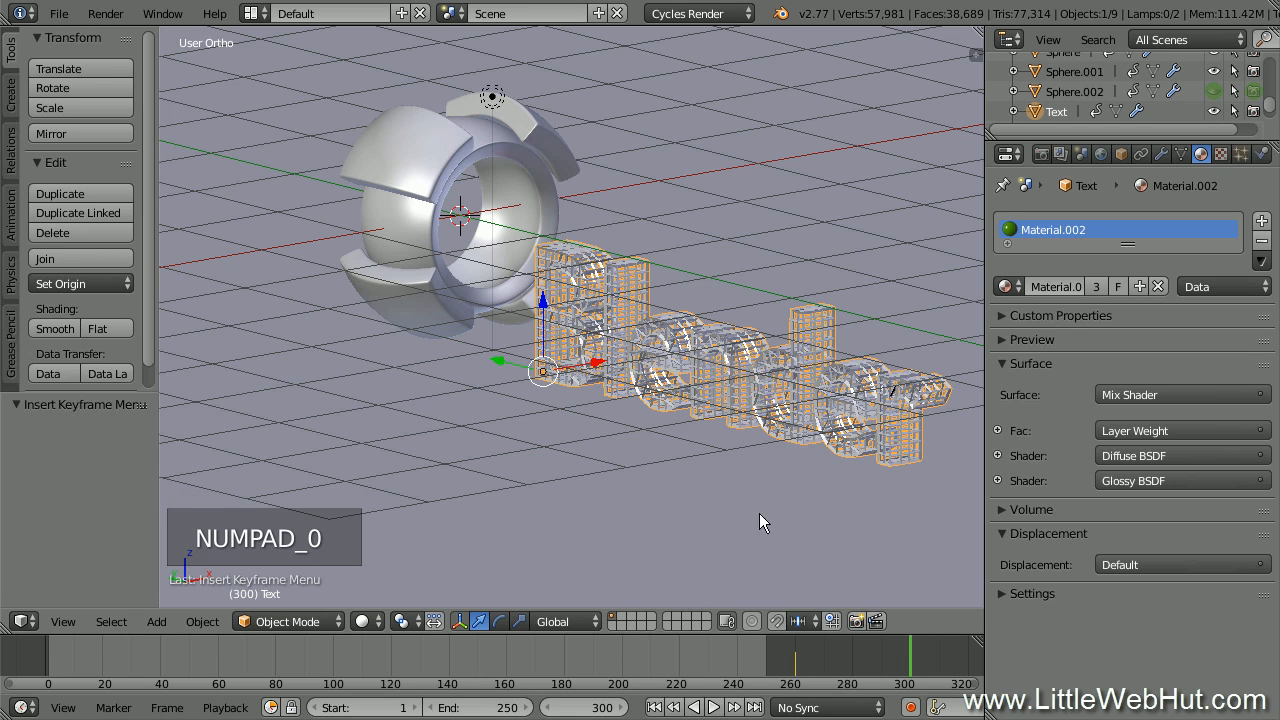
pyautogui.keyDown('shift'); pyautogui.moveTo(759, 513); pyautogui.dragTo(590, 476, button='middle'); pyautogui.keyUp('shift')
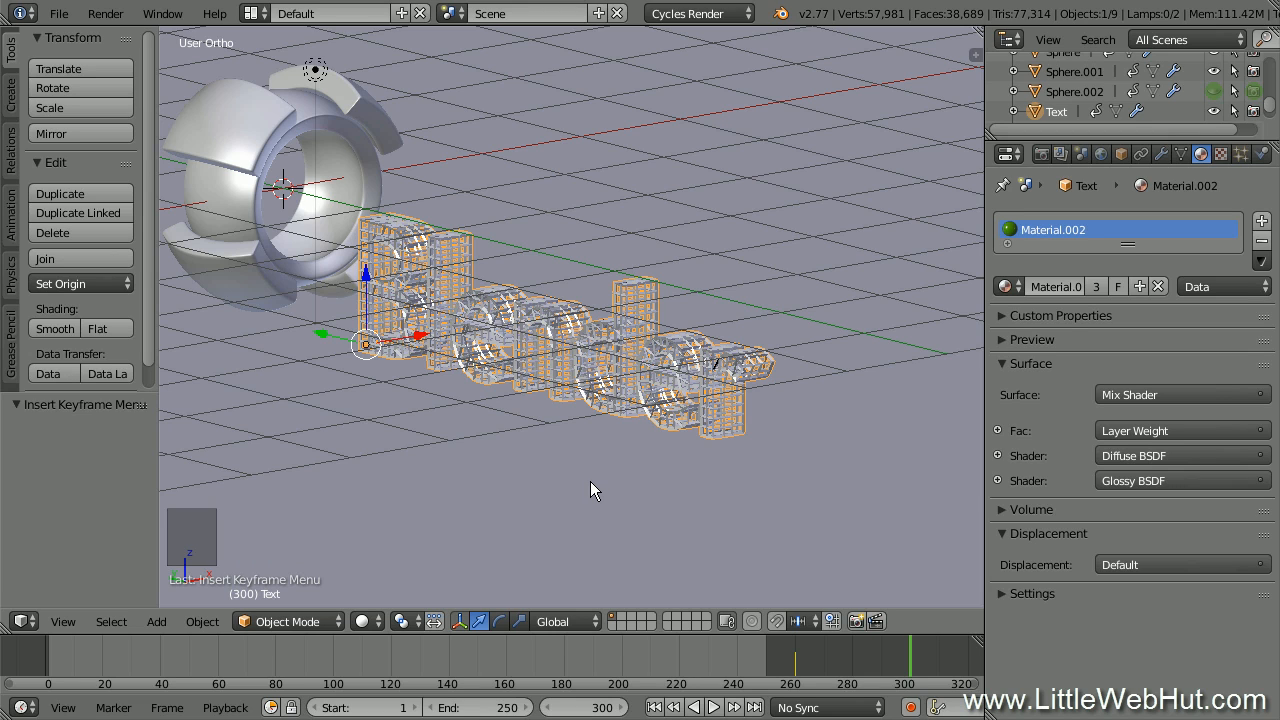
pyautogui.press('g')
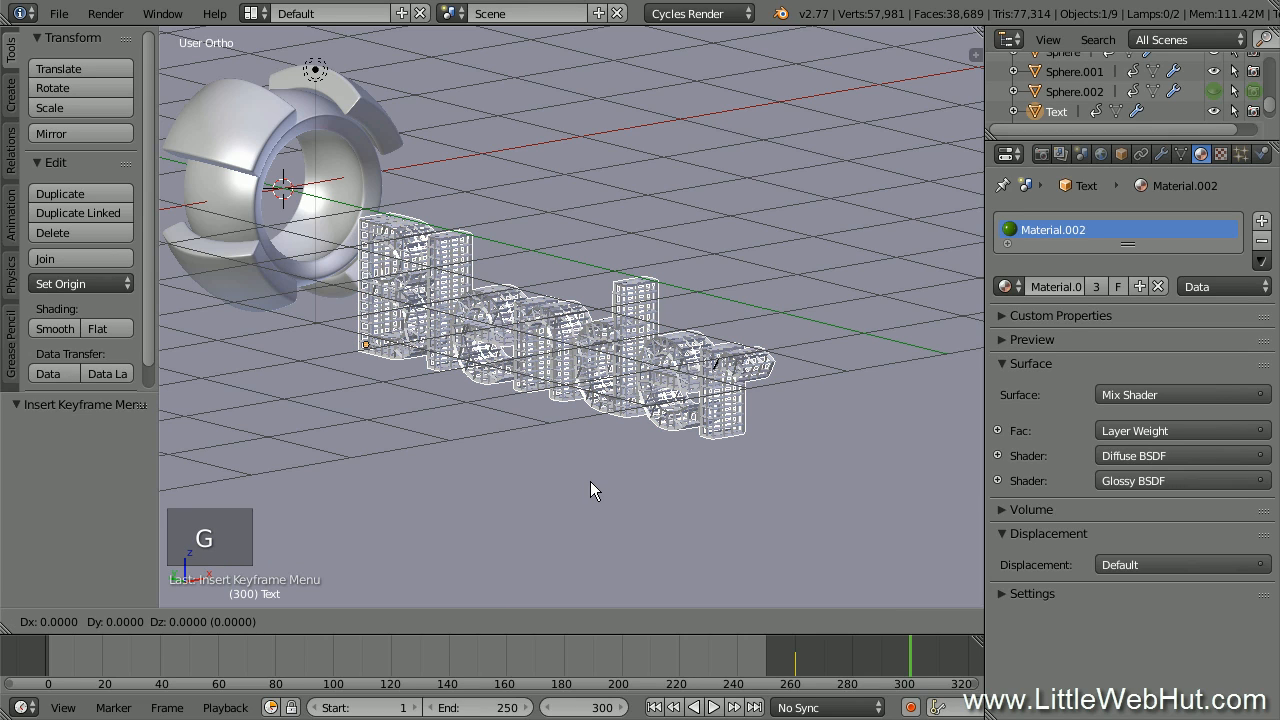
pyautogui.press('y')
pyautogui.press('-')
pyautogui.press('6')
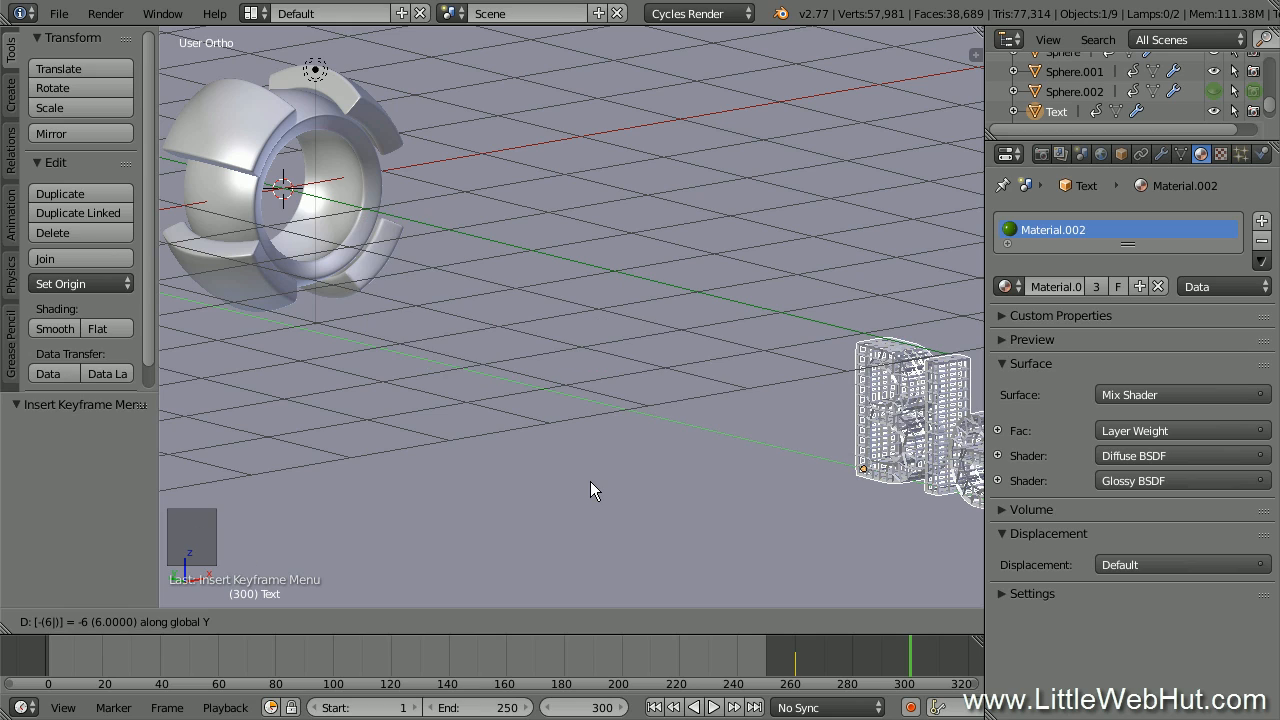
pyautogui.press('Return')
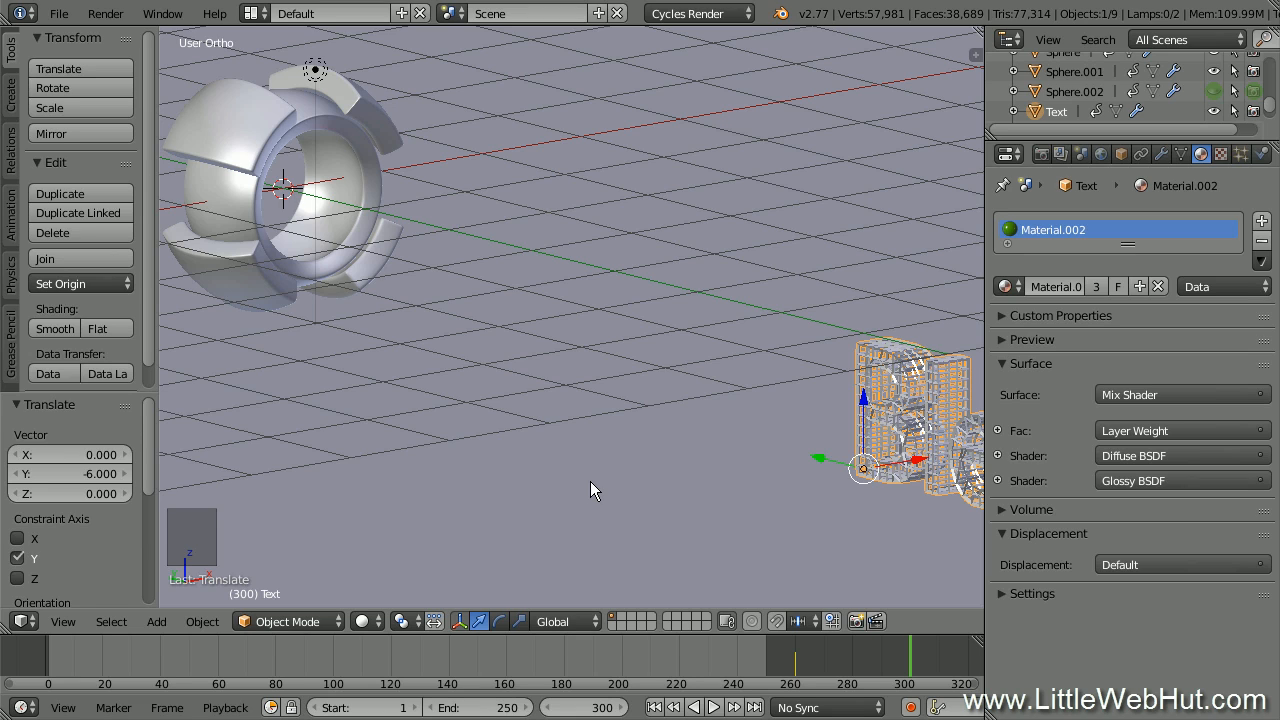
# Insert a location keyframe for the moved Text object and scrub the whole animation through to frame 302
pyautogui.press('i')
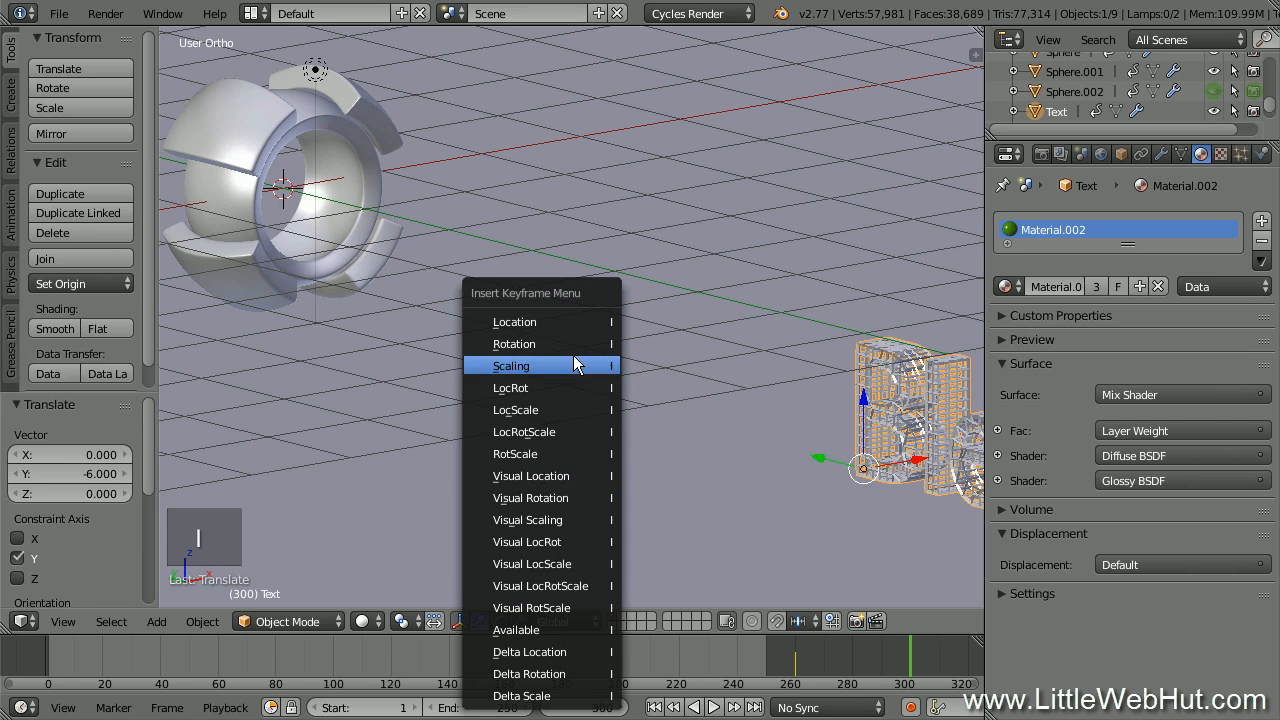
pyautogui.click(573, 324)
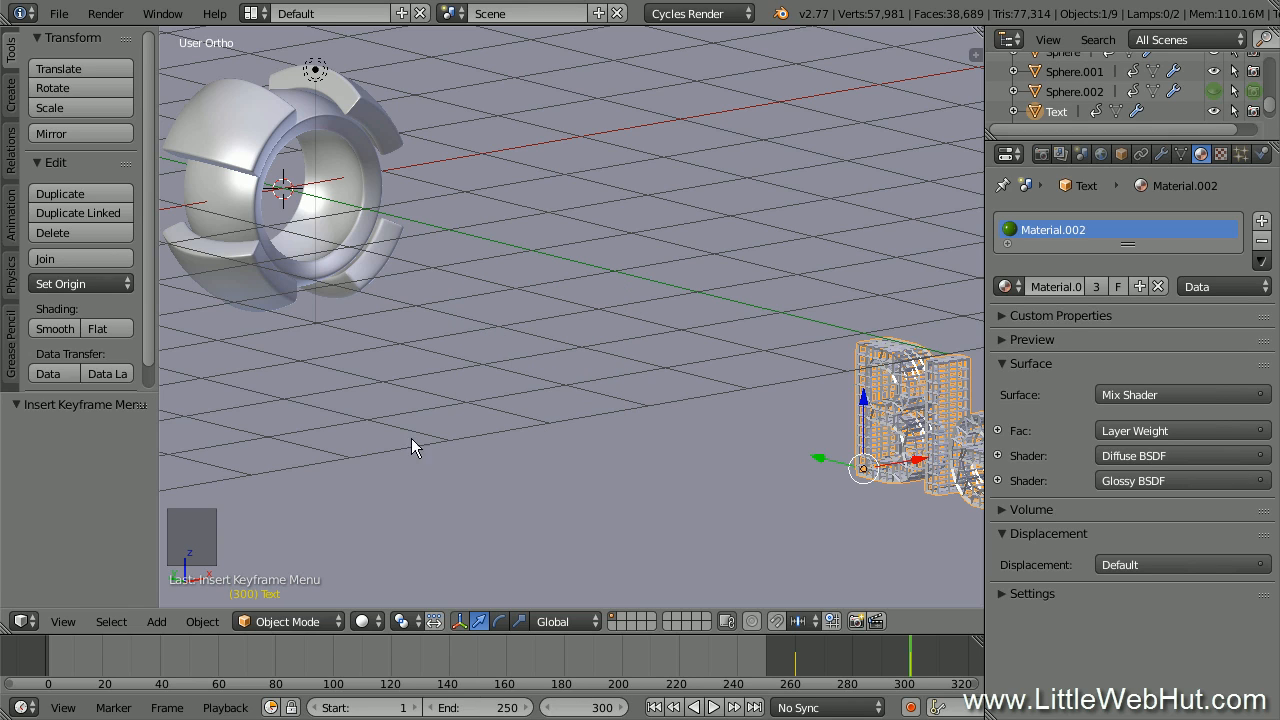
pyautogui.moveTo(53, 679); pyautogui.dragTo(917, 672)
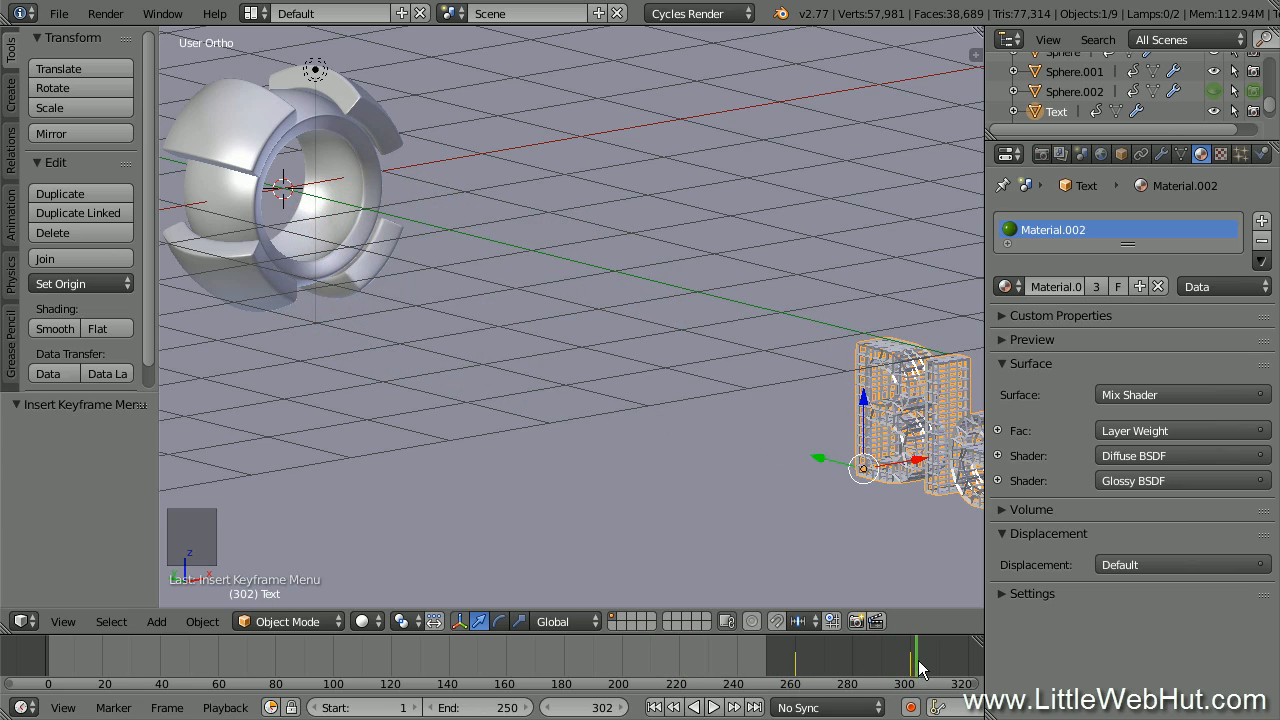
# Look through the camera and enable Lock Camera to View
pyautogui.press('KP_0')
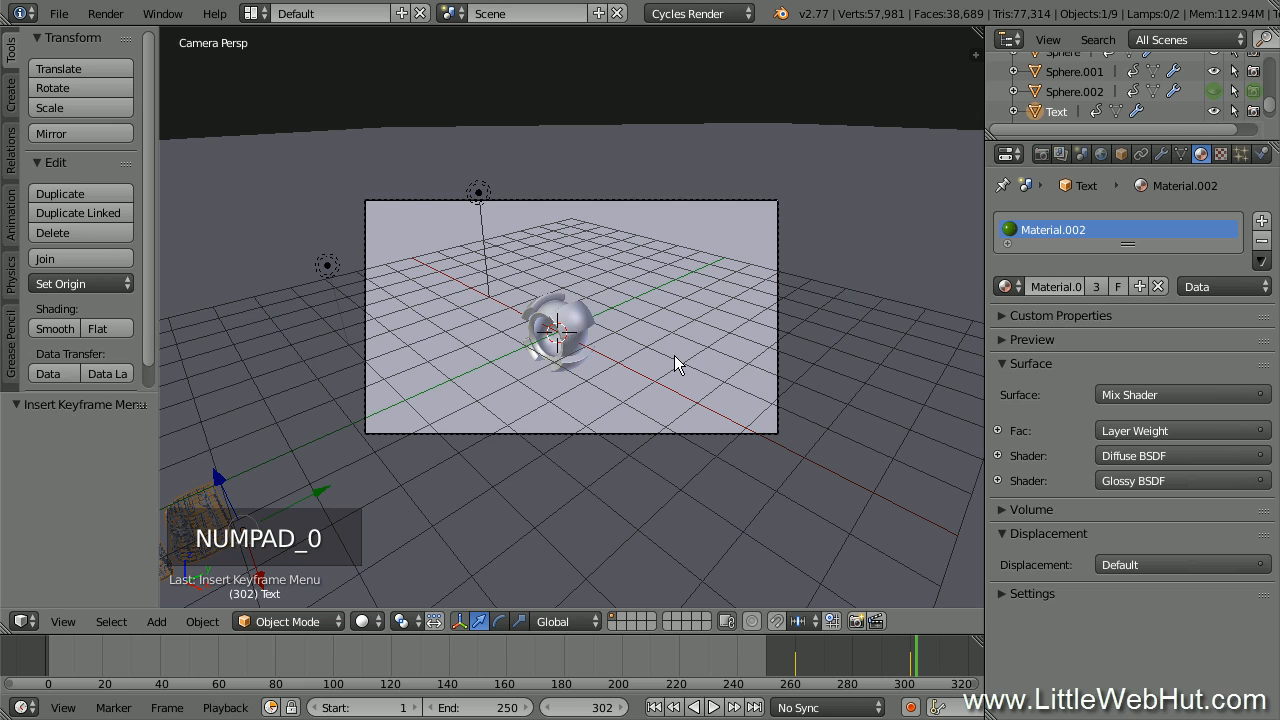
pyautogui.scroll(1, 674, 364)
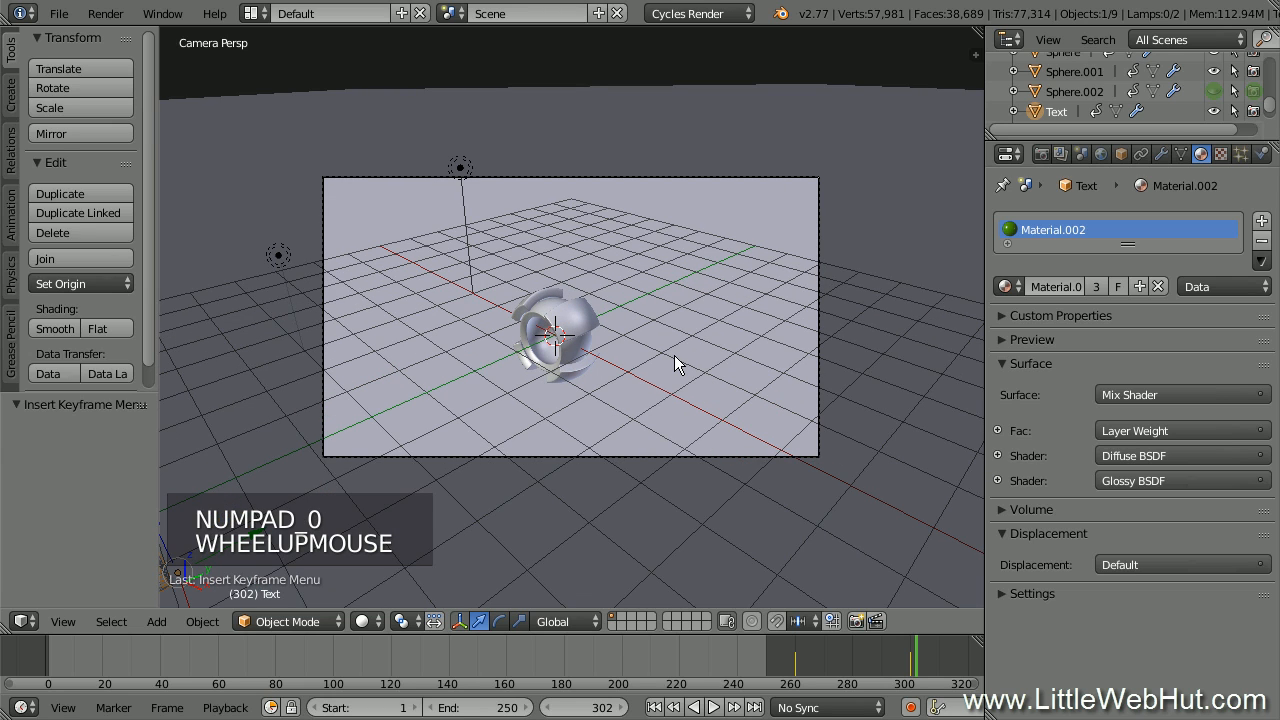
pyautogui.scroll(1, 674, 364)
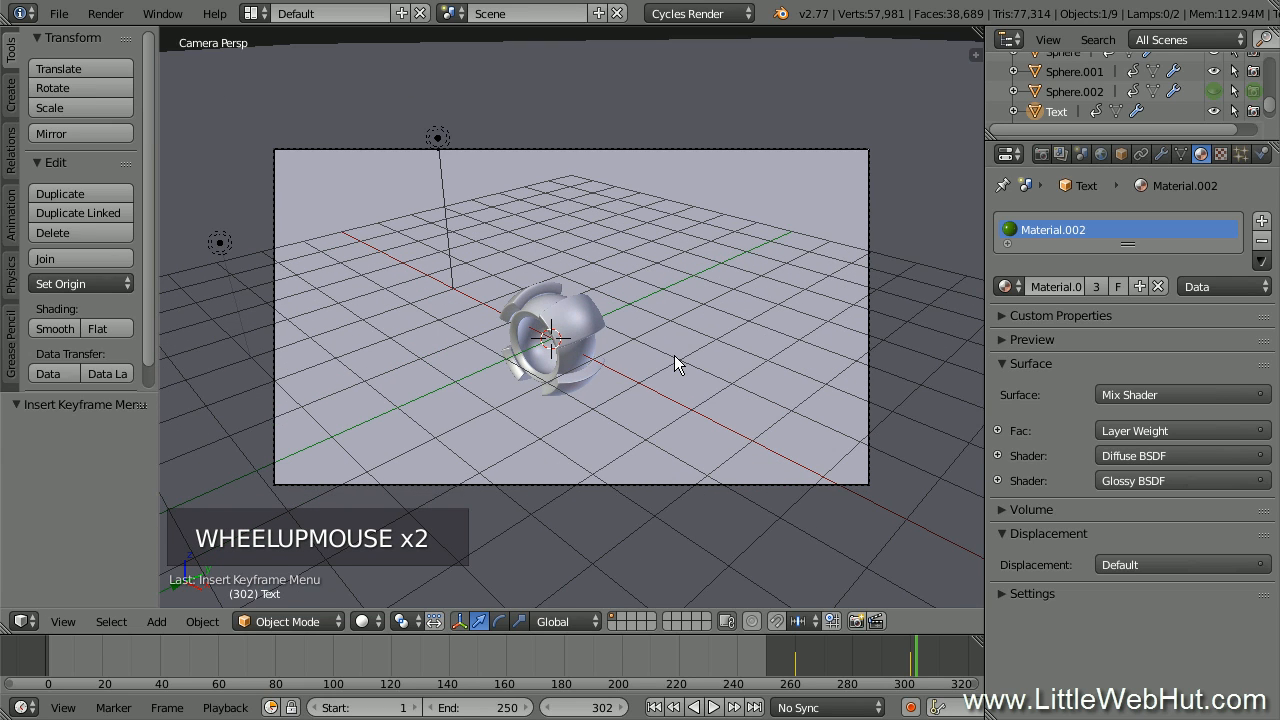
pyautogui.scroll(1, 676, 364)
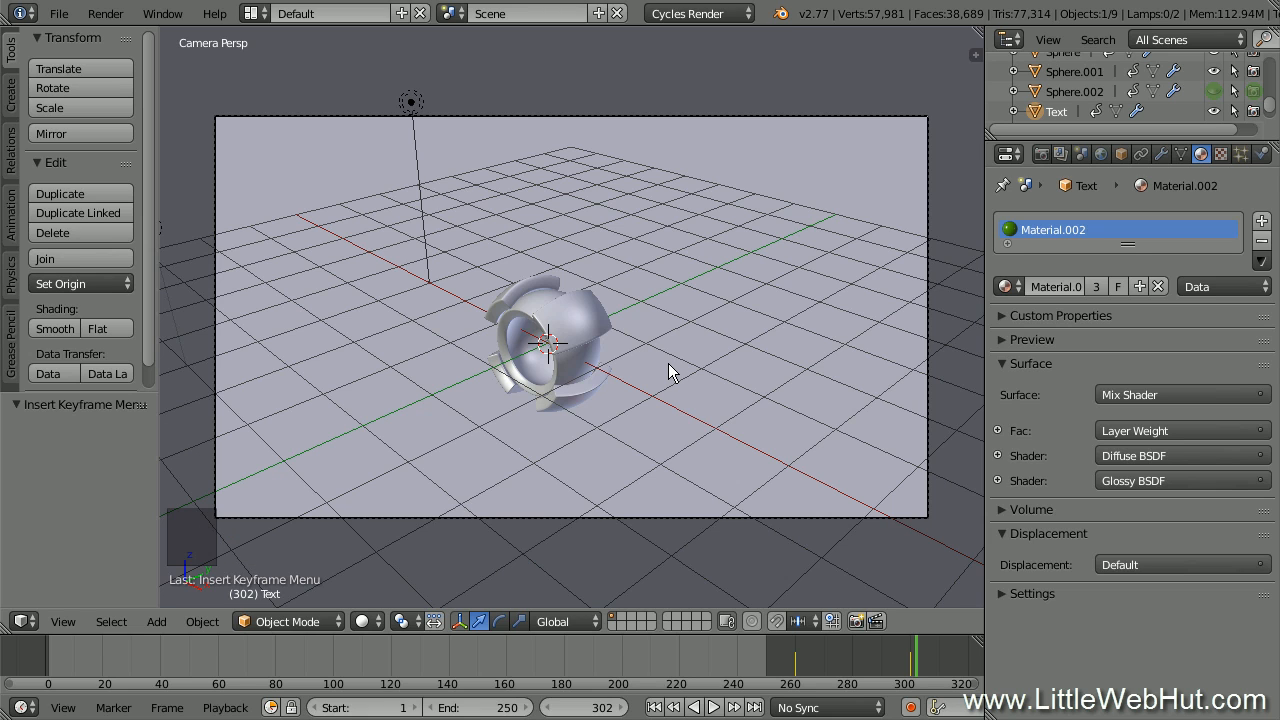
pyautogui.press('n')
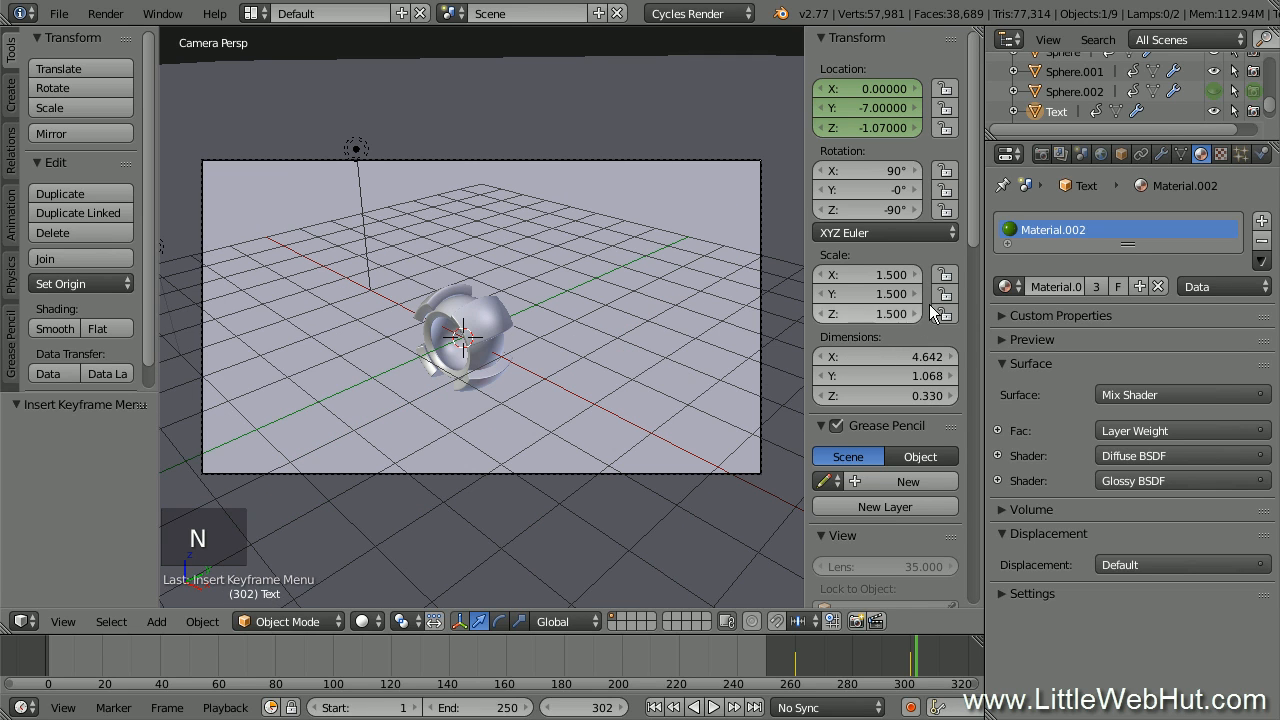
pyautogui.moveTo(969, 212); pyautogui.dragTo(980, 293)
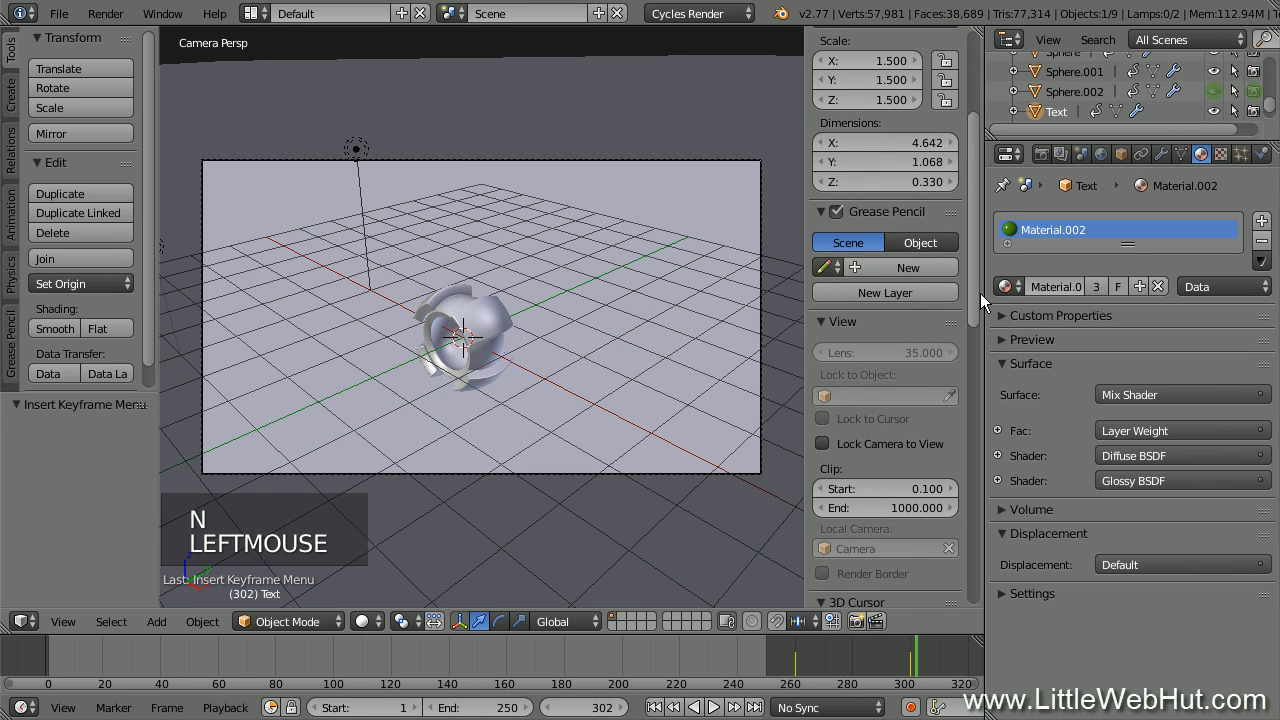
pyautogui.click(823, 444)
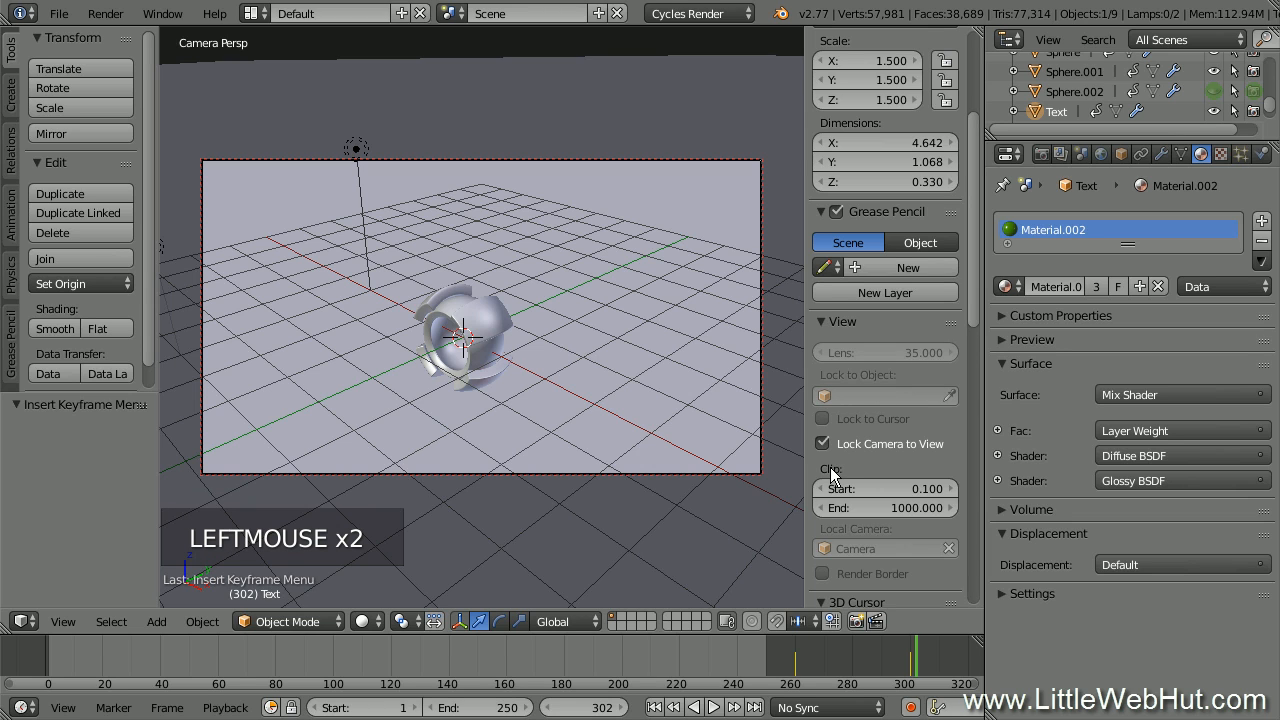
pyautogui.press('n')
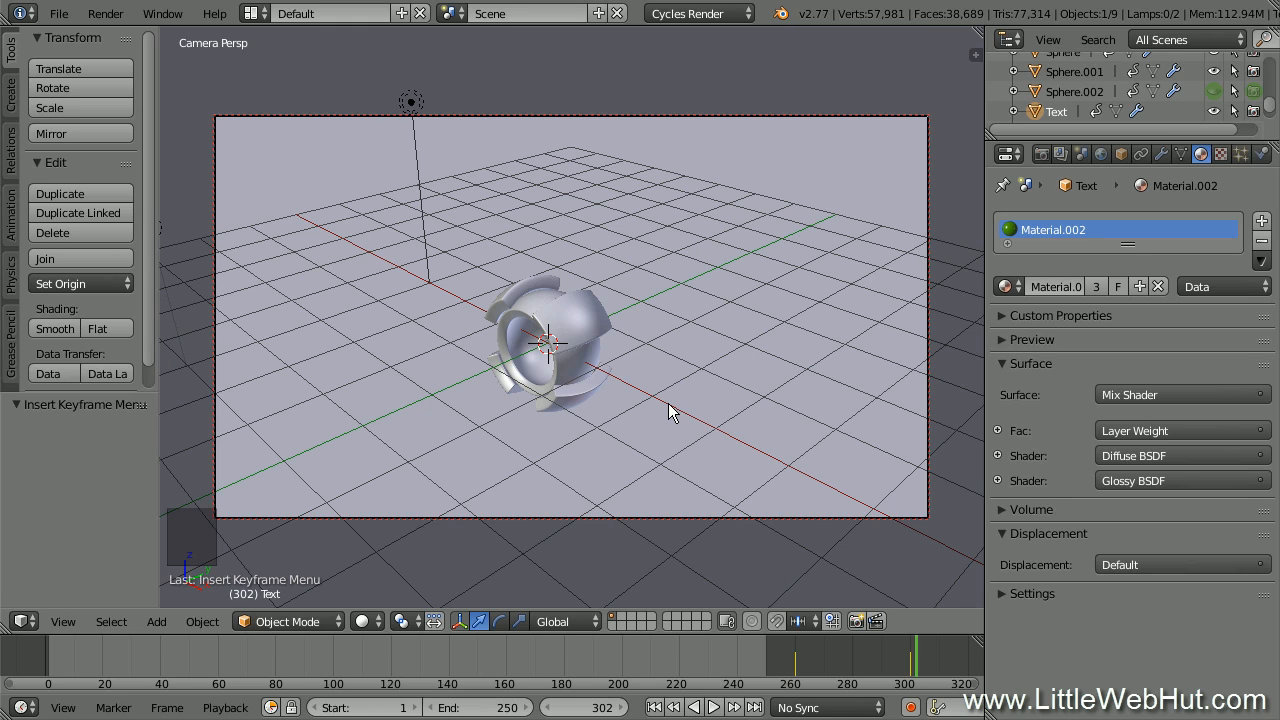
# At frame 260, reposition the locked camera so the machine and the whole Blender text fit inside the camera frame
pyautogui.click(612, 707)
pyautogui.write('260')
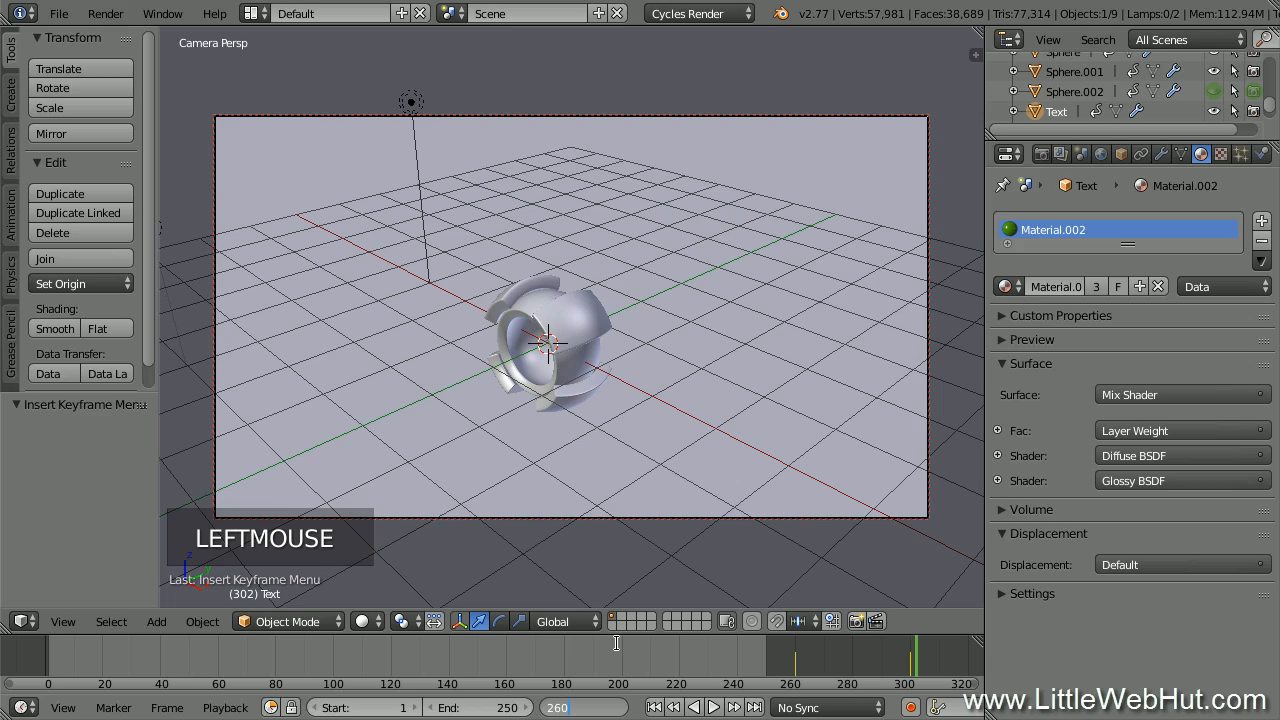
pyautogui.press('Return')
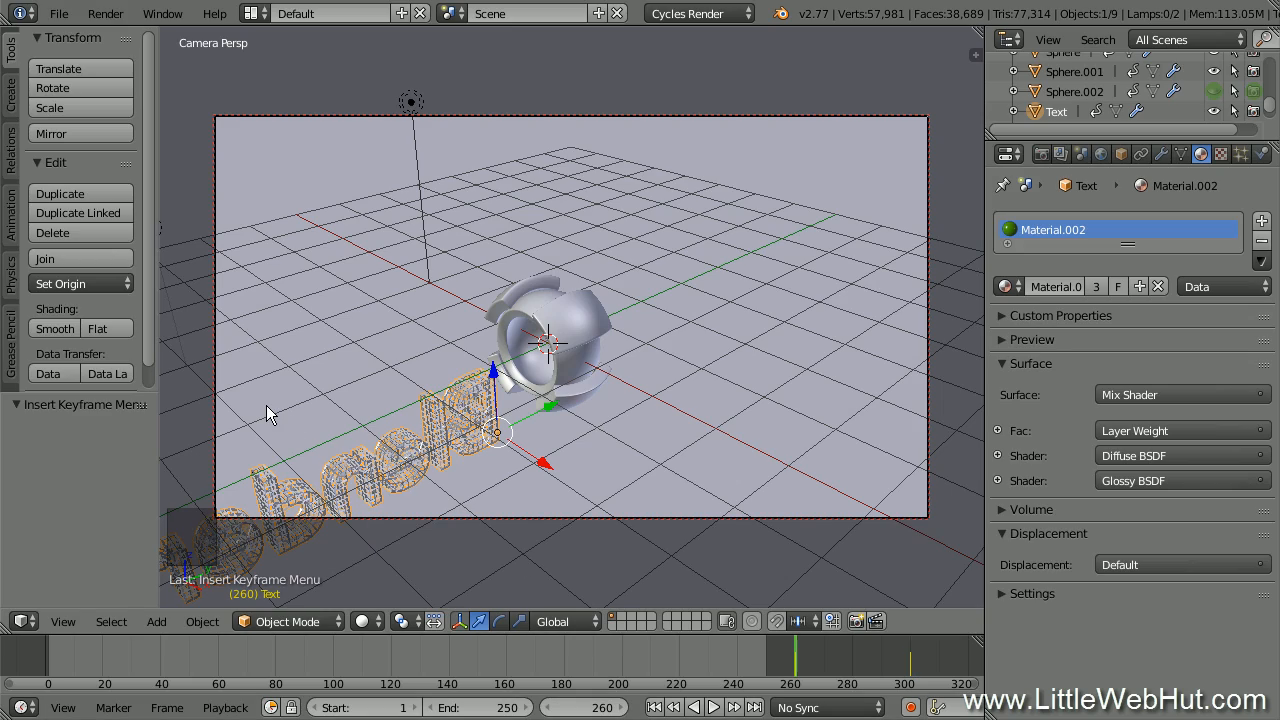
pyautogui.moveTo(266, 405); pyautogui.dragTo(508, 358, button='middle')
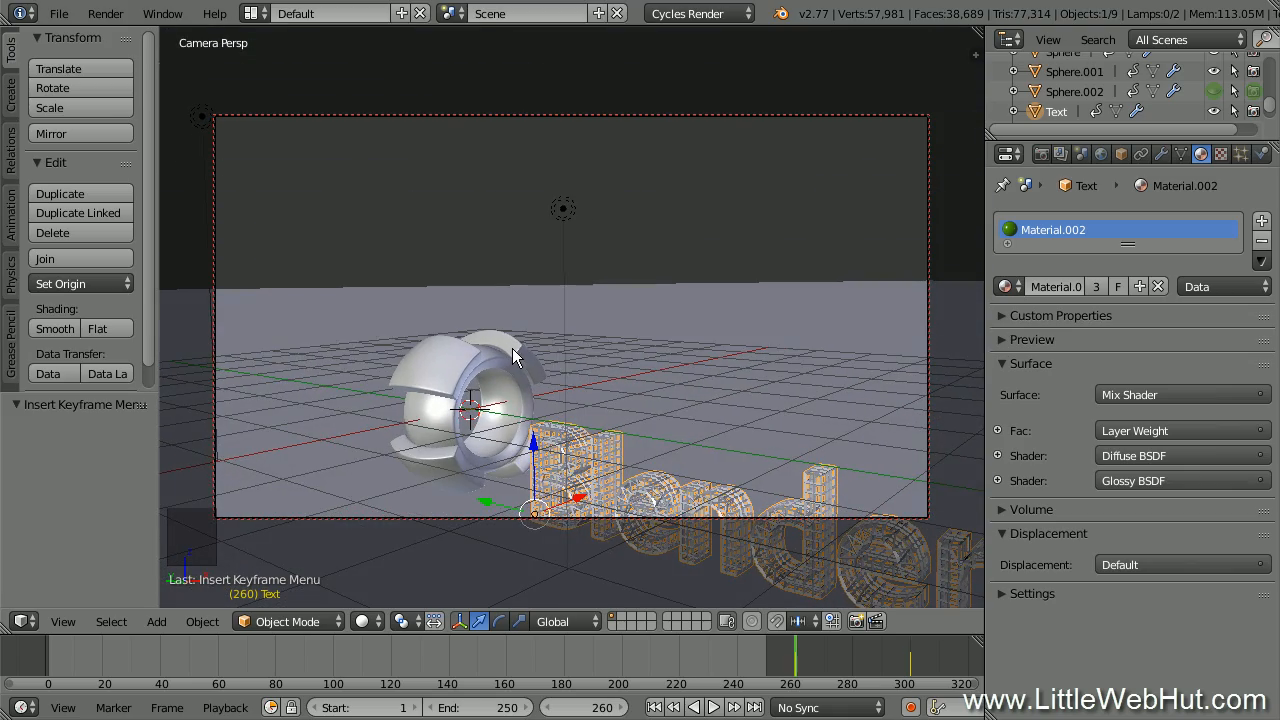
pyautogui.keyDown('shift'); pyautogui.moveTo(684, 401); pyautogui.dragTo(583, 292, button='middle'); pyautogui.keyUp('shift')
pyautogui.keyDown('shift'); pyautogui.moveTo(589, 344); pyautogui.dragTo(595, 336, button='middle'); pyautogui.keyUp('shift')
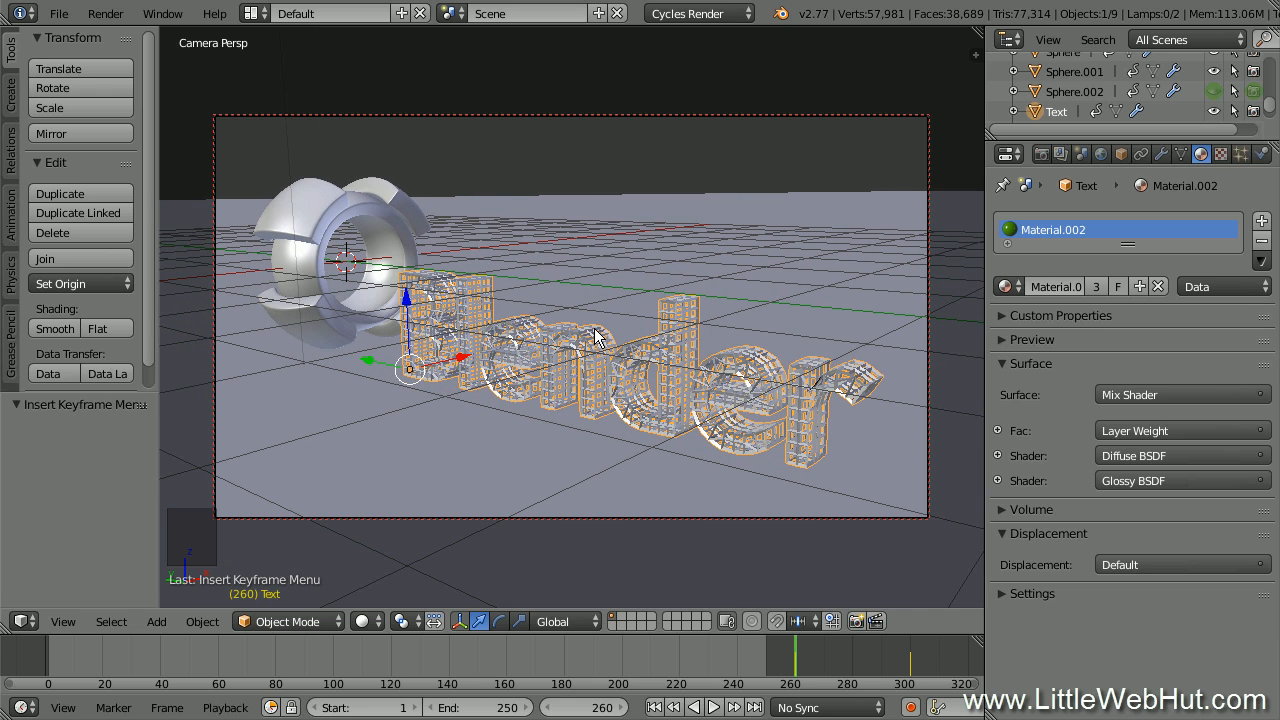
# Set the World surface color to black and preview the scene with Rendered viewport shading
pyautogui.click(1101, 153)
pyautogui.click(1163, 354)
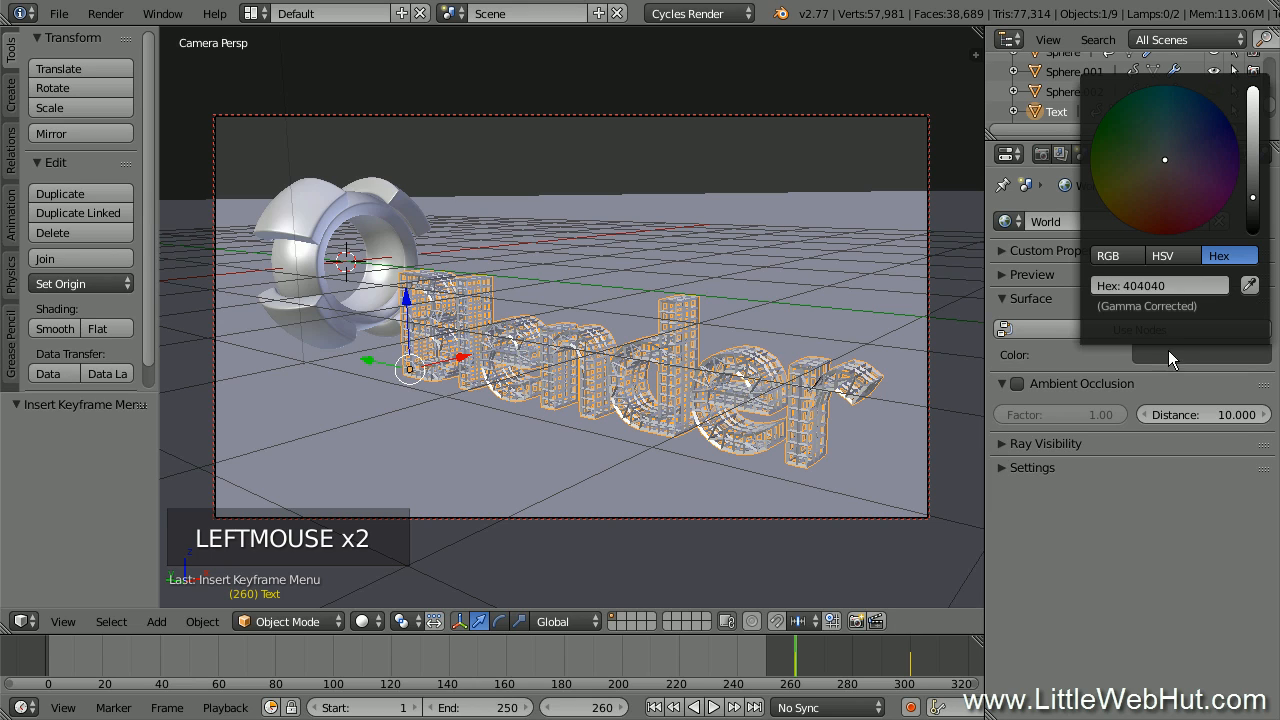
pyautogui.click(1252, 207)
pyautogui.moveTo(1252, 207); pyautogui.dragTo(1252, 230)
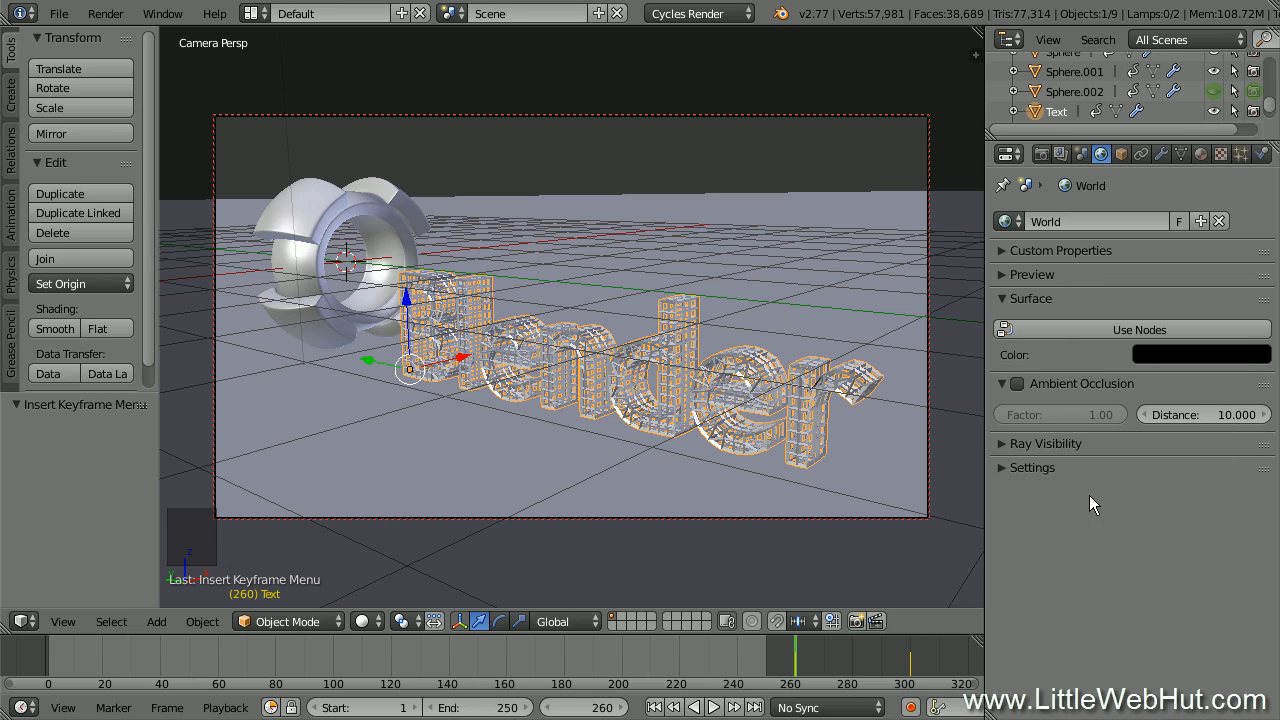
pyautogui.click(368, 621)
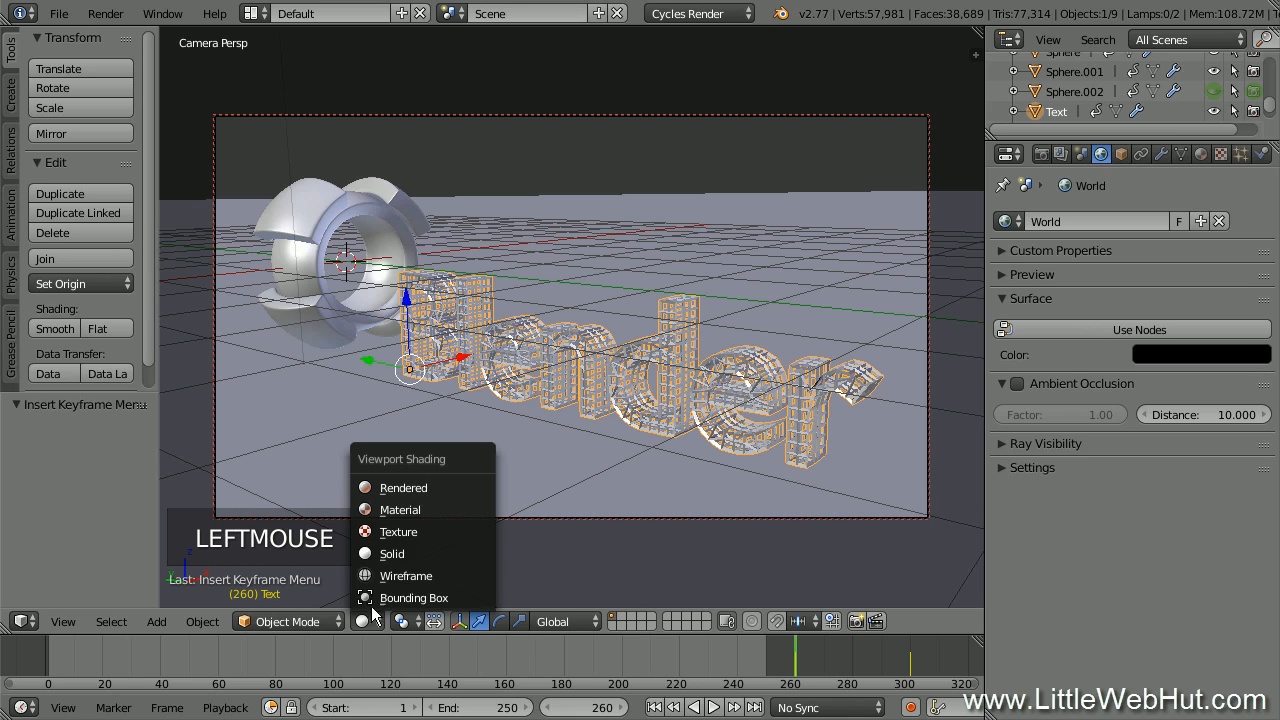
pyautogui.click(442, 489)
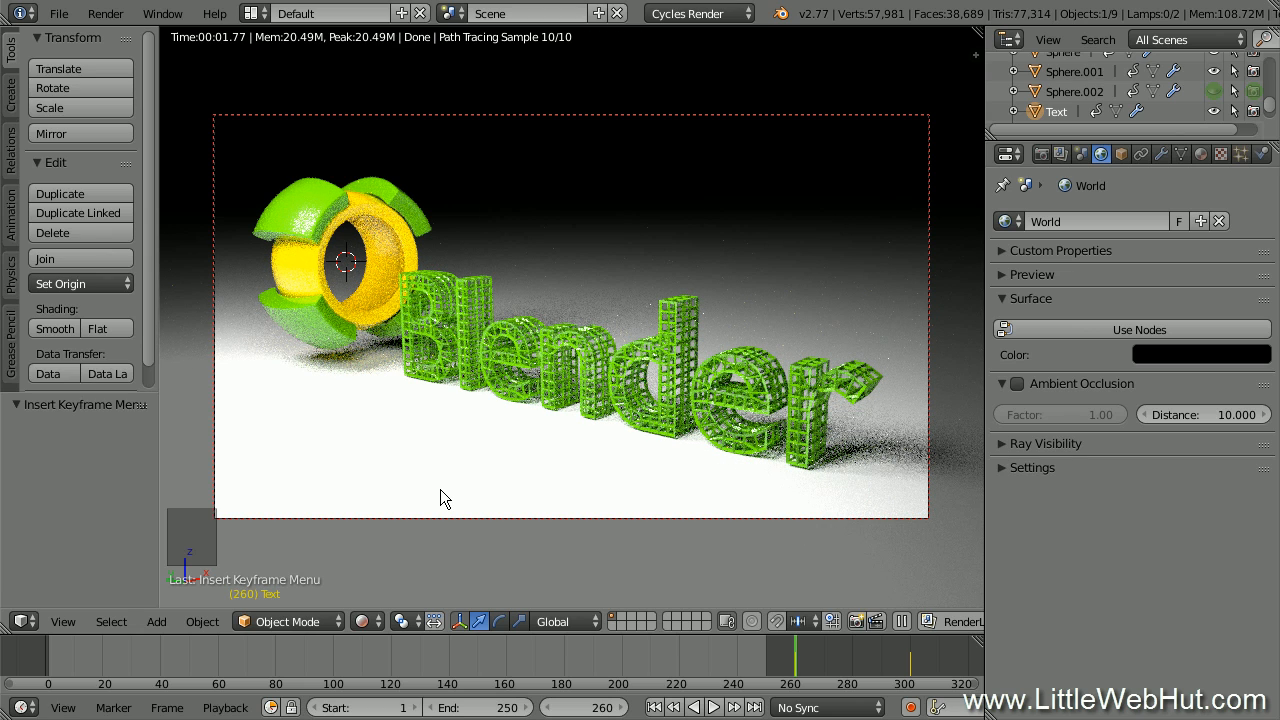
# Set the animation's end frame to 300
pyautogui.click(506, 708)
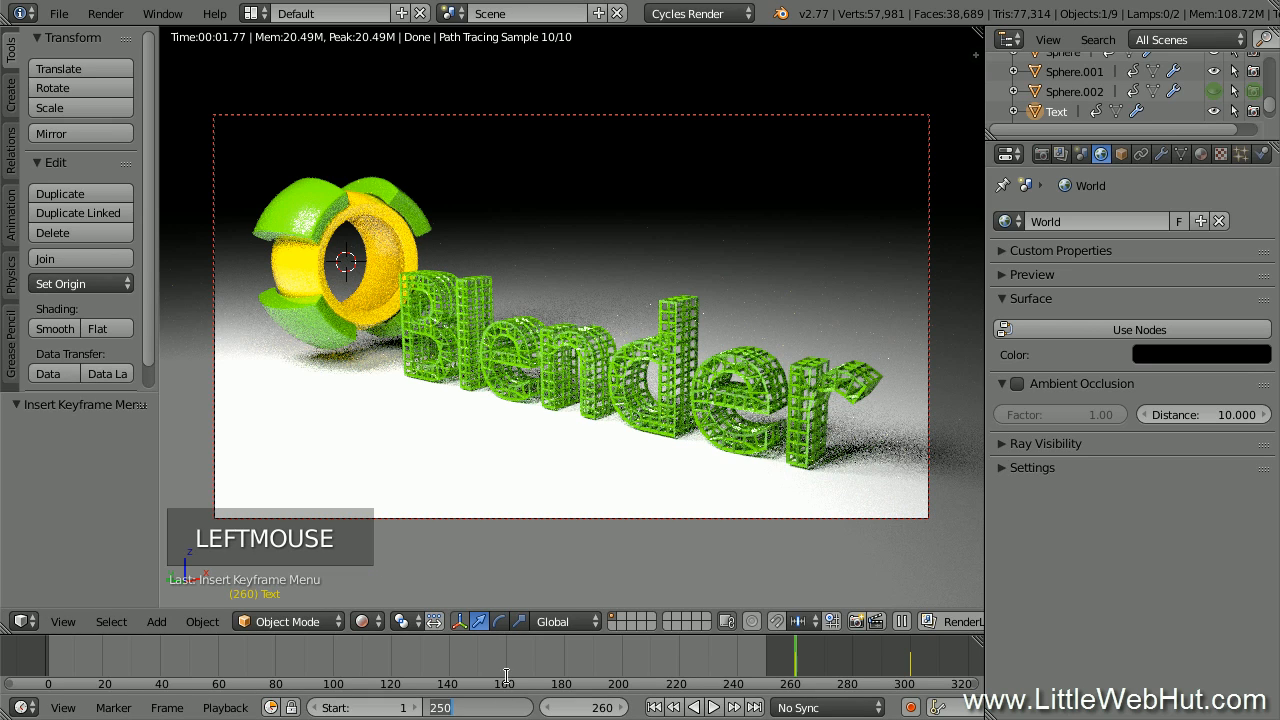
pyautogui.write('300')
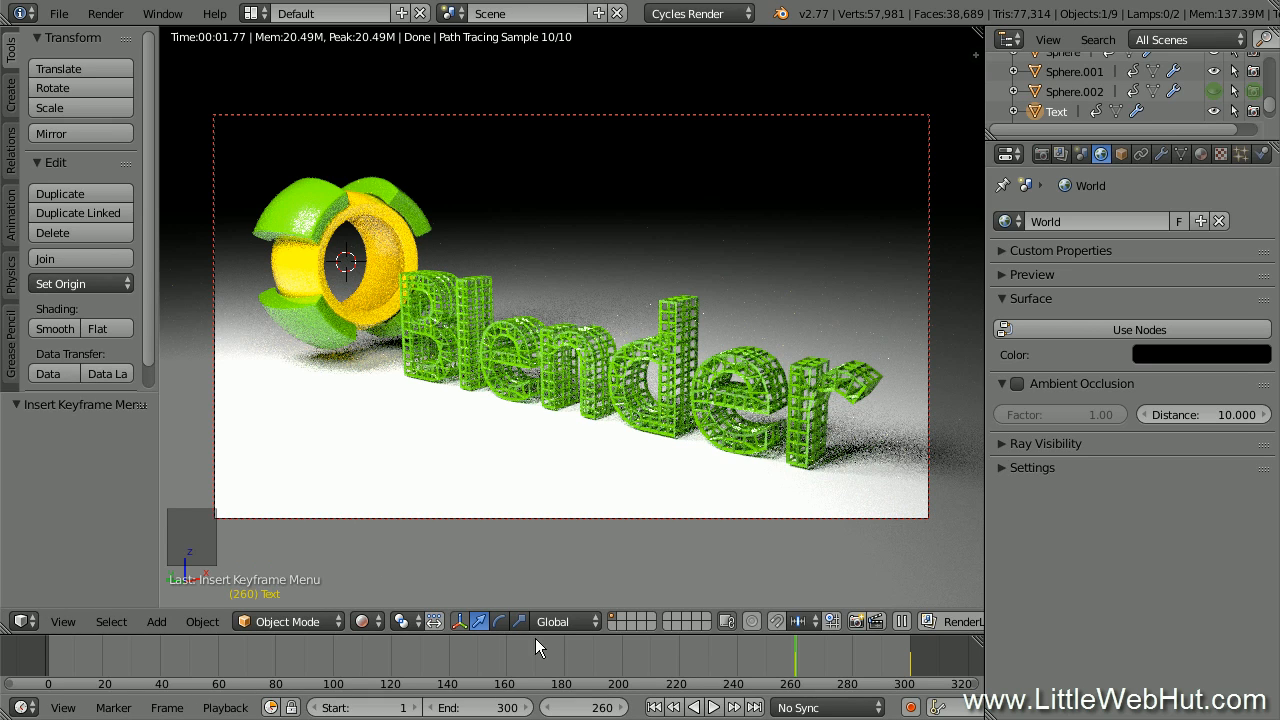
pyautogui.press('Return')
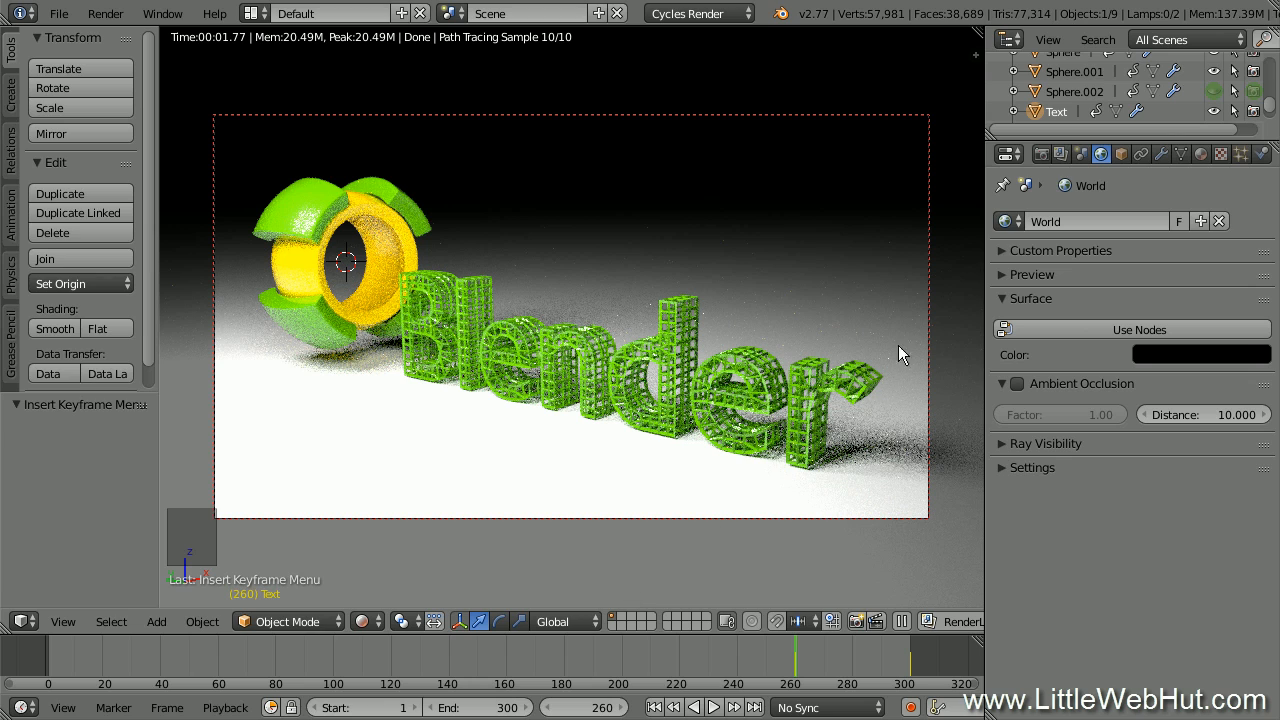
# In the Cycles sampling settings, set the render samples to 50 and Clamp Indirect to 1.00
pyautogui.click(1045, 156)
pyautogui.moveTo(1267, 208); pyautogui.dragTo(1267, 385)
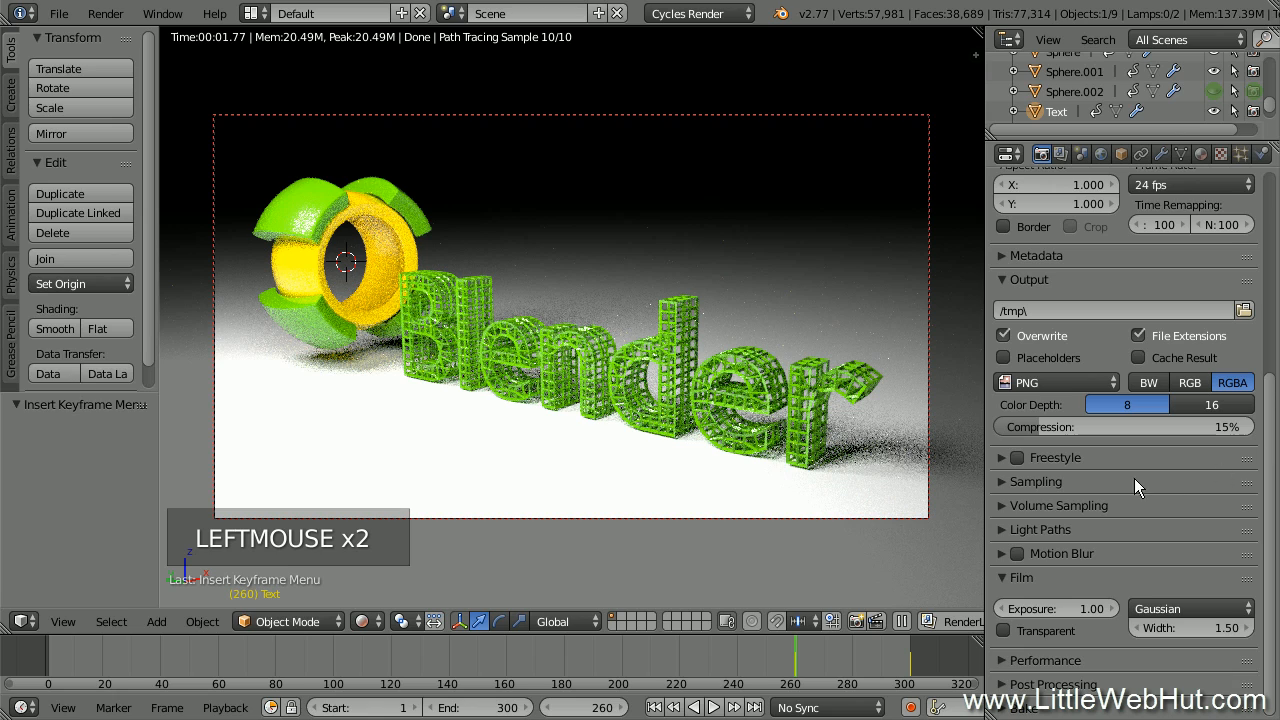
pyautogui.click(1010, 481)
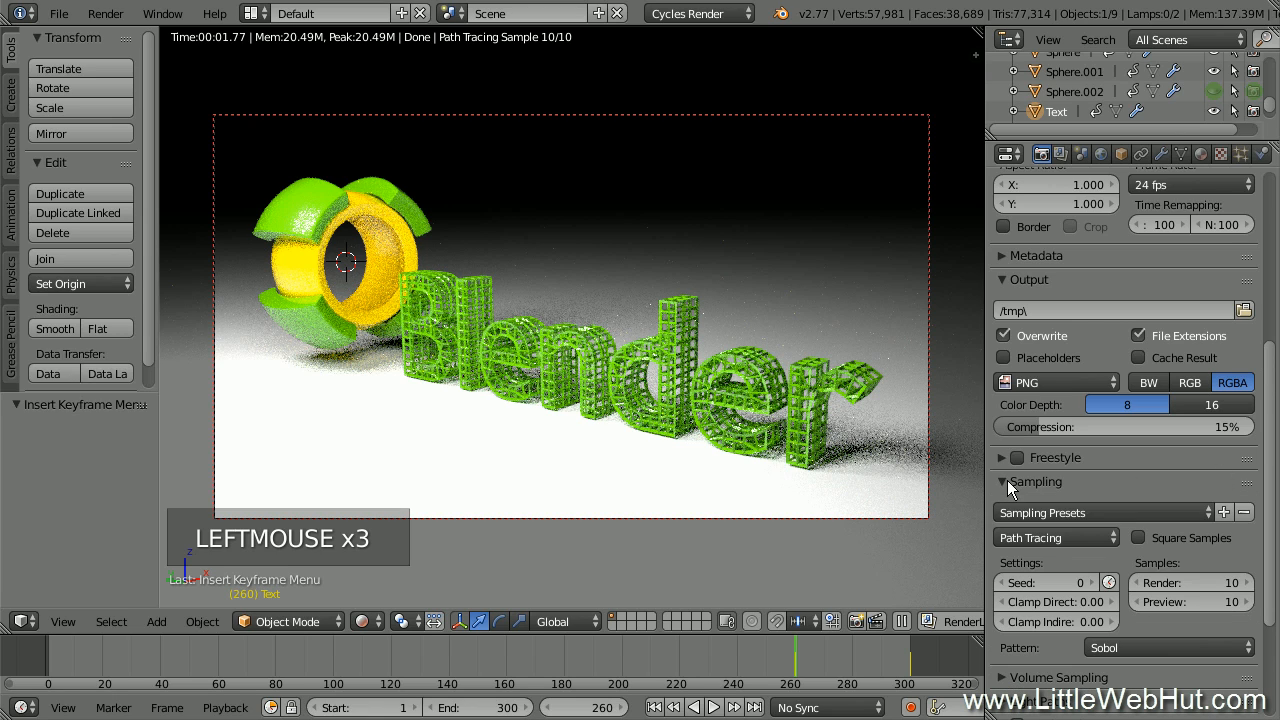
pyautogui.click(1201, 580)
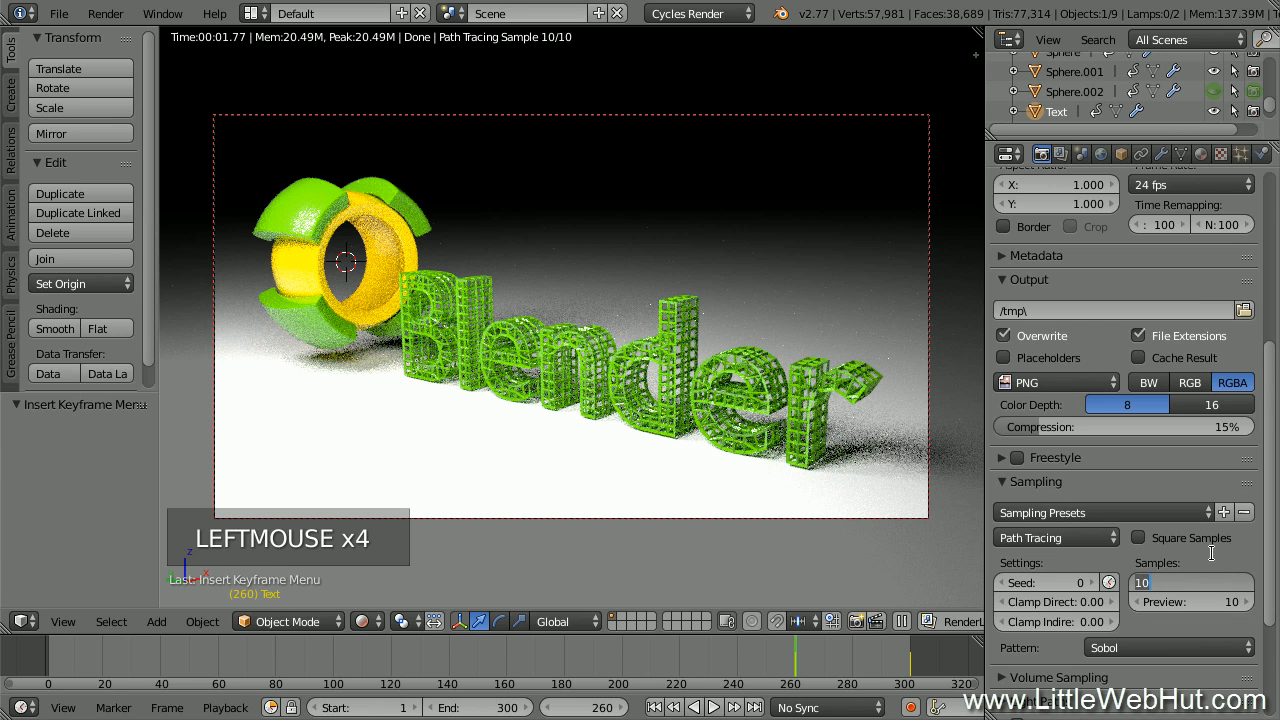
pyautogui.write('50')
pyautogui.press('Return')
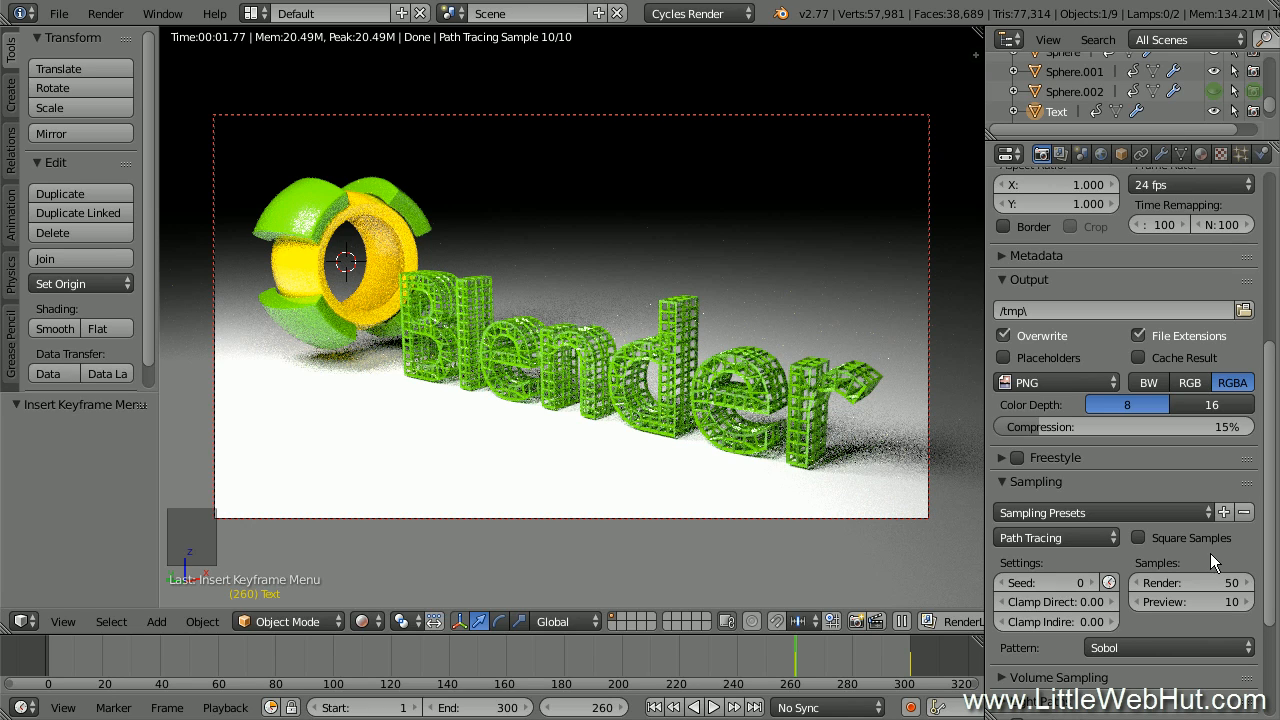
pyautogui.click(1055, 621)
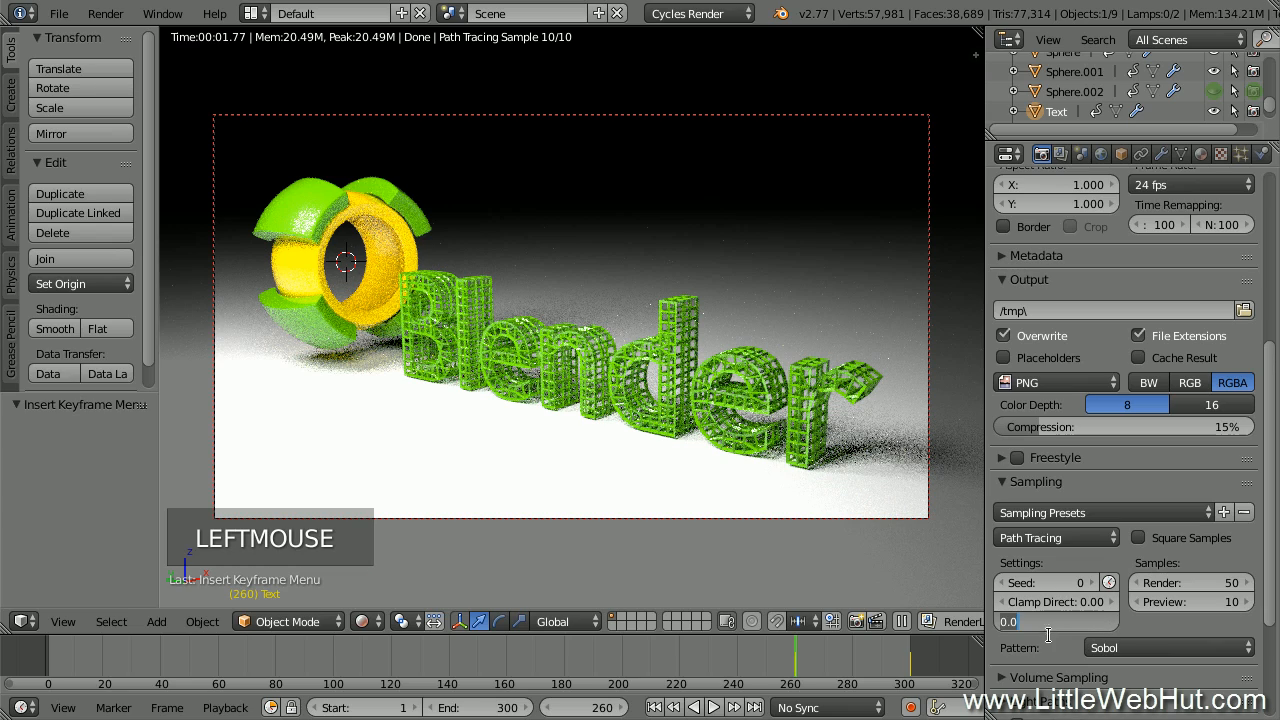
pyautogui.write('1')
pyautogui.press('Return')
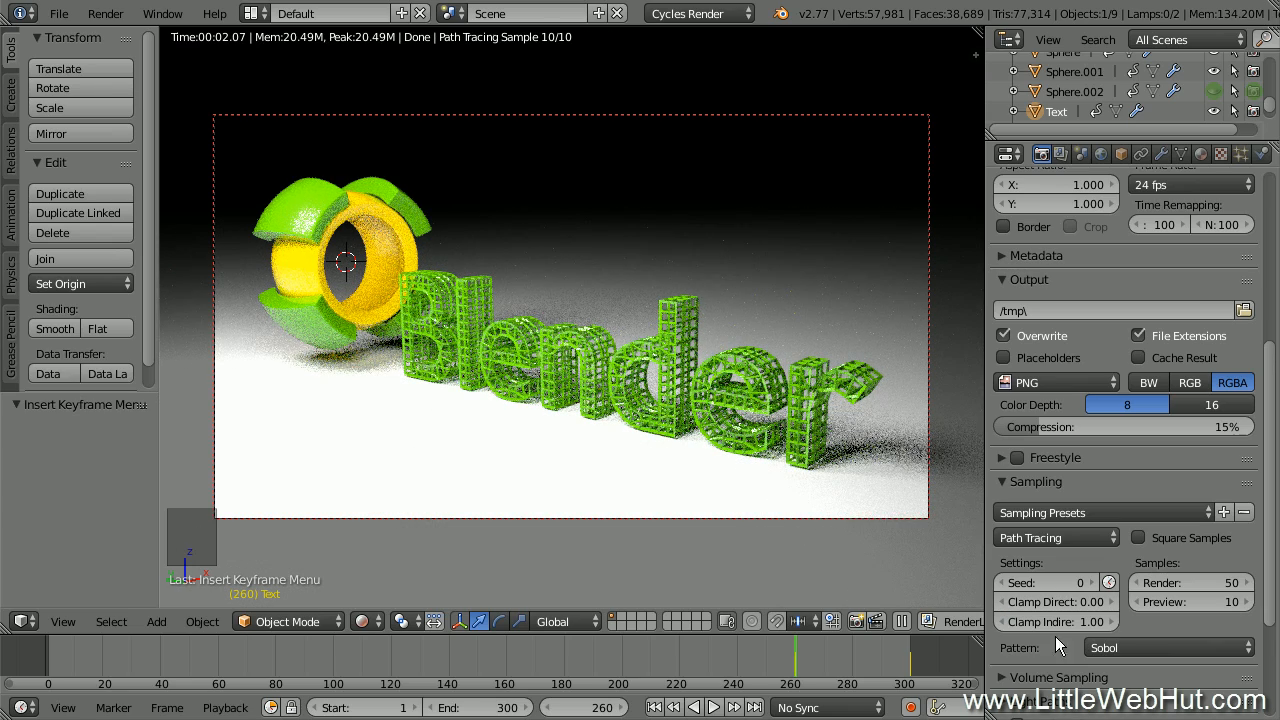
# Set the render output folder to C:\demo\ and the output file format to Ogg Theora
pyautogui.click(1244, 311)
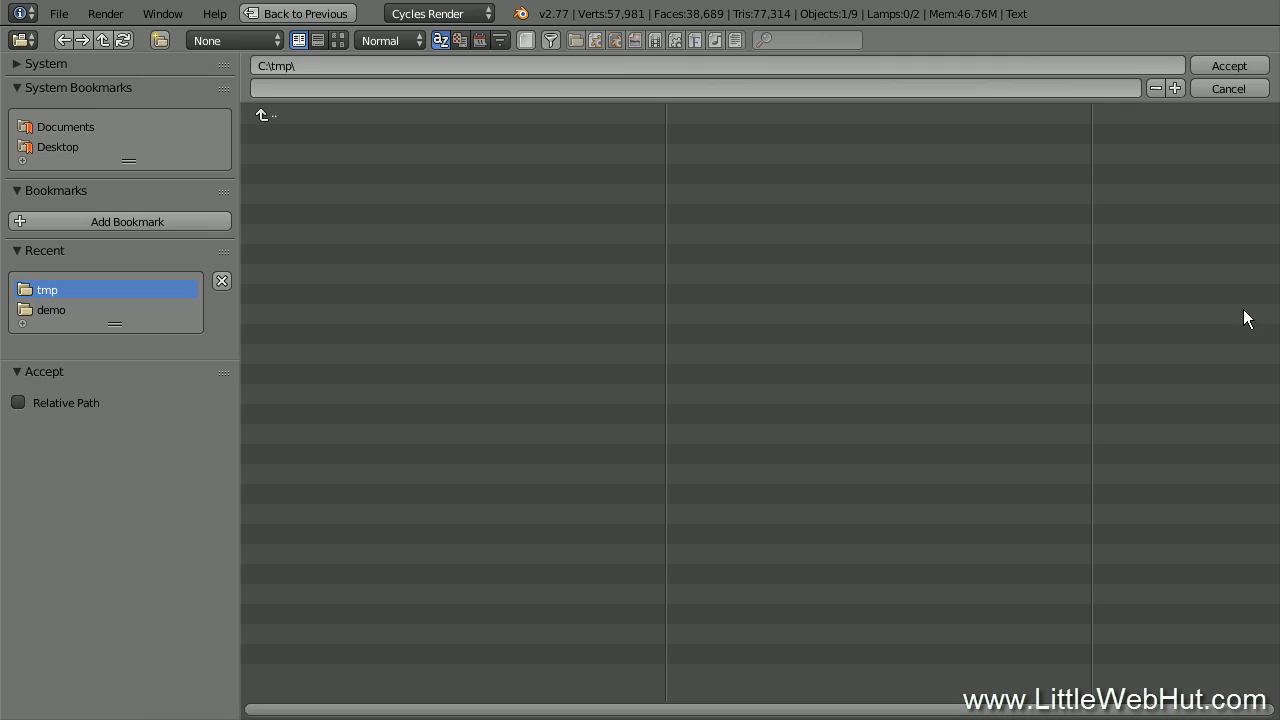
pyautogui.click(264, 114)
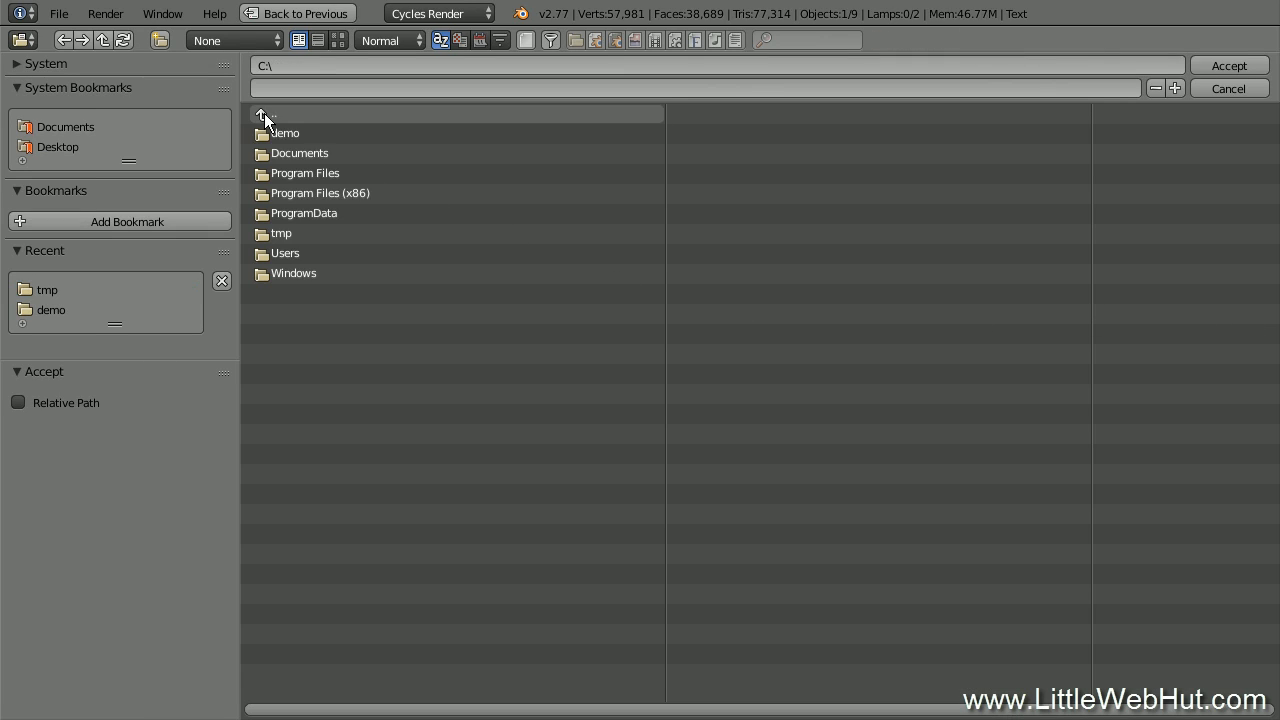
pyautogui.click(322, 135)
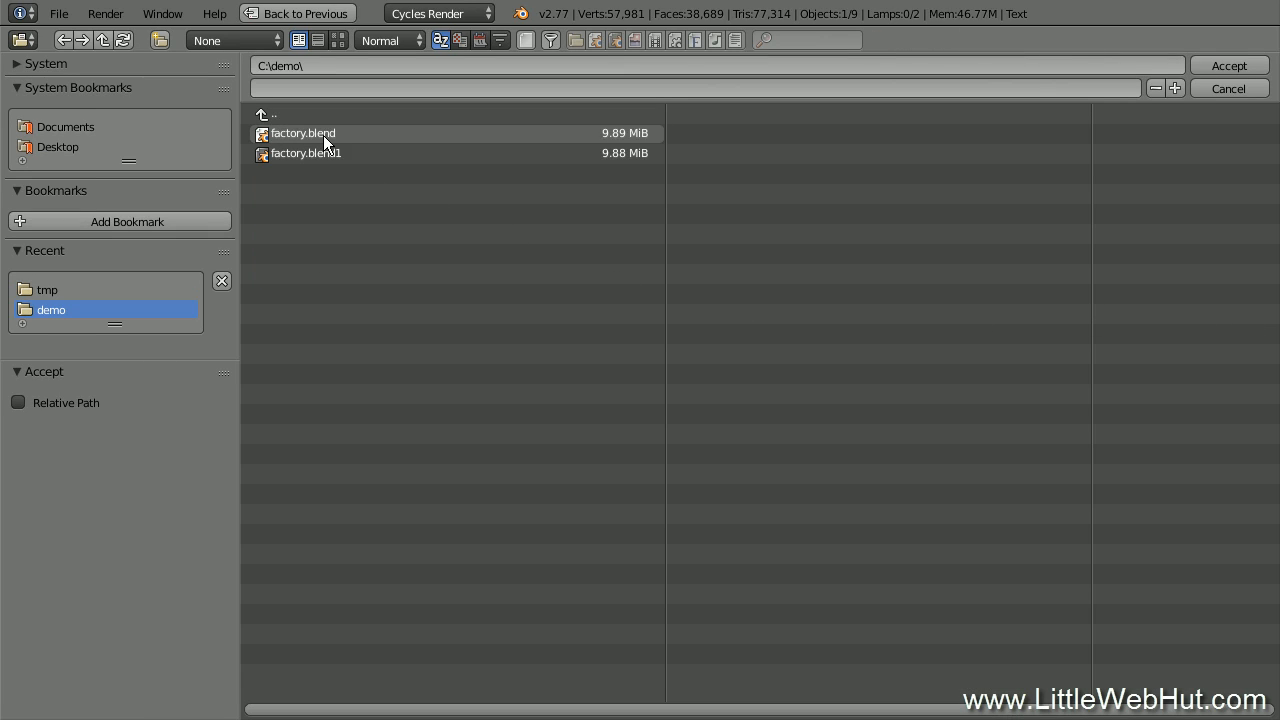
pyautogui.click(1257, 70)
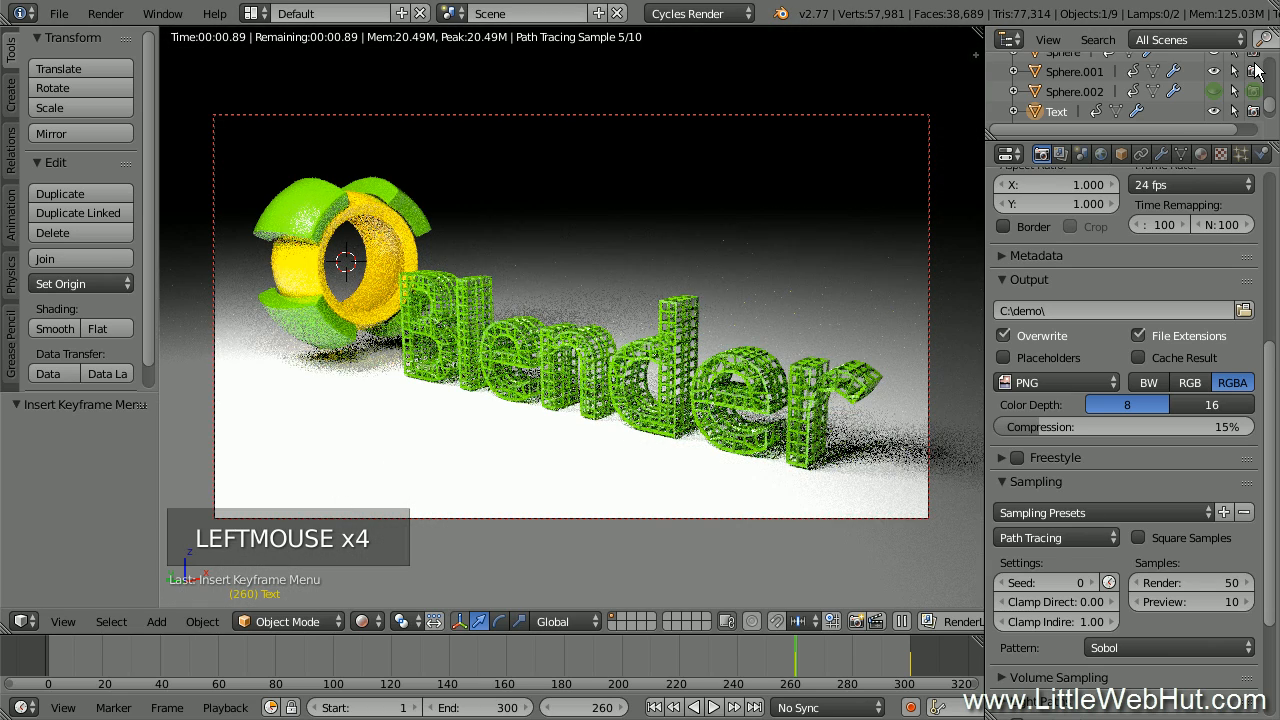
pyautogui.click(1111, 381)
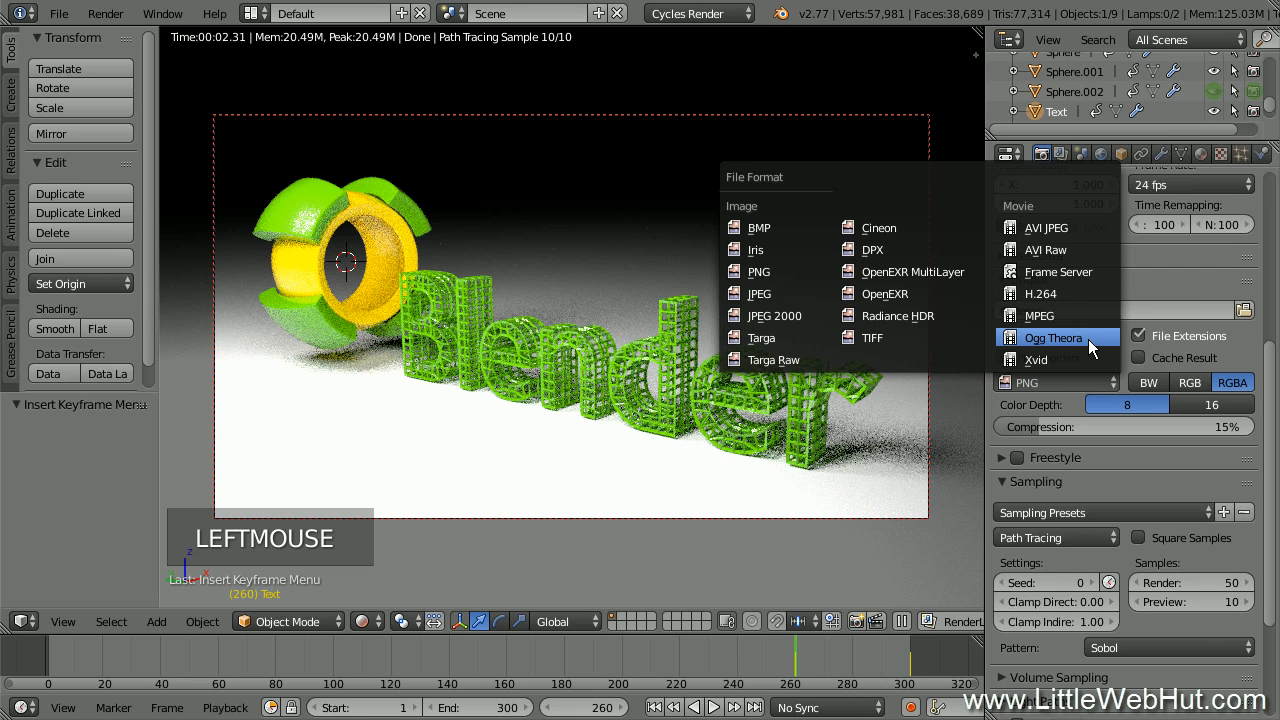
pyautogui.click(1091, 338)
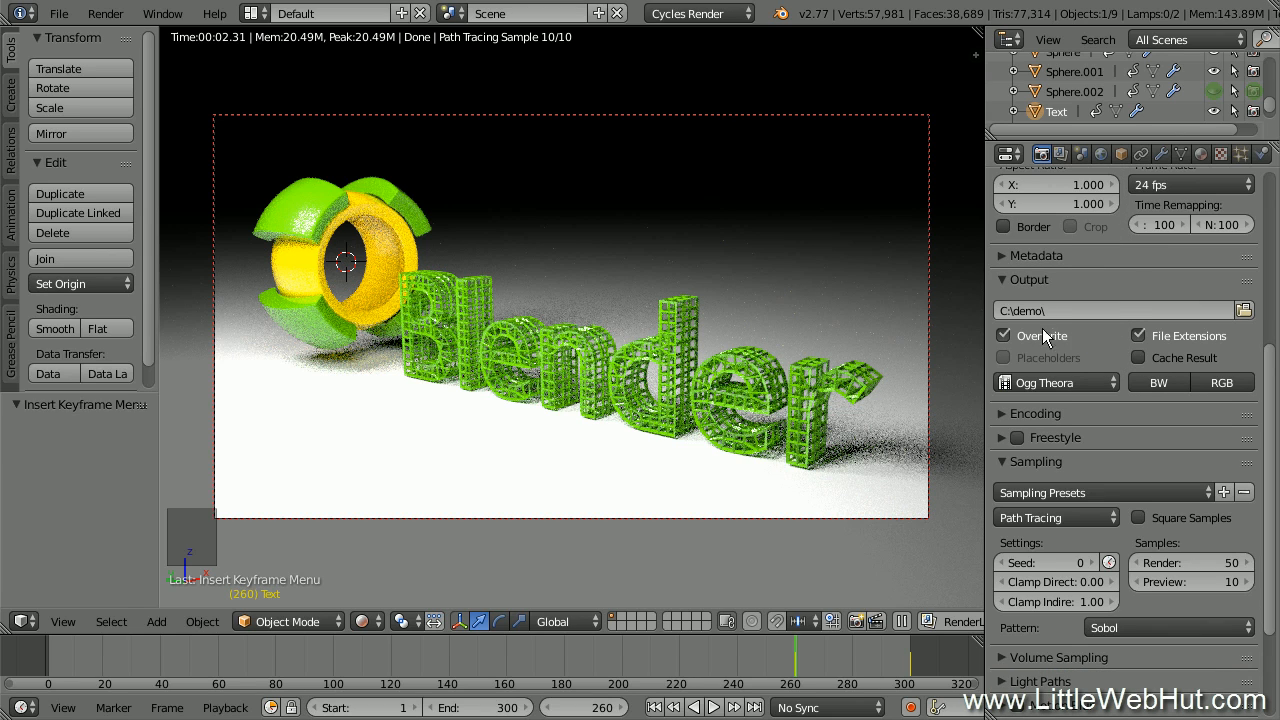
# Save the blend file and render the full animation
pyautogui.click(60, 14)
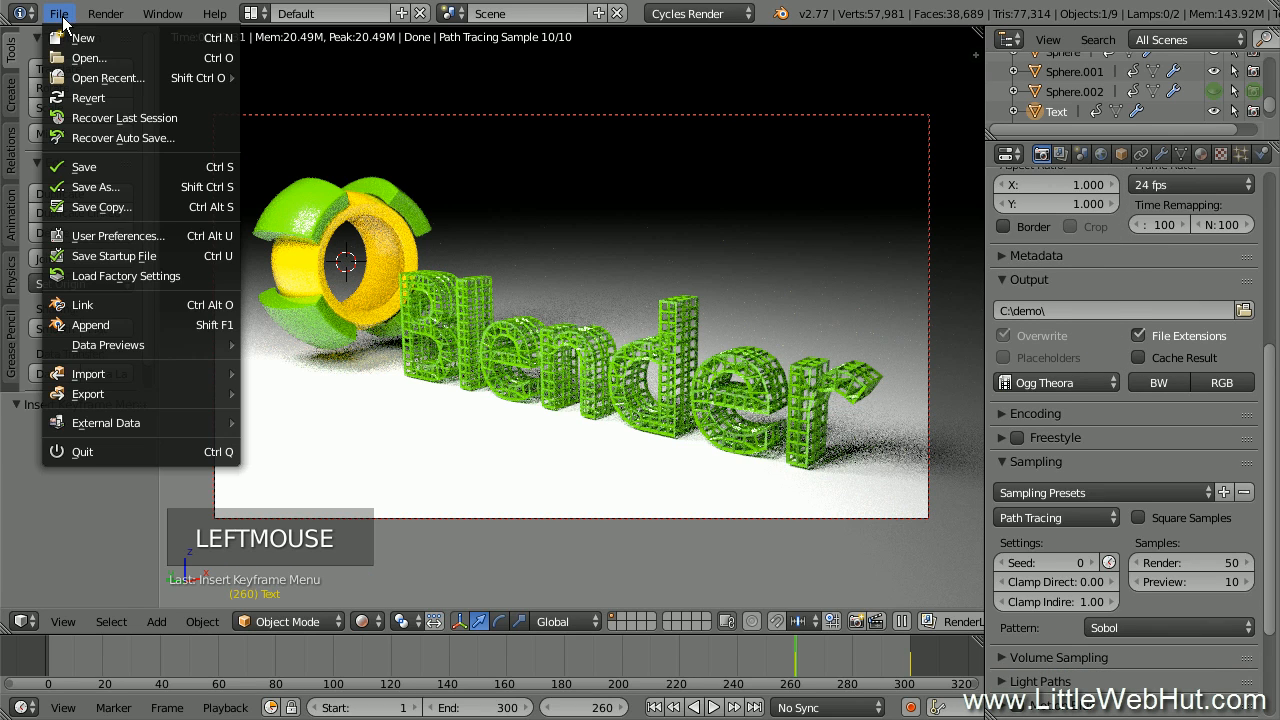
pyautogui.click(127, 166)
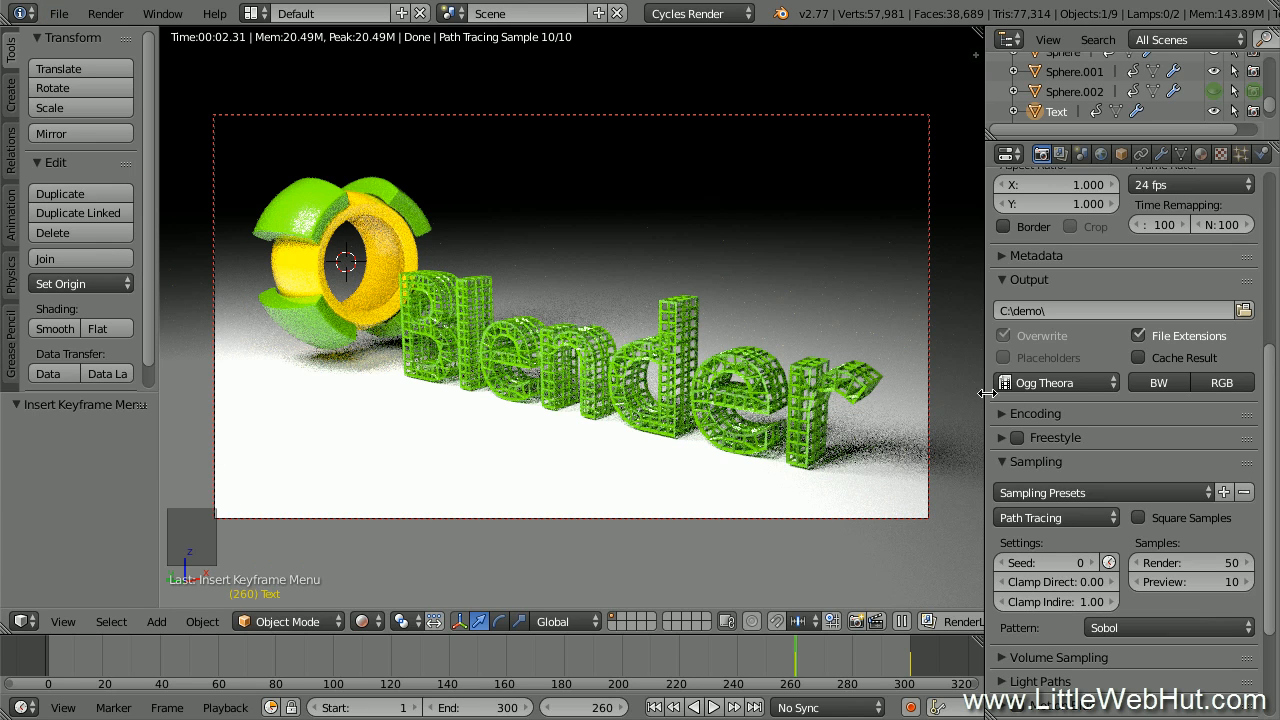
pyautogui.click(1270, 420)
pyautogui.moveTo(1270, 420); pyautogui.dragTo(1270, 225)
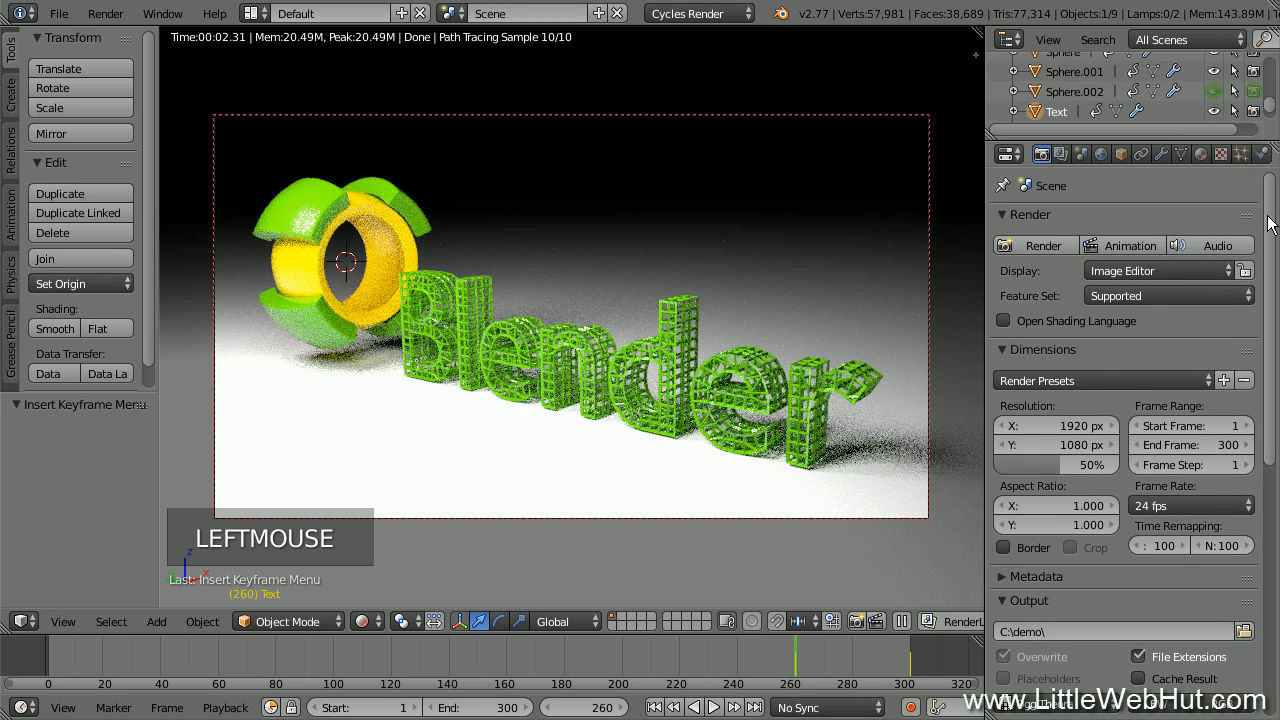
pyautogui.click(1137, 245)
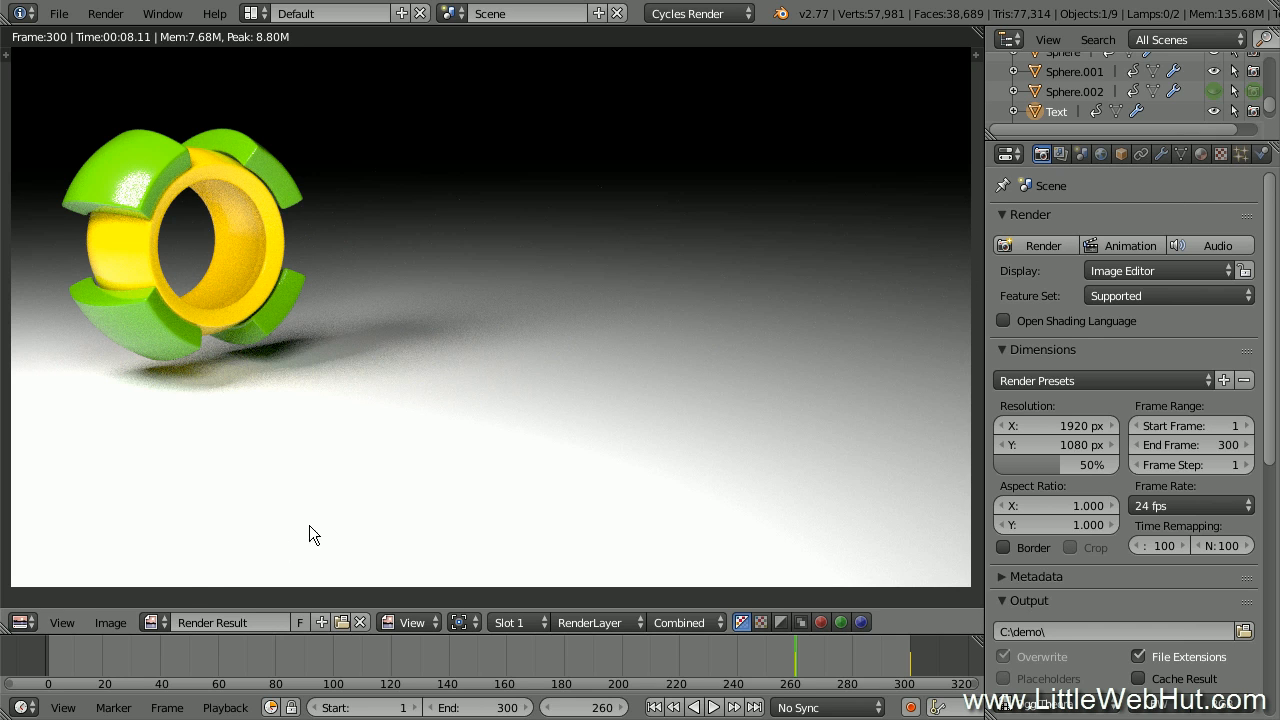
# Change the render result area back to the 3D View and play the rendered animation
pyautogui.click(22, 624)
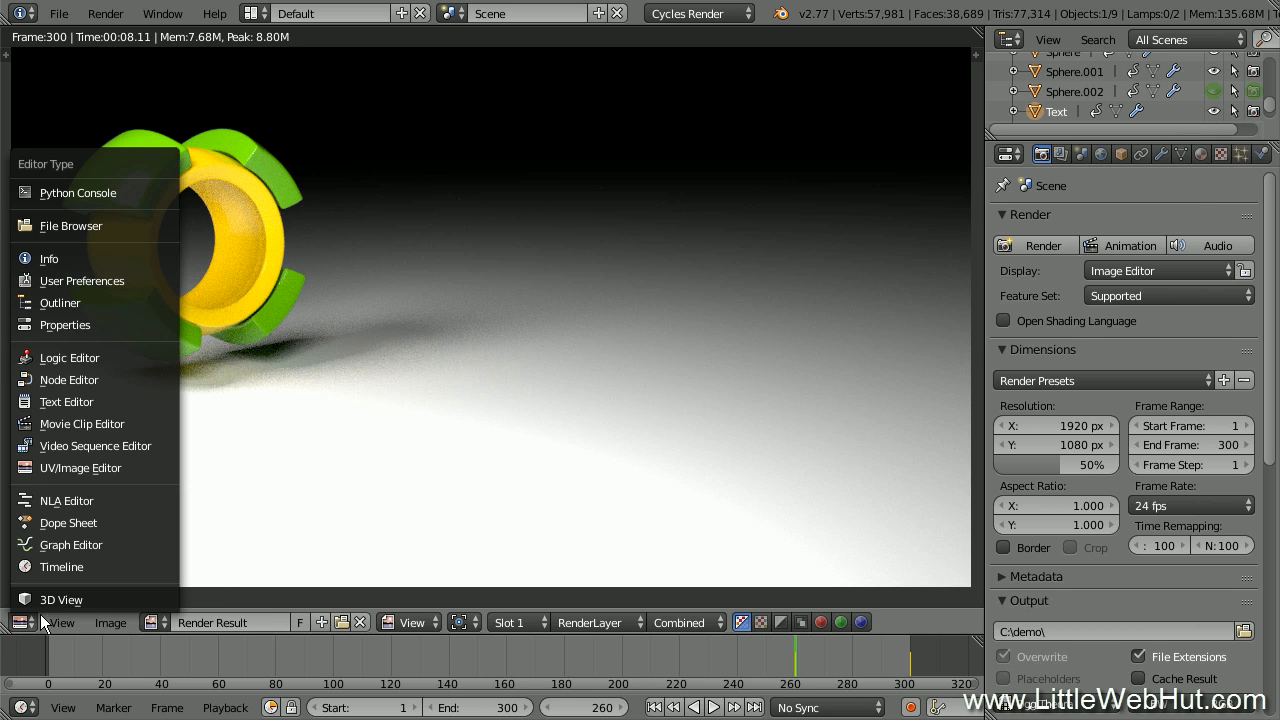
pyautogui.click(113, 599)
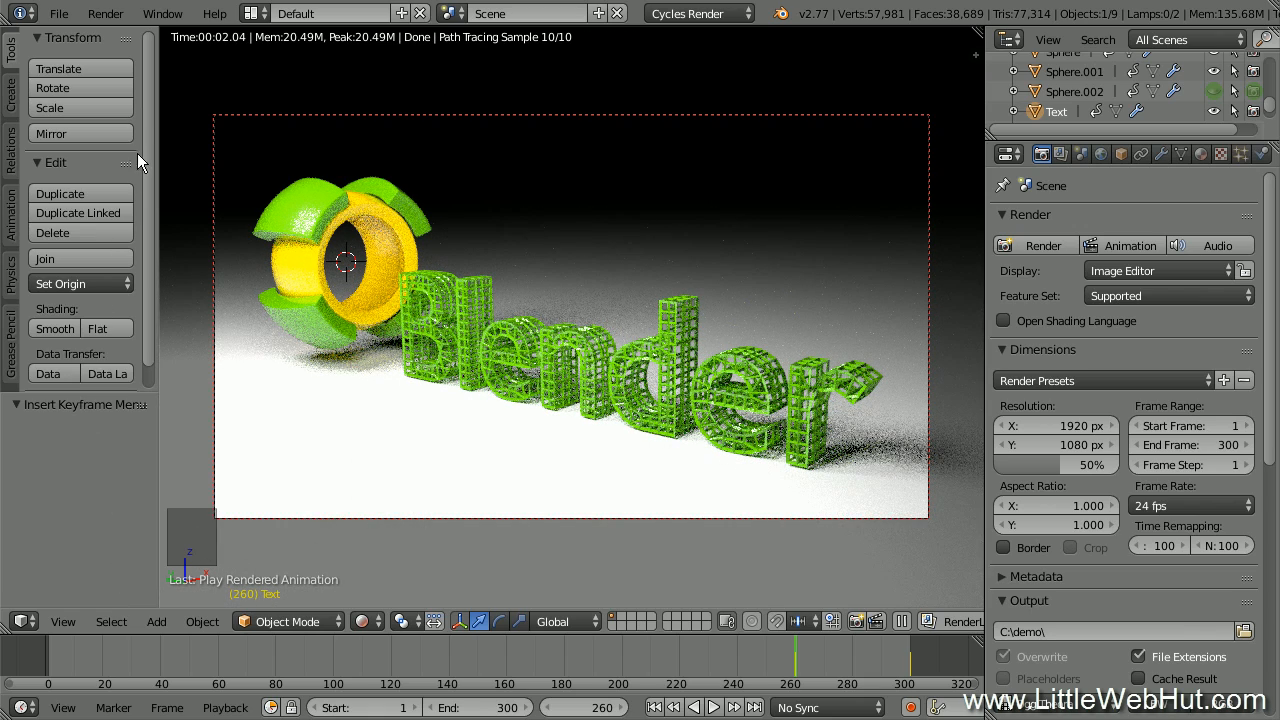
pyautogui.click(110, 15)
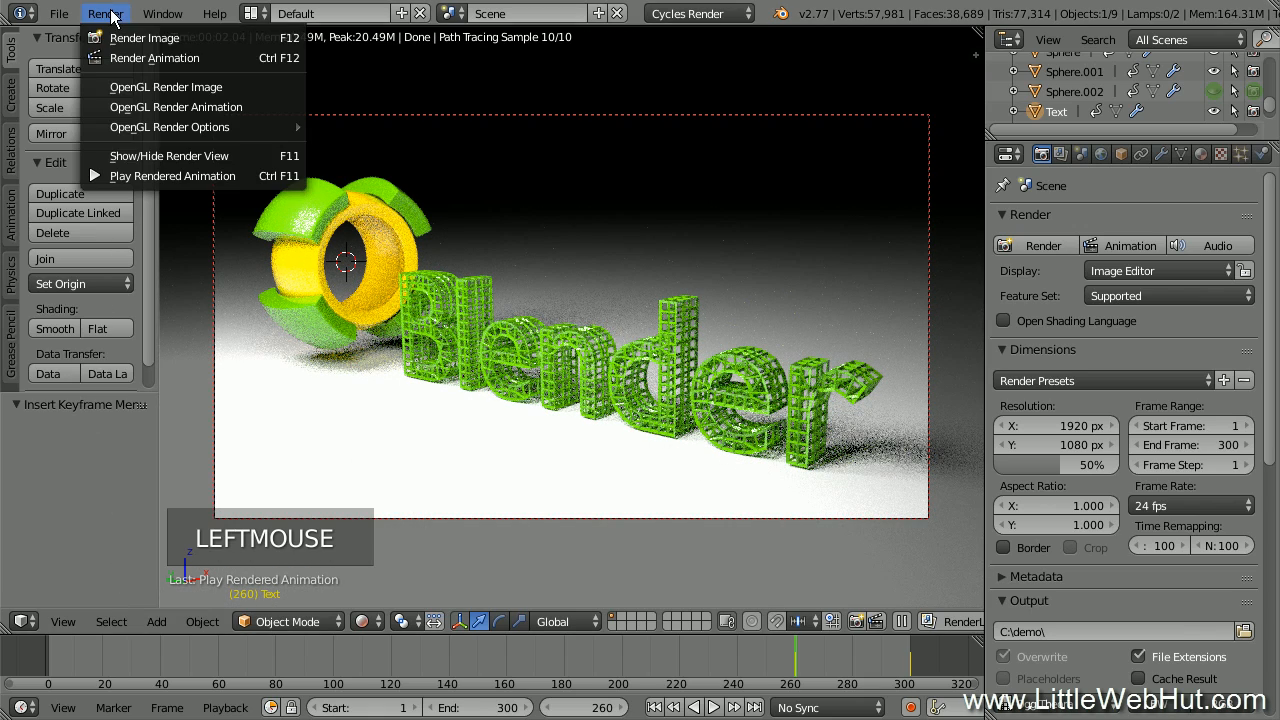
pyautogui.click(244, 175)
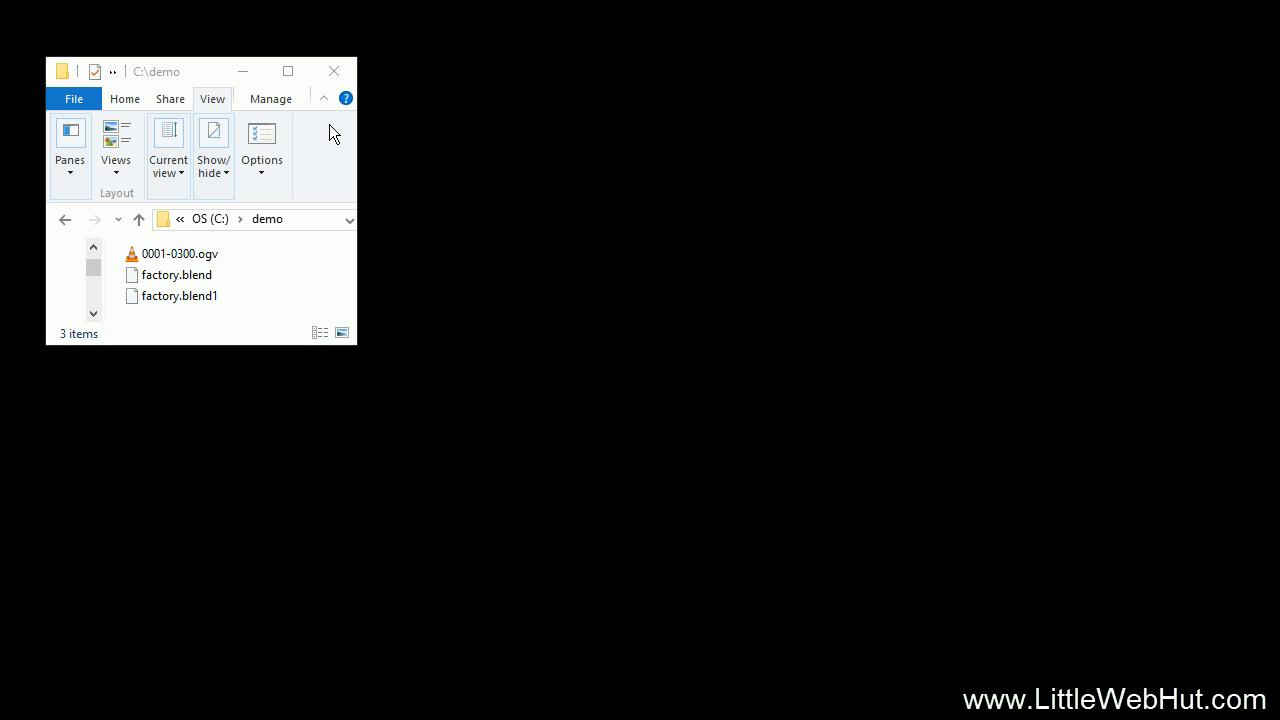
# Switch to File Explorer and open the rendered video 0001-0300.ogv from C:\demo in VLC media player
pyautogui.doubleClick(134, 258)
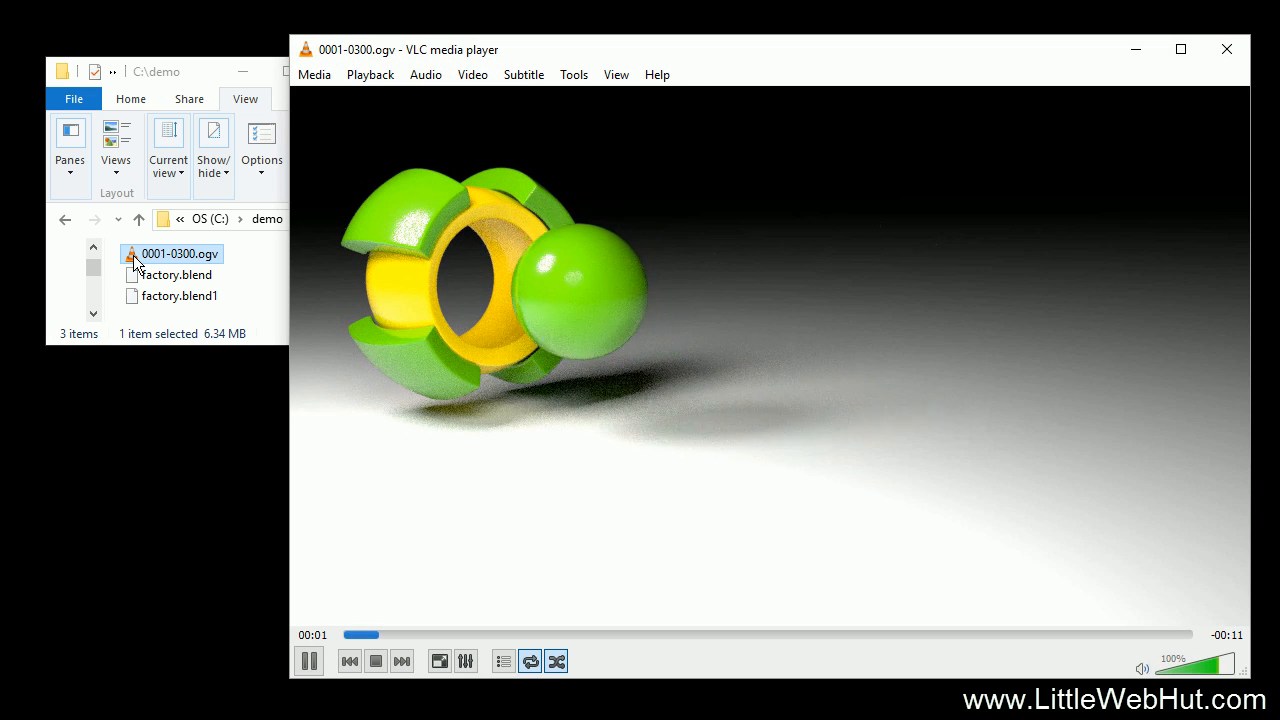